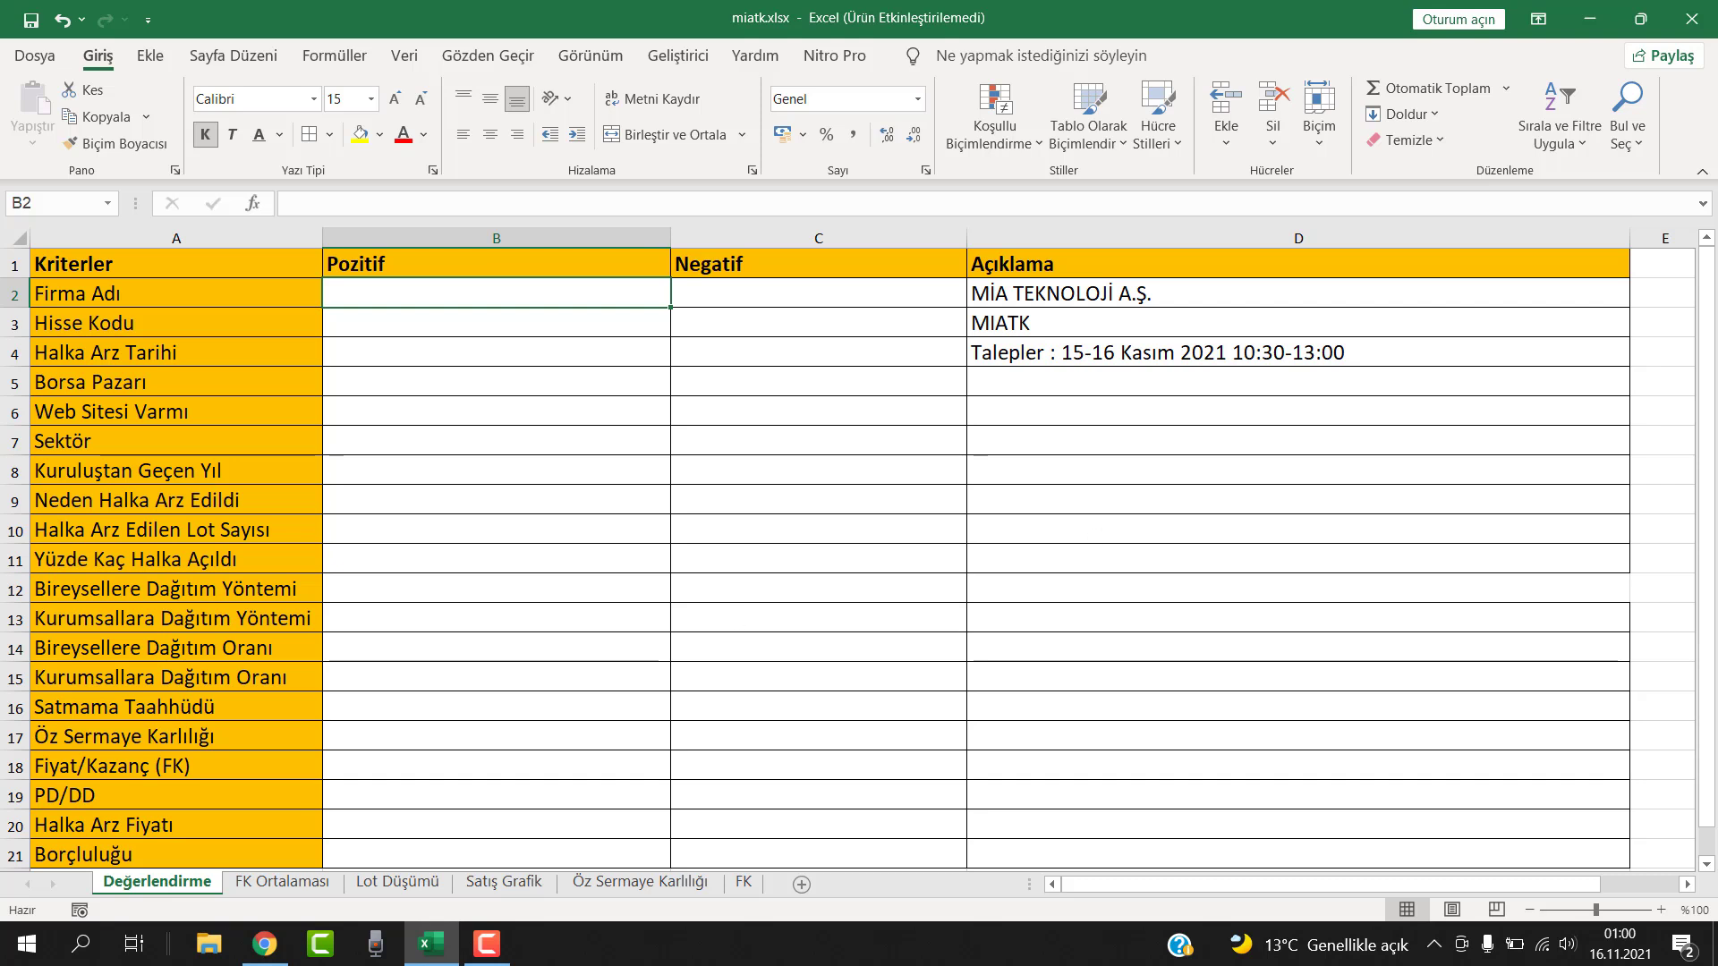
Switch to Chrome and search the MIATK FTR evaluation report PDF for "pazar"
scroll(1521, 536, "down", 1)
scroll(1626, 492, "up", 1)
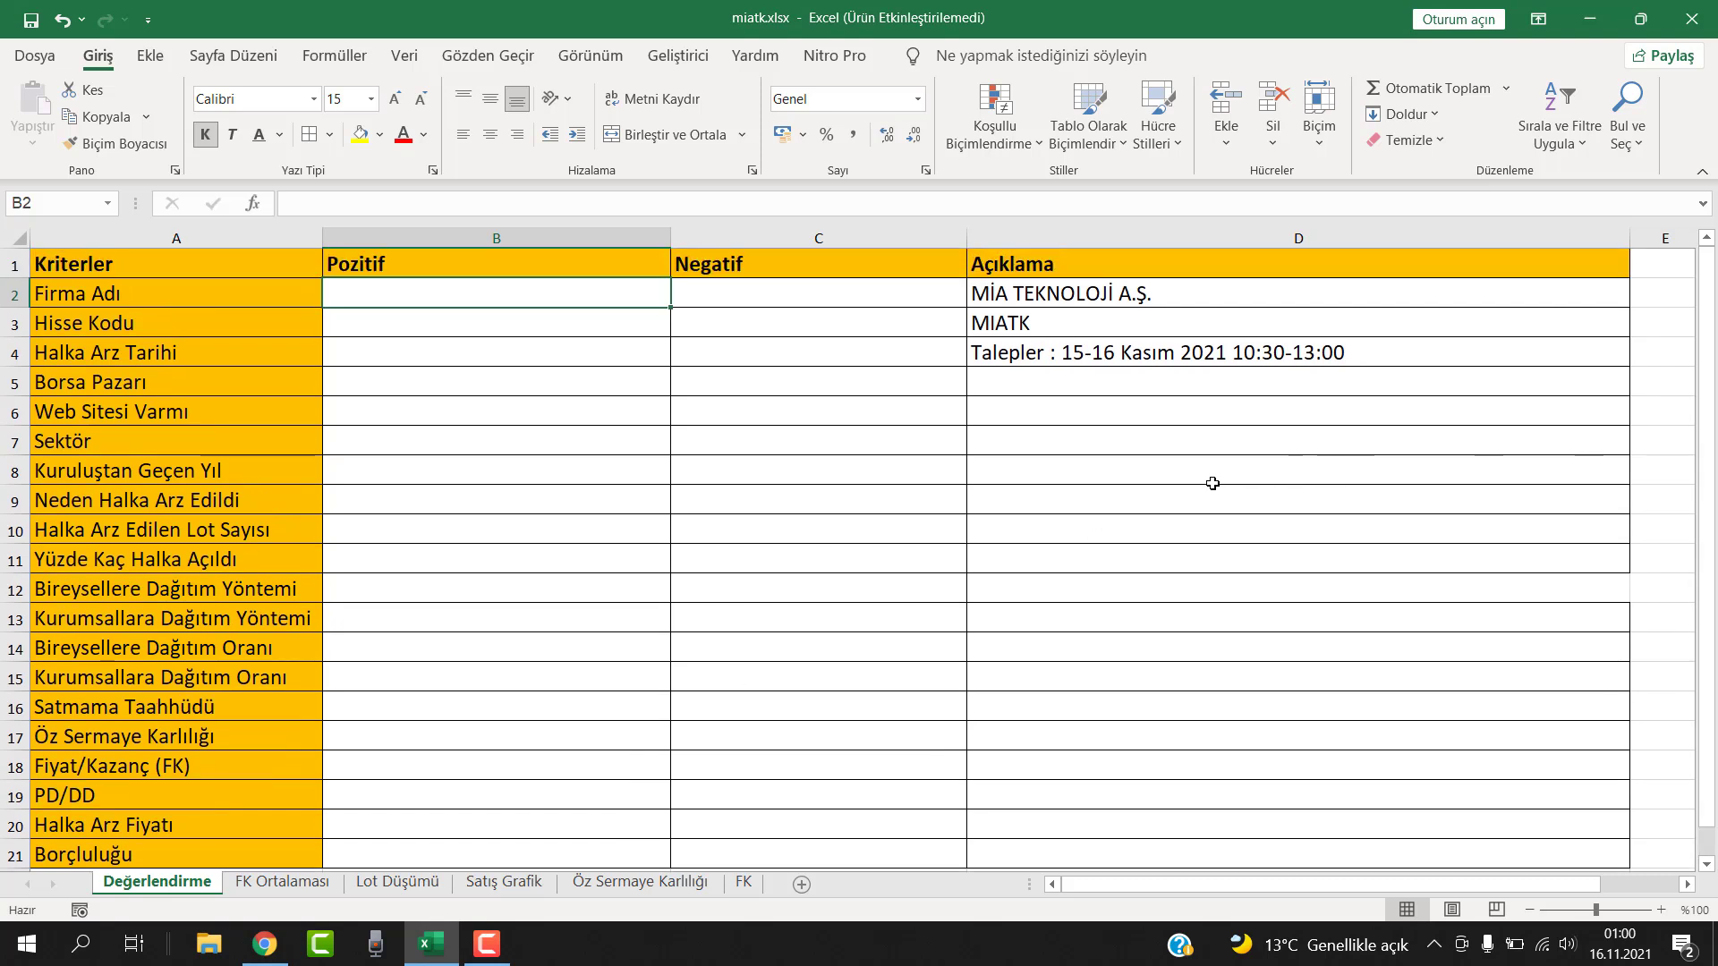
left_click(265, 943)
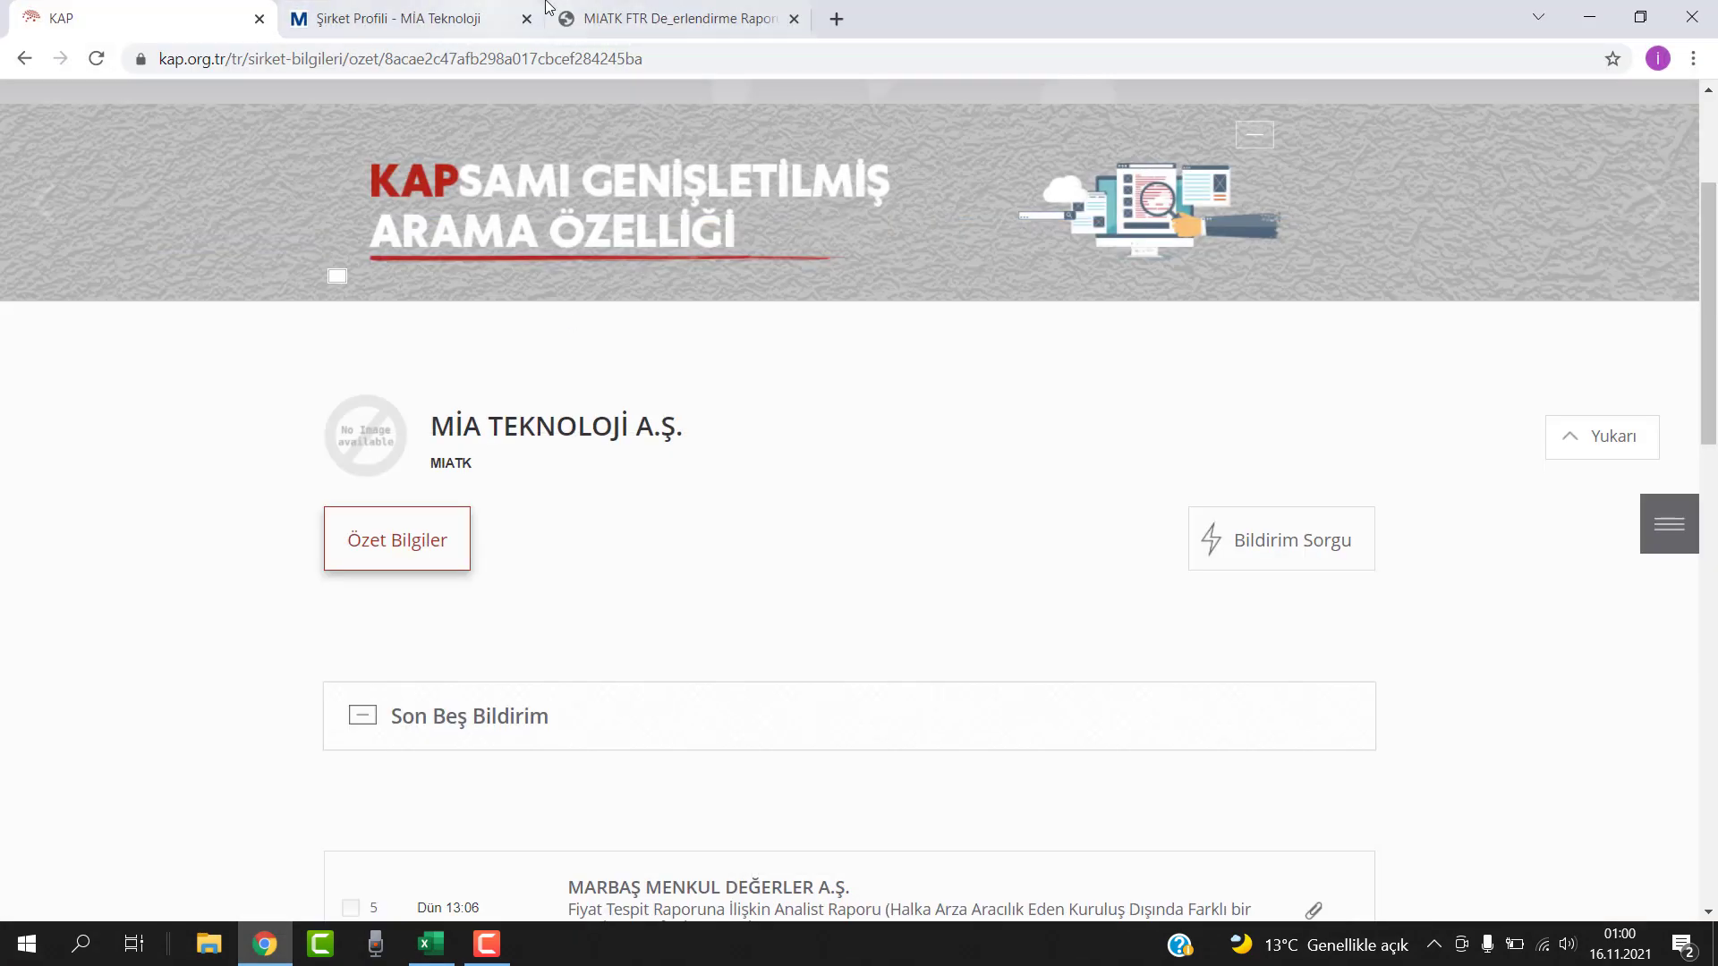
left_click(633, 13)
scroll(1102, 626, "down", 3)
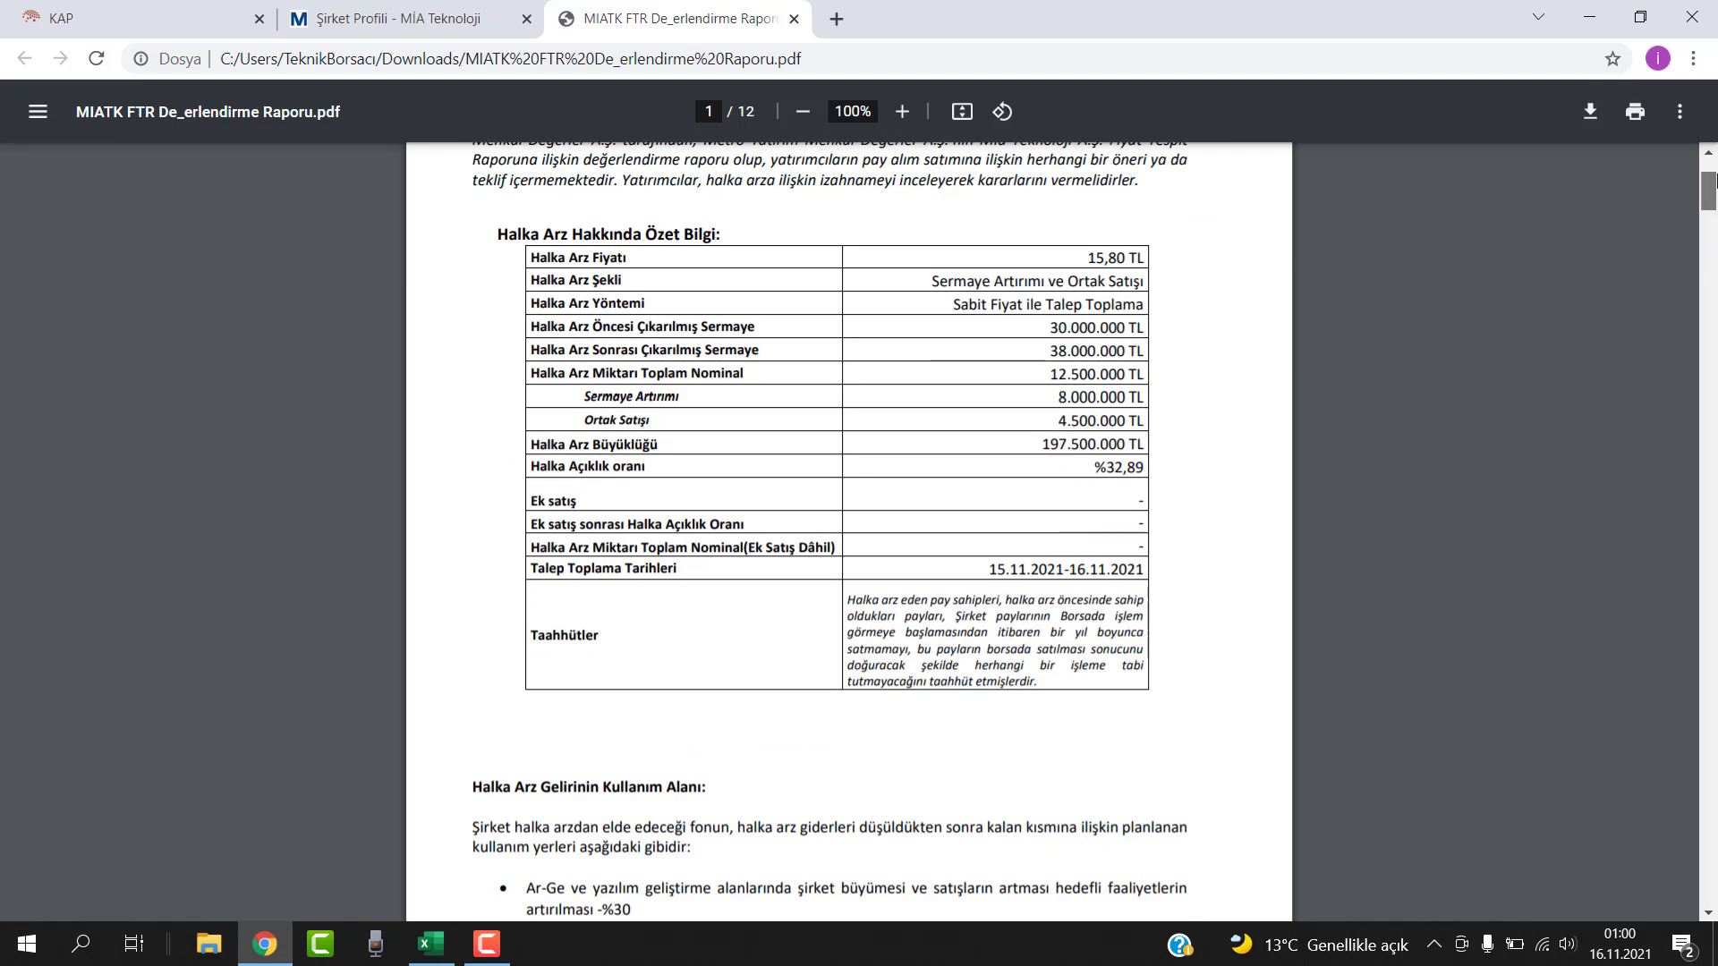
scroll(1308, 382, "up", 3)
key("ctrl+f")
type("pazar")
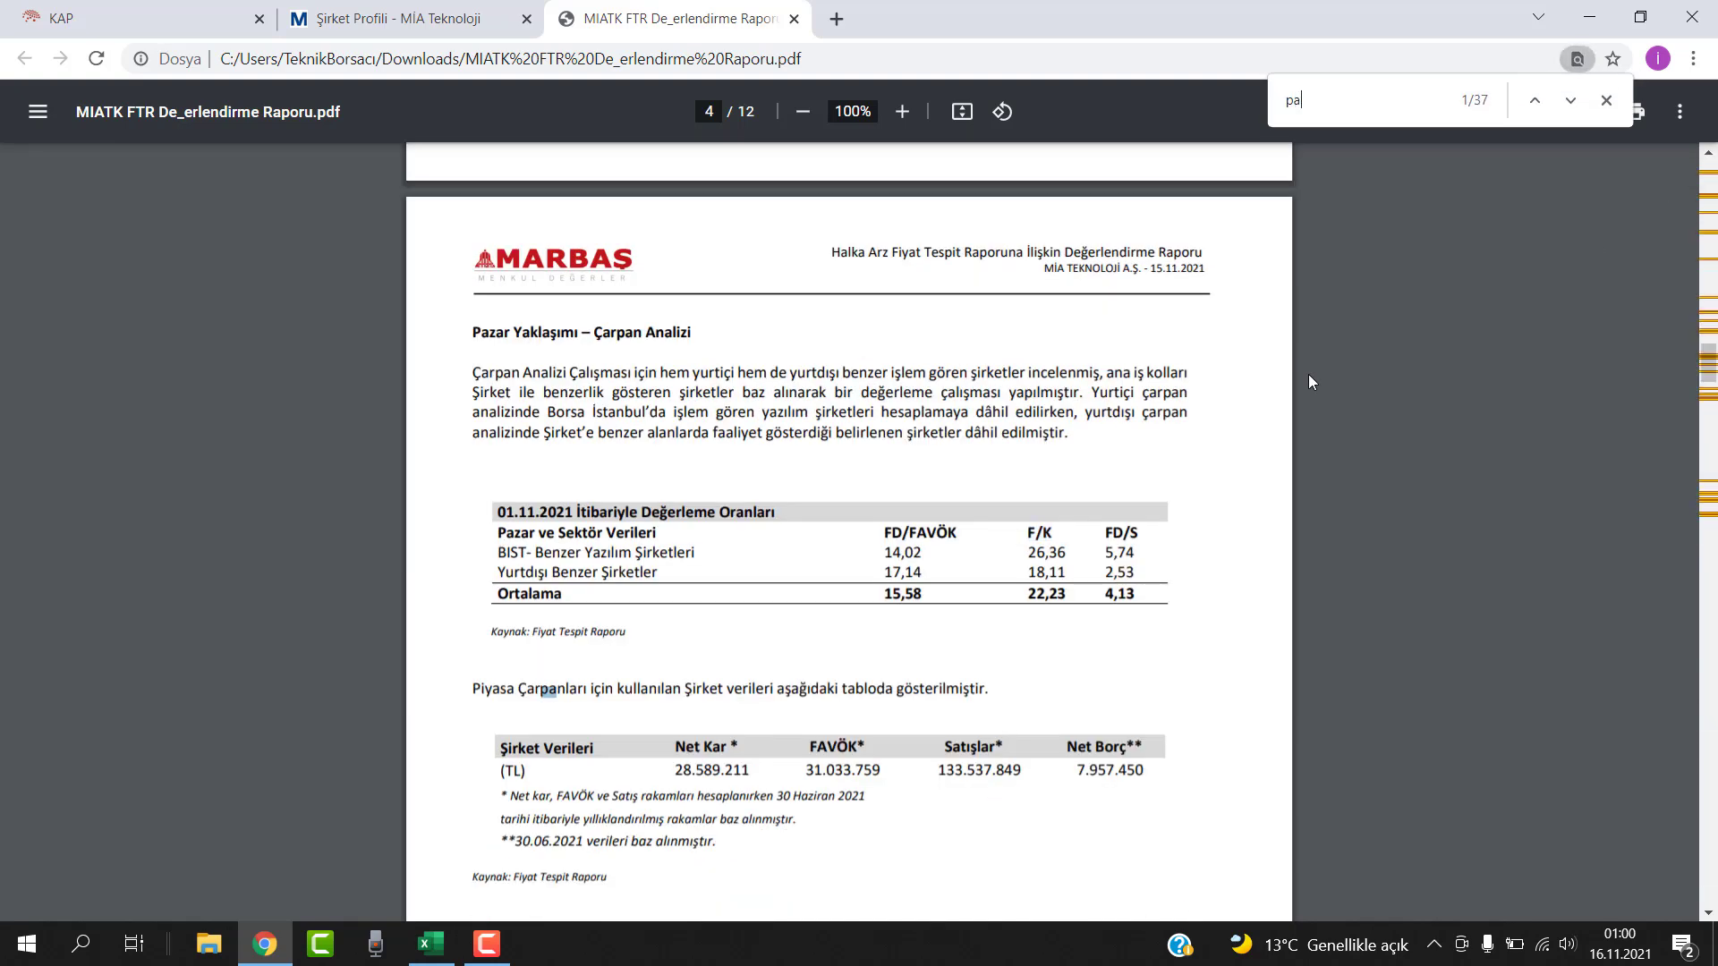
key("Return")
key("Return")
key("Return")
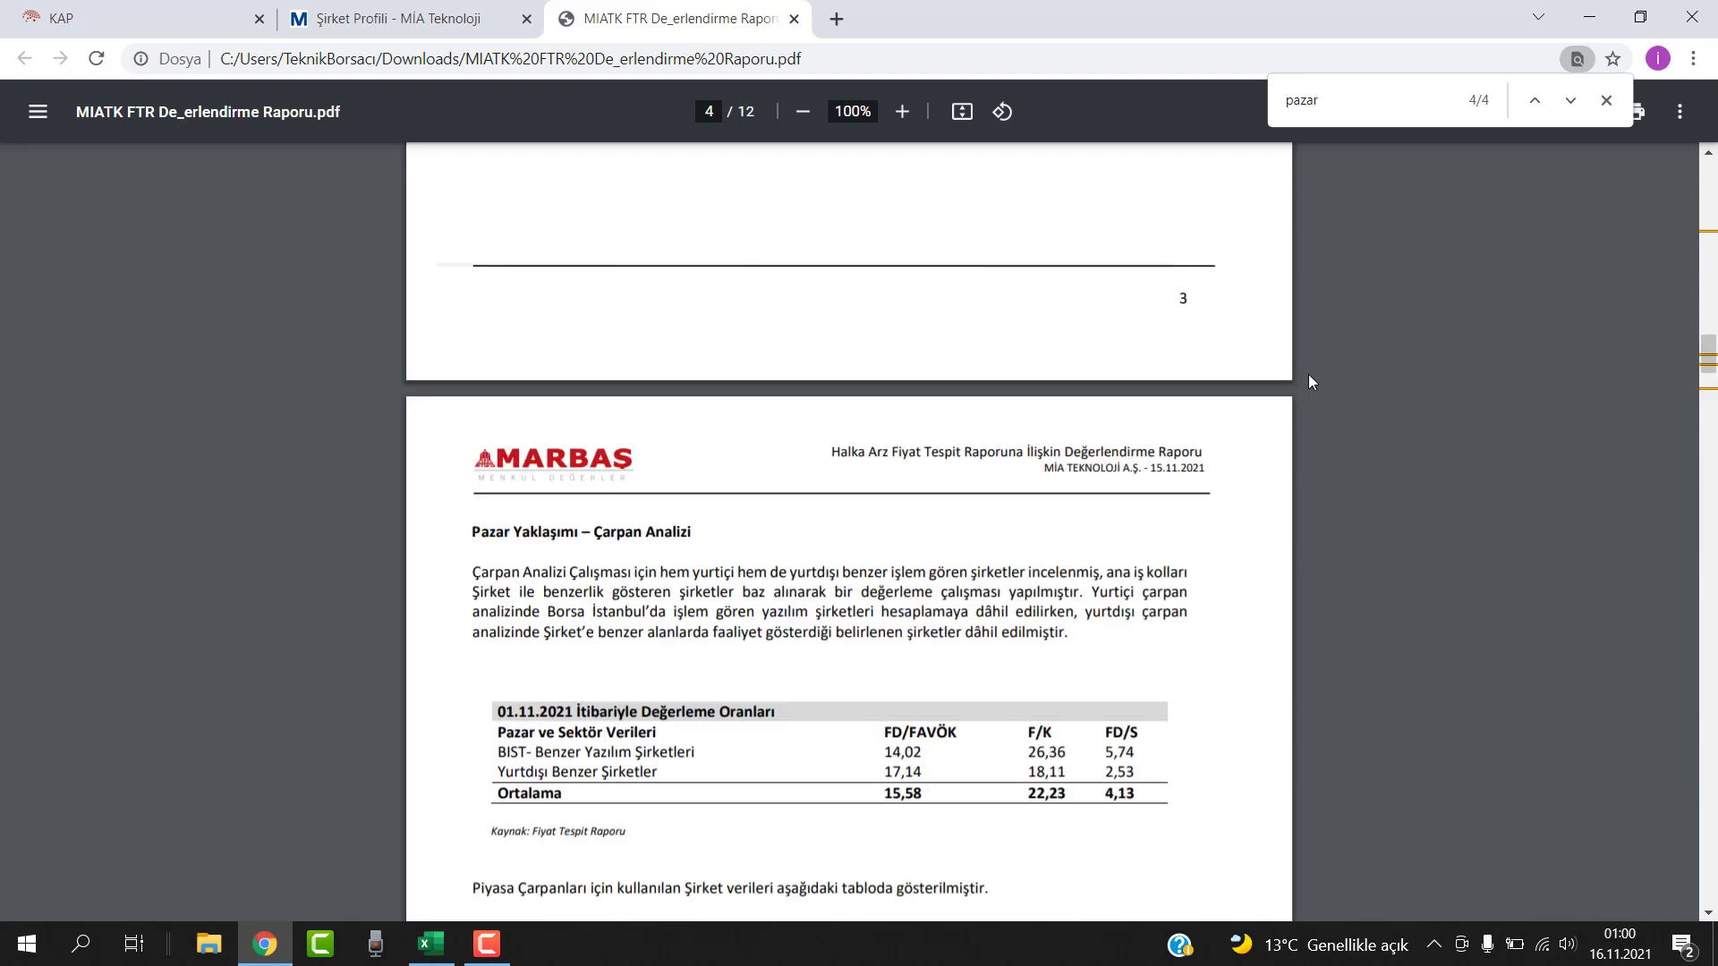
key("Escape")
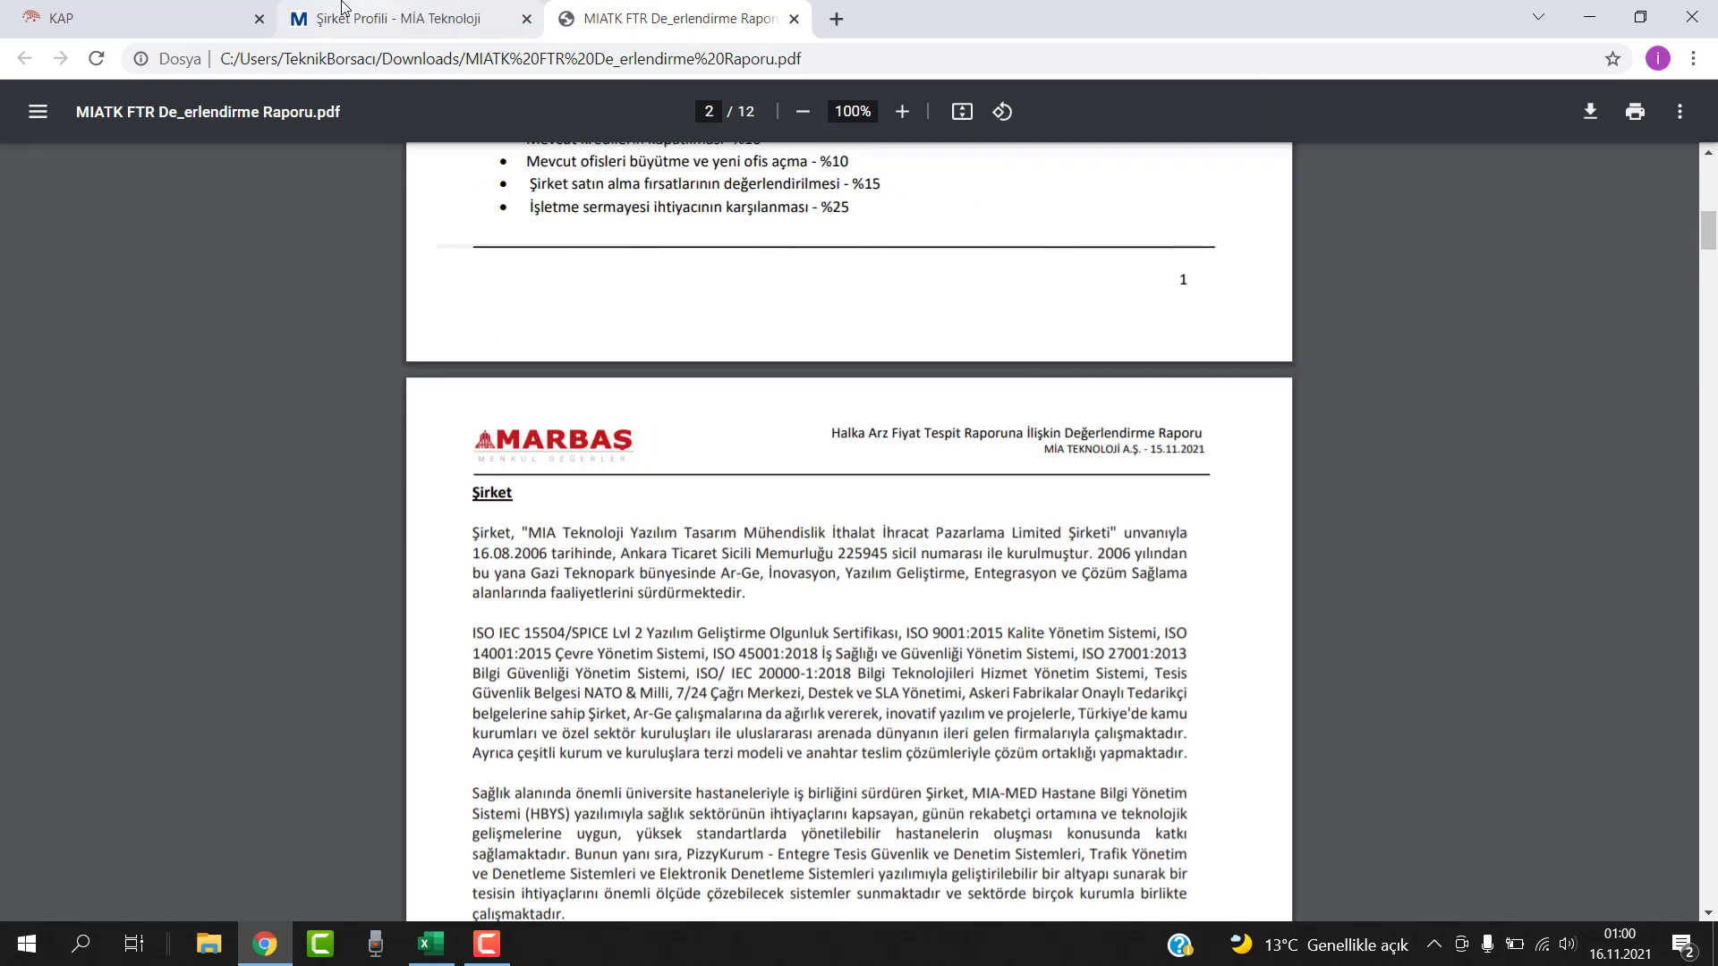
Download the Gedik Yatırım analyst report attachment from MİA Teknoloji's latest five notifications on the KAP page
left_click(146, 16)
scroll(817, 514, "down", 3)
scroll(782, 491, "down", 5)
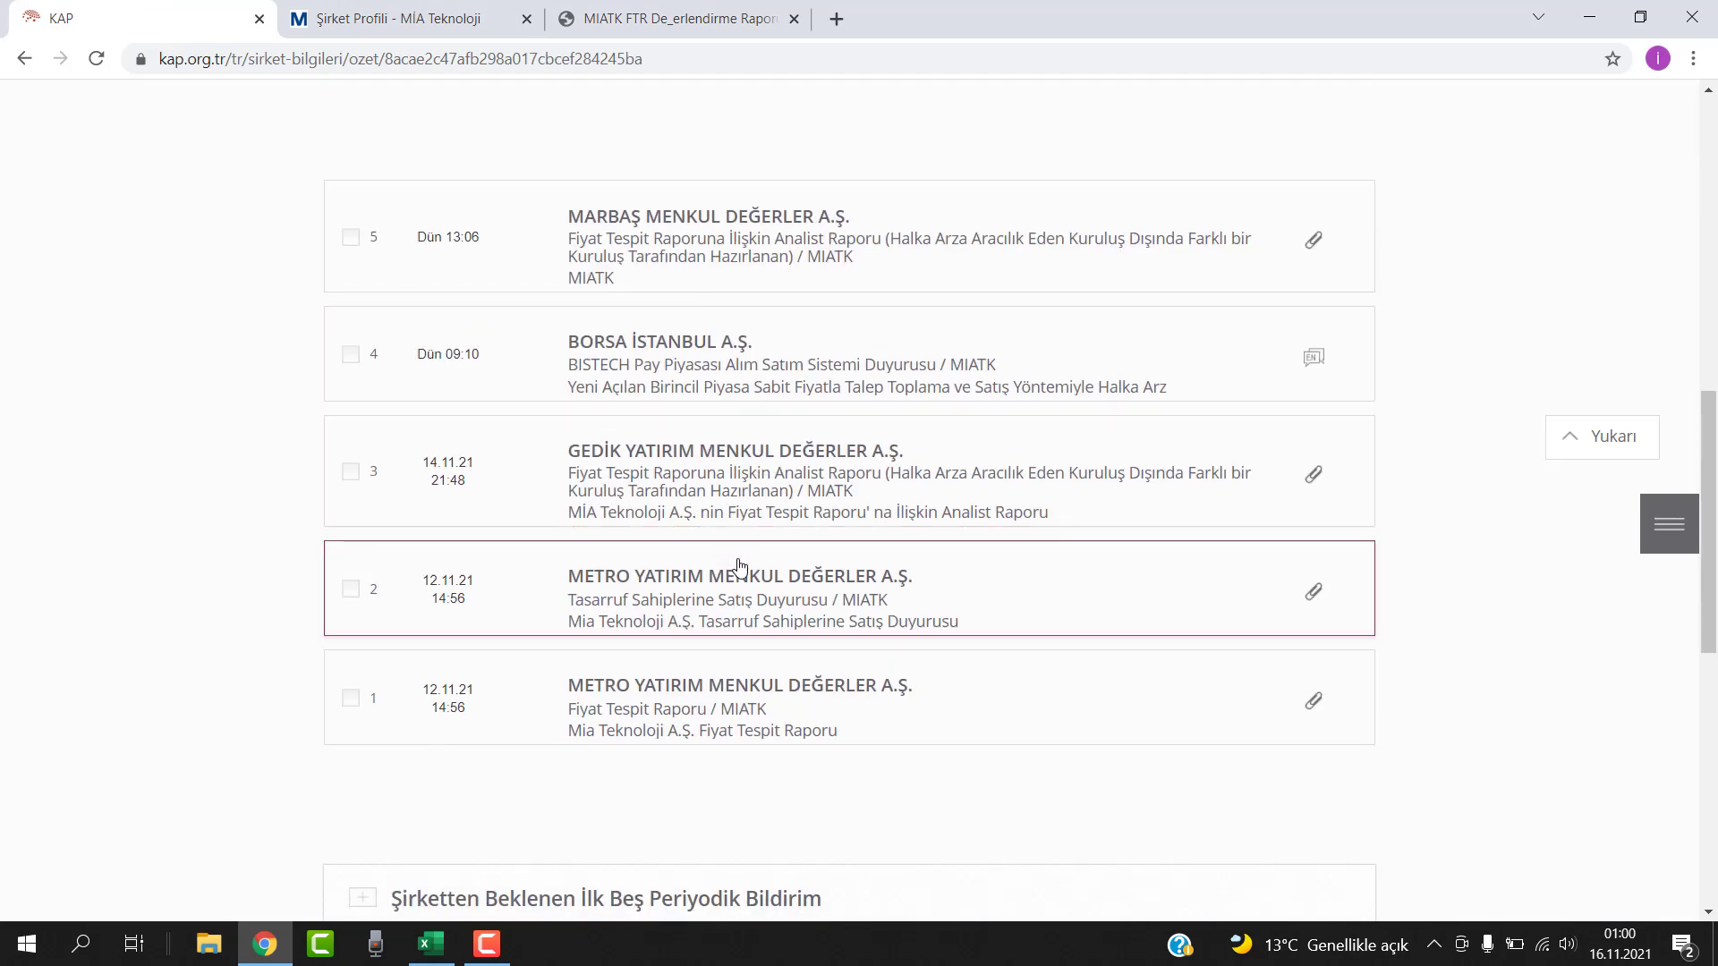
left_click(743, 498)
left_click(626, 290)
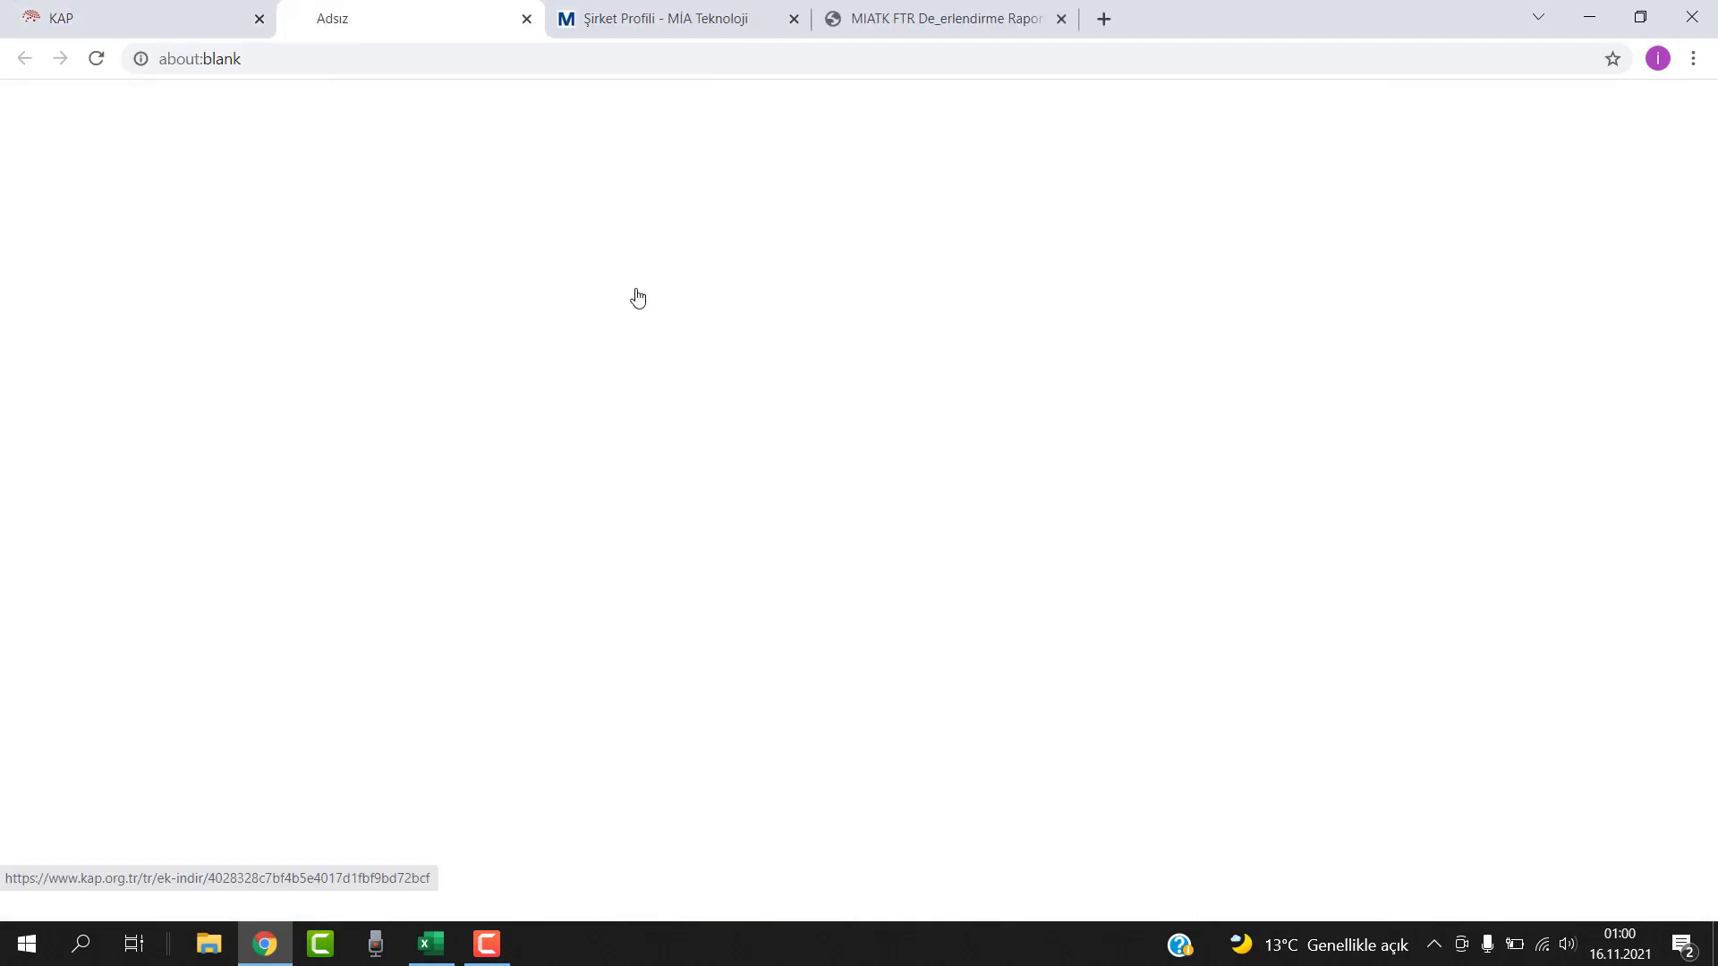
left_click(1357, 170)
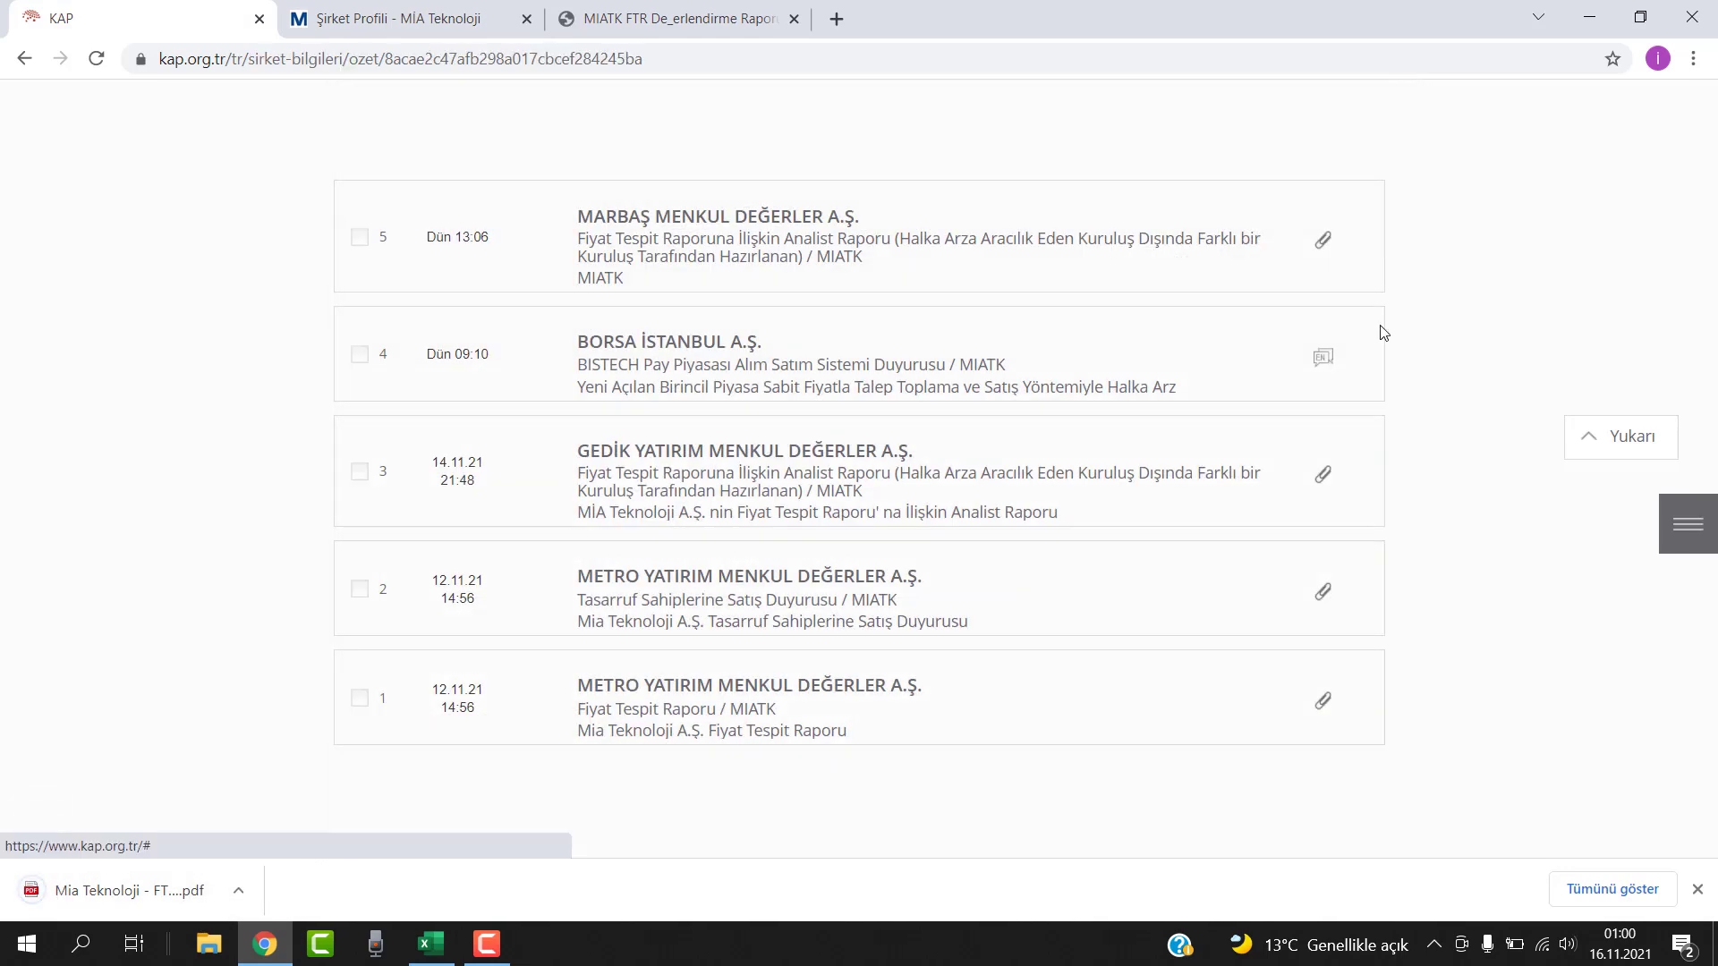
Open the downloaded Gedik Yatırım evaluation report and search it for "ana paz"
scroll(920, 487, "down", 3)
scroll(886, 433, "up", 2)
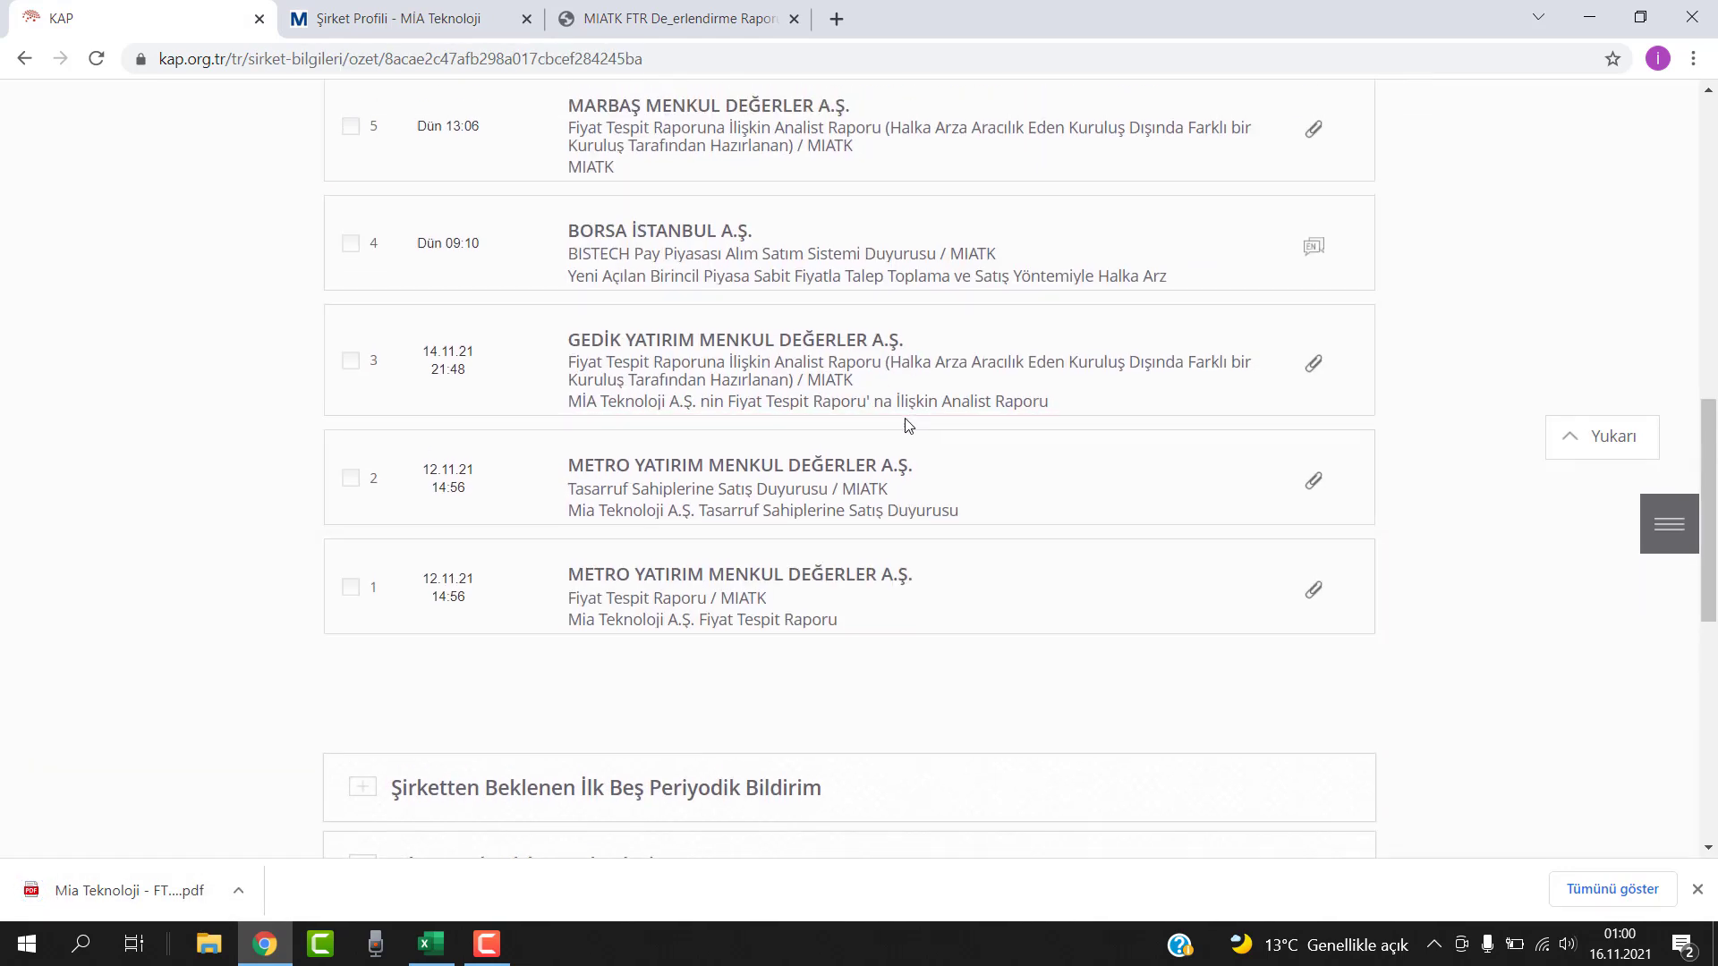
scroll(904, 417, "up", 2)
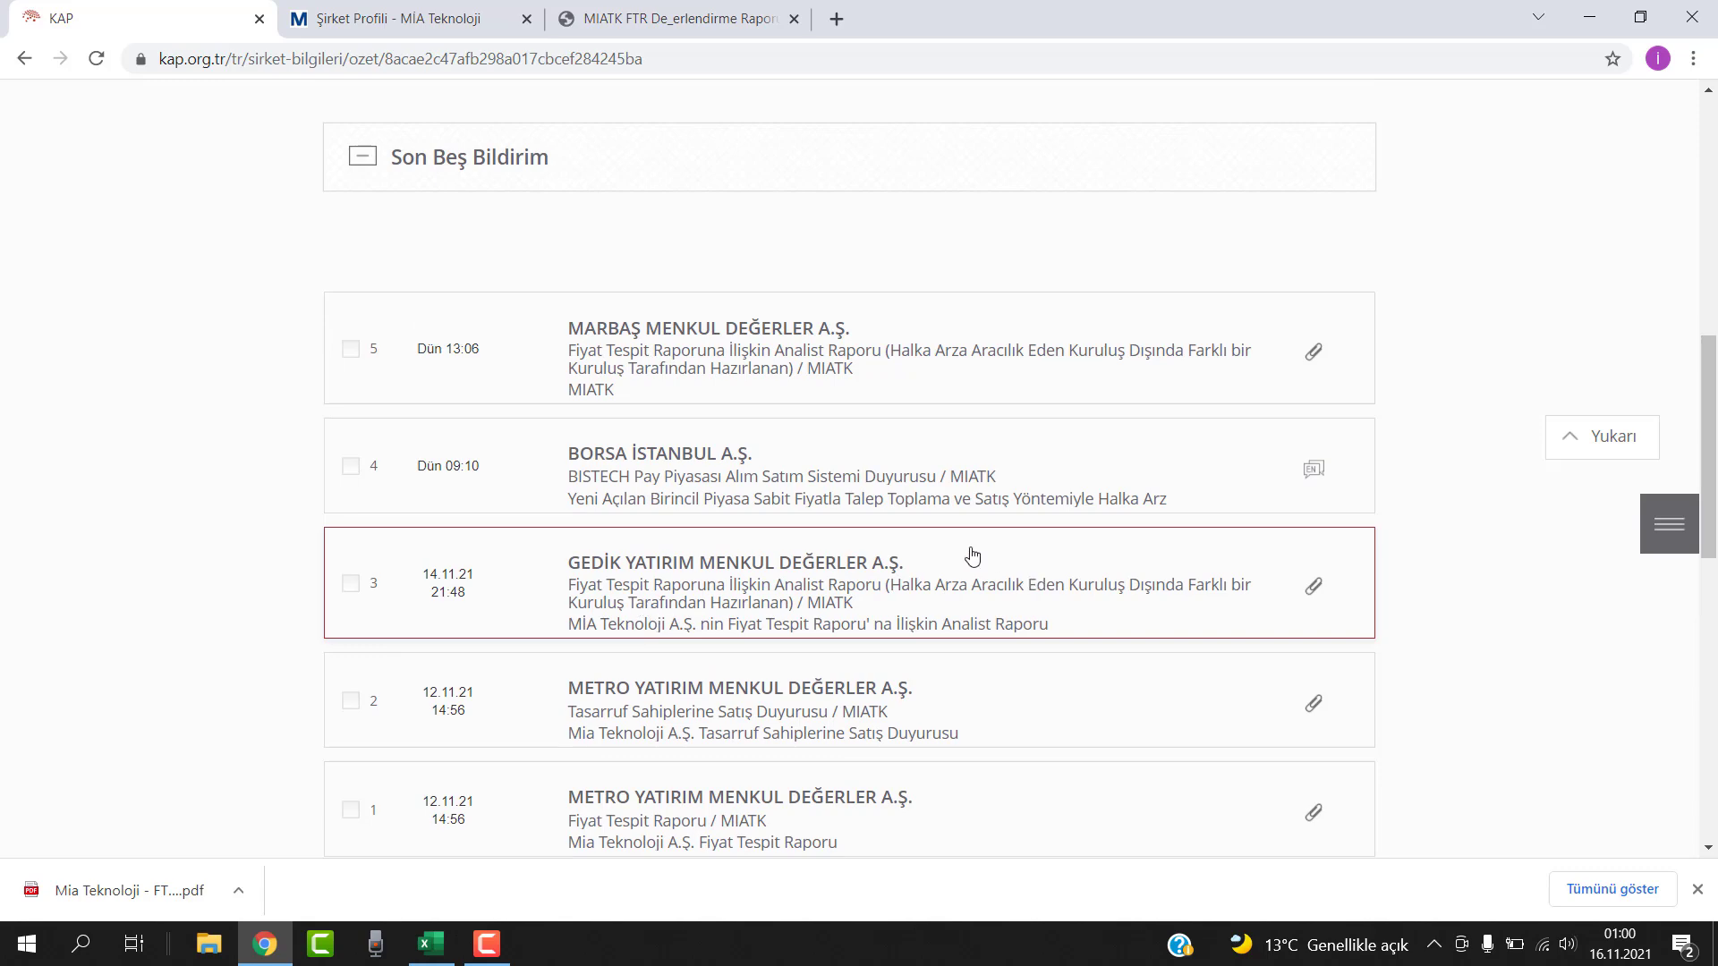
left_click(136, 893)
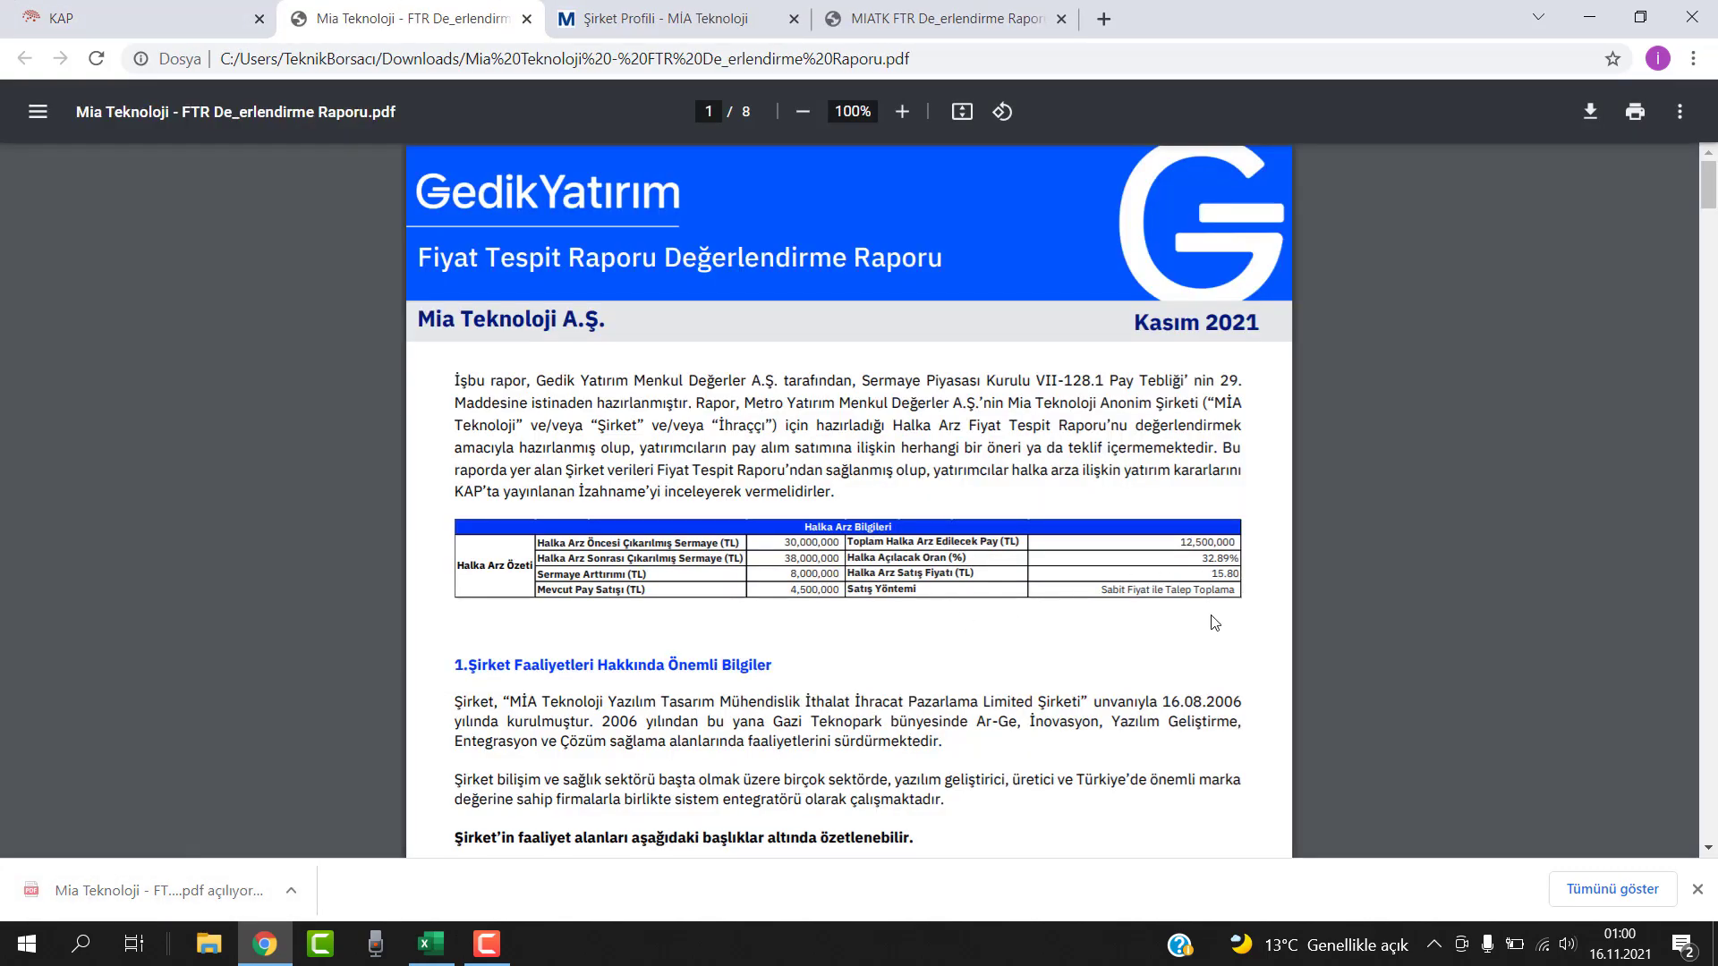
scroll(1215, 624, "down", 3)
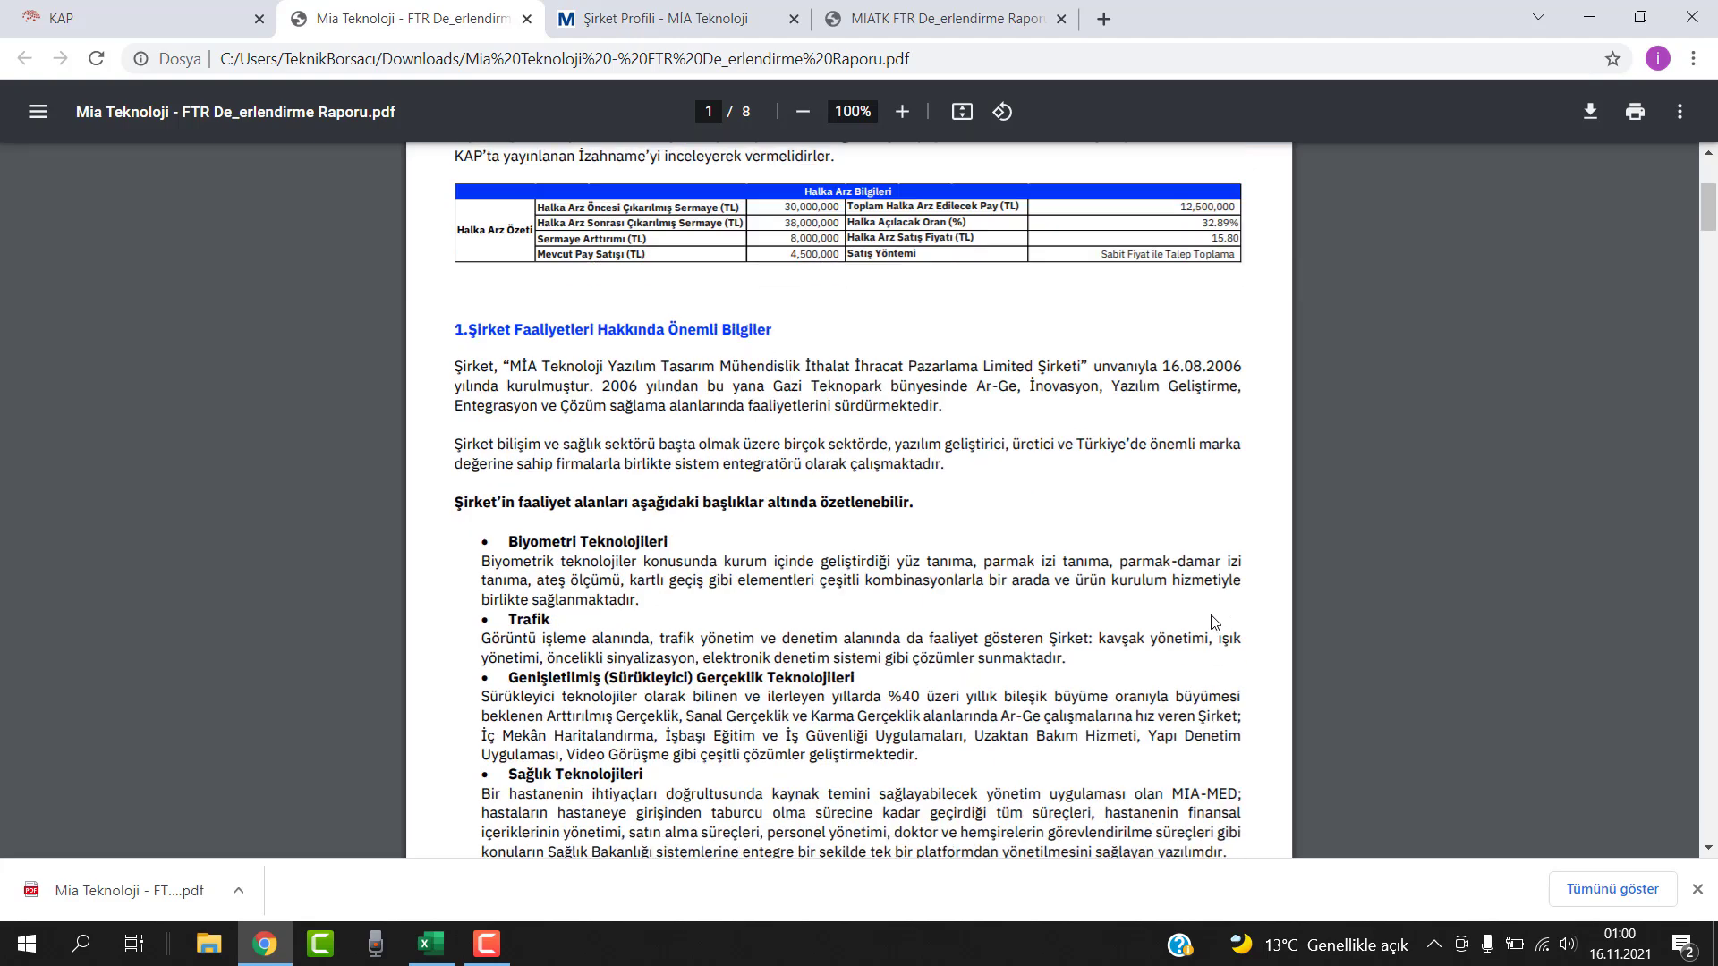
key("ctrl+f")
type("ana paz")
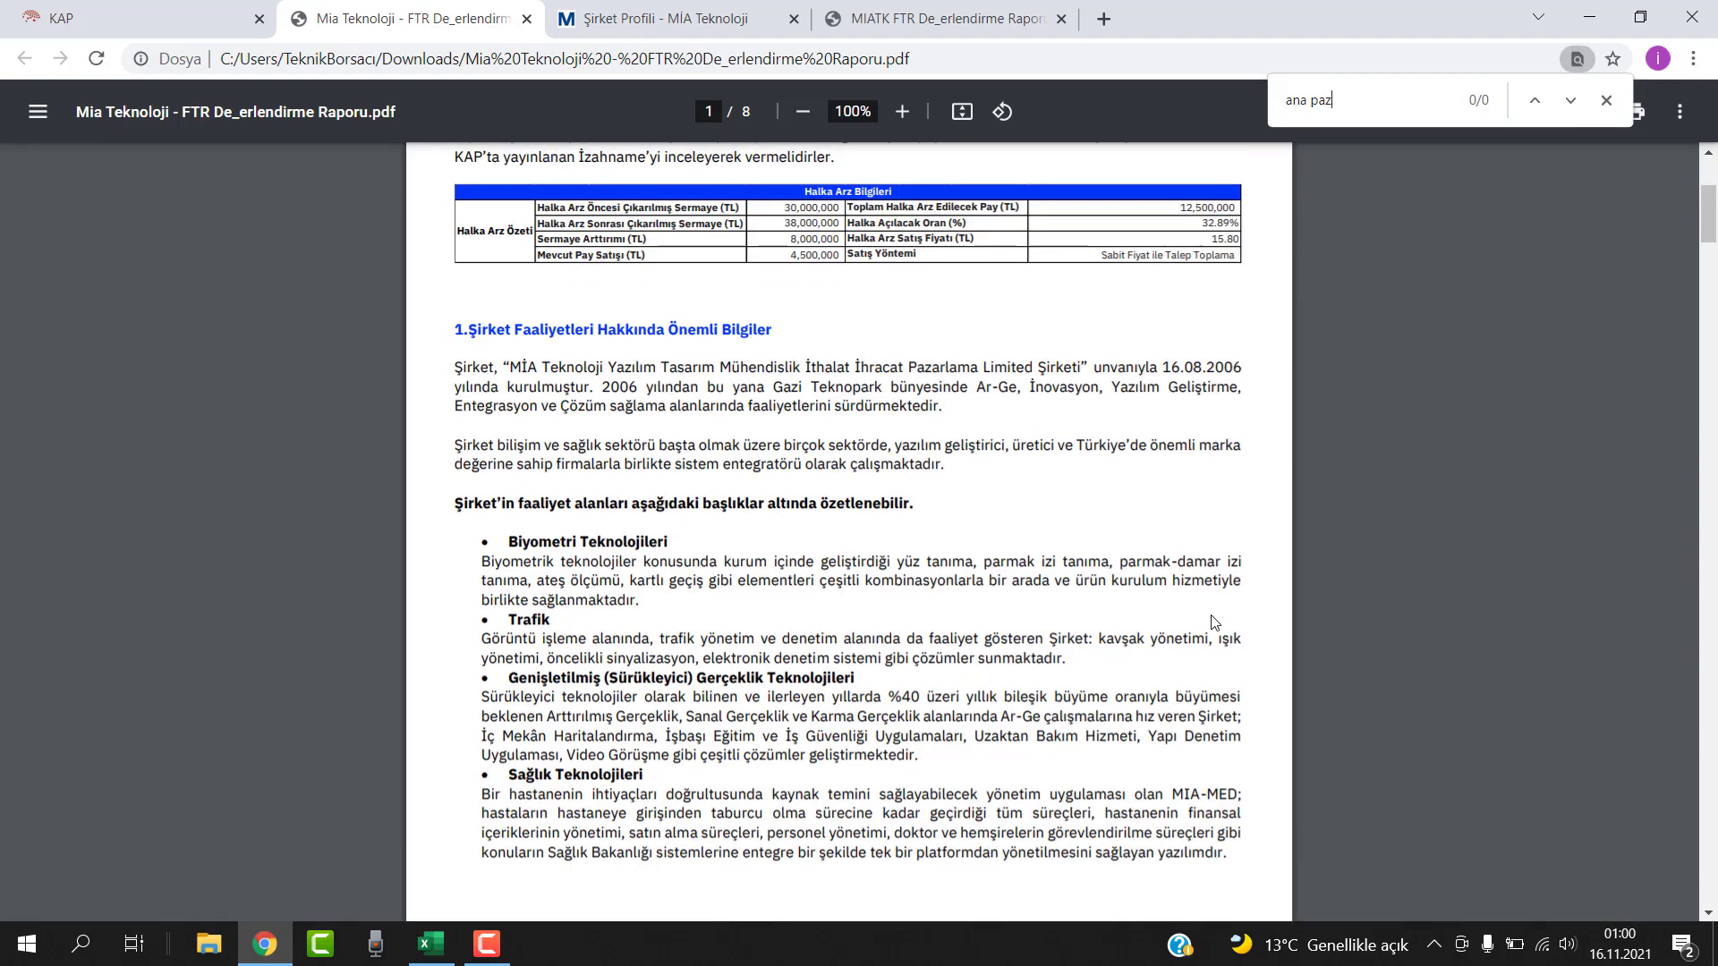
key("ctrl+a")
key("BackSpace")
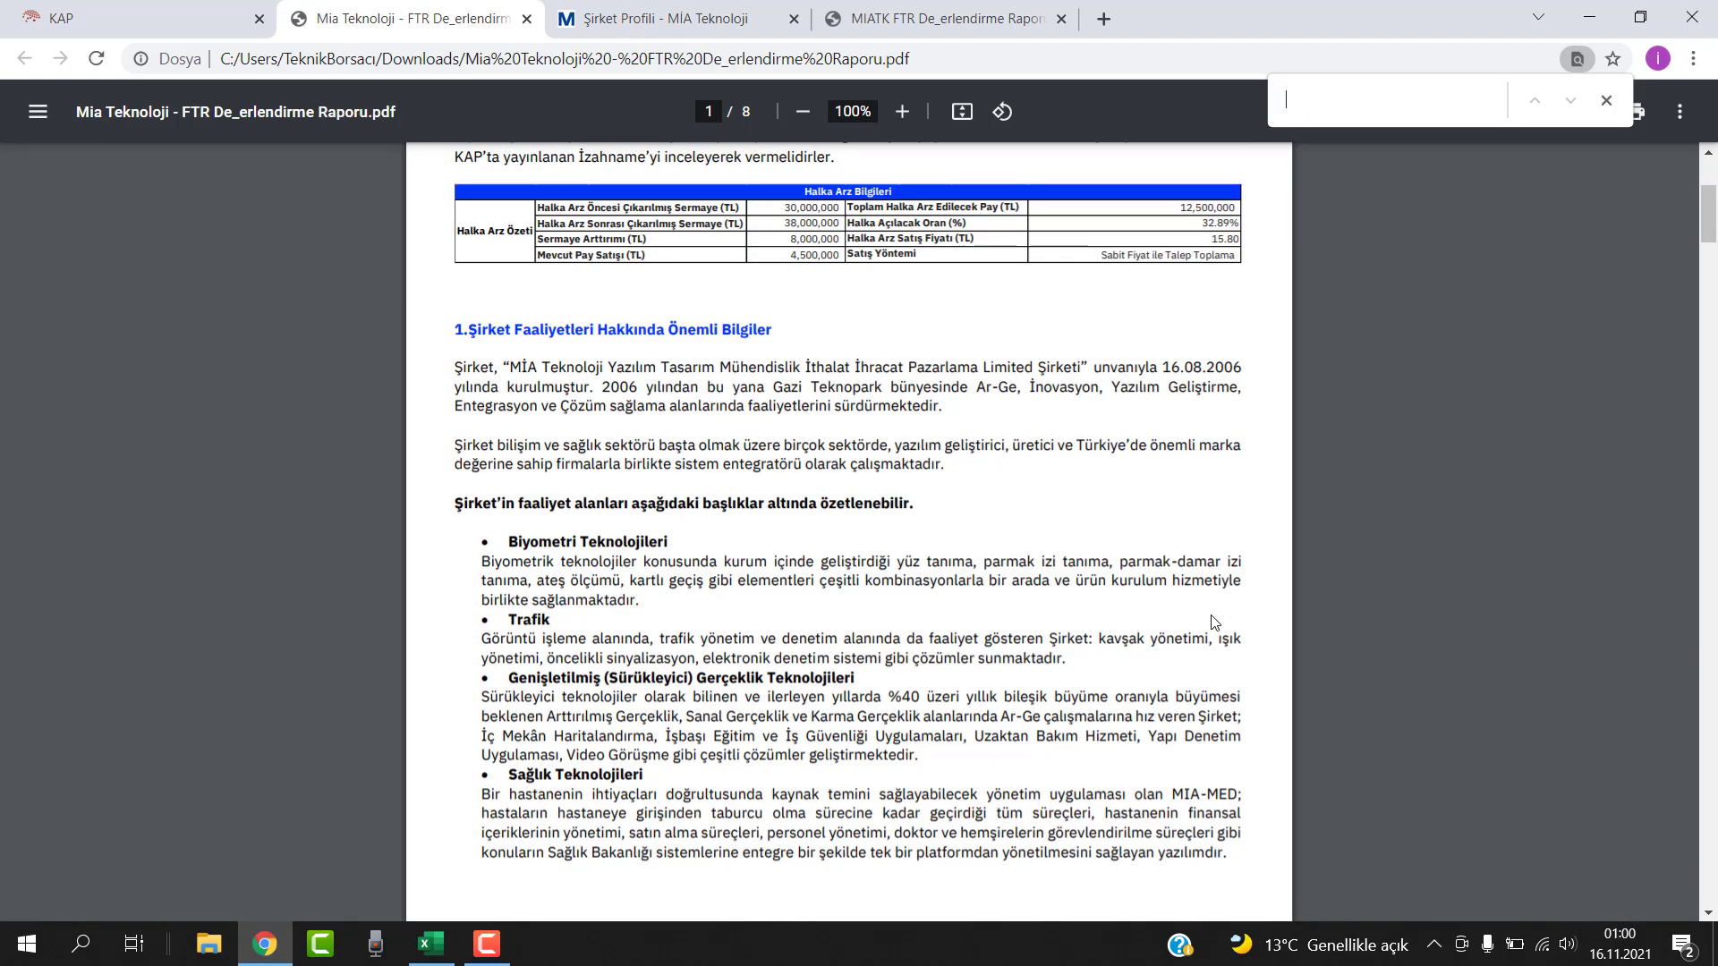
left_click(526, 19)
Look through MİA Teknoloji's KAP summary page and return to the miatk.xlsx workbook in Excel
scroll(698, 384, "up", 9)
scroll(706, 492, "down", 8)
scroll(720, 486, "down", 6)
scroll(626, 716, "up", 14)
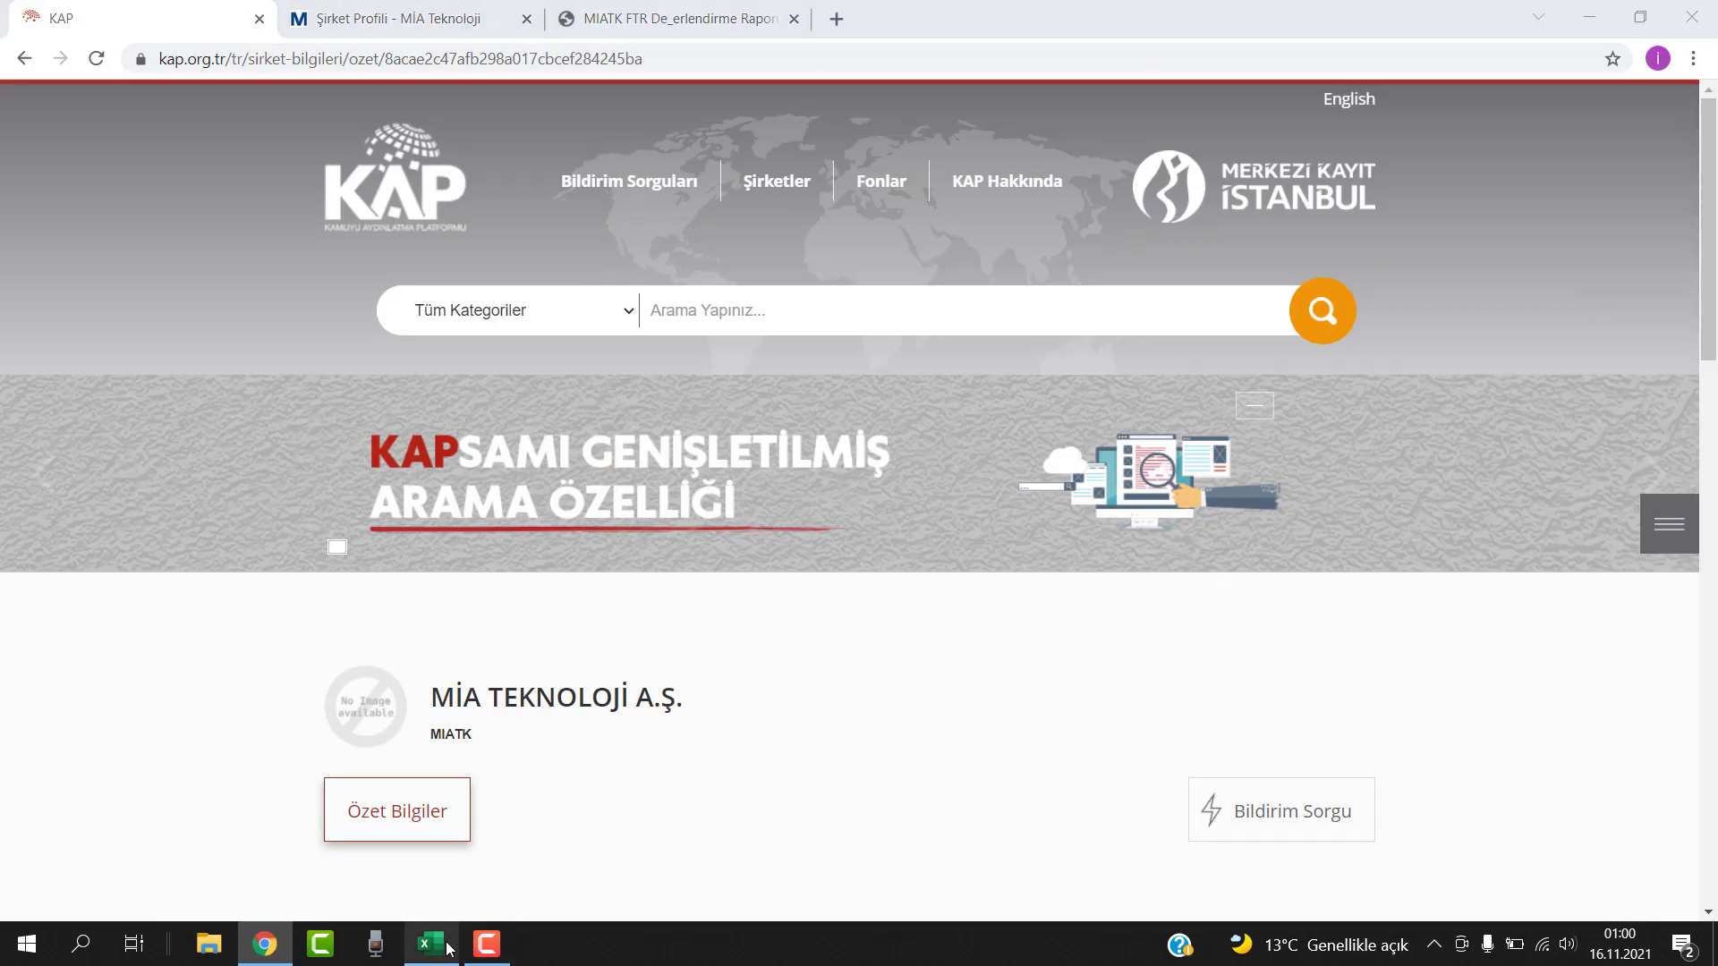
left_click(431, 944)
double_click(473, 396)
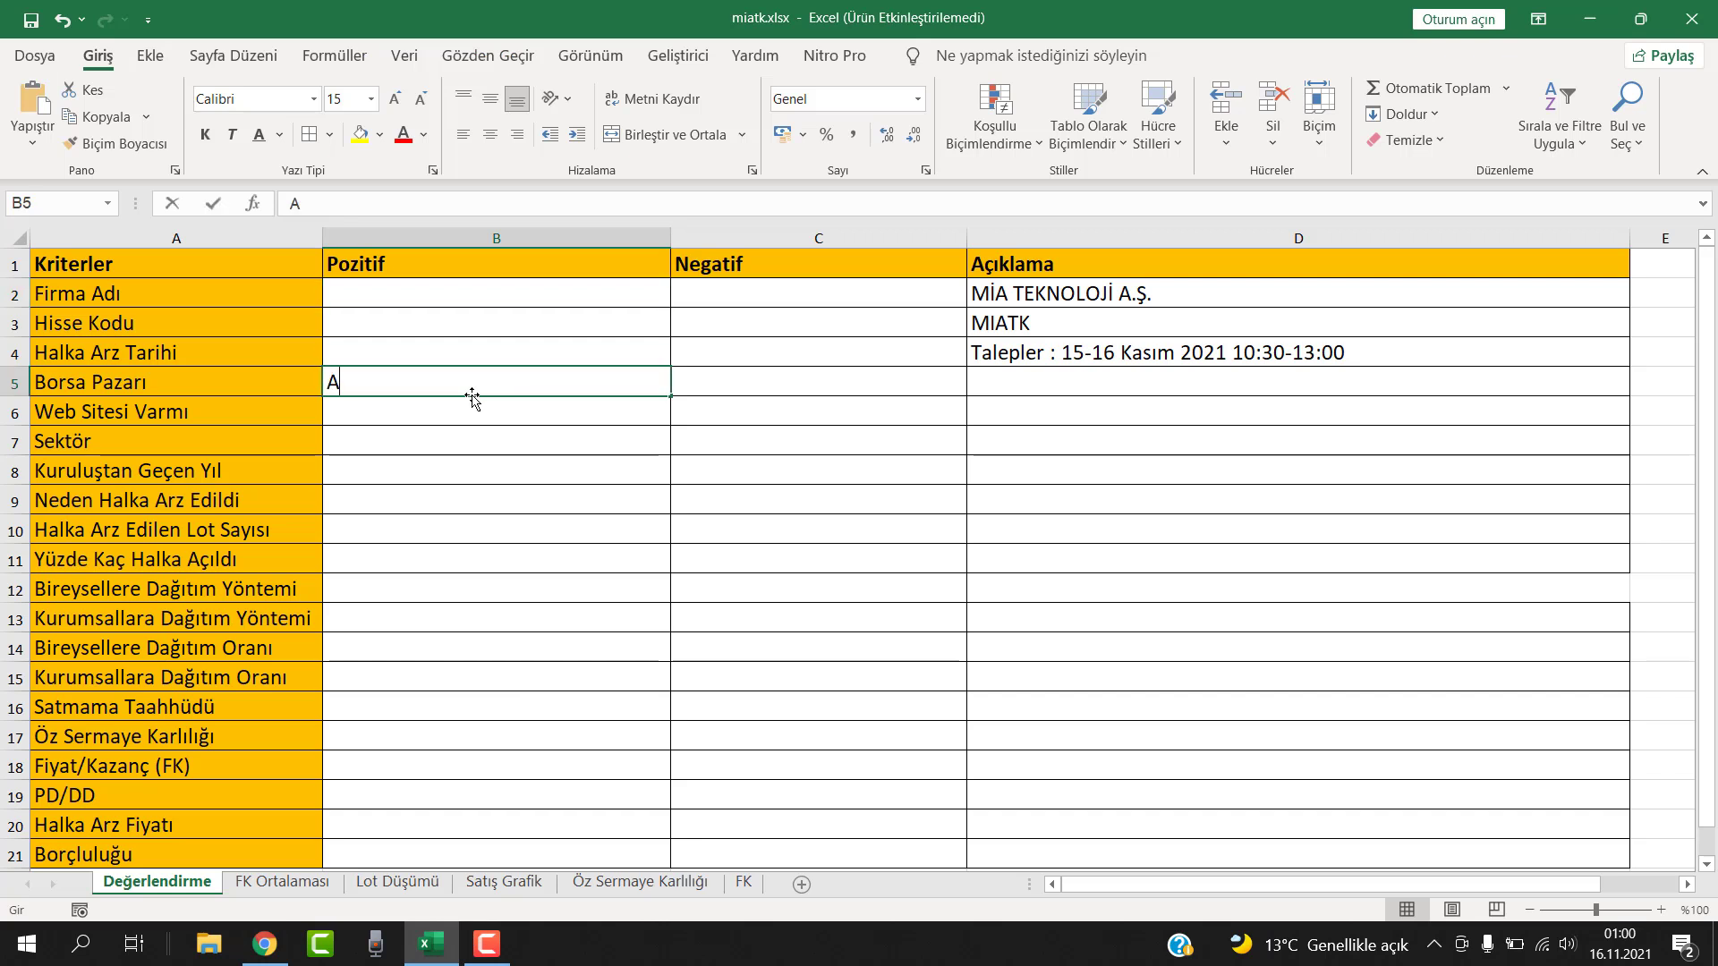
type("ANA PAZAR")
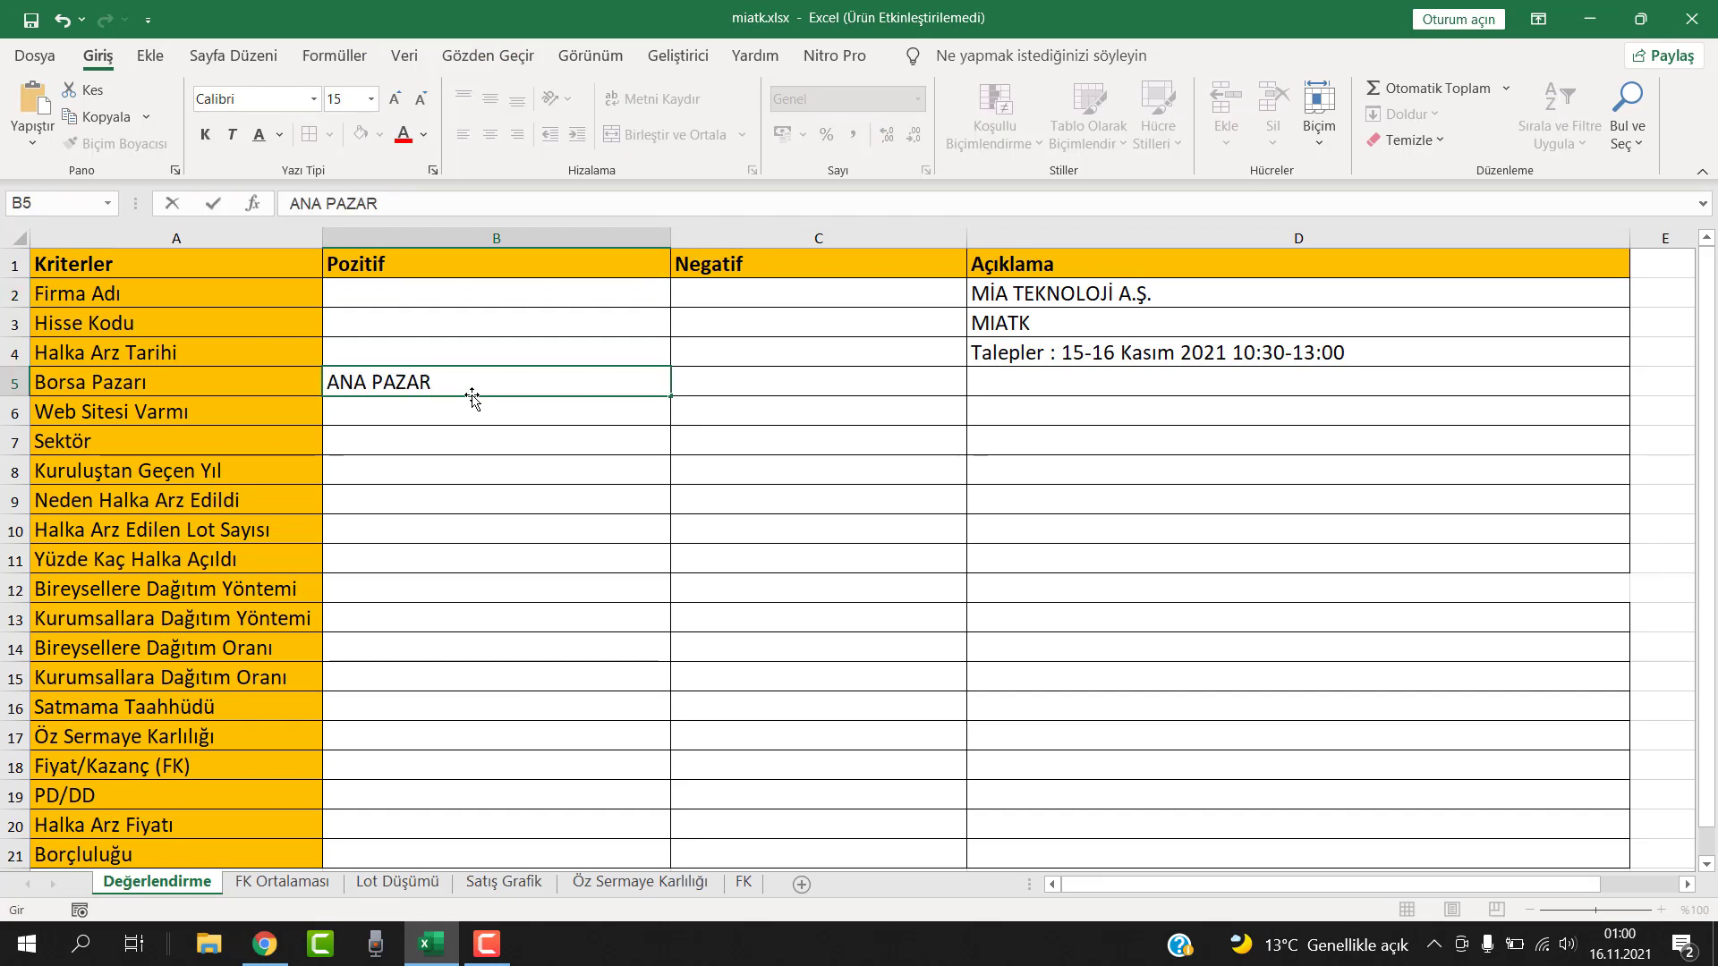
left_click_drag(460, 383, 327, 382)
key("BackSpace")
Enter ANA PAZAR in the Negatif column of the Borsa Pazarı row
left_click(738, 386)
type("ANA PAZAR")
key("Return")
left_click(752, 374)
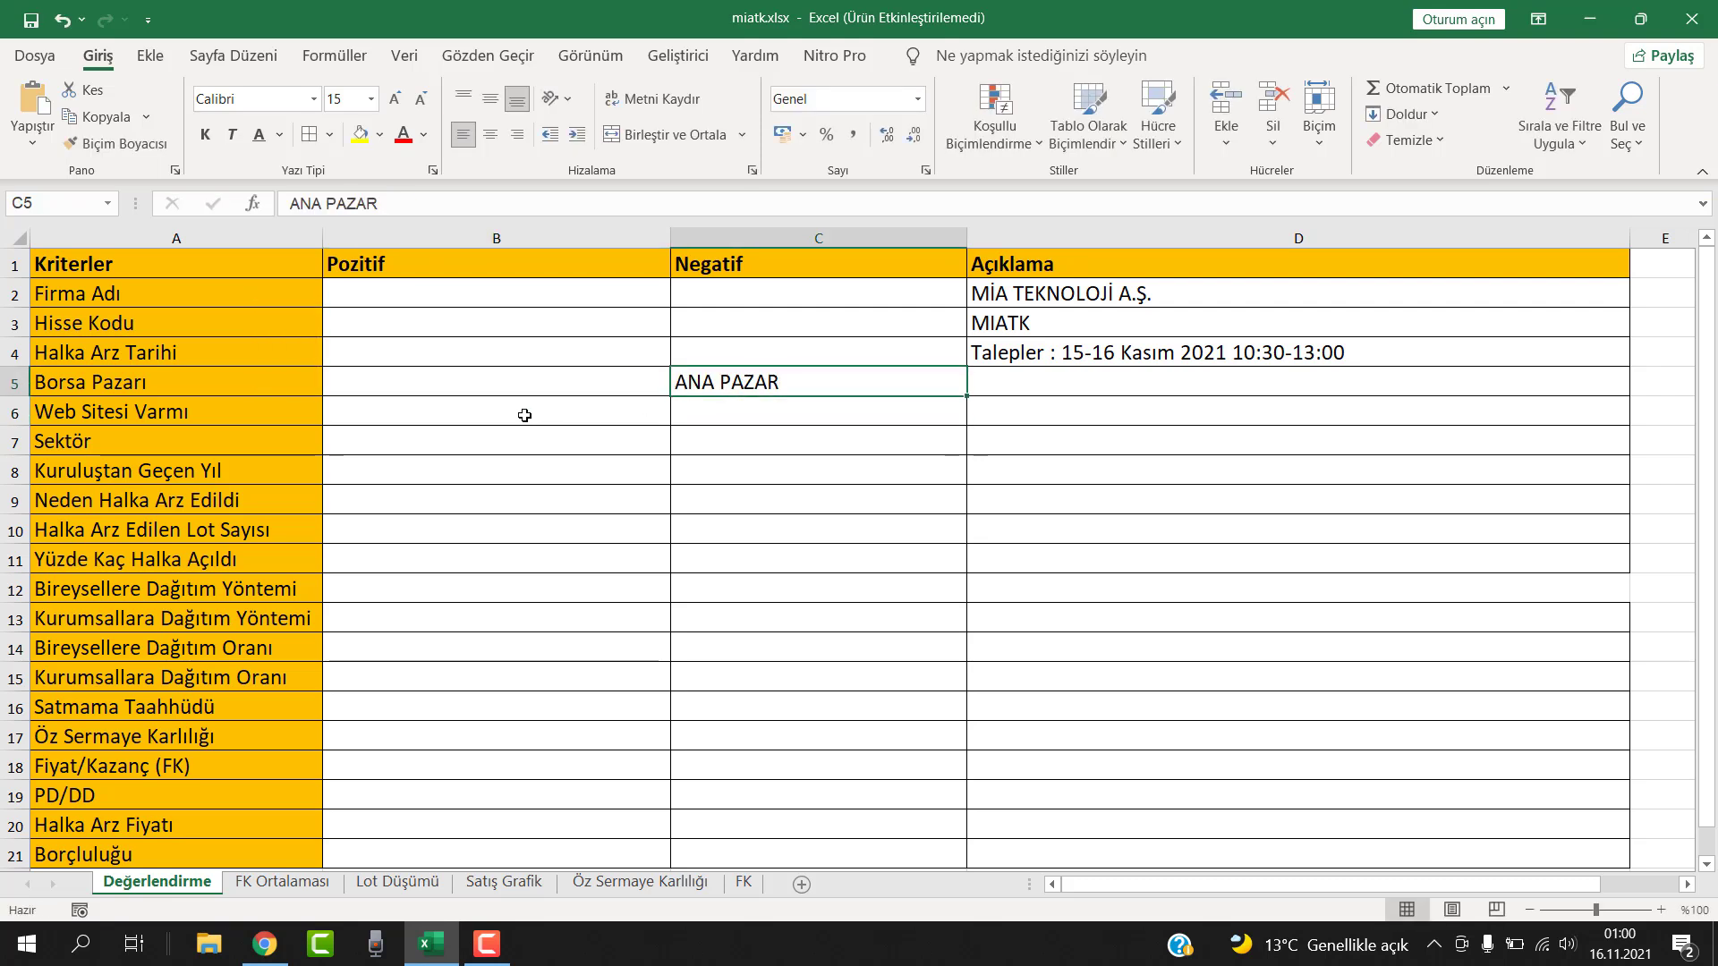
Enter VAR in the Pozitif column of the Web Sitesi Varmı row
left_click(562, 422)
type("VAR")
key("Tab")
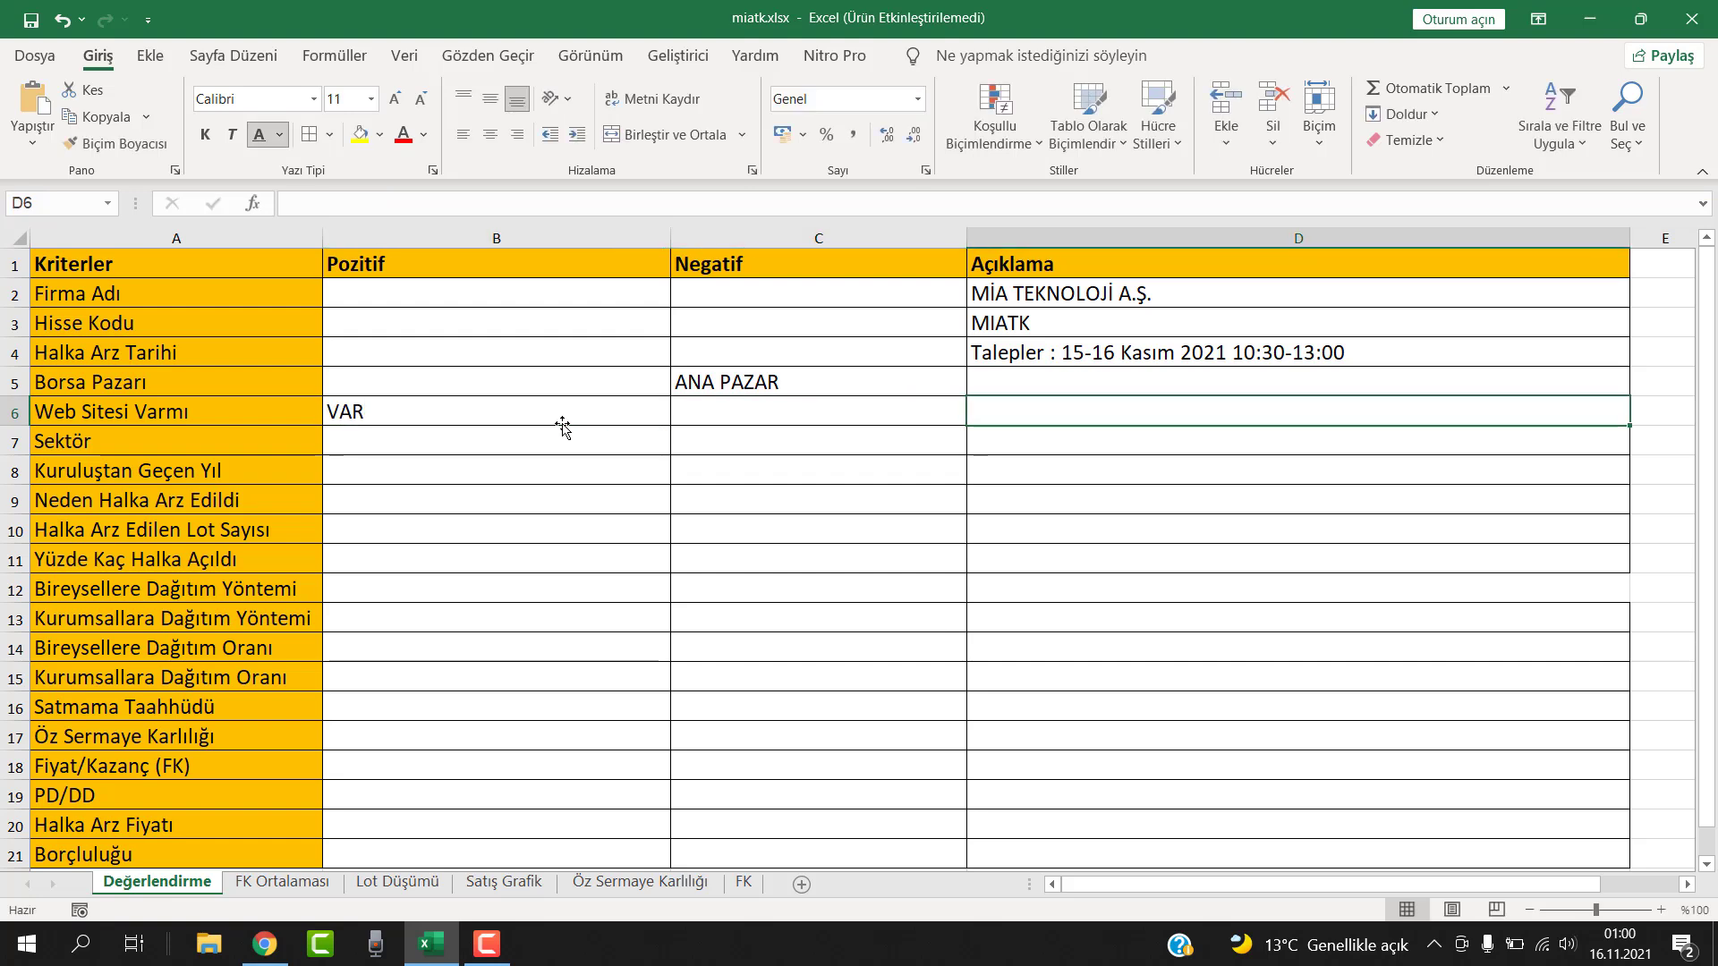
left_click(265, 943)
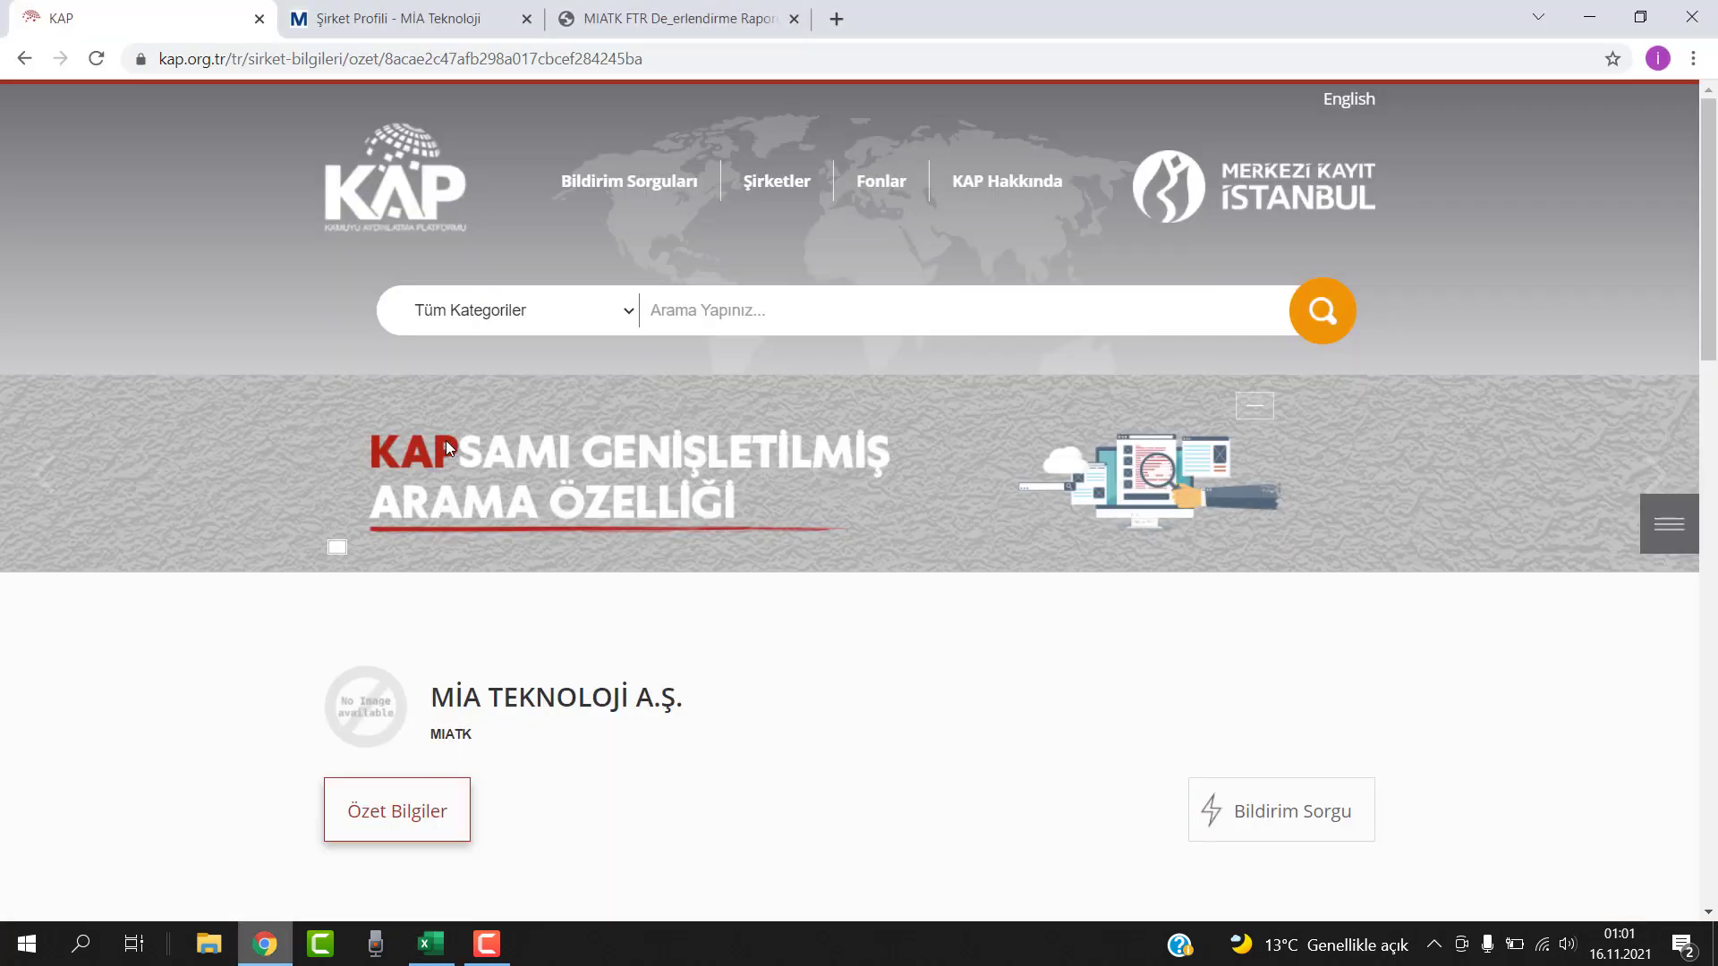
left_click(395, 18)
left_click(411, 59)
left_click_drag(367, 59, 159, 59)
key("ctrl+c")
left_click(430, 943)
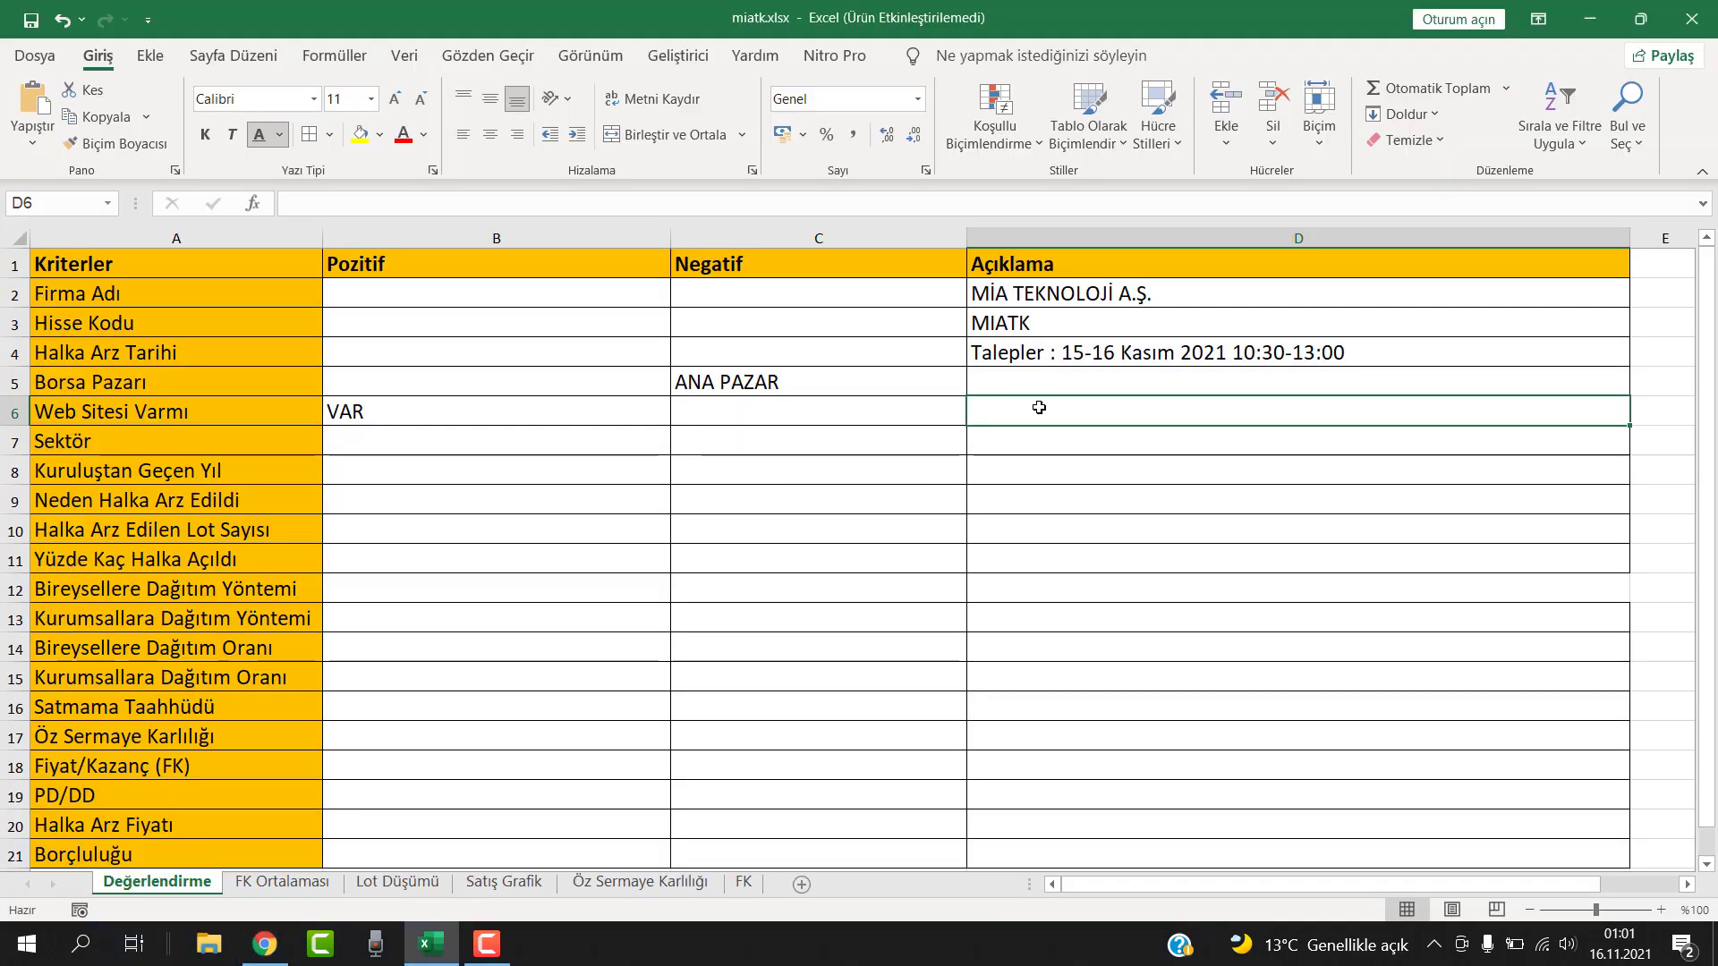
left_click(1038, 413)
key("ctrl+v")
key("Return")
Enter TEKNOLOJİ in the Açıklama column of the Sektör row
left_click(433, 445)
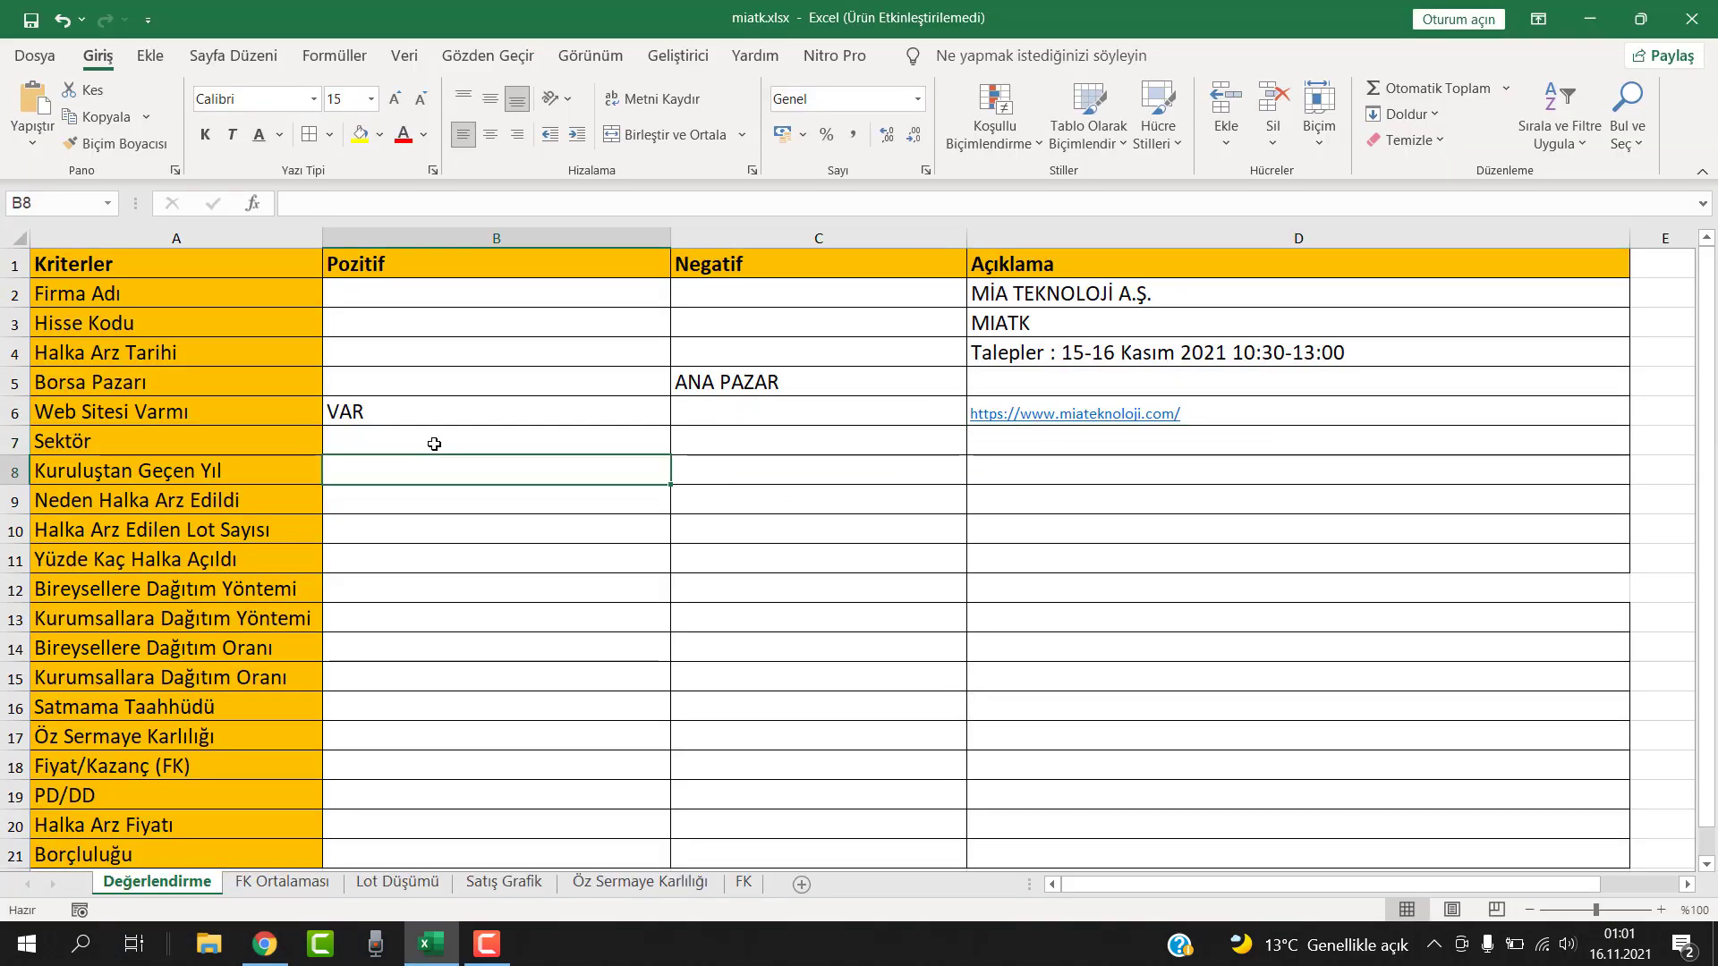
left_click(1082, 446)
type("TEKNOLOJİ")
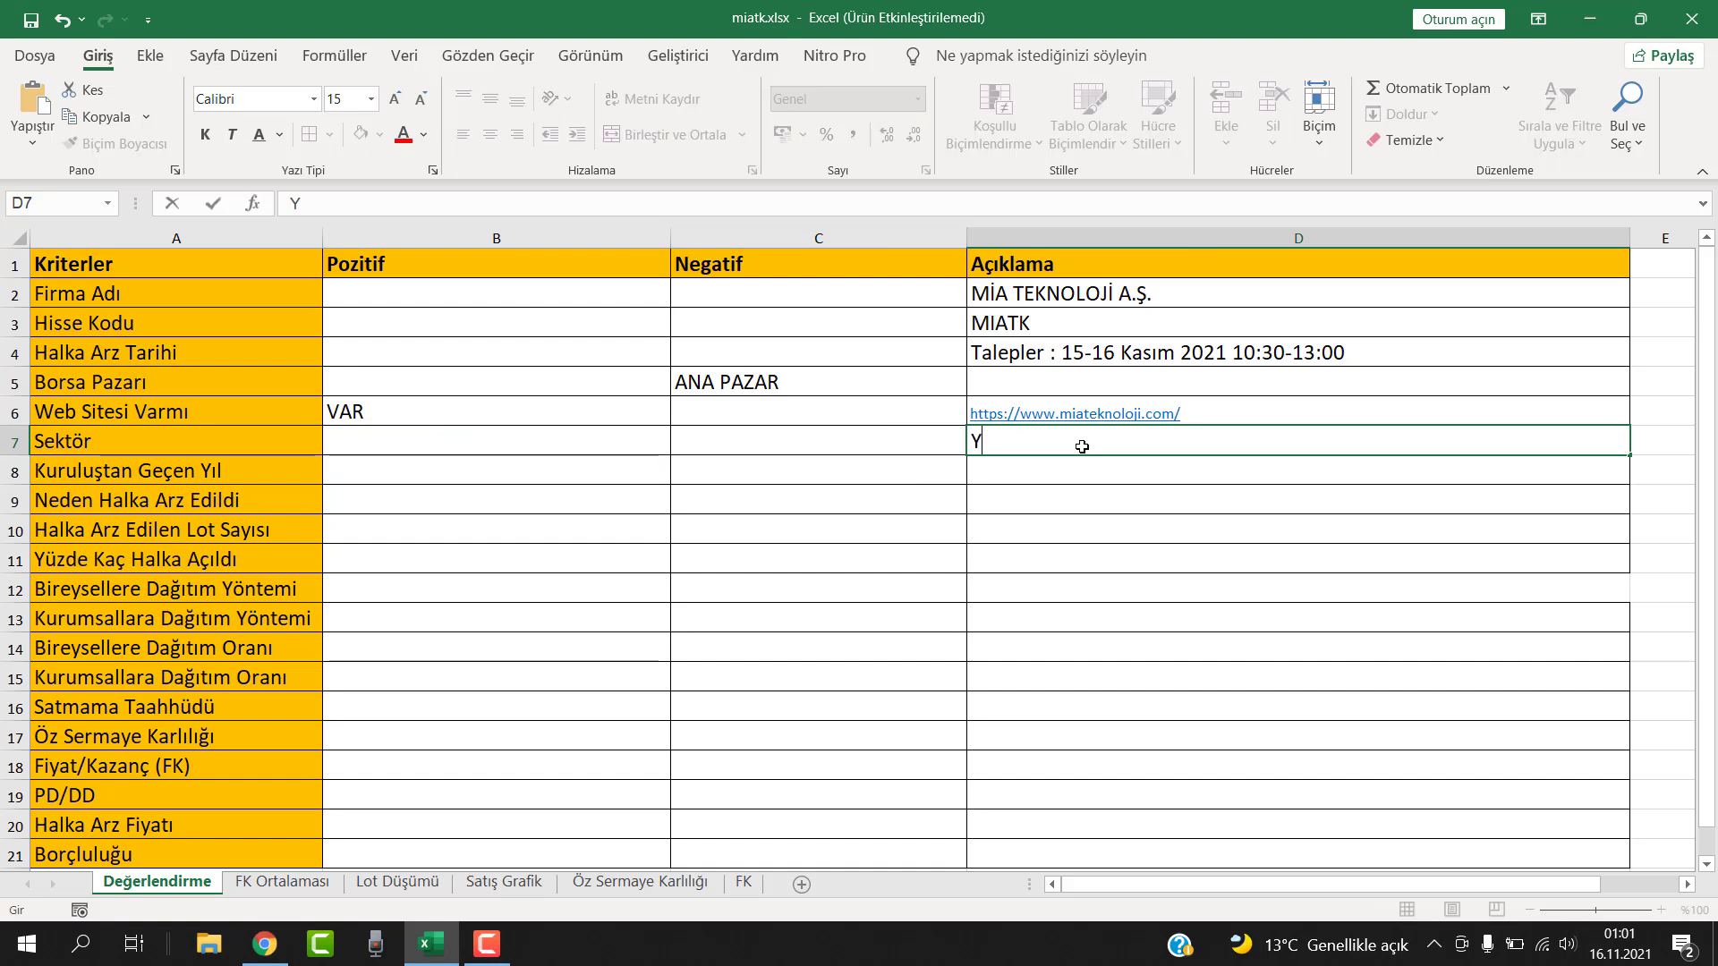
key("Return")
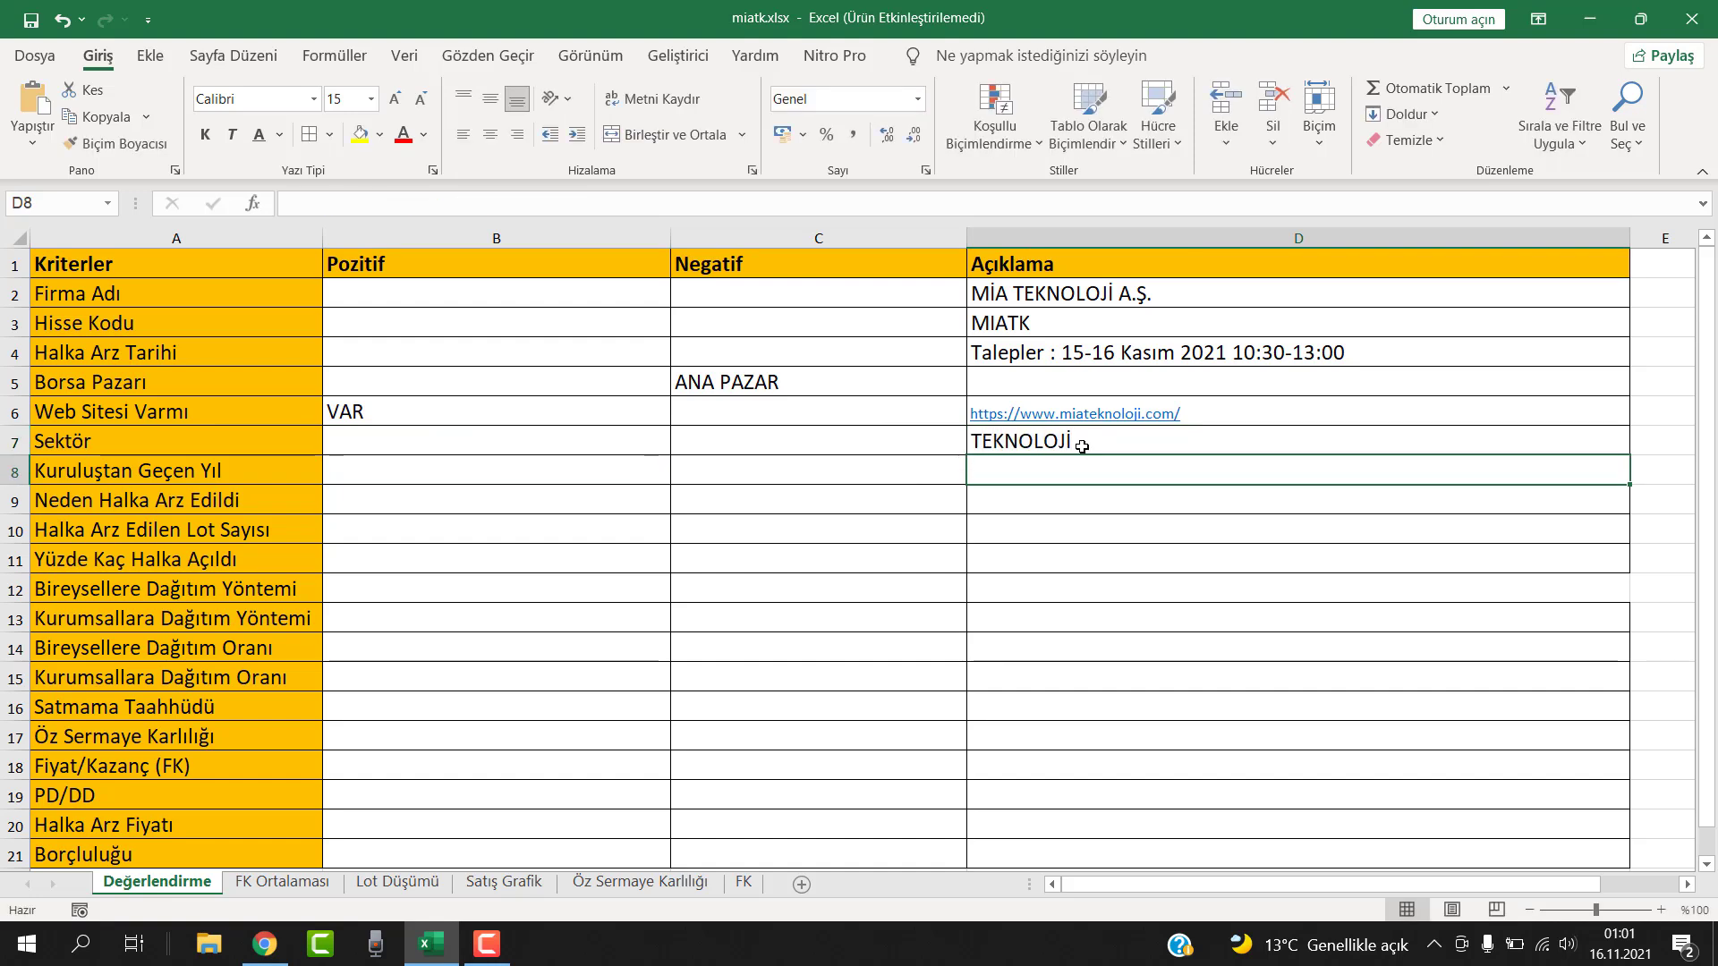
Check the company's founding year on its profile page in Chrome and enter 15 as Pozitif for Kuruluştan Geçen Yıl in Excel
left_click(461, 474)
left_click(264, 943)
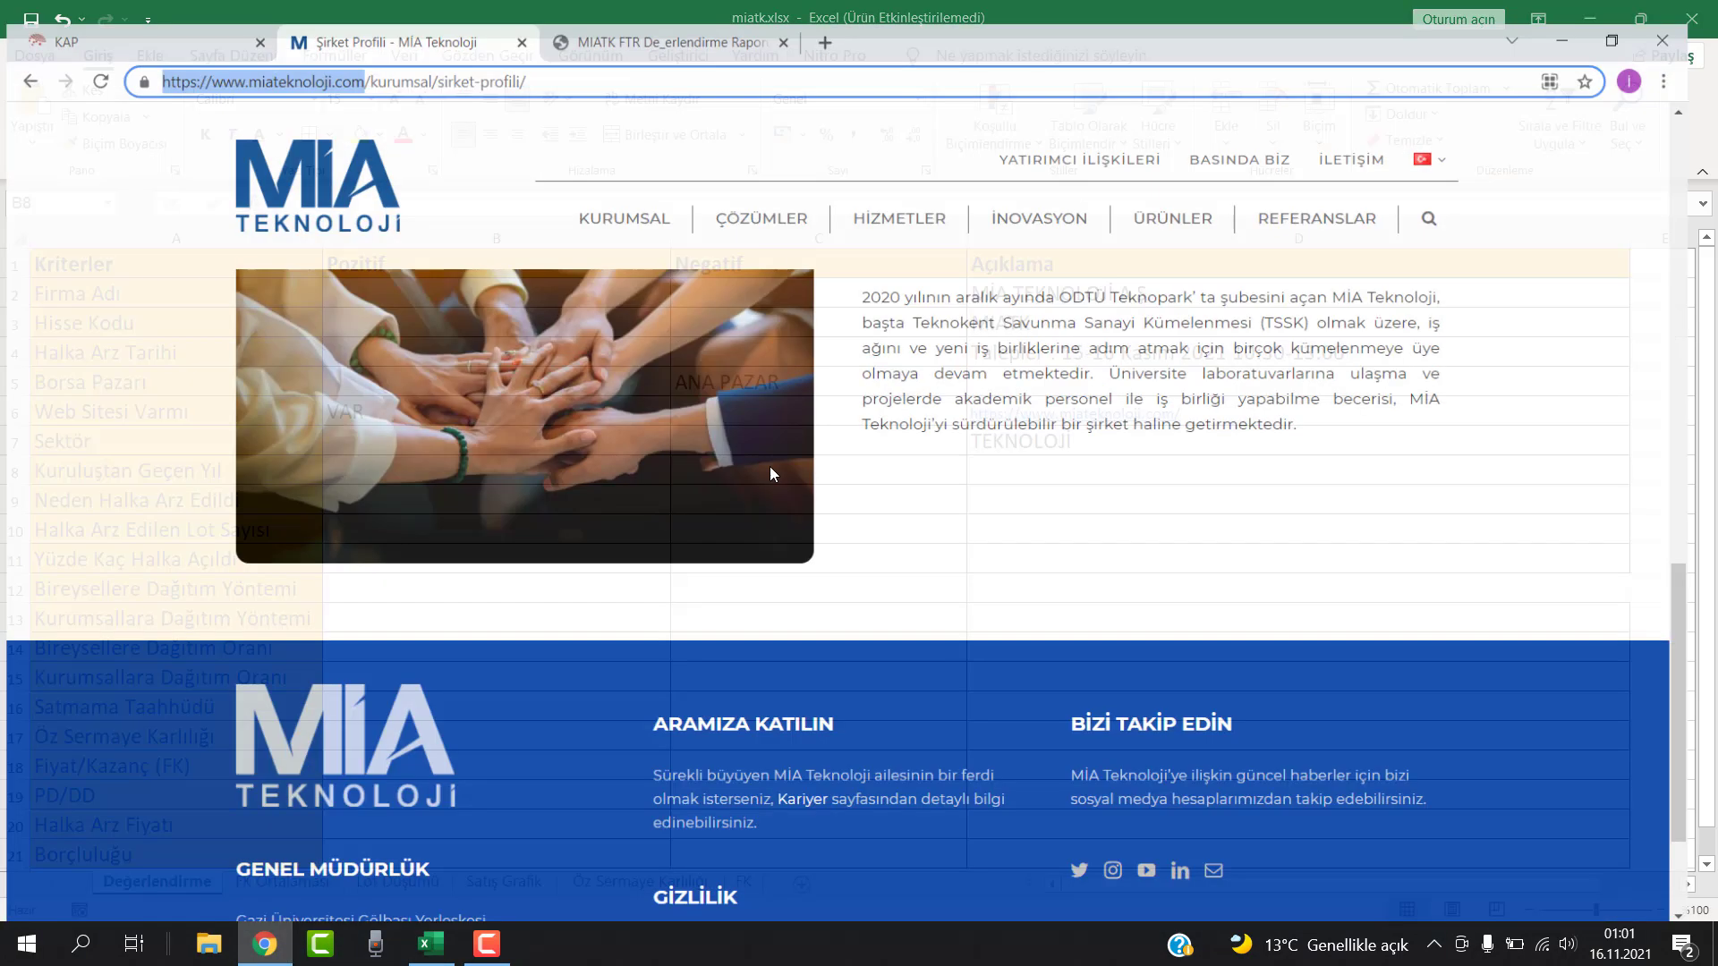
scroll(953, 437, "up", 8)
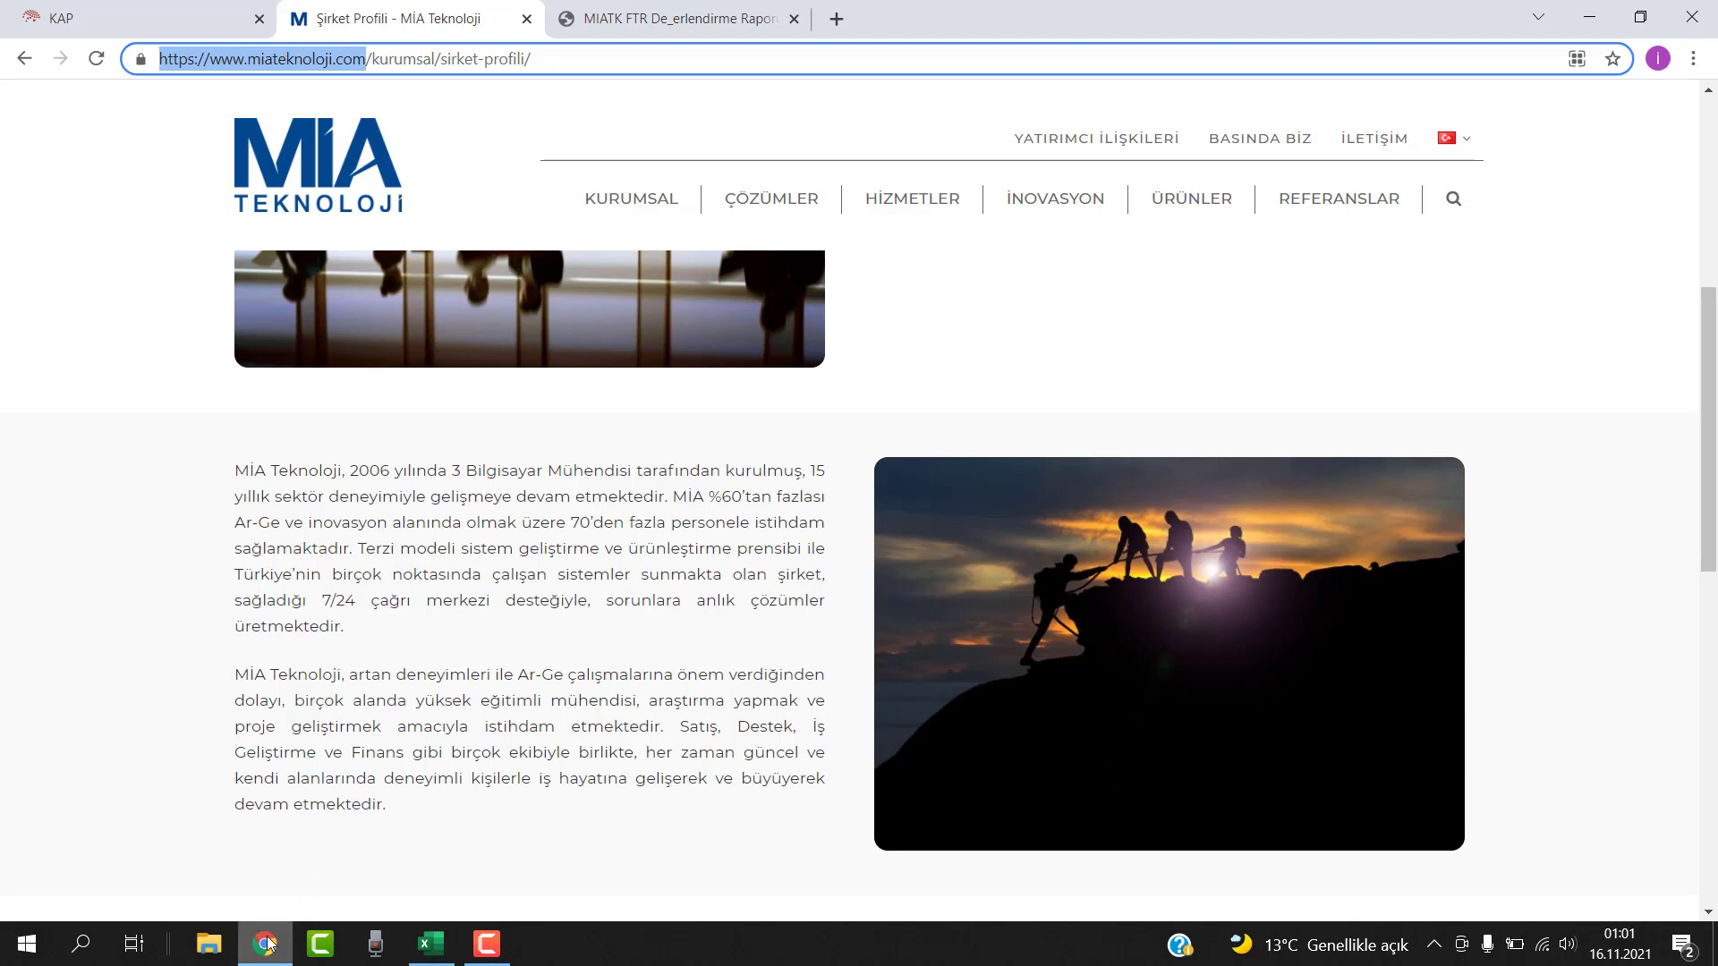
left_click(431, 944)
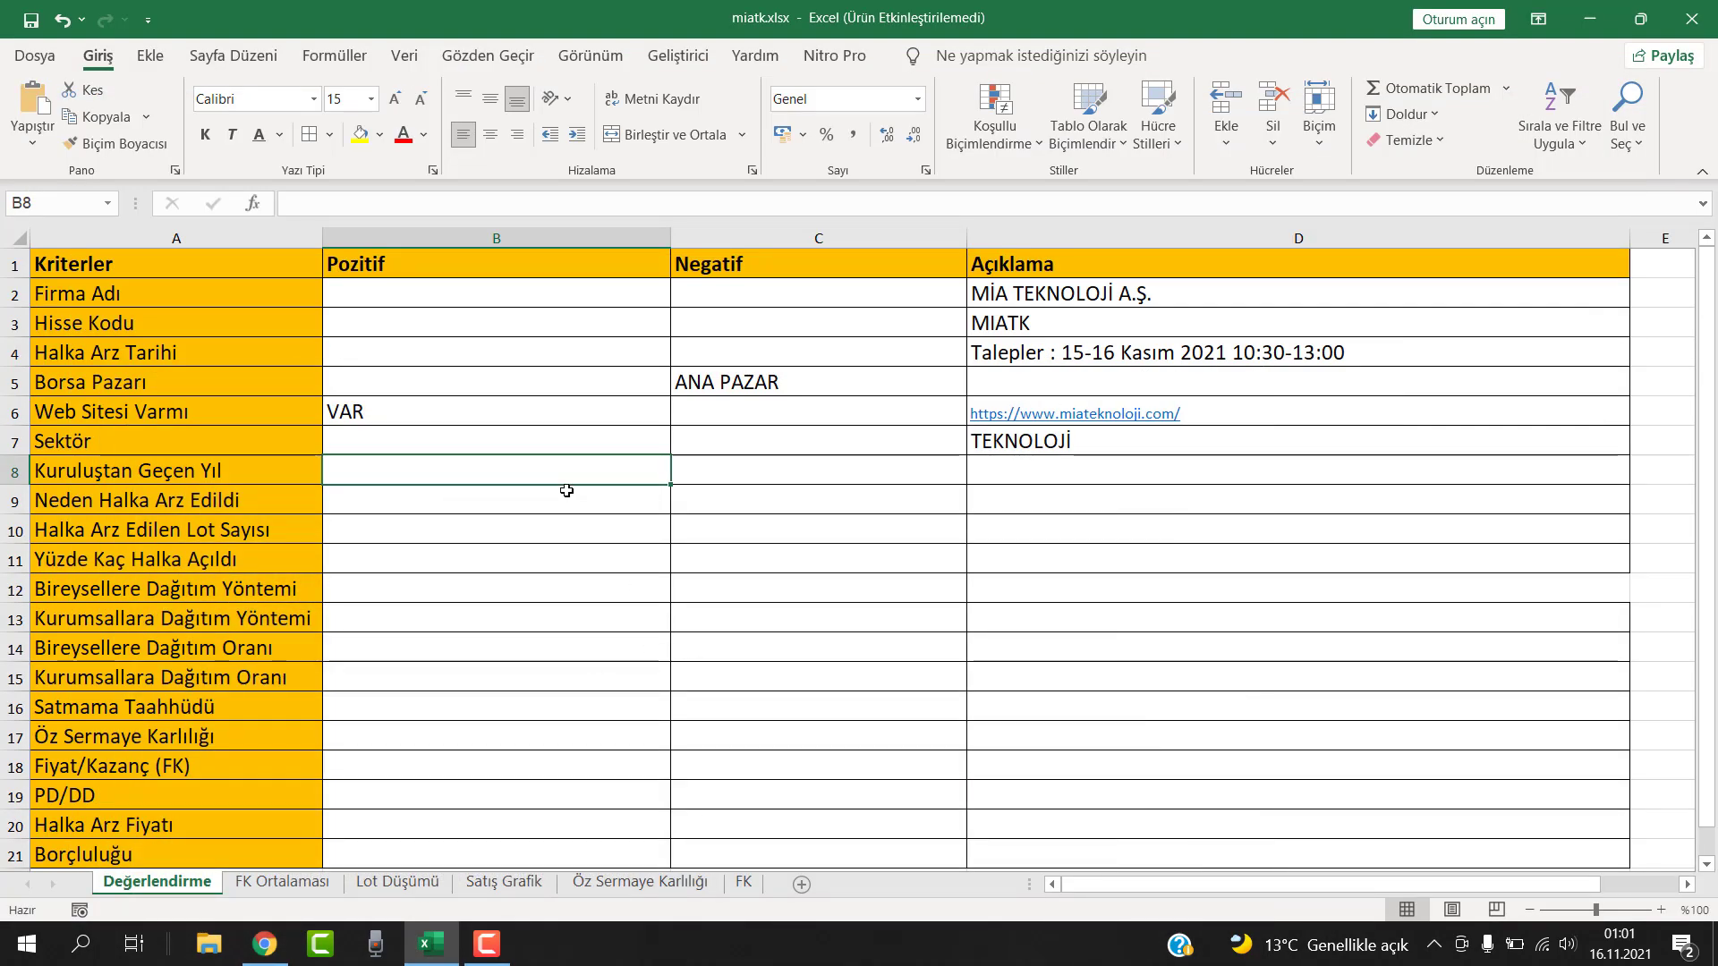
double_click(500, 469)
type("15")
key("Return")
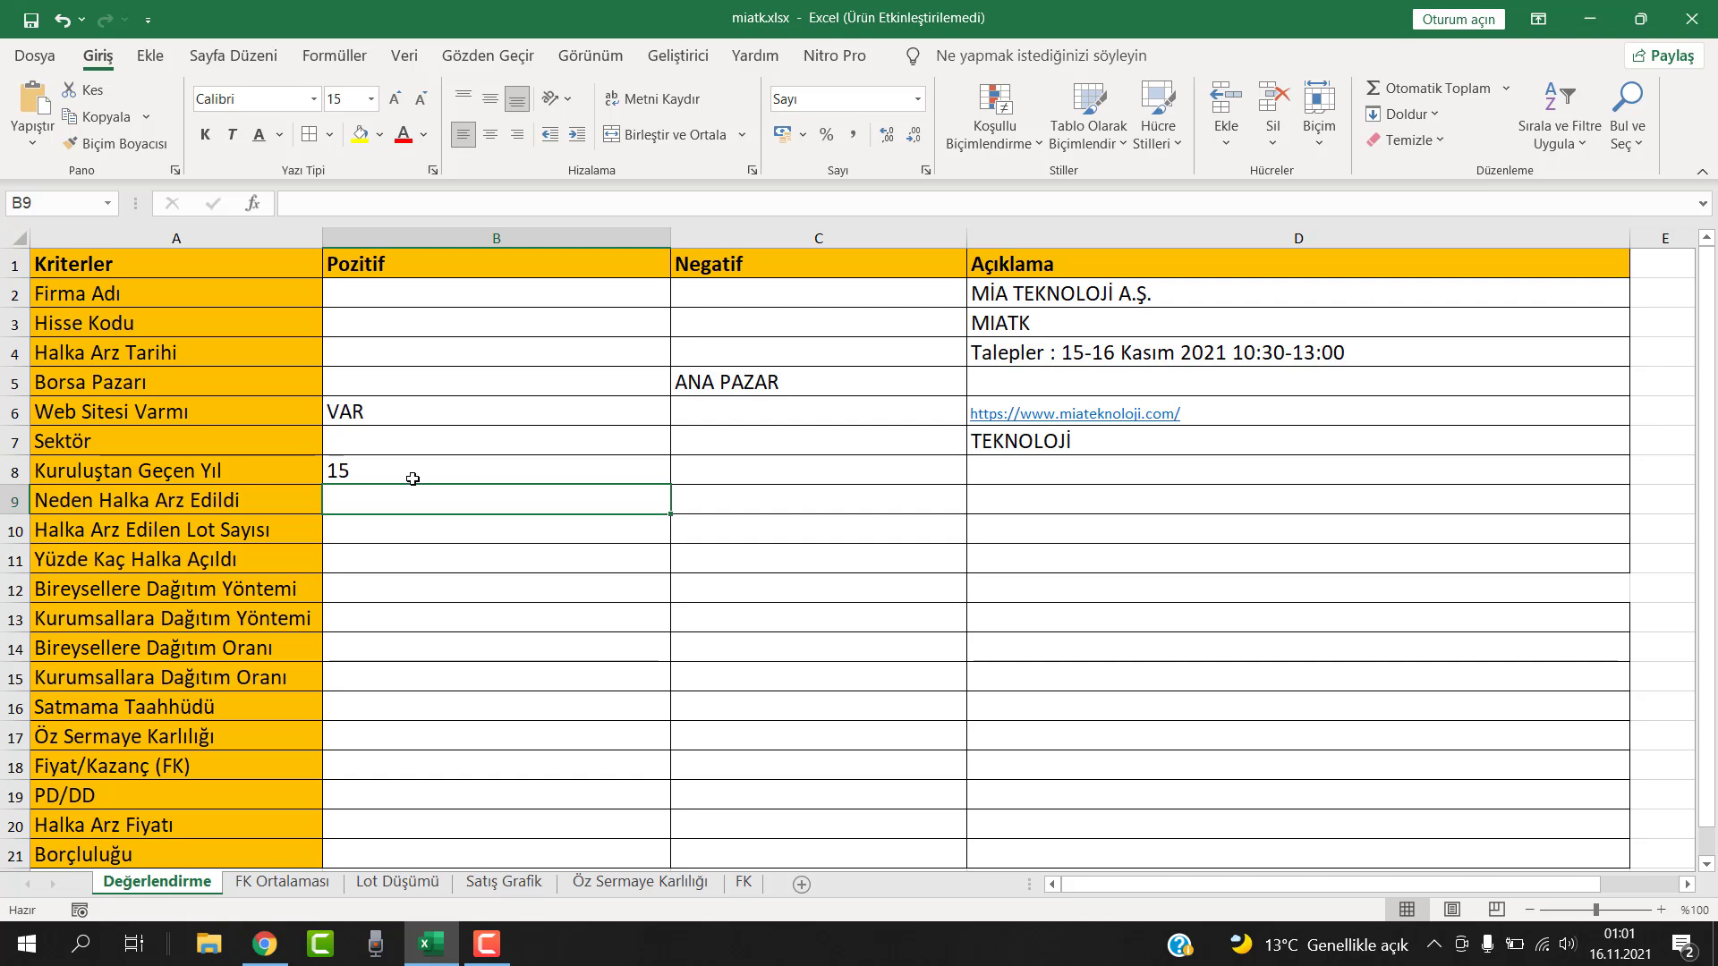
Switch to Chrome and examine MİA Teknoloji's company profile page and its list of solutions (Çözümler)
left_click(265, 944)
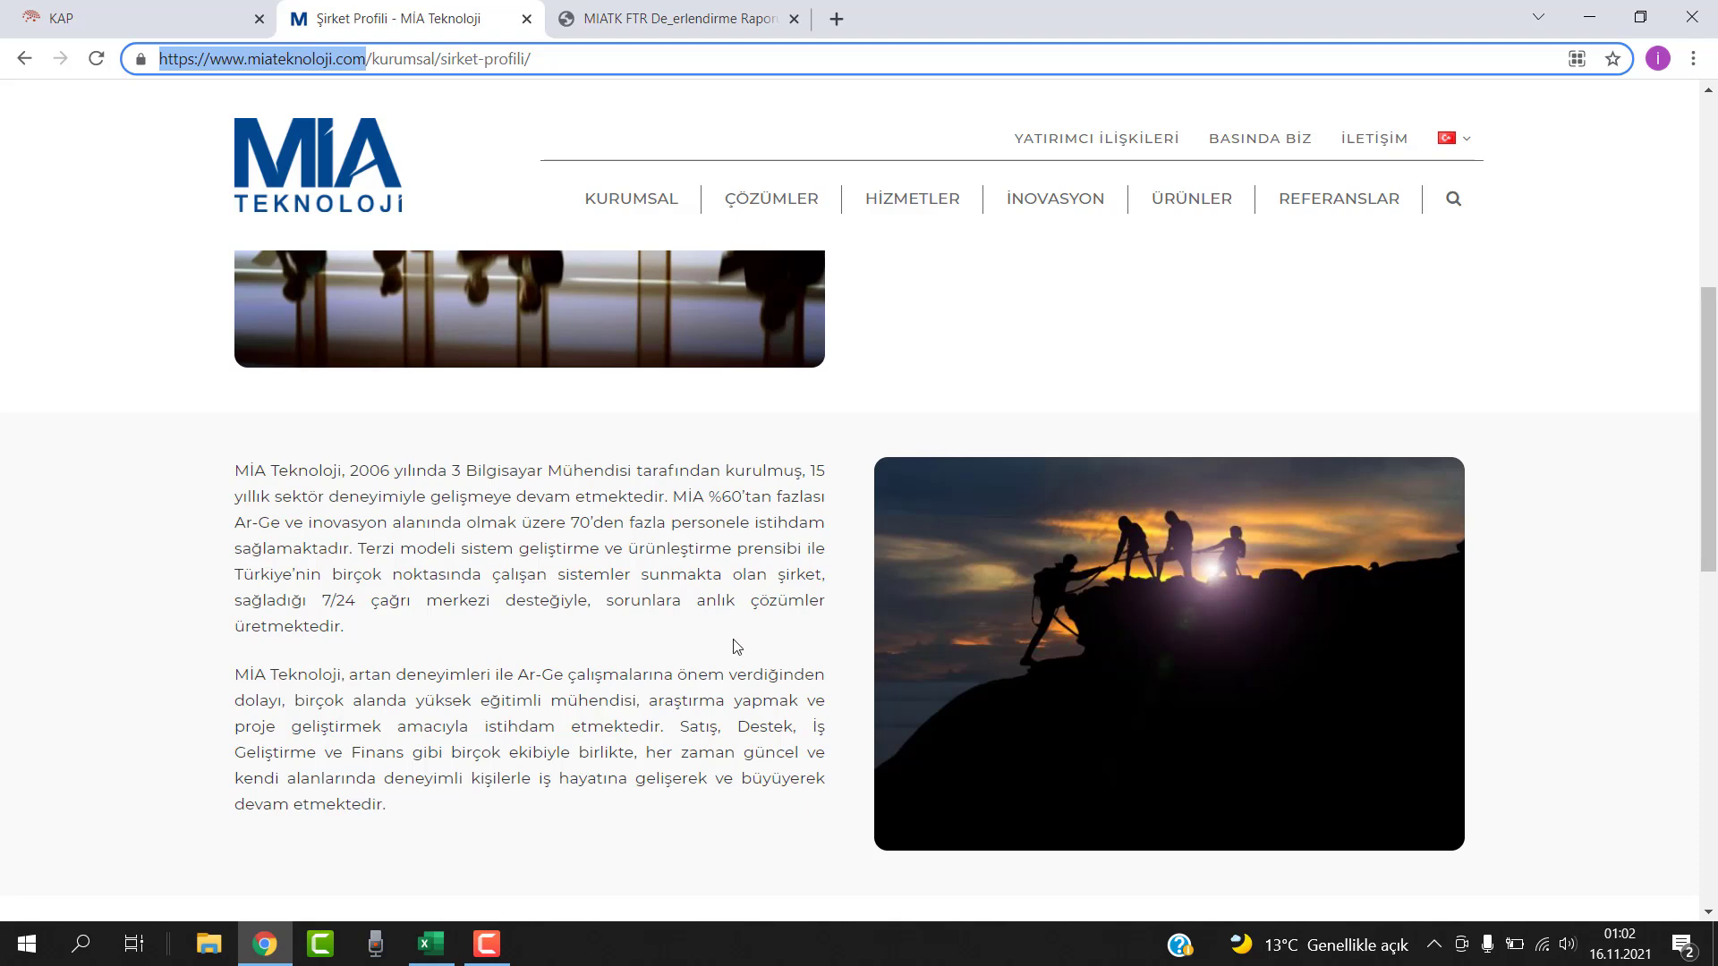
scroll(698, 644, "down", 3)
scroll(715, 617, "down", 6)
scroll(1060, 498, "up", 8)
left_click_drag(1709, 505, 1659, 282)
scroll(893, 333, "up", 2)
mouse_move(834, 215)
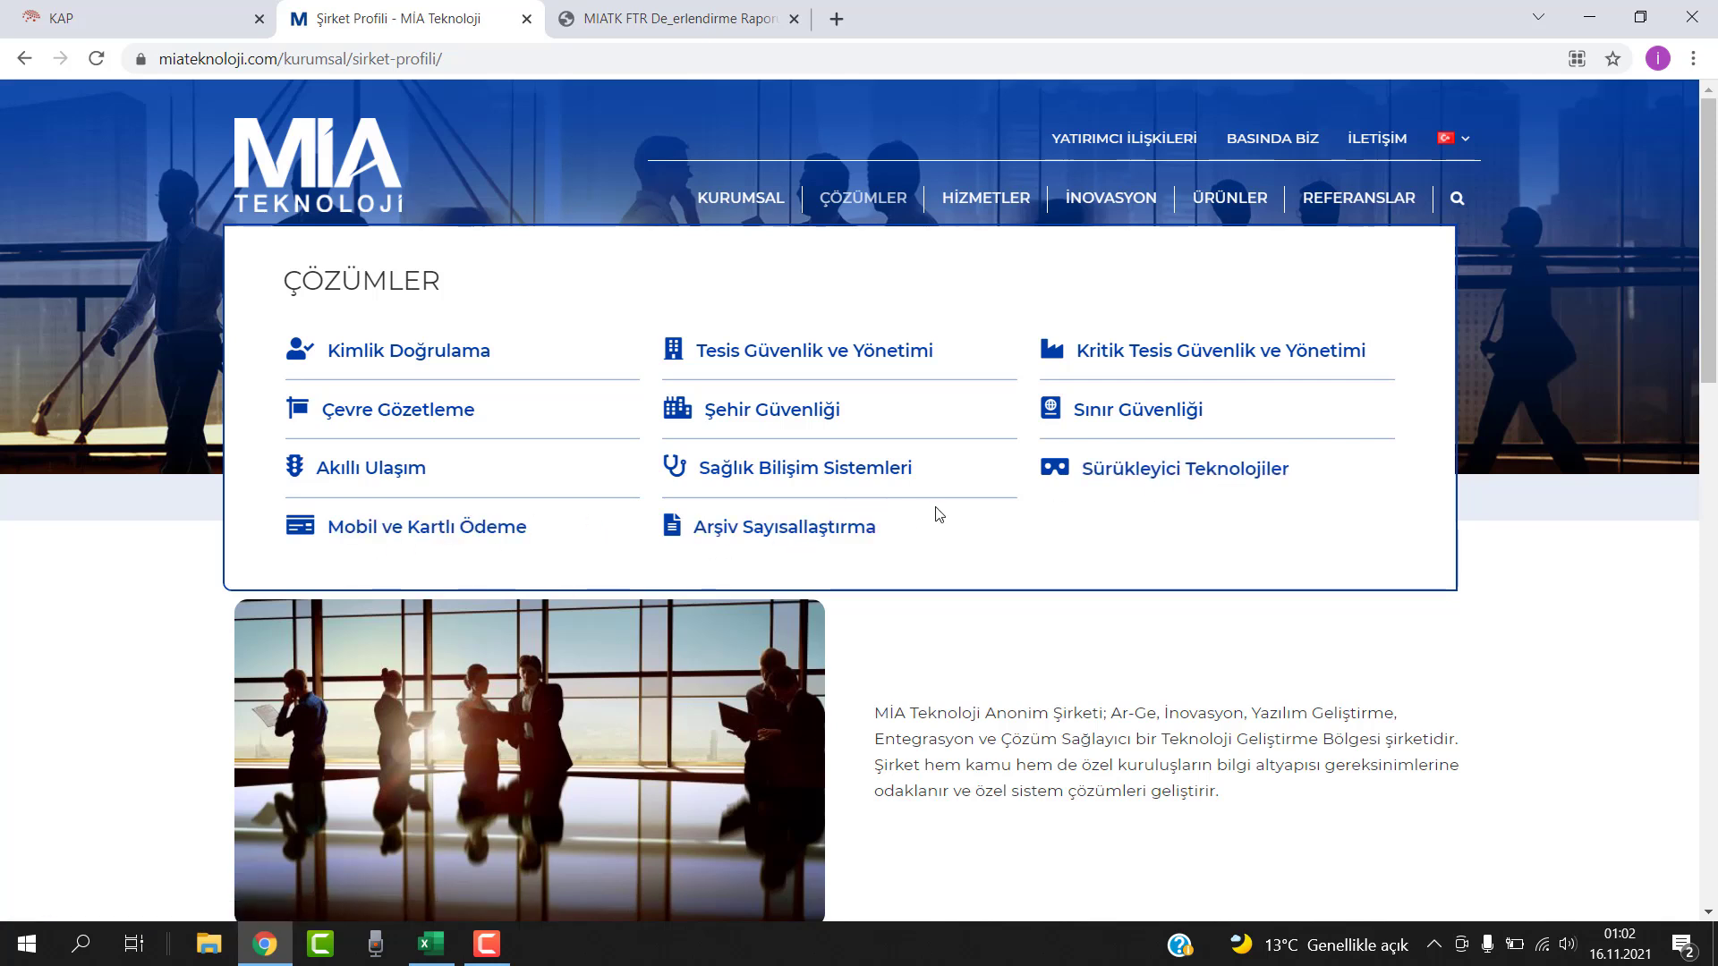
Open the Referanslar page of the MİA Teknoloji site and look through the listed reference customers
left_click(1342, 200)
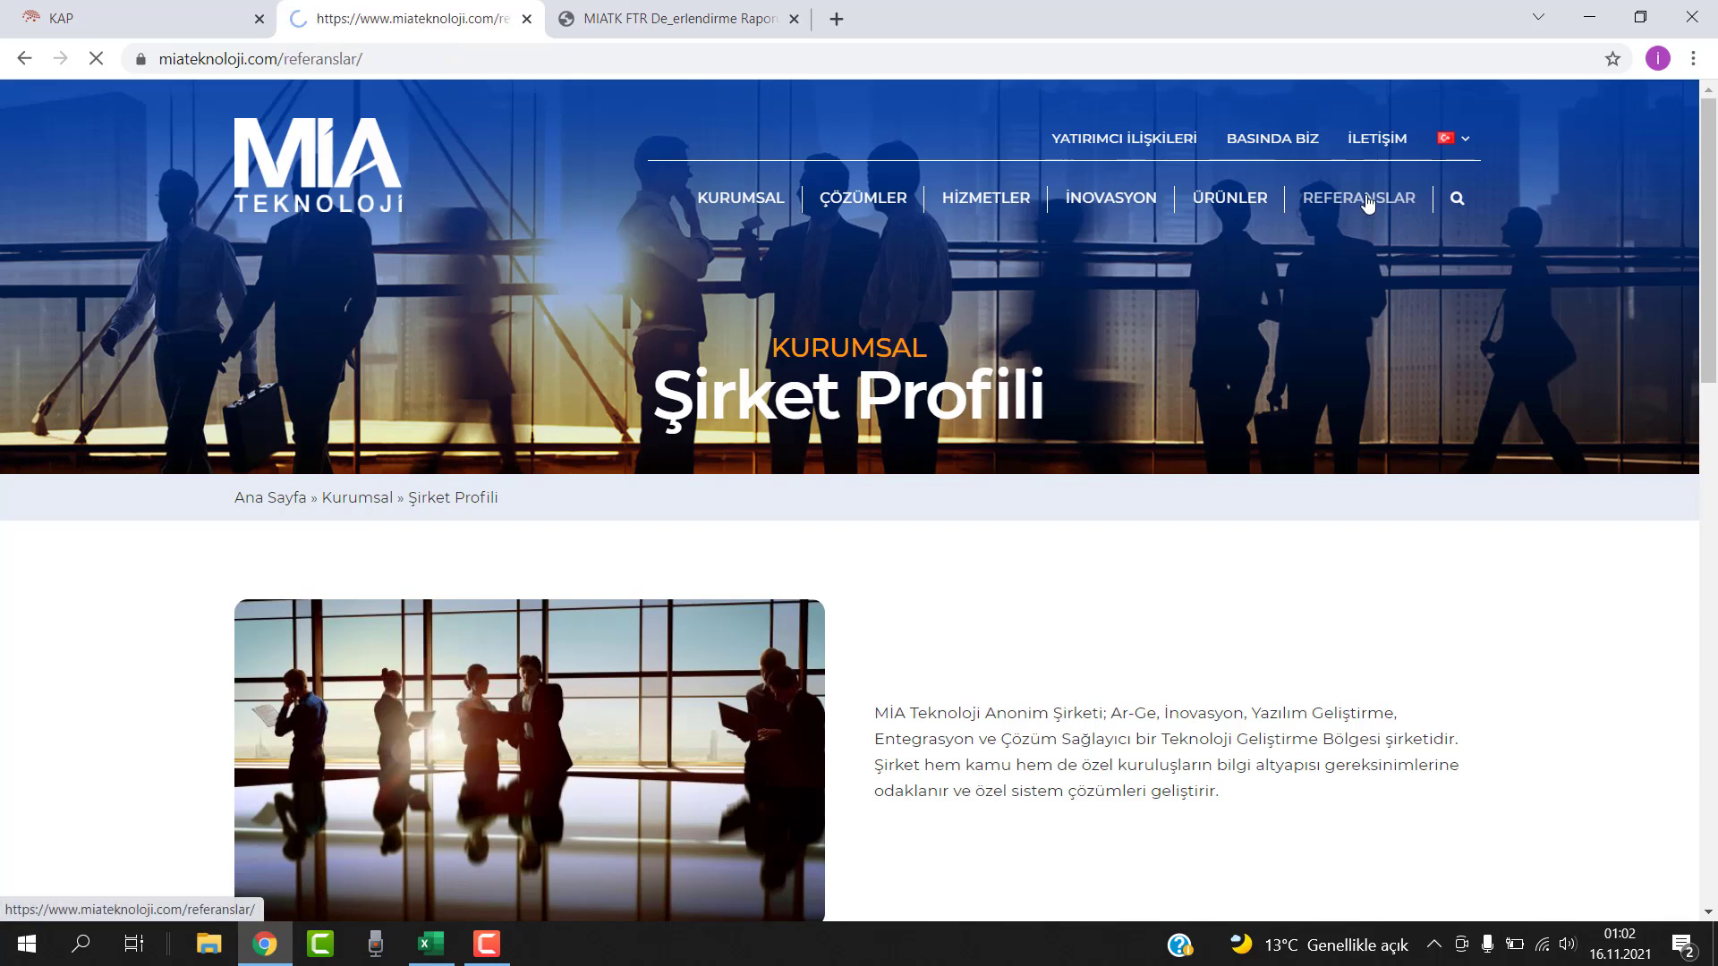
scroll(729, 395, "down", 3)
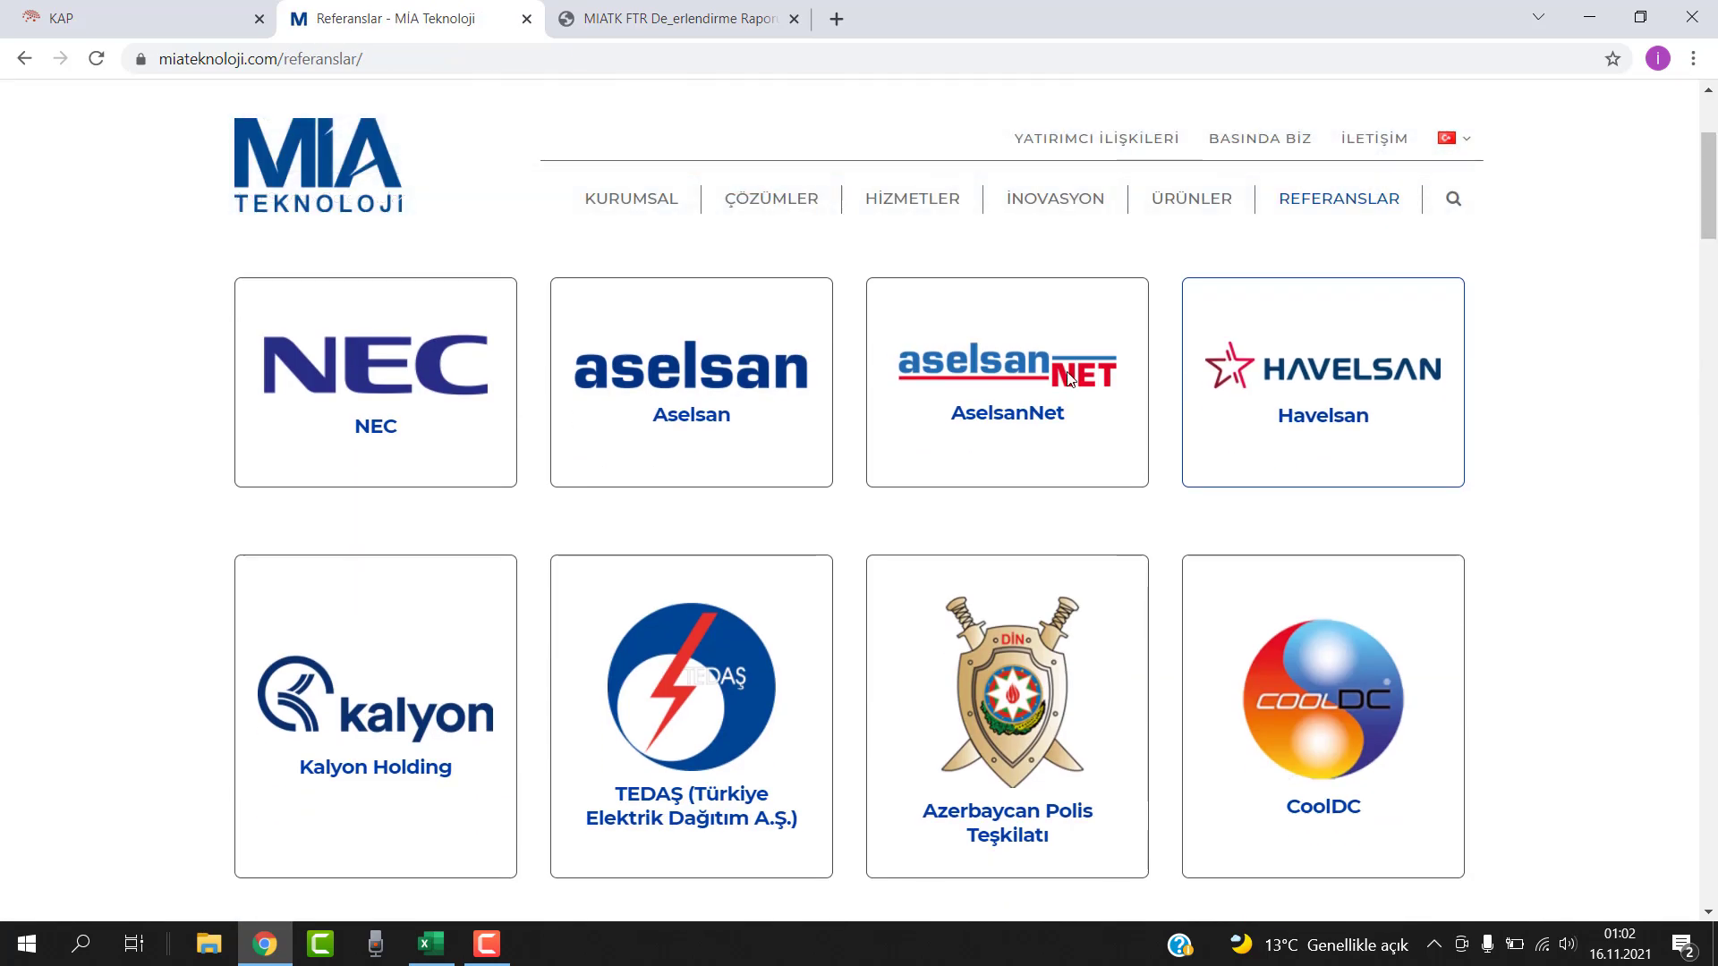
mouse_move(335, 703)
scroll(491, 507, "down", 6)
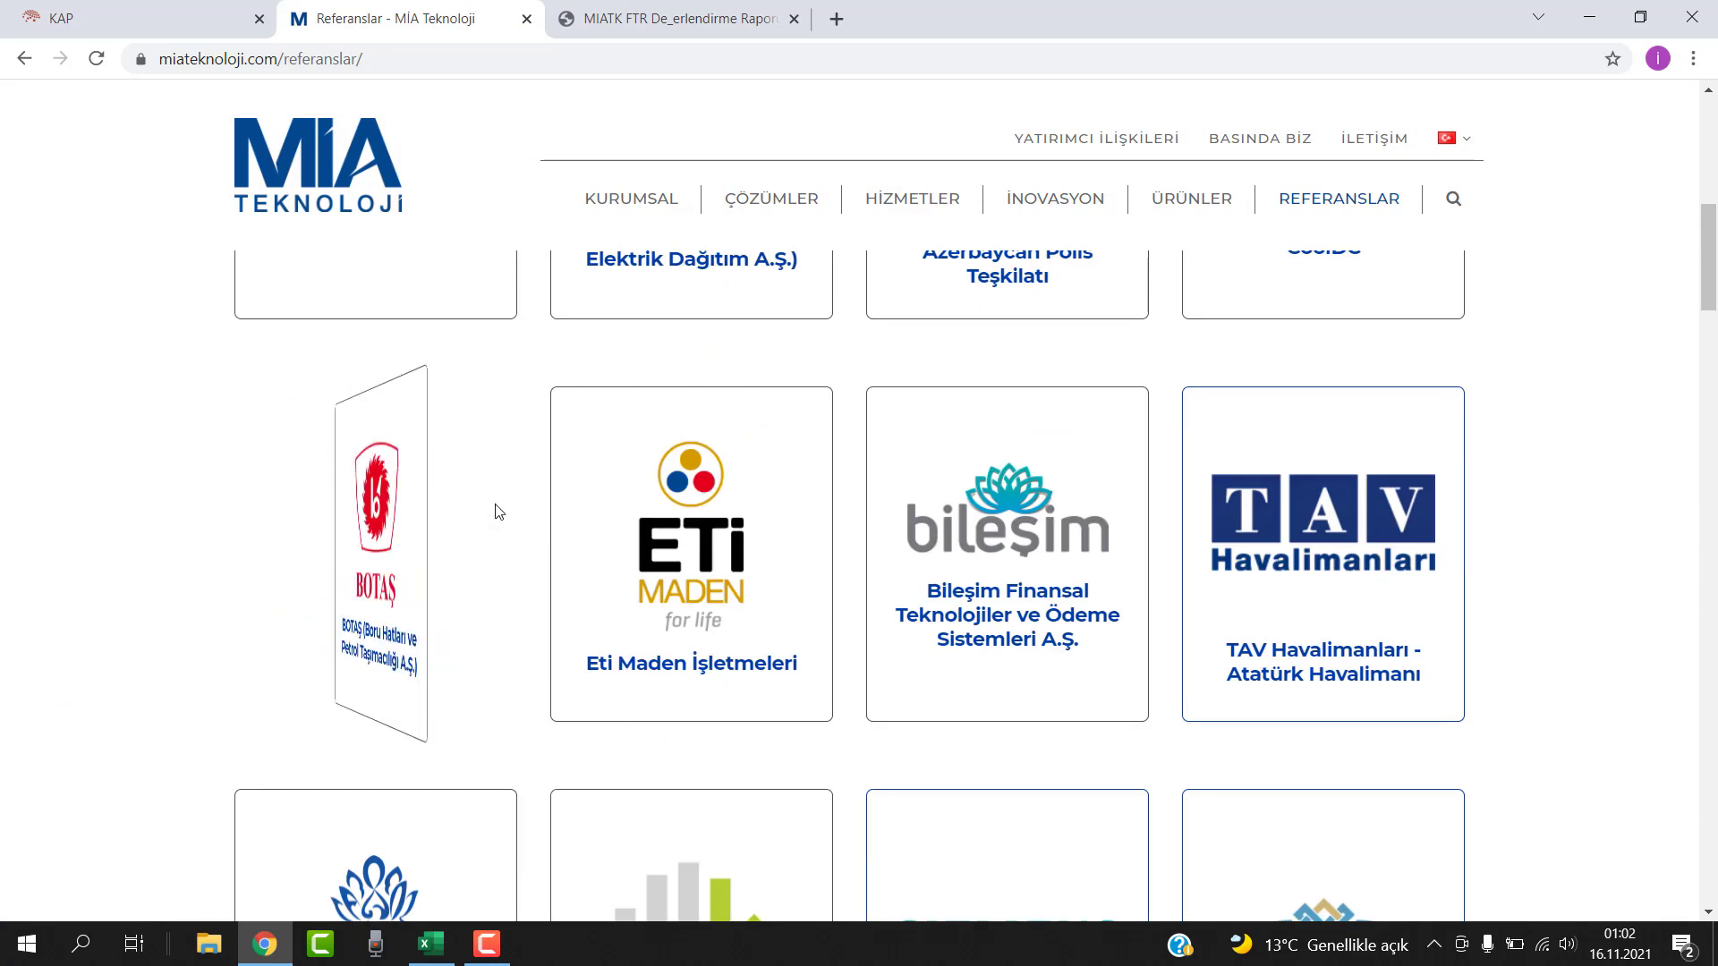
scroll(725, 490, "up", 4)
left_click_drag(1709, 242, 1712, 308)
mouse_move(333, 750)
scroll(331, 742, "down", 8)
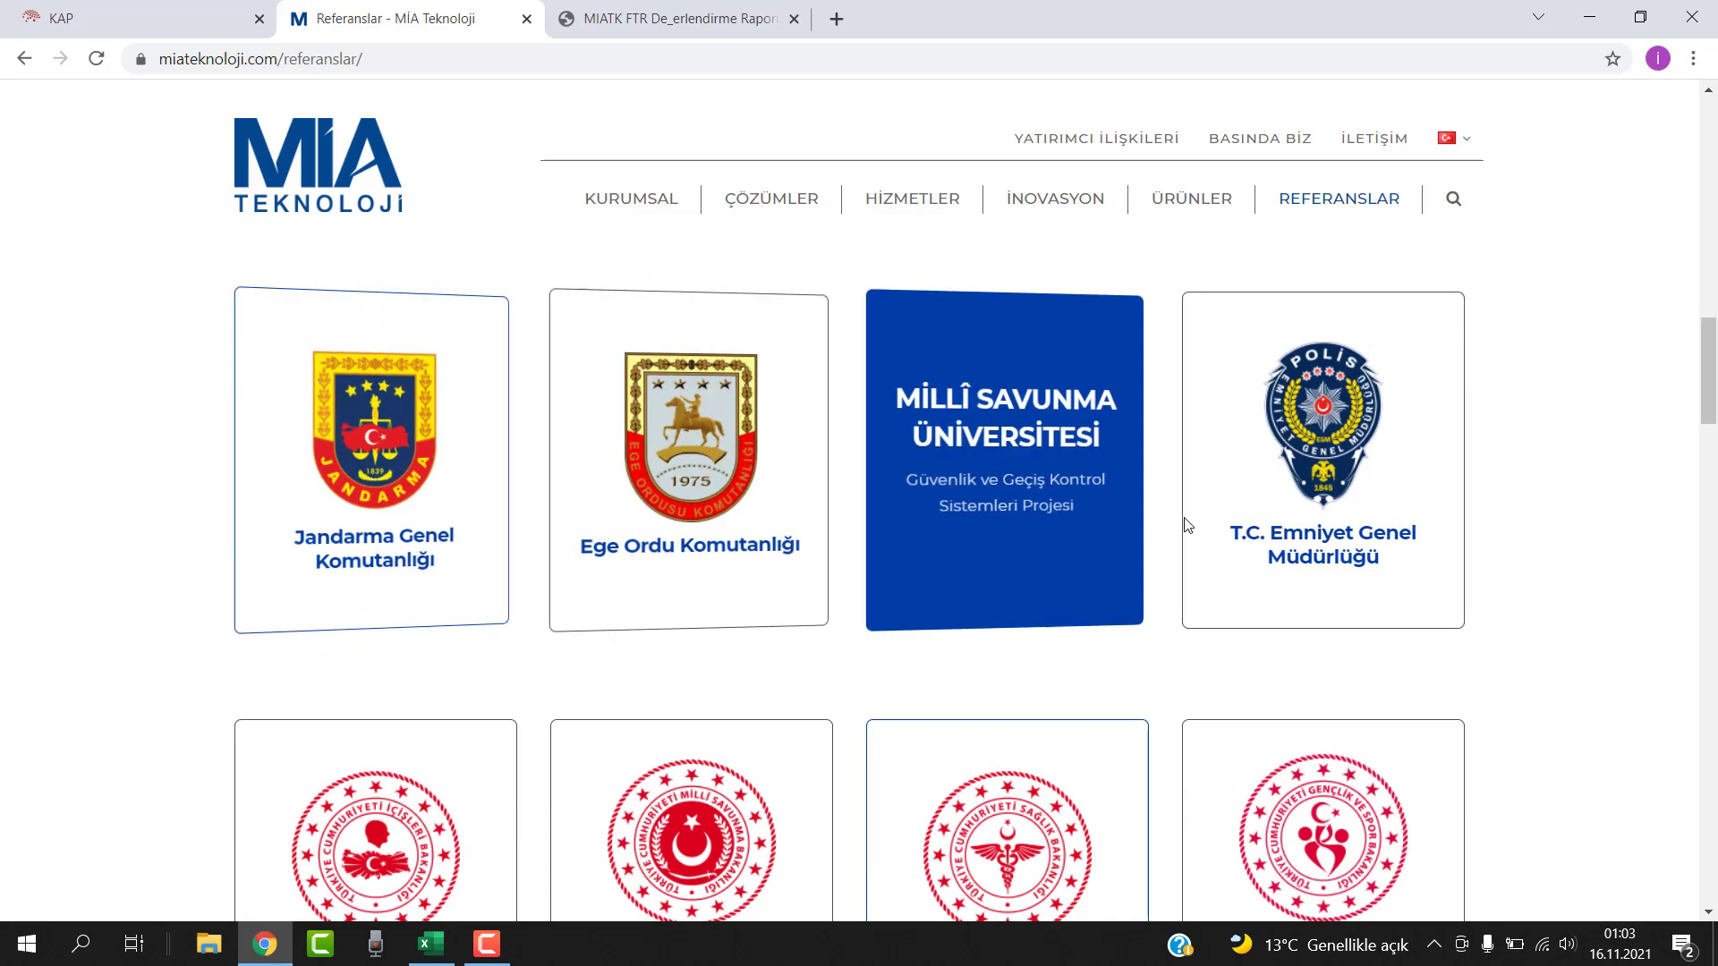
Look through the remaining reference customers on the Referanslar page and view the company's Hizmetler list
left_click_drag(1712, 342, 1712, 408)
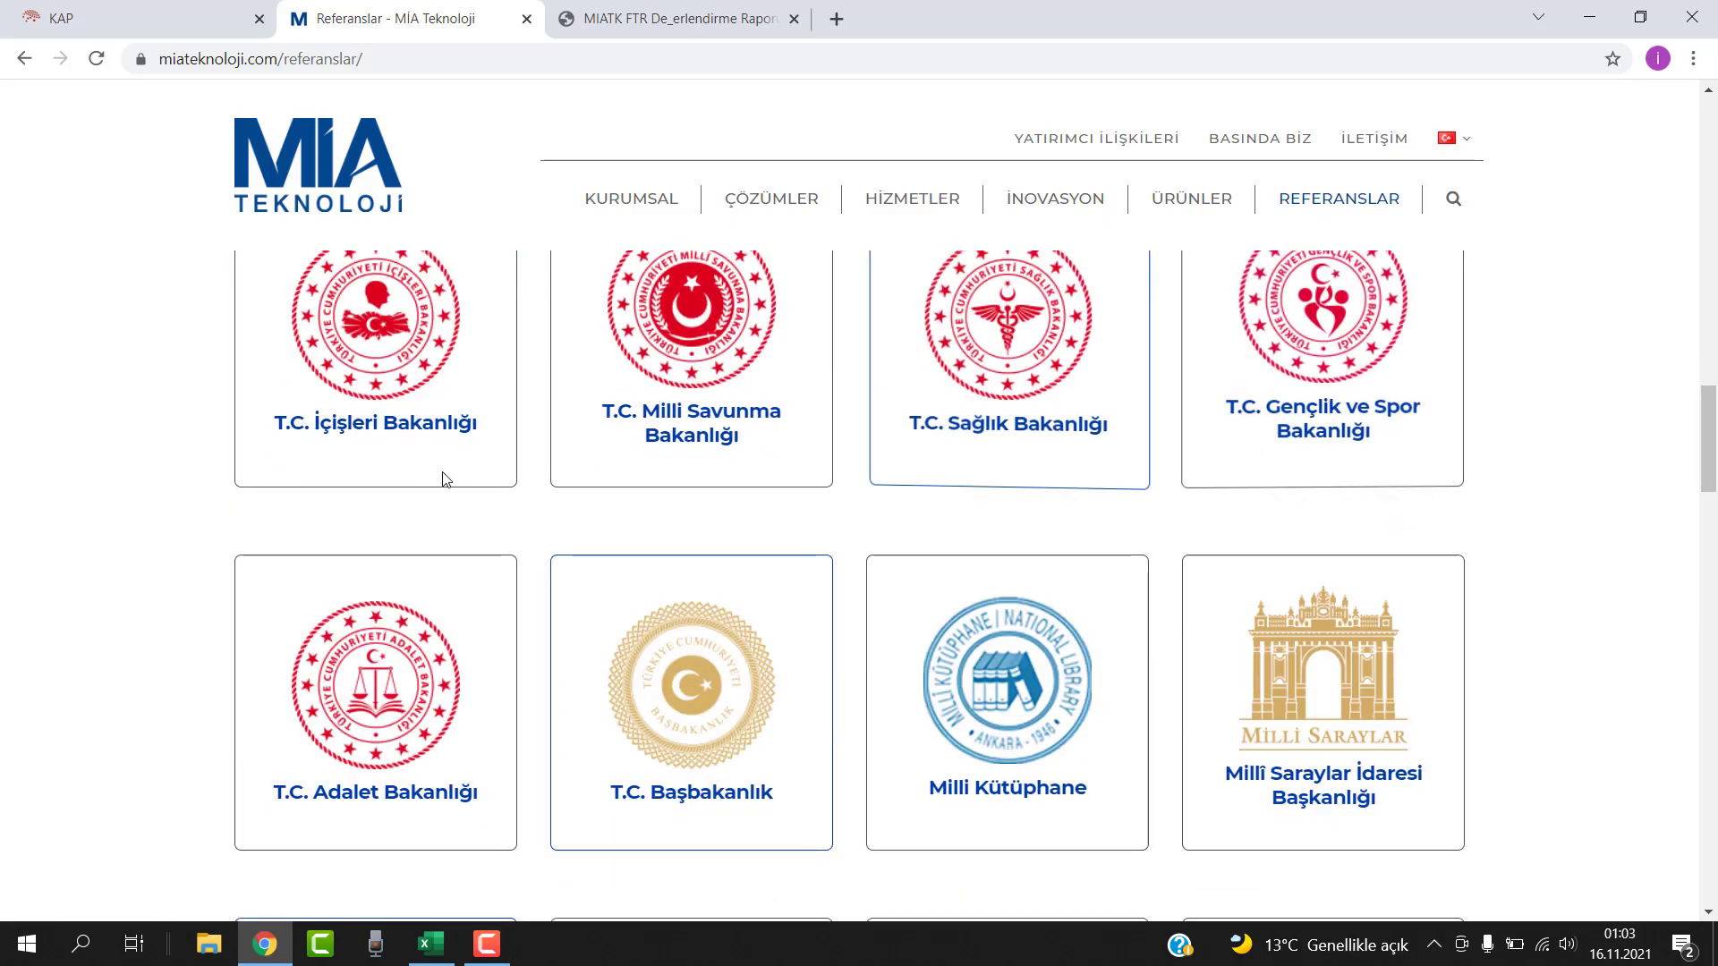
left_click_drag(1709, 440, 1687, 577)
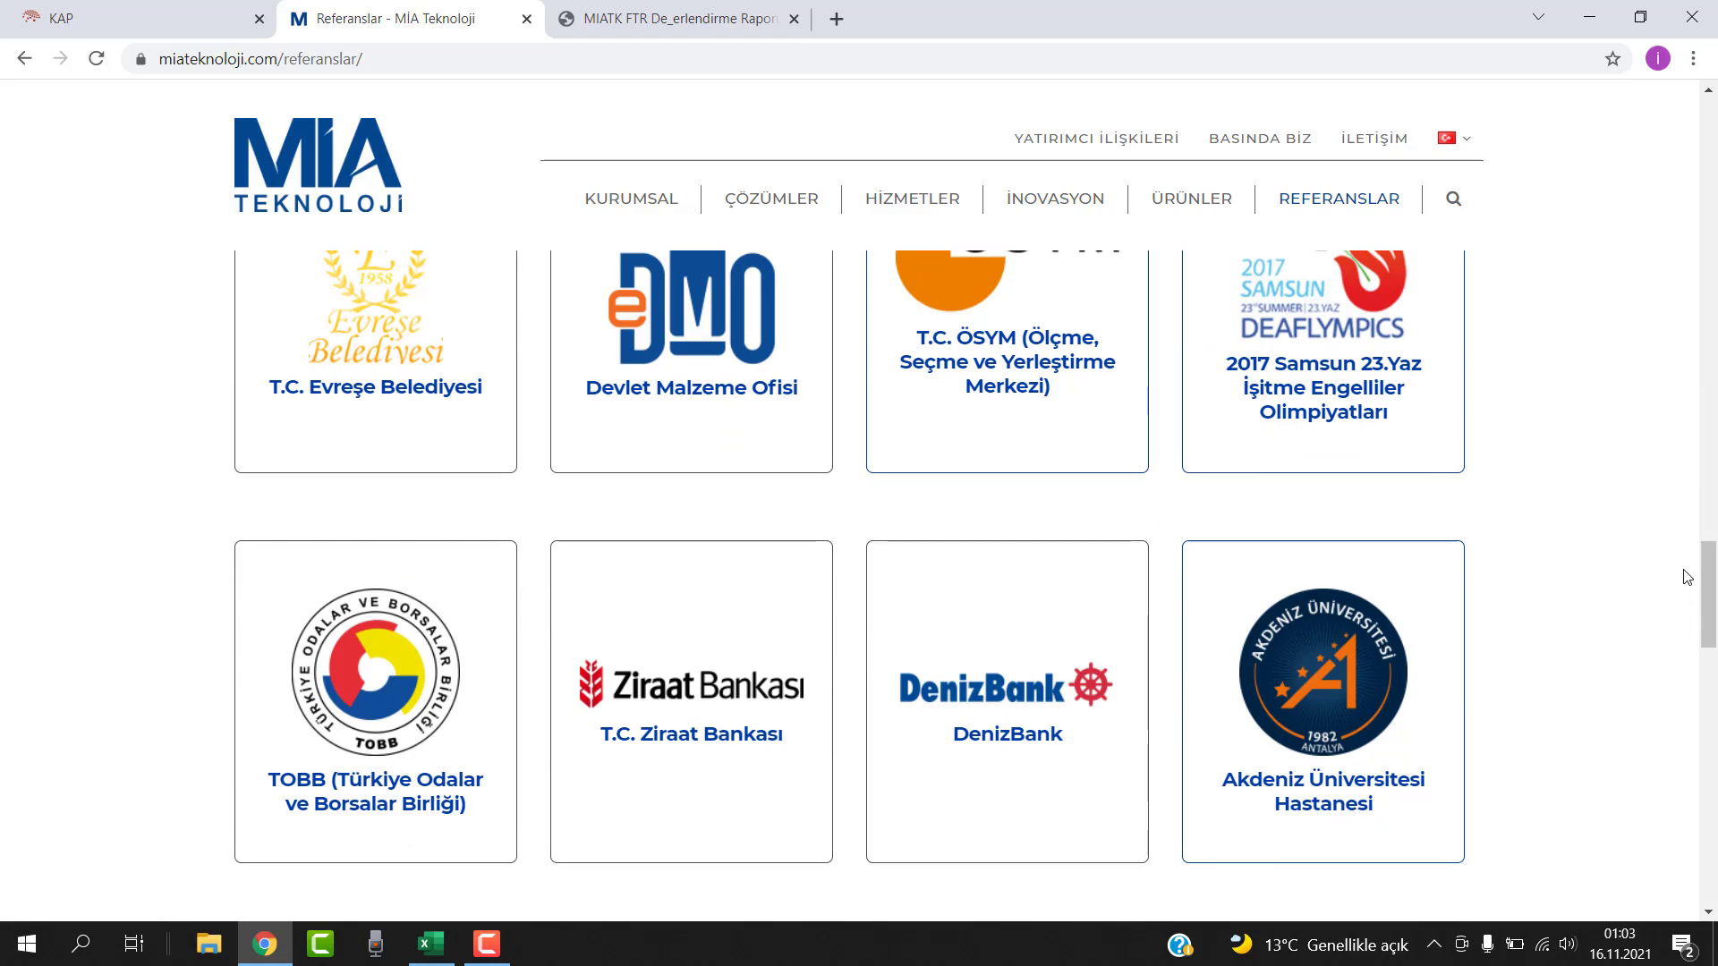
left_click_drag(1687, 577, 1714, 631)
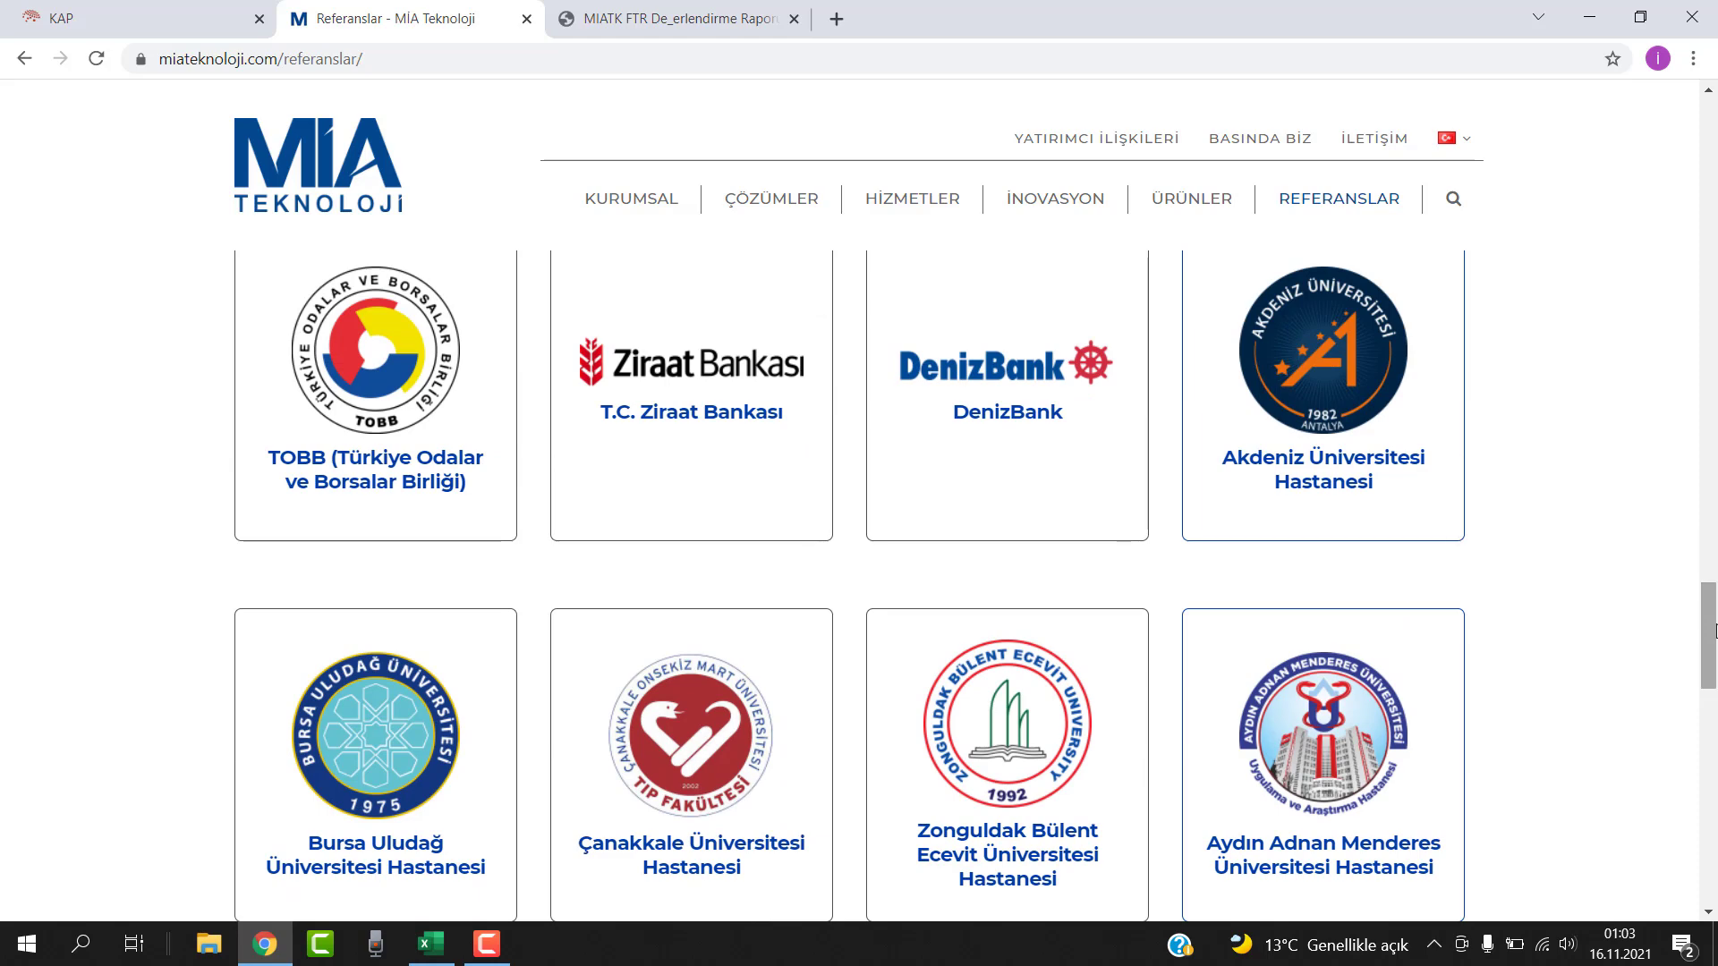
left_click_drag(1714, 631, 1714, 125)
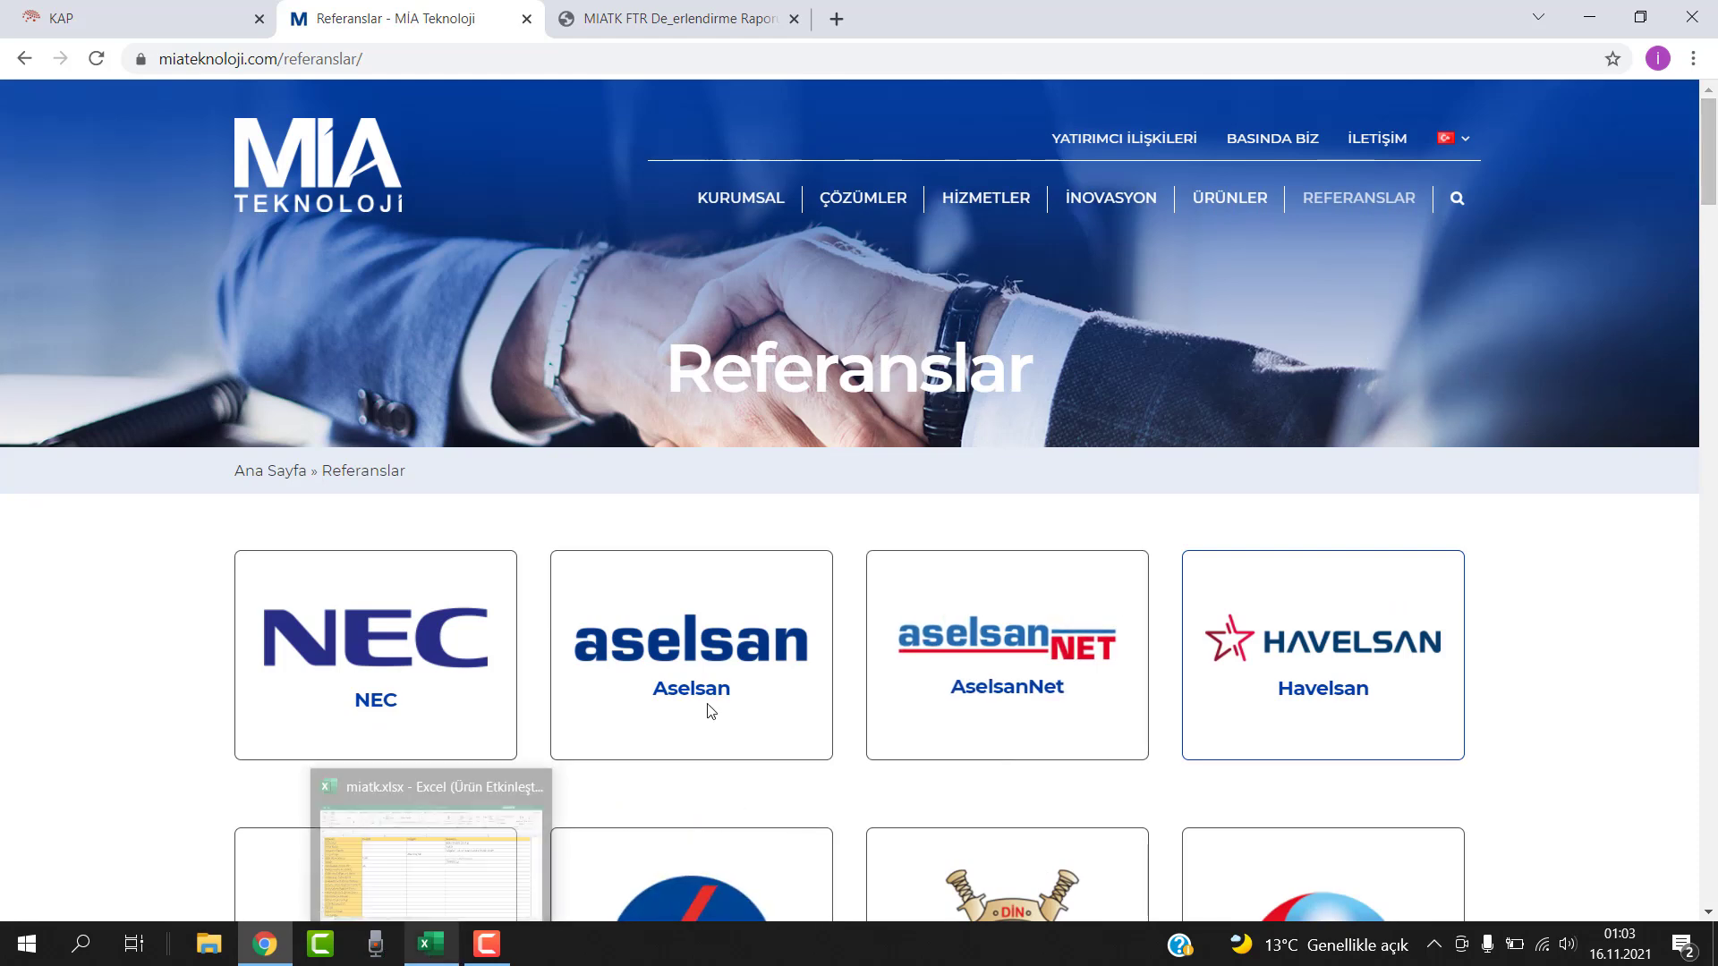
mouse_move(950, 208)
mouse_move(864, 203)
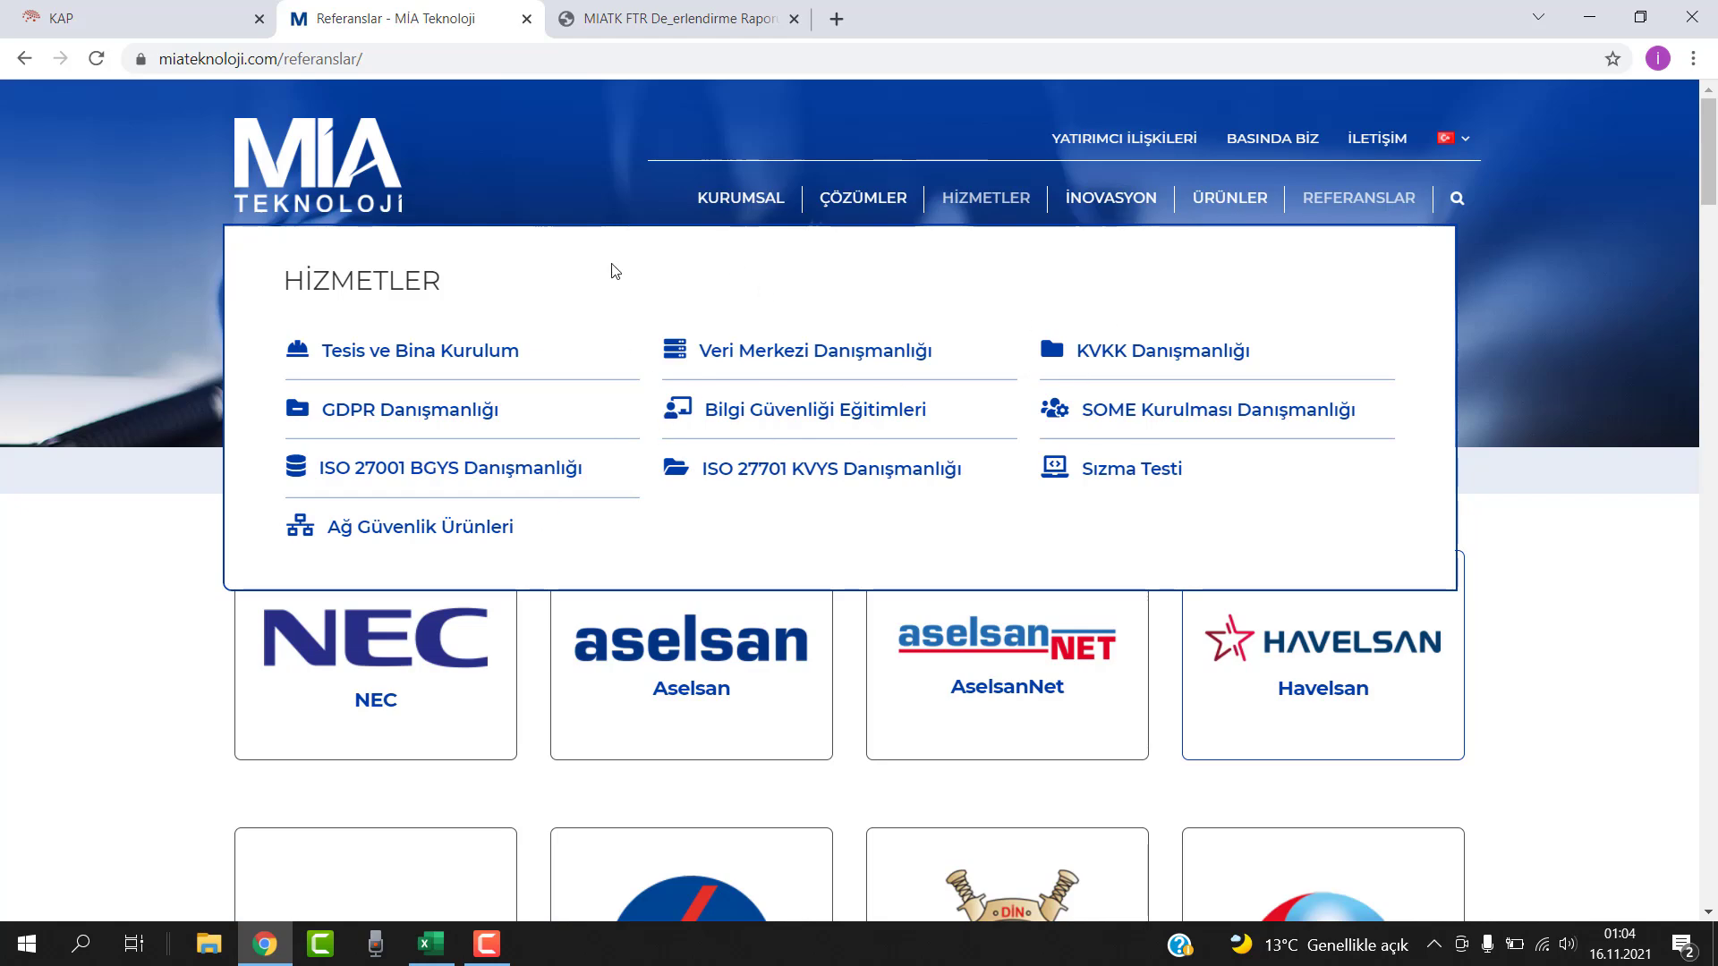
Try to open the site's wp-admin address, and go back to the Referanslar page
left_click(449, 56)
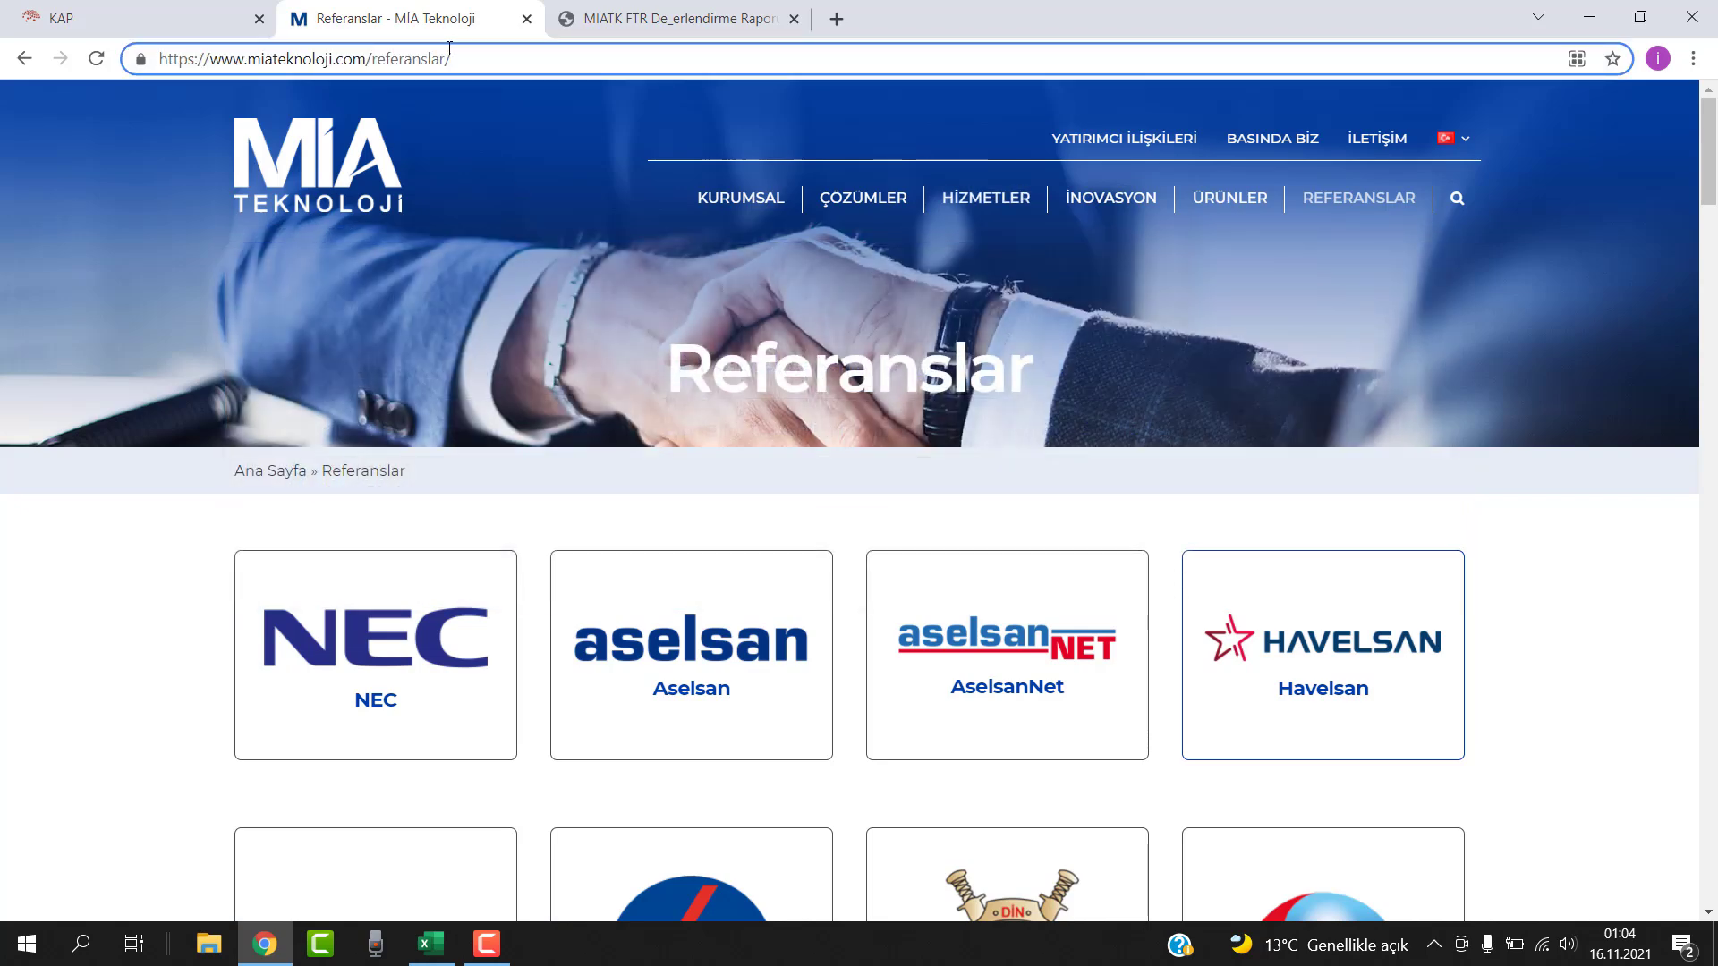
key("ctrl+shift+Left")
key("ctrl+shift+Left")
key("ctrl+shift+Right")
type("ap-admi")
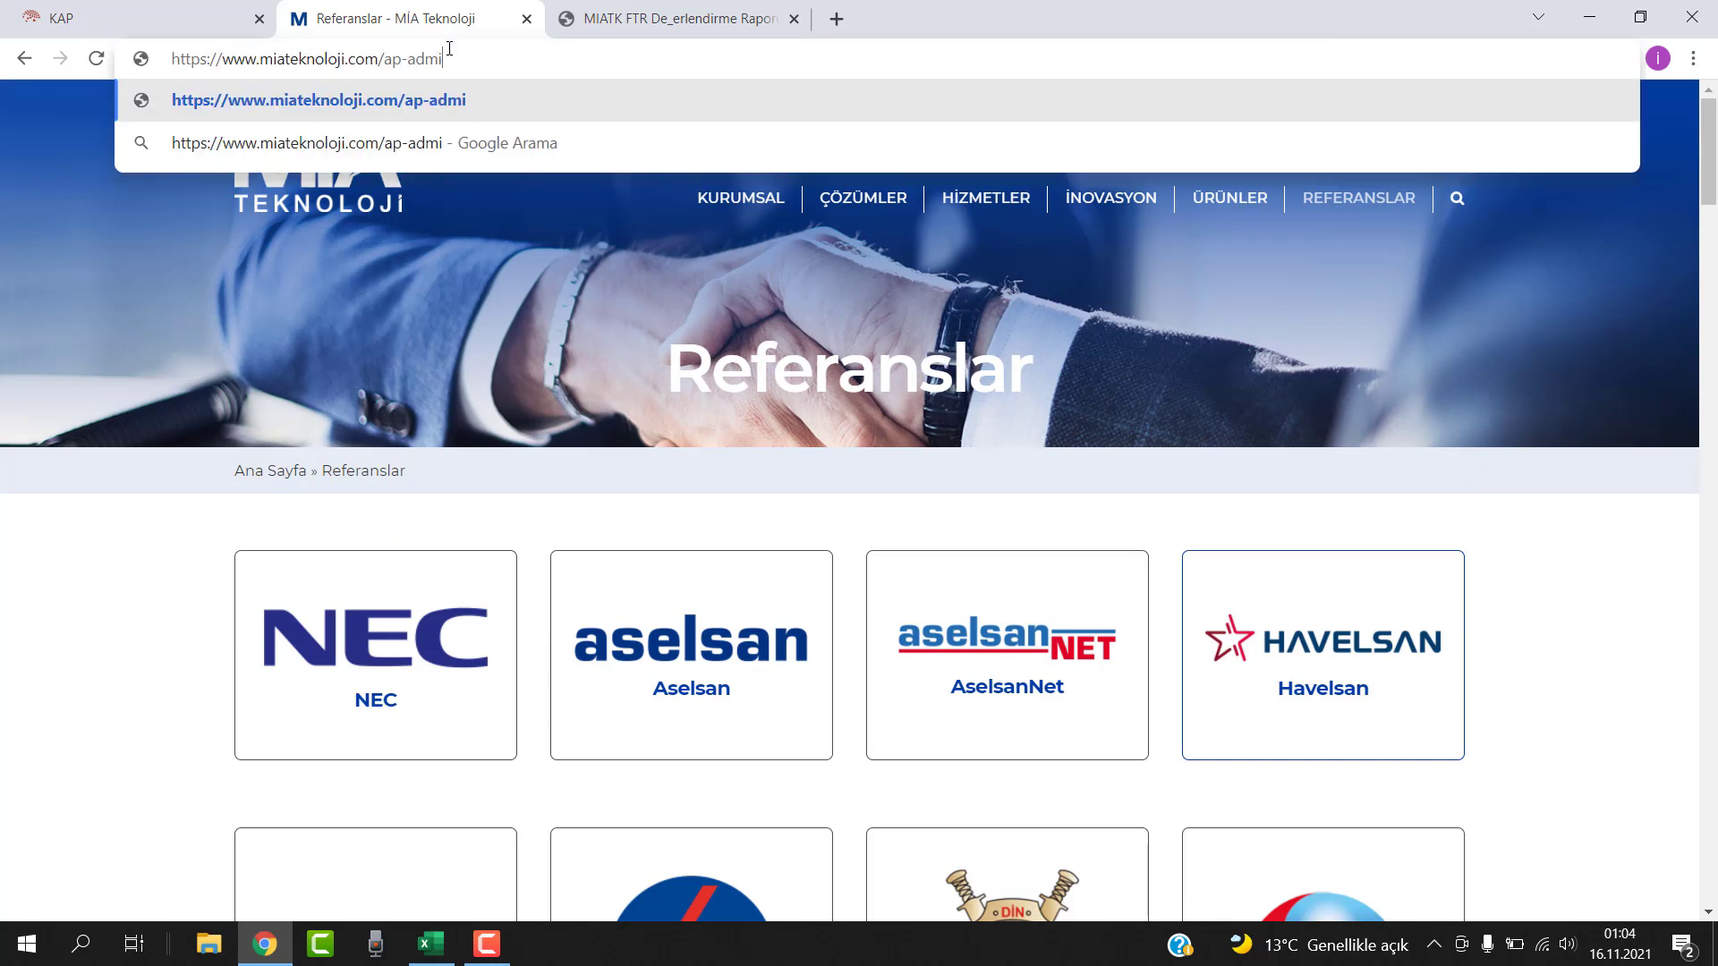
key("ctrl+shift+Left")
key("ctrl+shift+Left")
type("wp-")
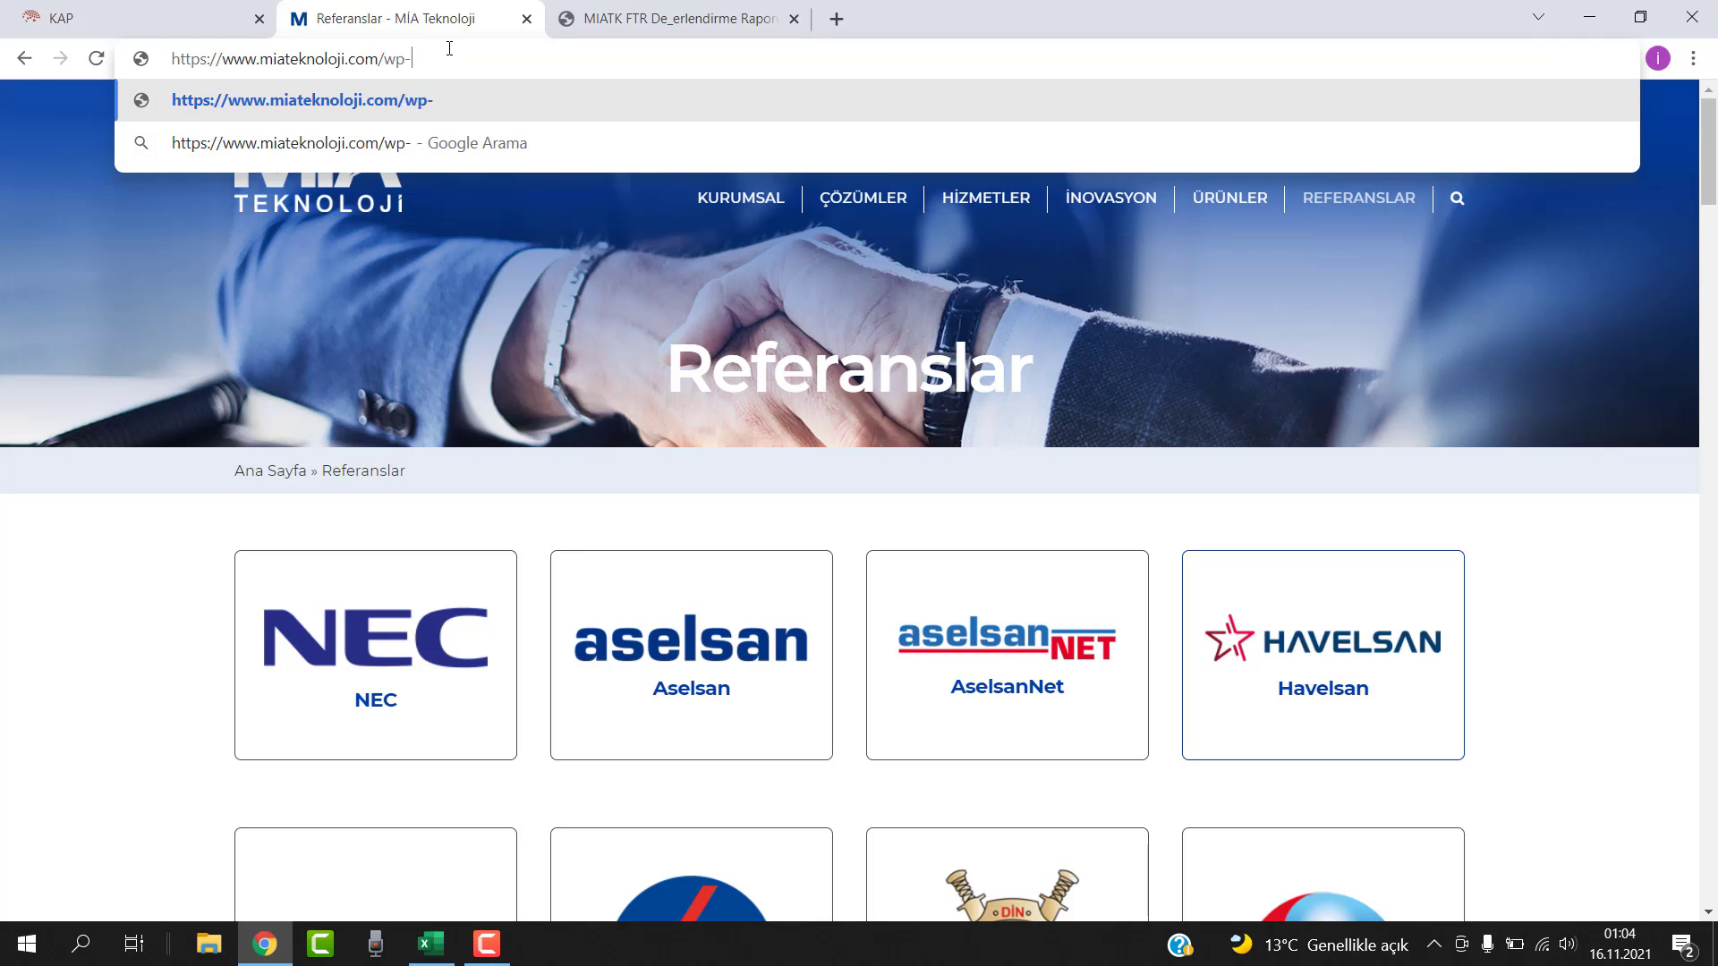
type("admin")
key("Return")
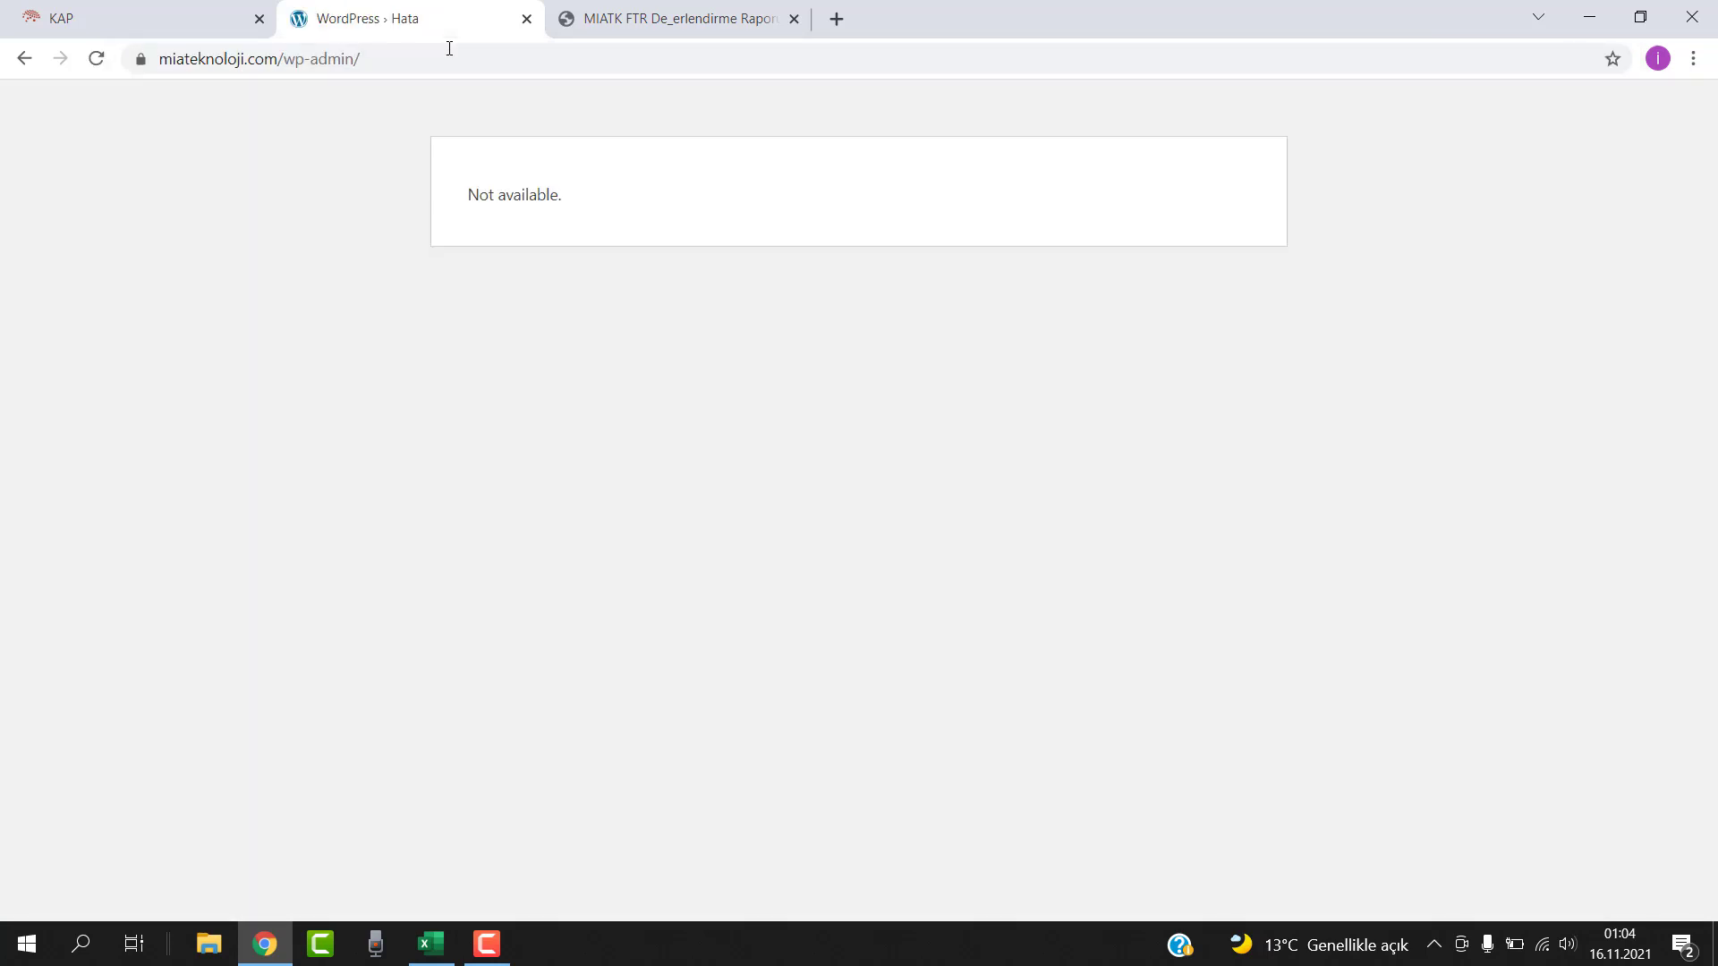
key("ctrl+a")
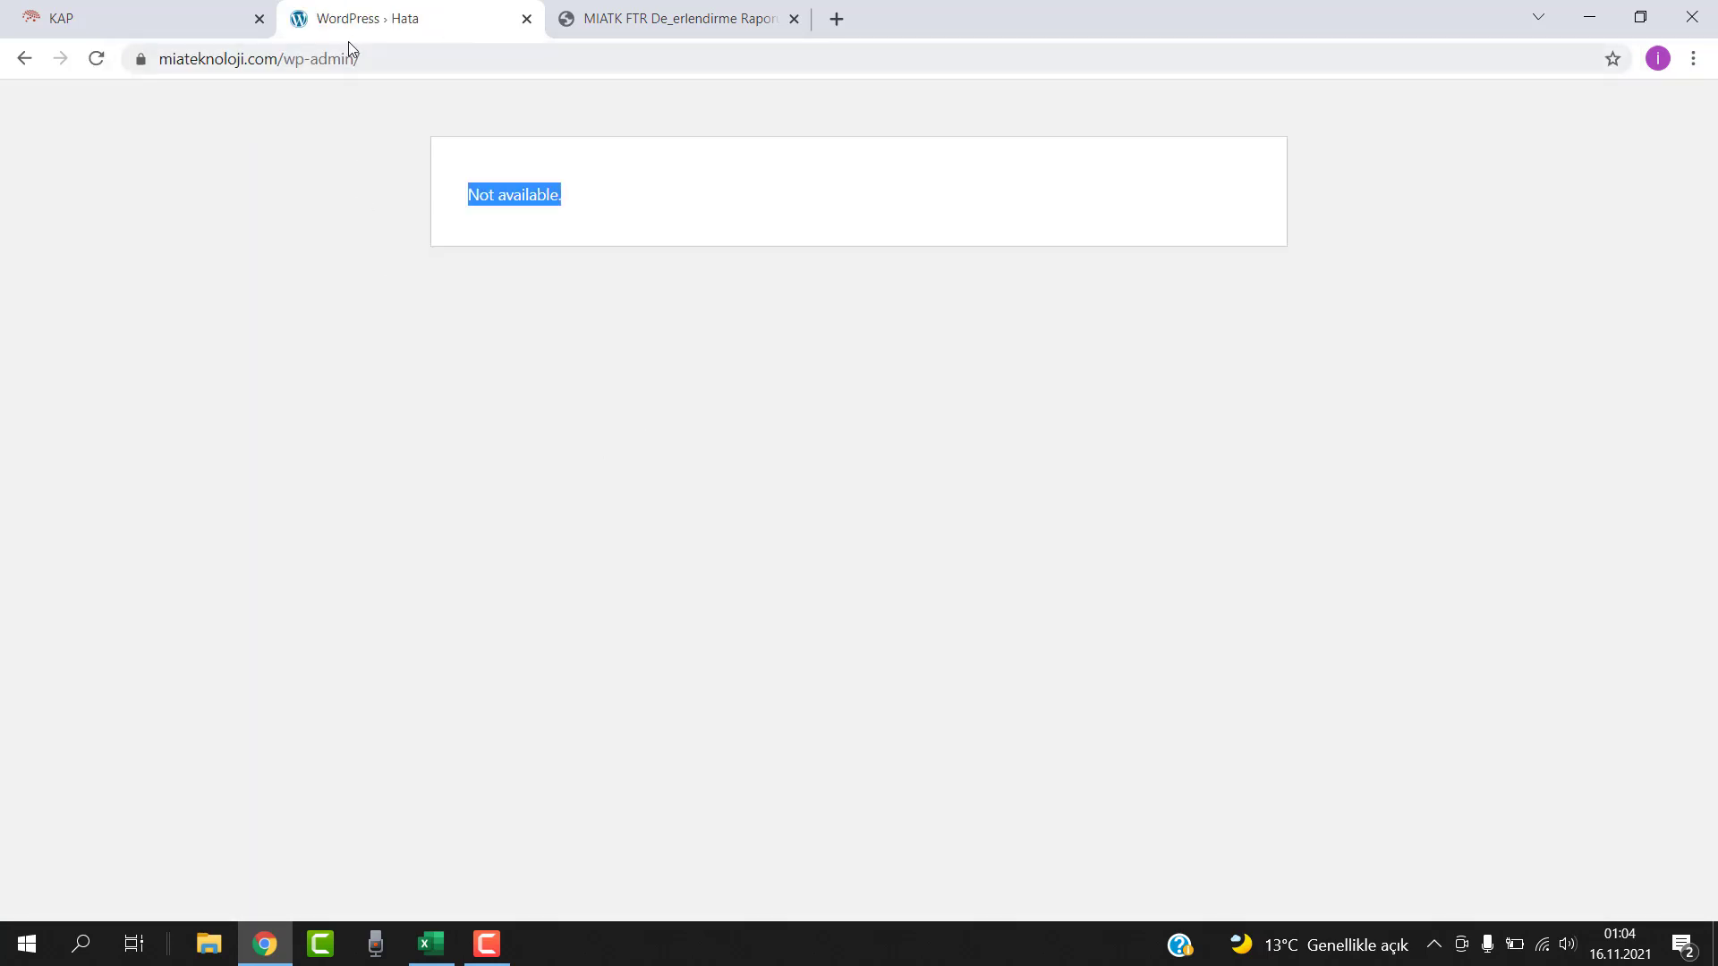
left_click(25, 58)
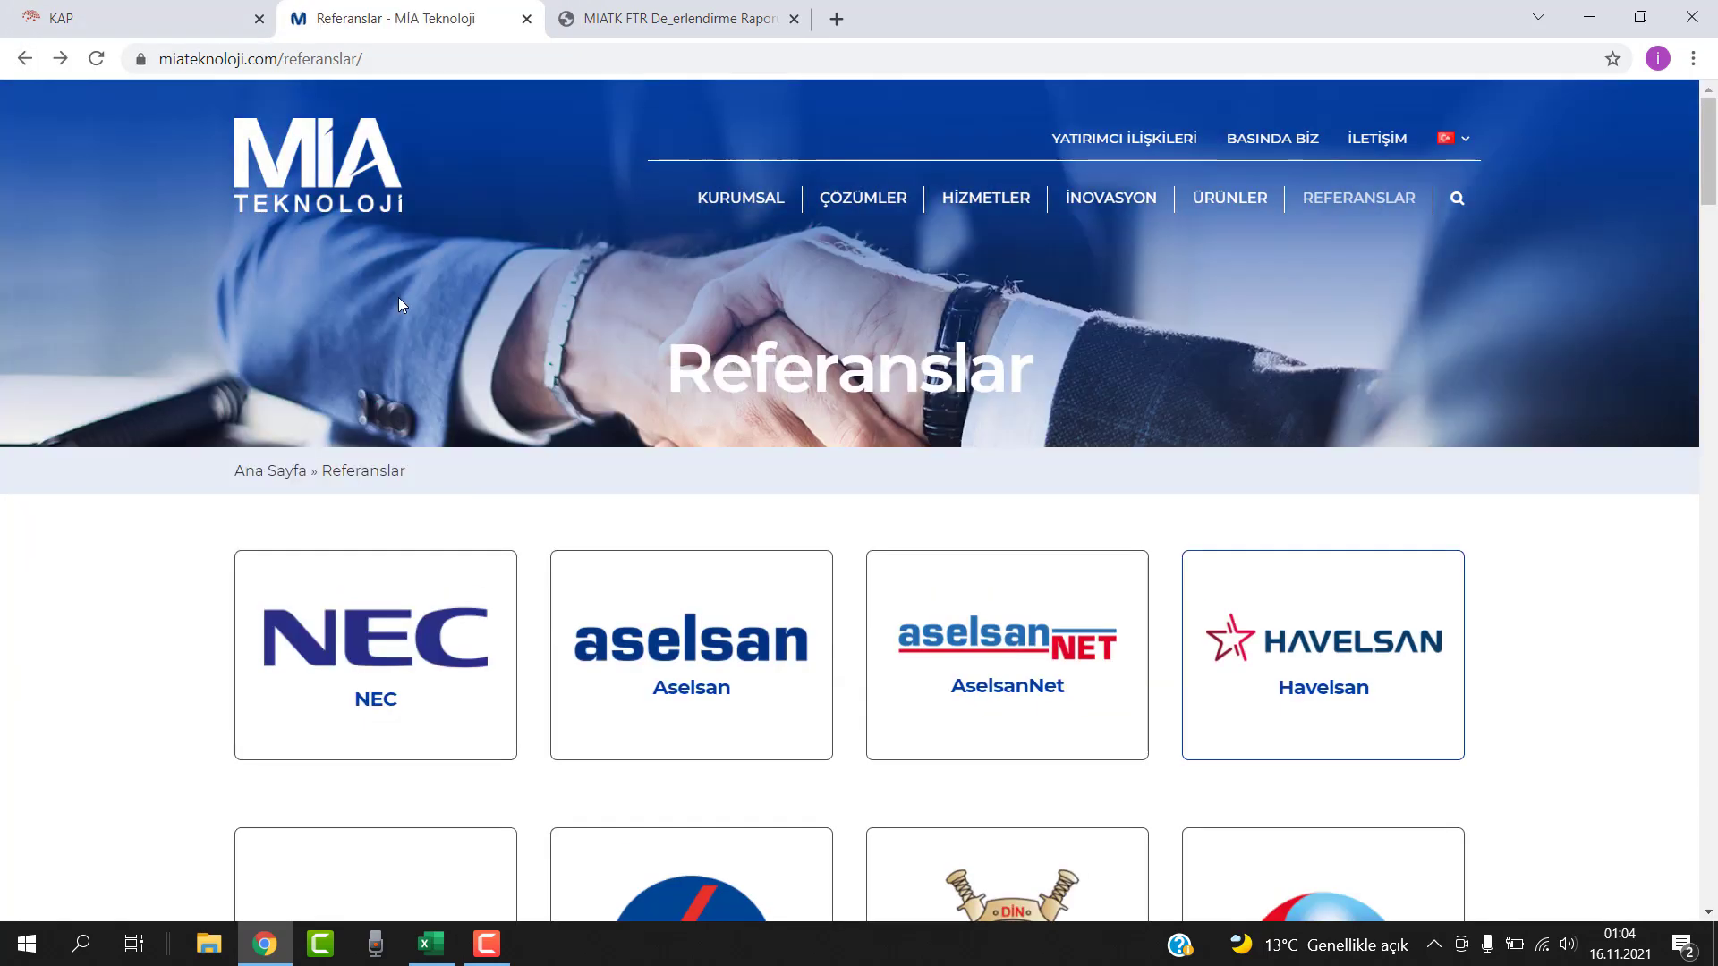
Open the MİA Teknoloji home page and examine its figures for corporate customers, business partners, installed systems and offices
left_click_drag(1708, 150, 1711, 85)
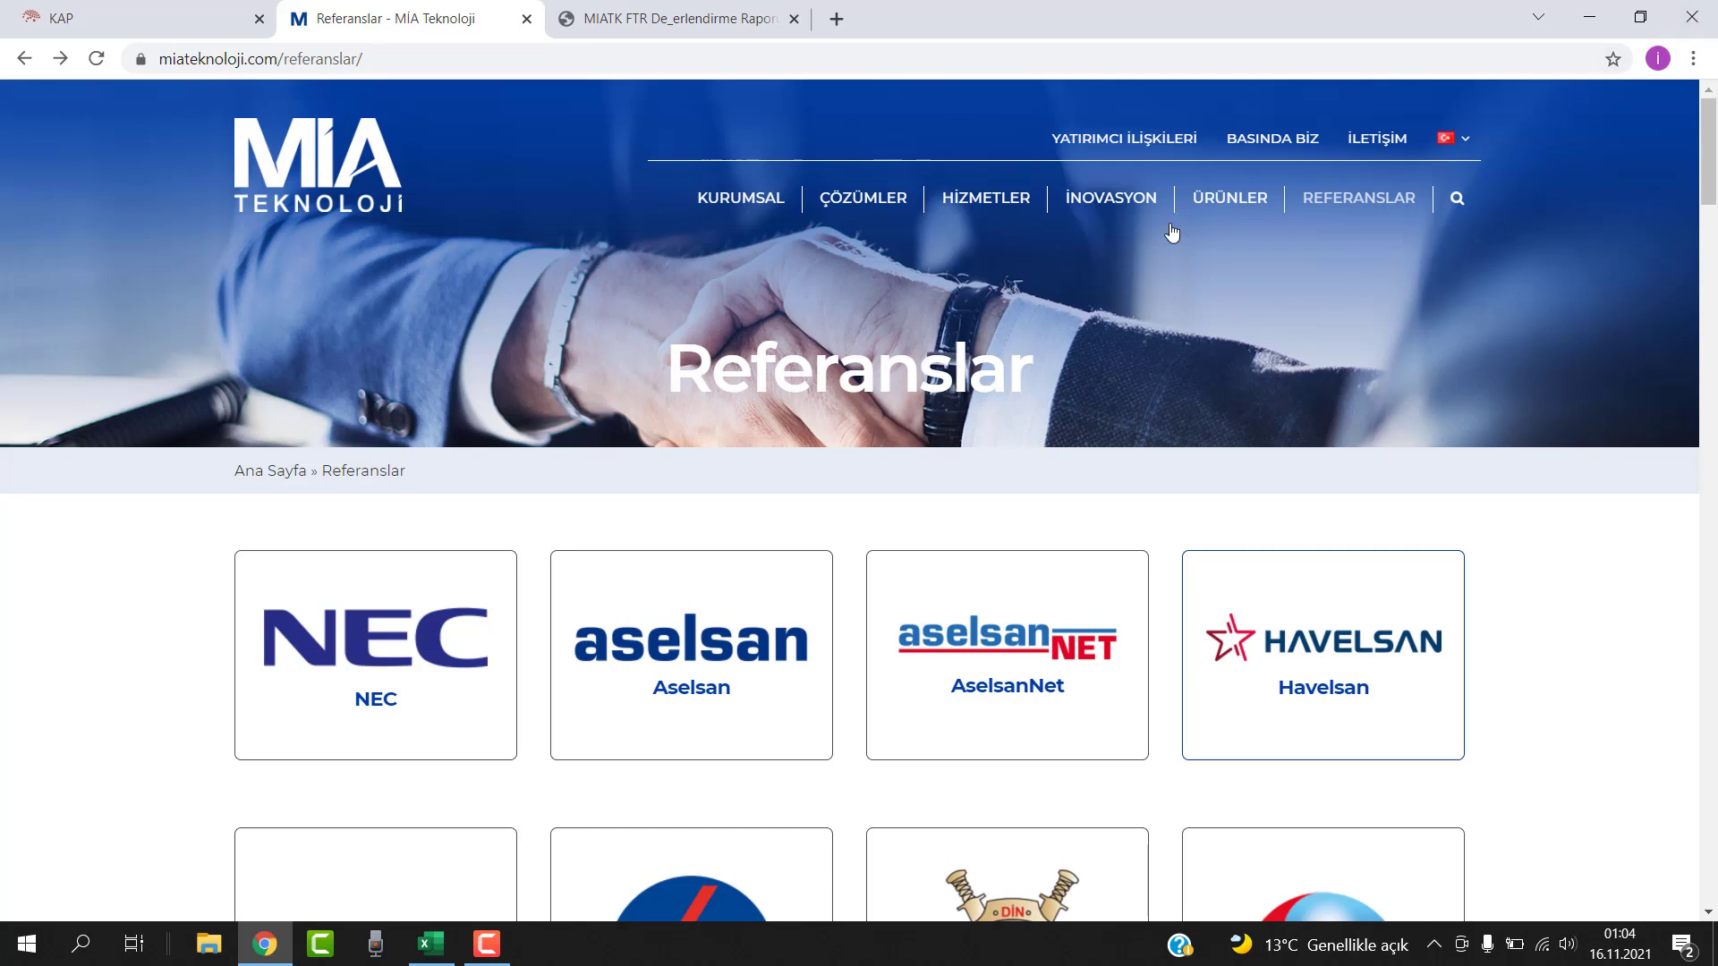
left_click_drag(1034, 363, 662, 373)
left_click(662, 373)
mouse_move(1708, 136)
left_mouse_down()
mouse_move(1706, 870)
mouse_move(1705, 134)
left_mouse_up()
left_click(288, 152)
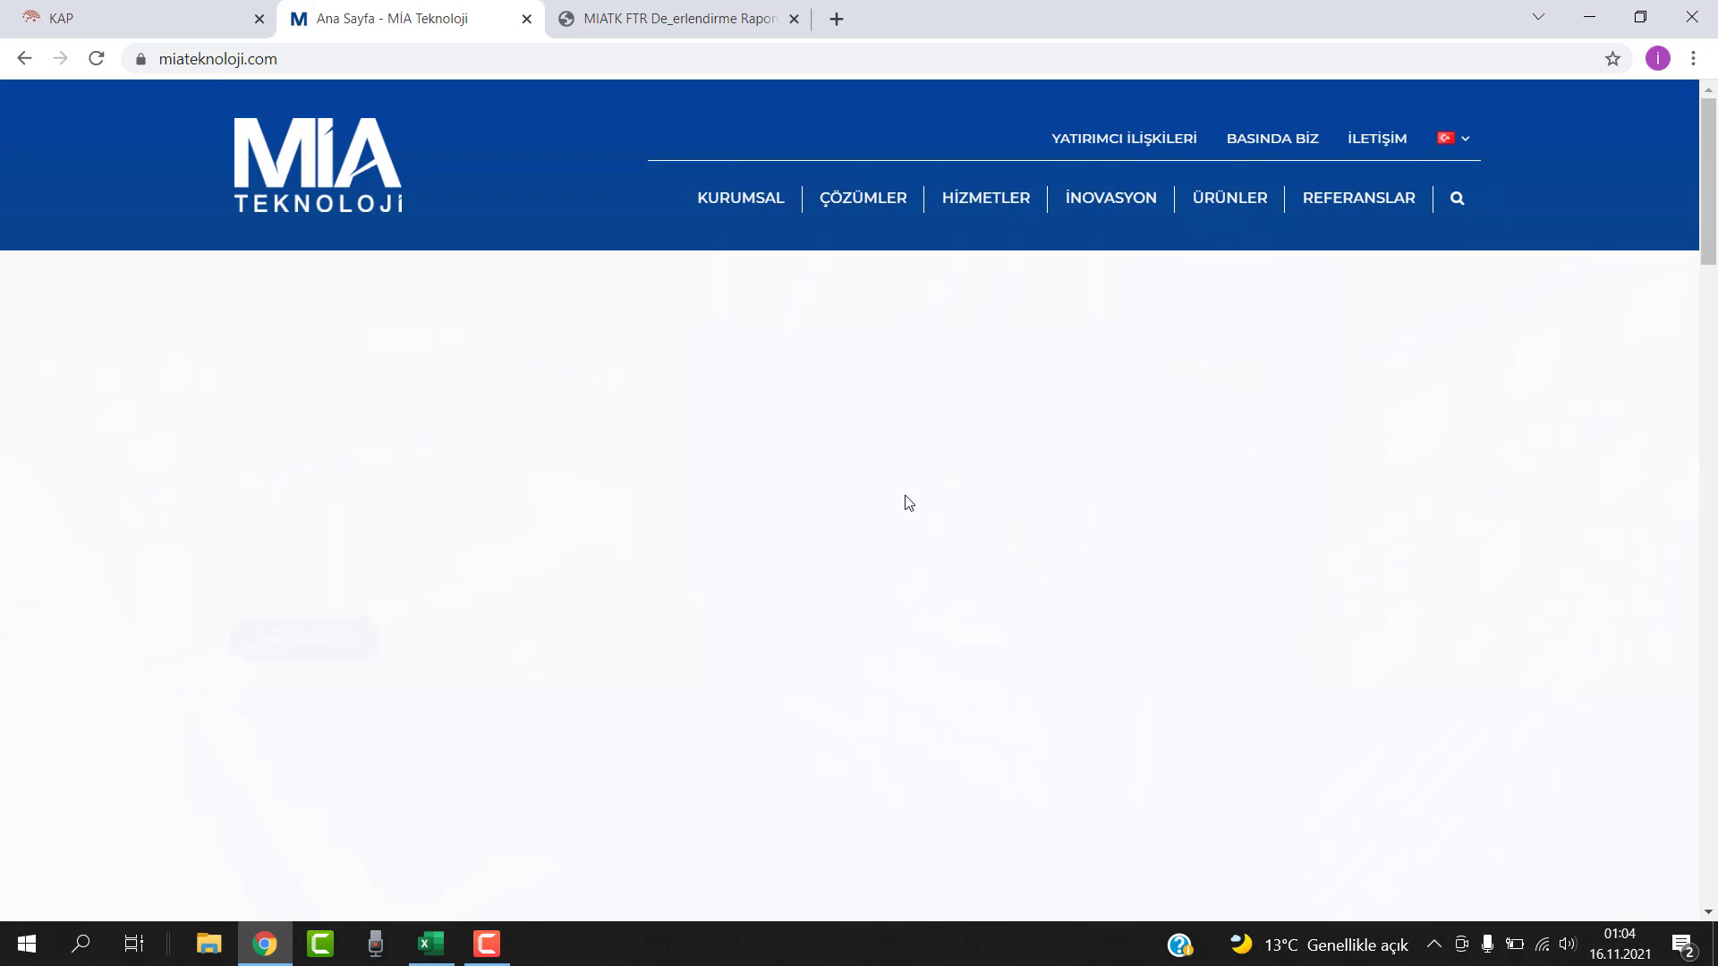
scroll(932, 502, "down", 5)
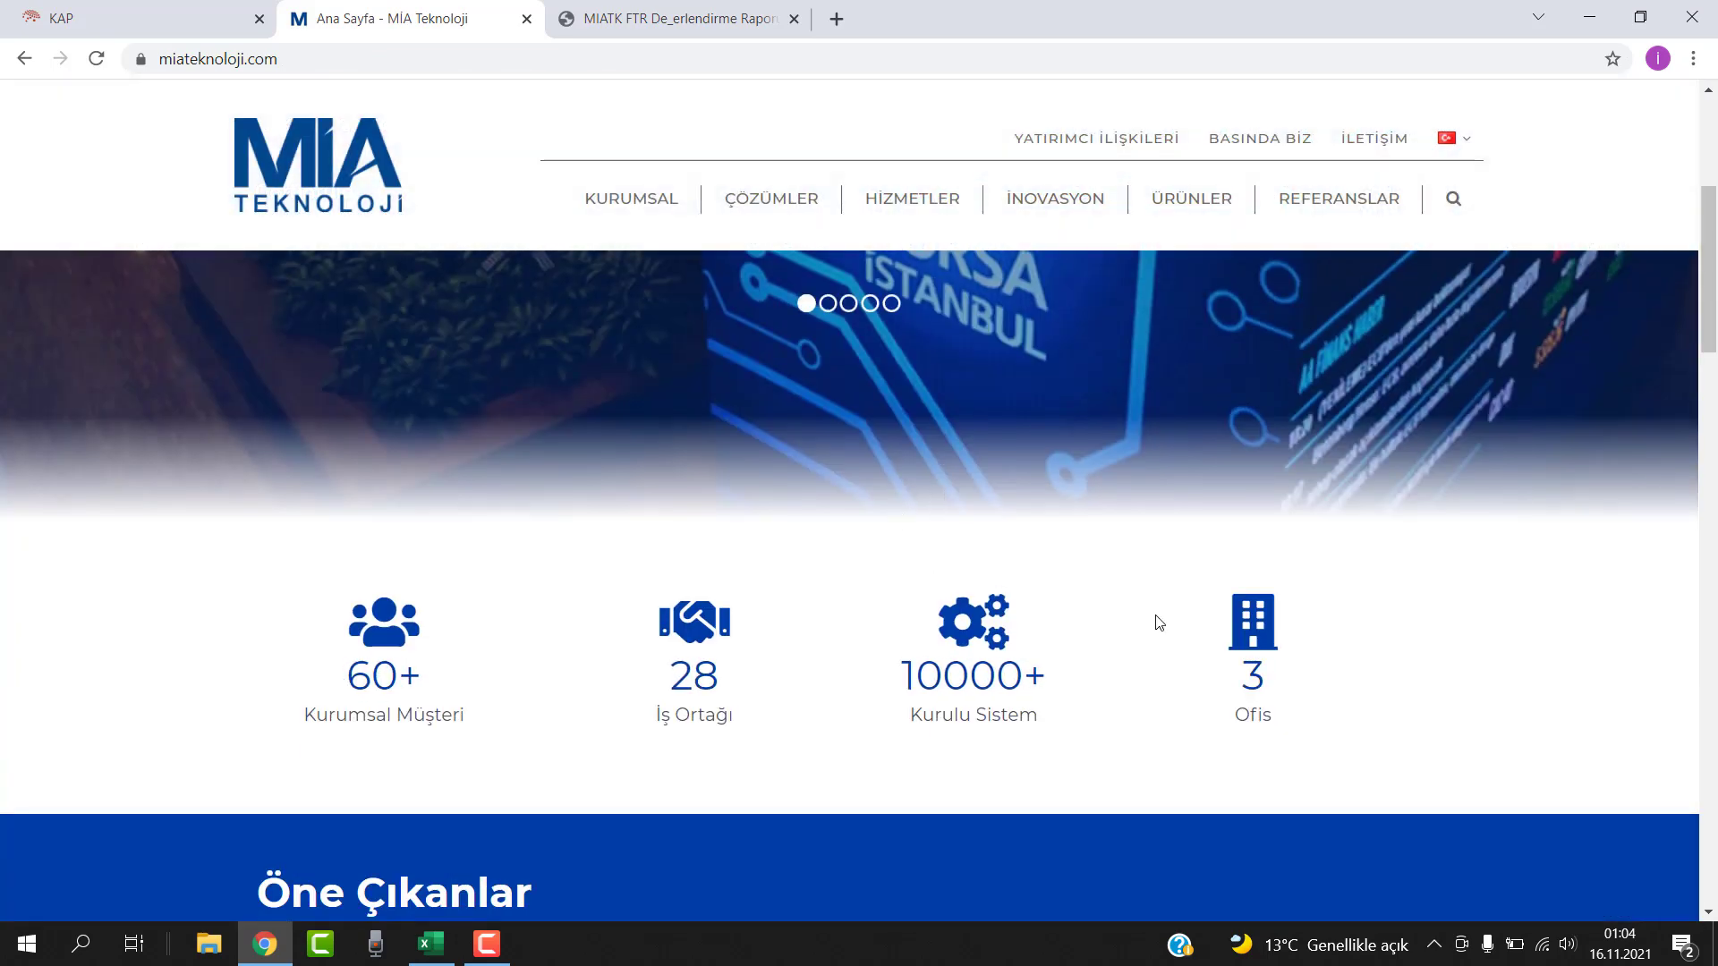
scroll(1114, 707, "down", 1)
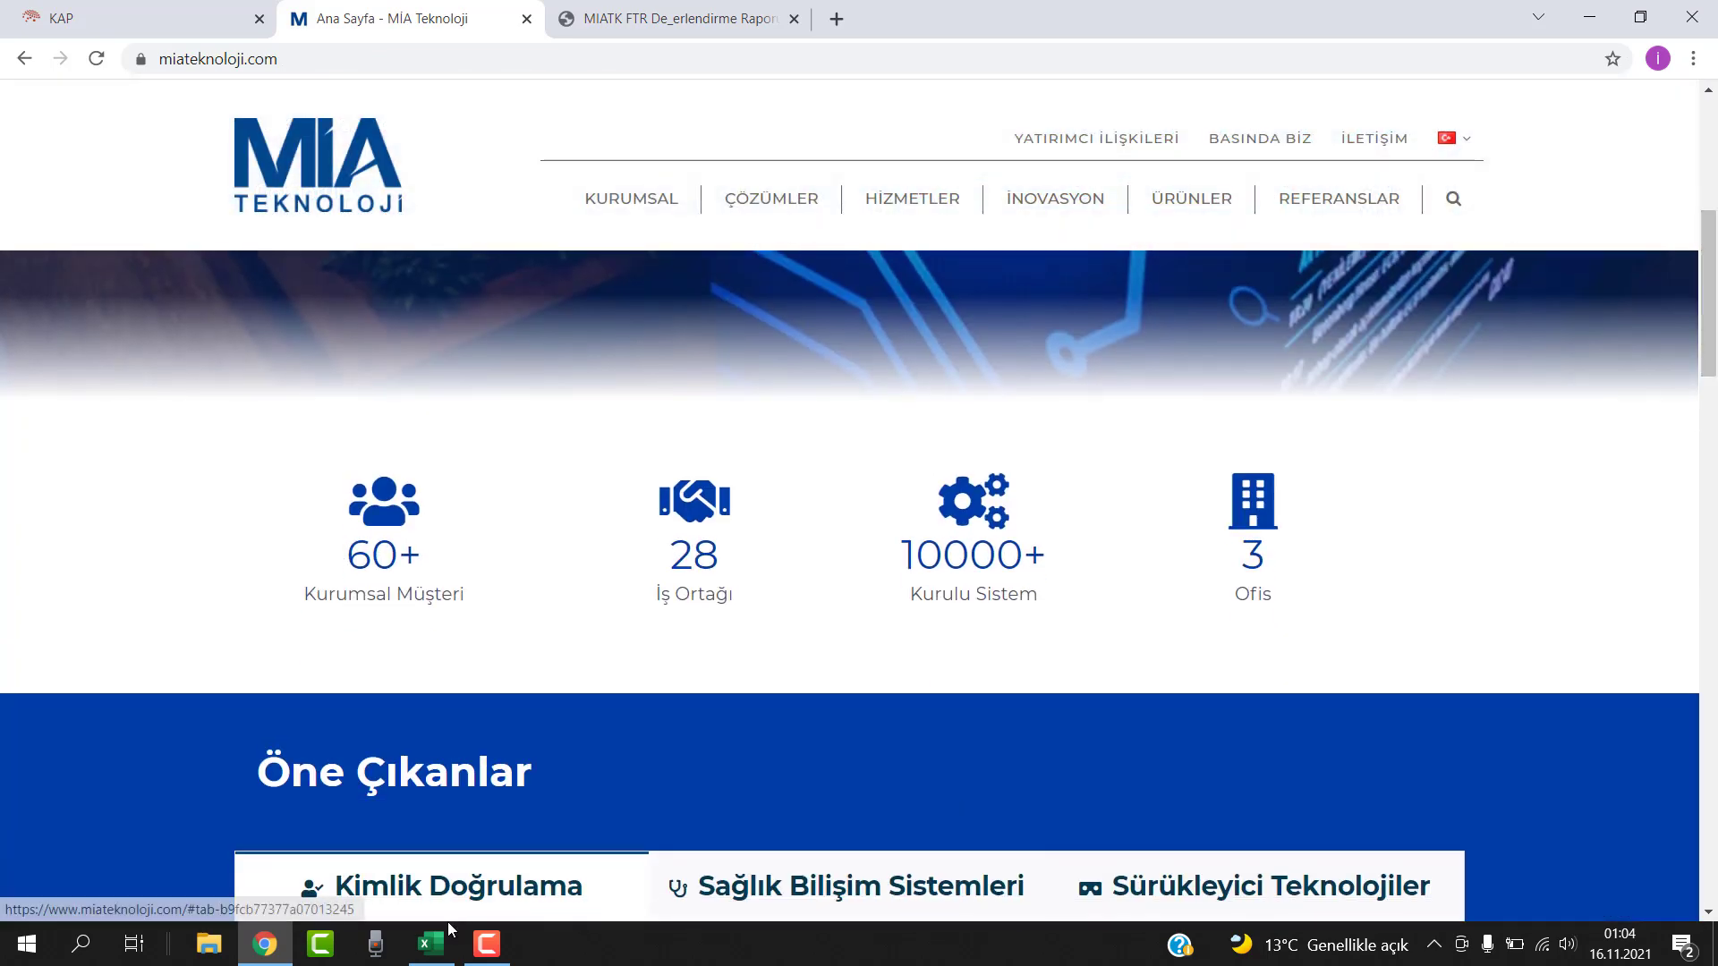
left_click_drag(325, 555, 487, 606)
left_click_drag(714, 601, 774, 600)
left_click_drag(900, 559, 1442, 582)
left_click_drag(1714, 297, 1713, 186)
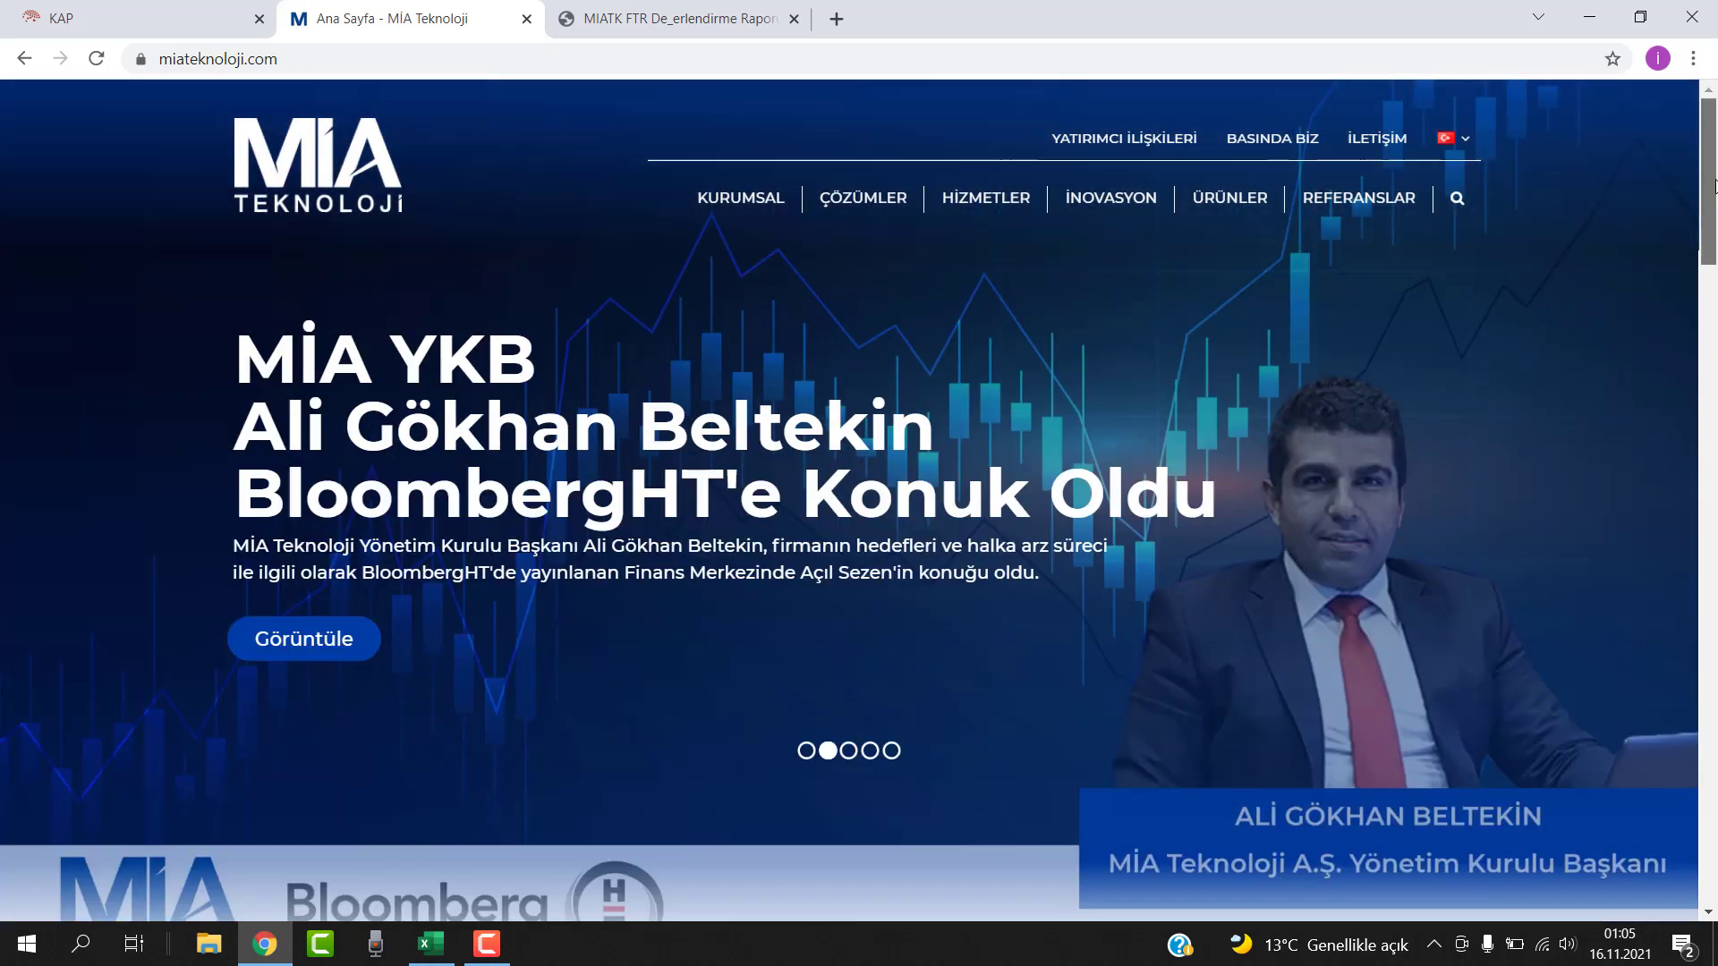
Open the İletişim page and examine the company's office locations in Türkiye and Qatar
left_click(1377, 139)
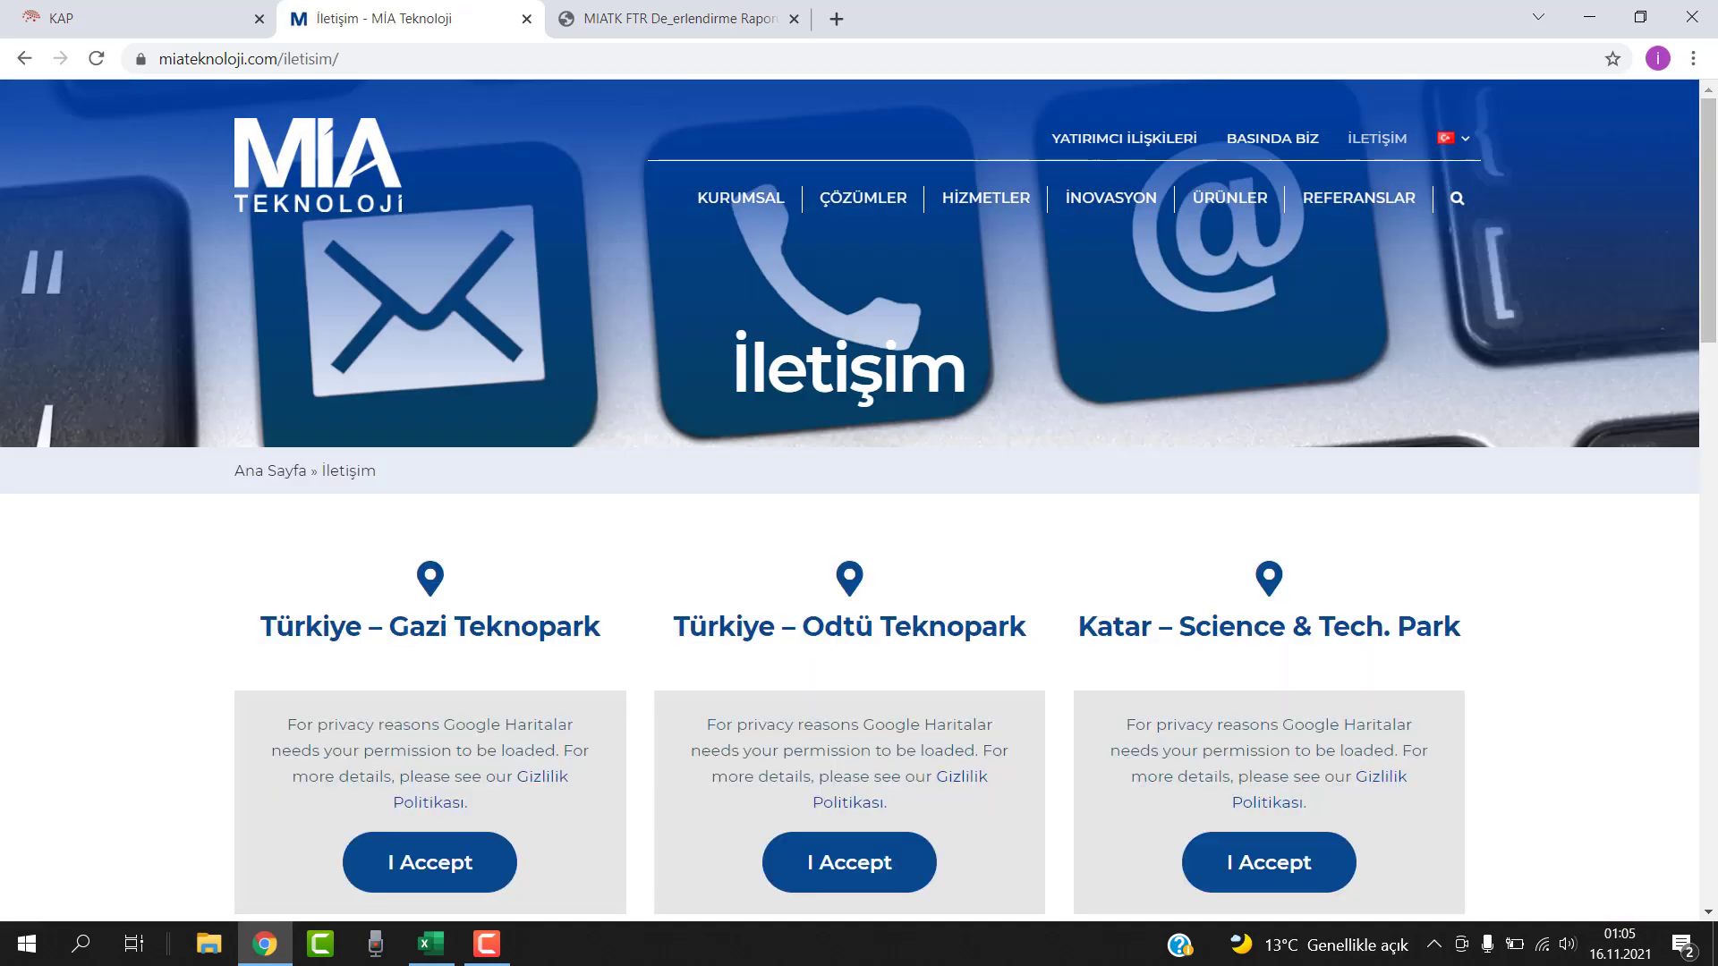
scroll(396, 494, "down", 2)
left_click_drag(389, 487, 608, 494)
left_click_drag(804, 476, 1028, 478)
left_click(1199, 479)
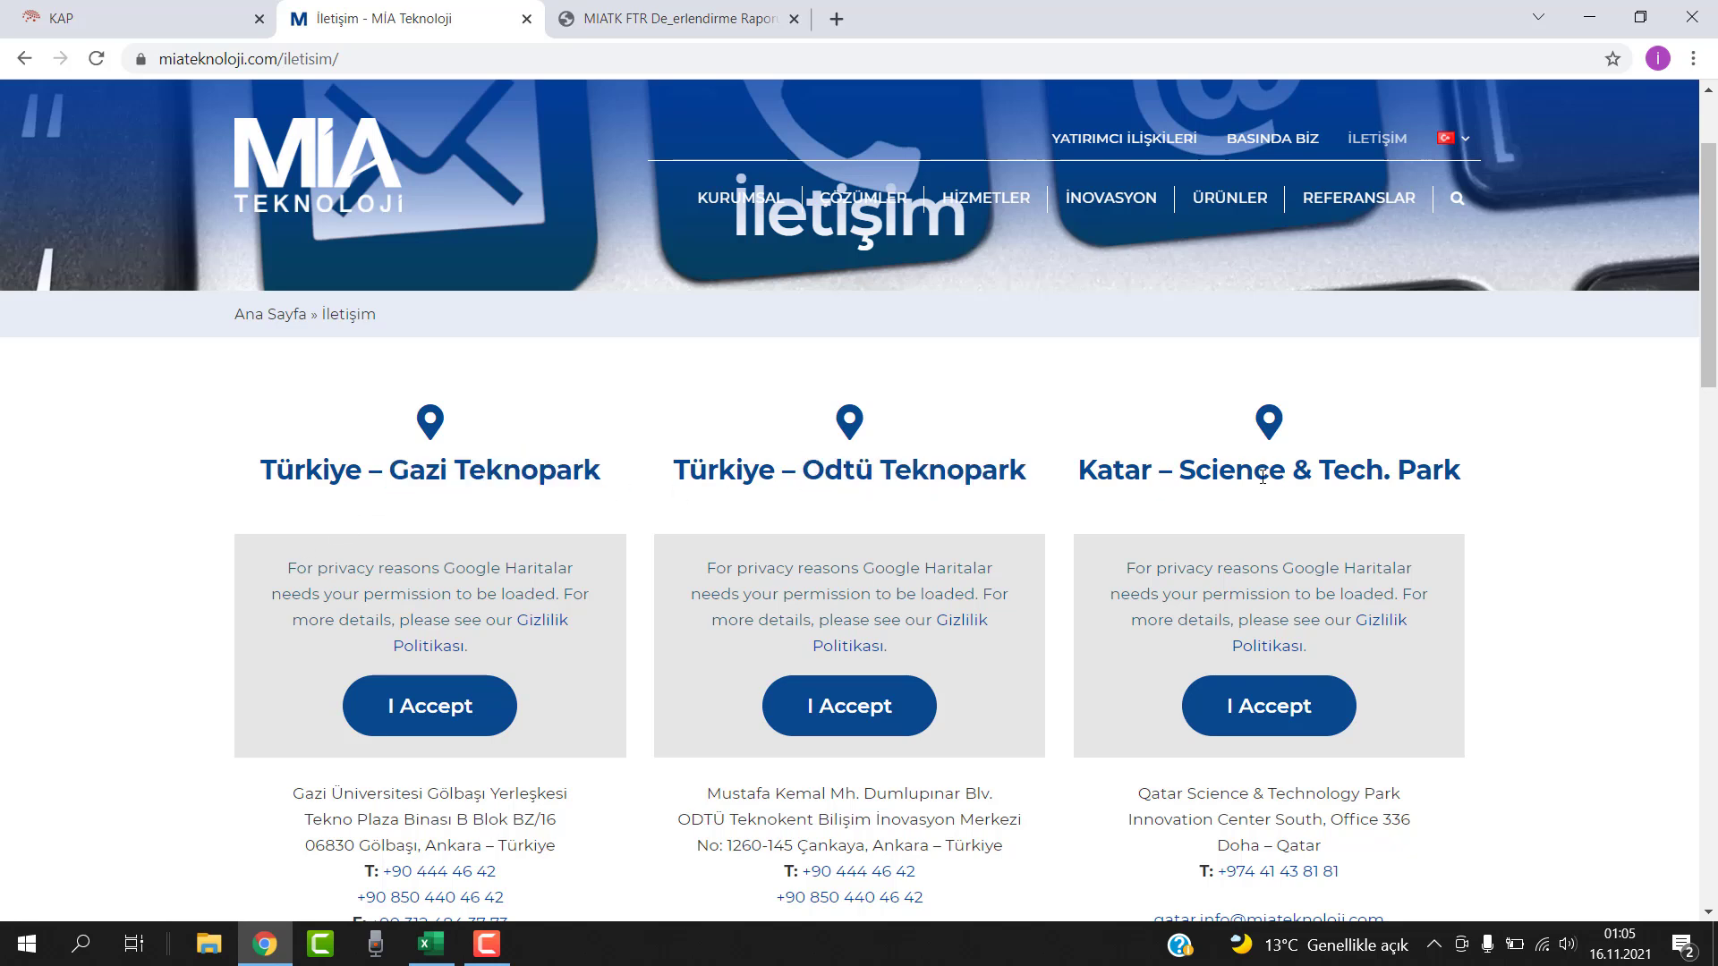
left_click_drag(1172, 474, 1414, 594)
left_click(1338, 525)
scroll(859, 501, "down", 2)
left_click_drag(1407, 673, 1129, 585)
left_click(1342, 667)
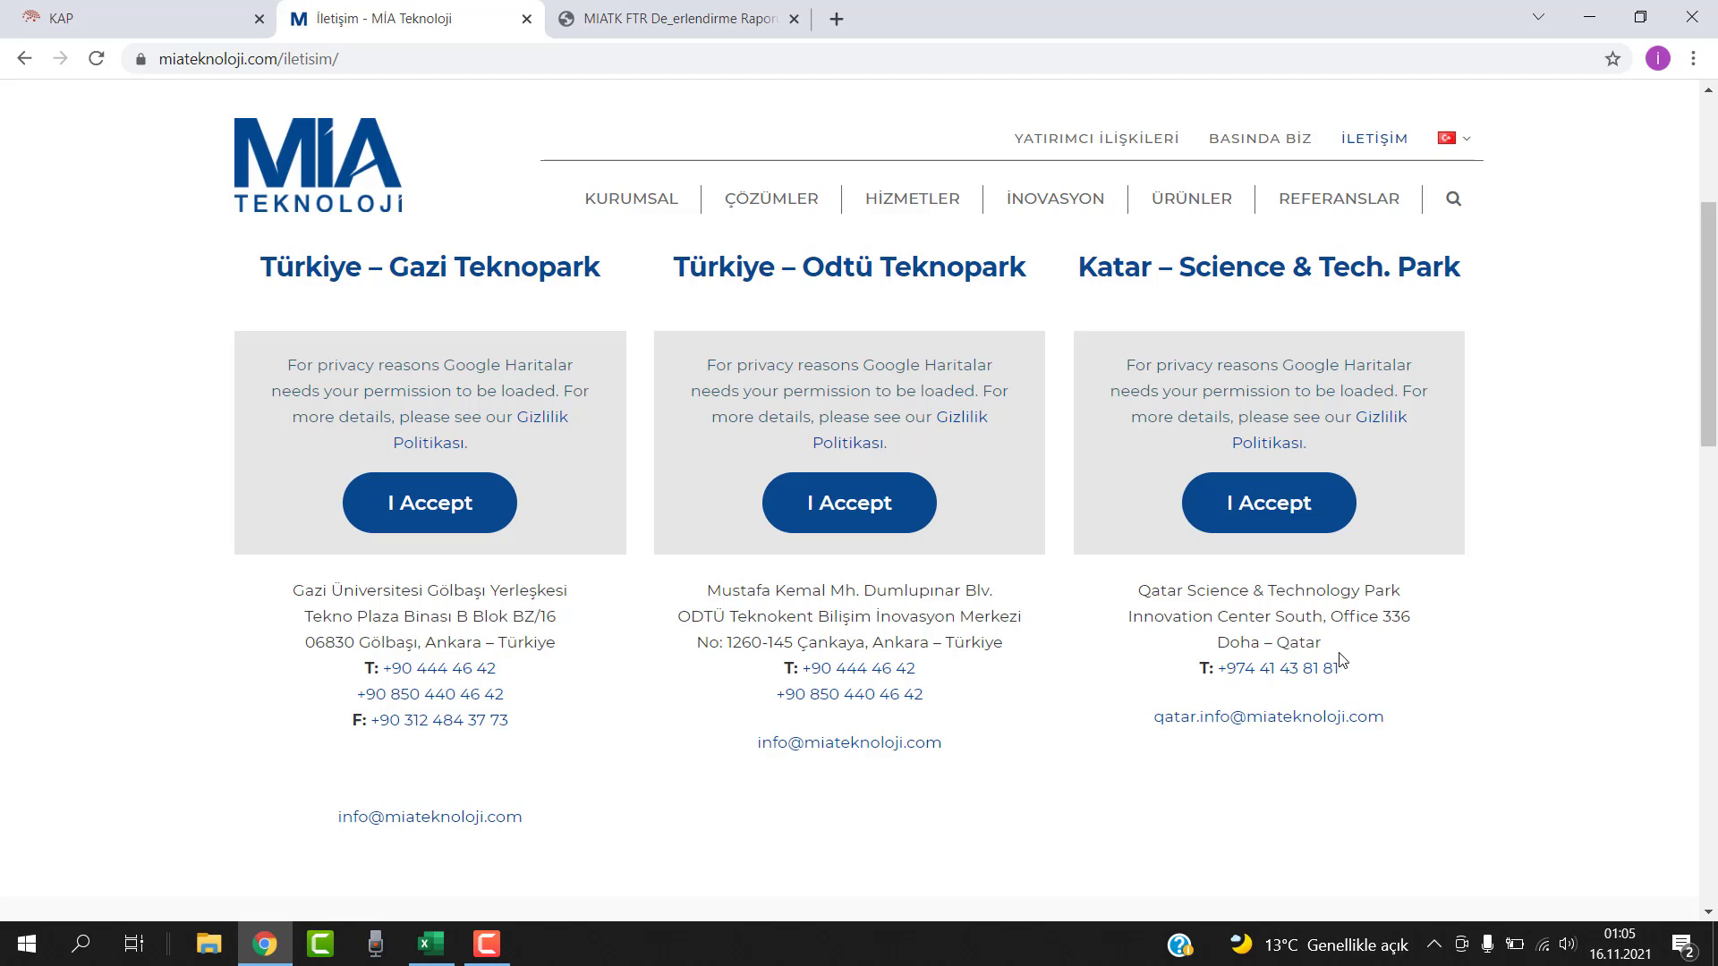
mouse_move(906, 202)
Switch to the MIATK FTR evaluation report PDF in Chrome and select Sermaye Artırımı in the Halka Arz Şekli row
left_click(430, 943)
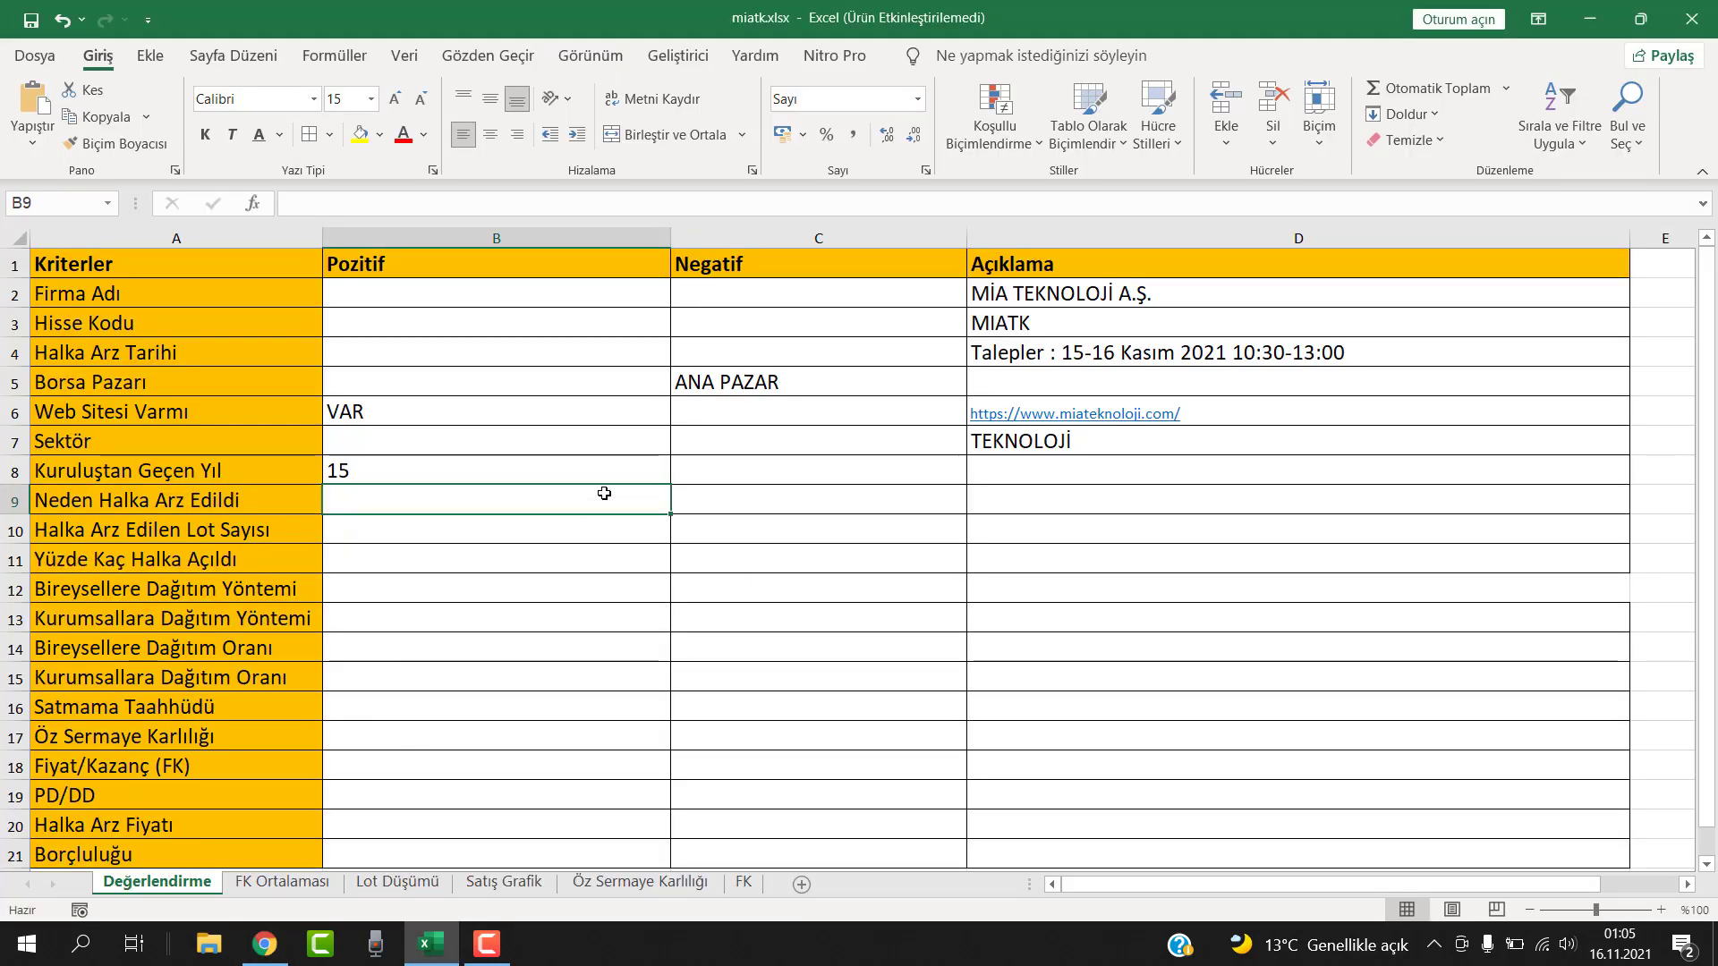
left_click(265, 950)
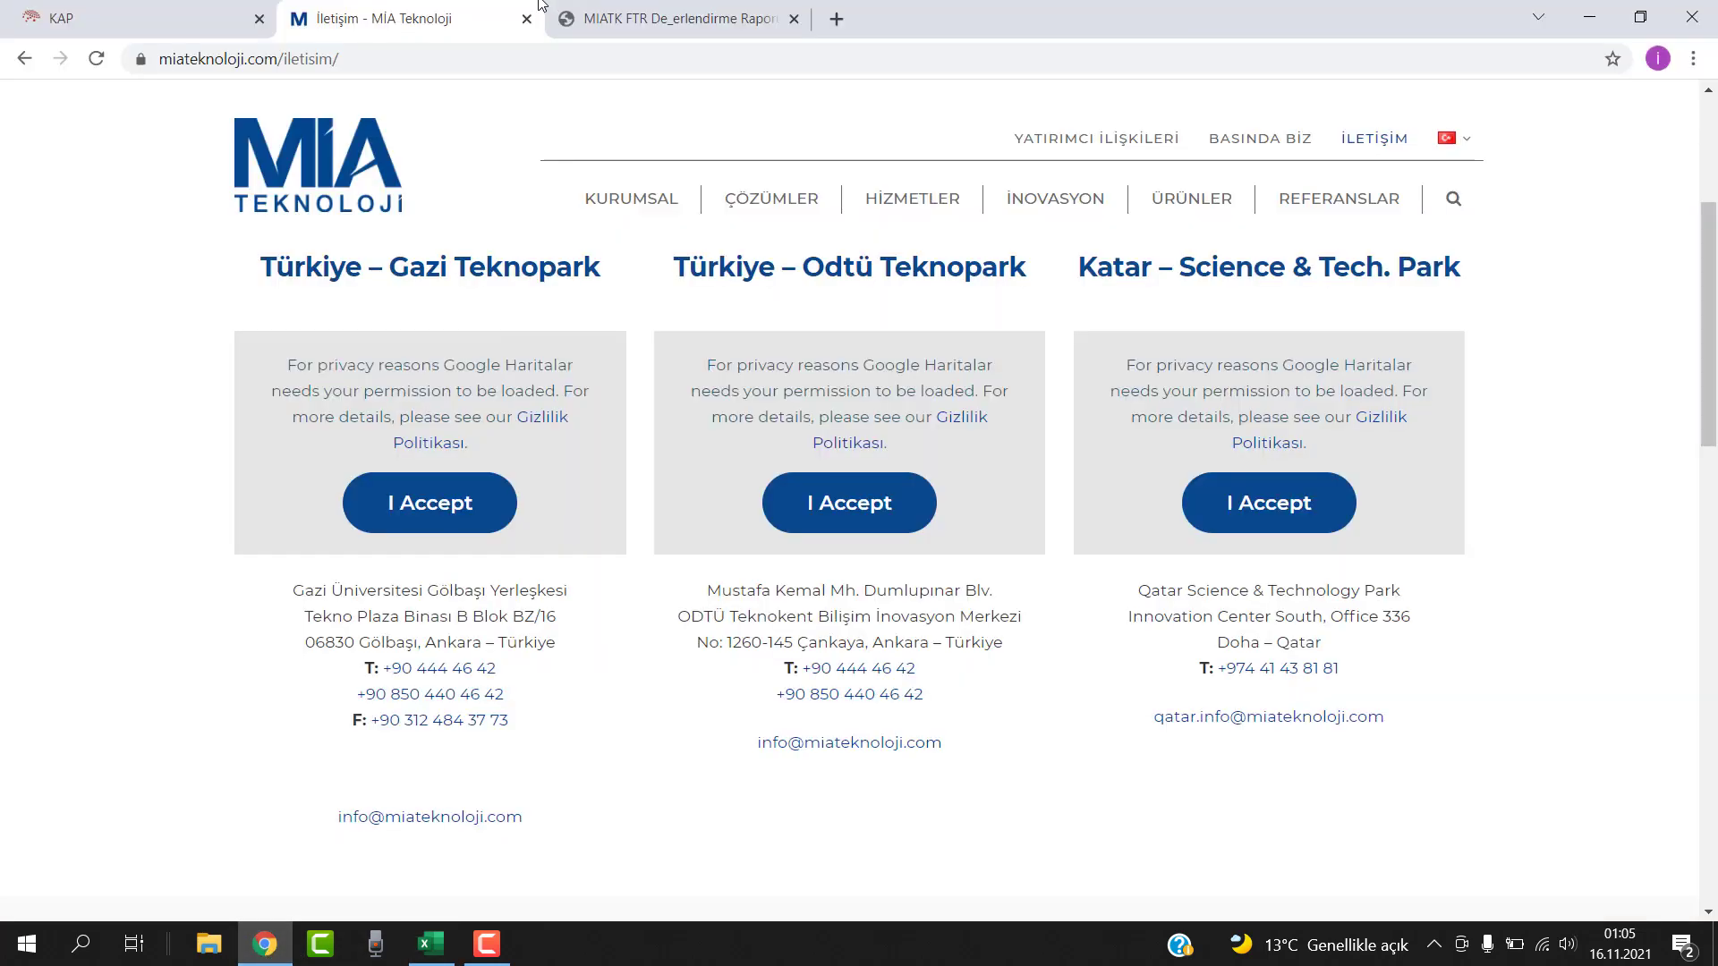
left_click(560, 34)
left_click_drag(1709, 234, 1713, 199)
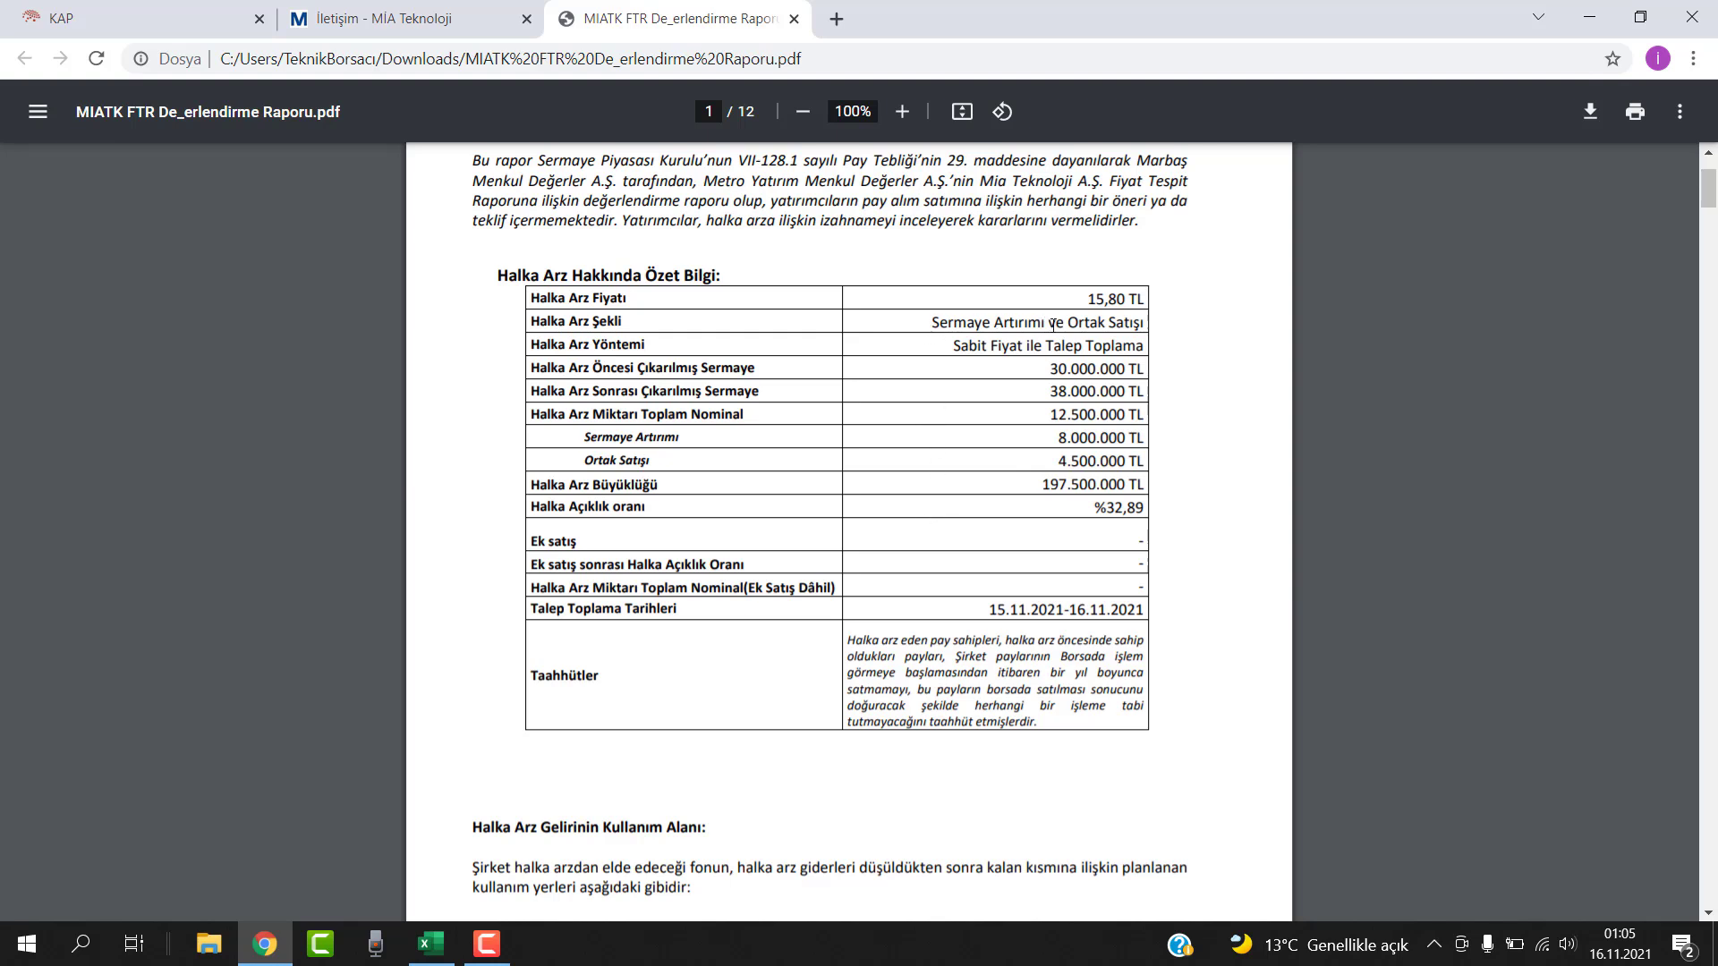
mouse_move(1049, 318)
left_mouse_down()
mouse_move(922, 322)
mouse_move(1044, 322)
left_mouse_up()
In Excel, enter Sermaye Artırımı as Pozitif and Ortak Satışı as Negatif for Neden Halka Arz Edildi
left_click(430, 943)
left_click(359, 495)
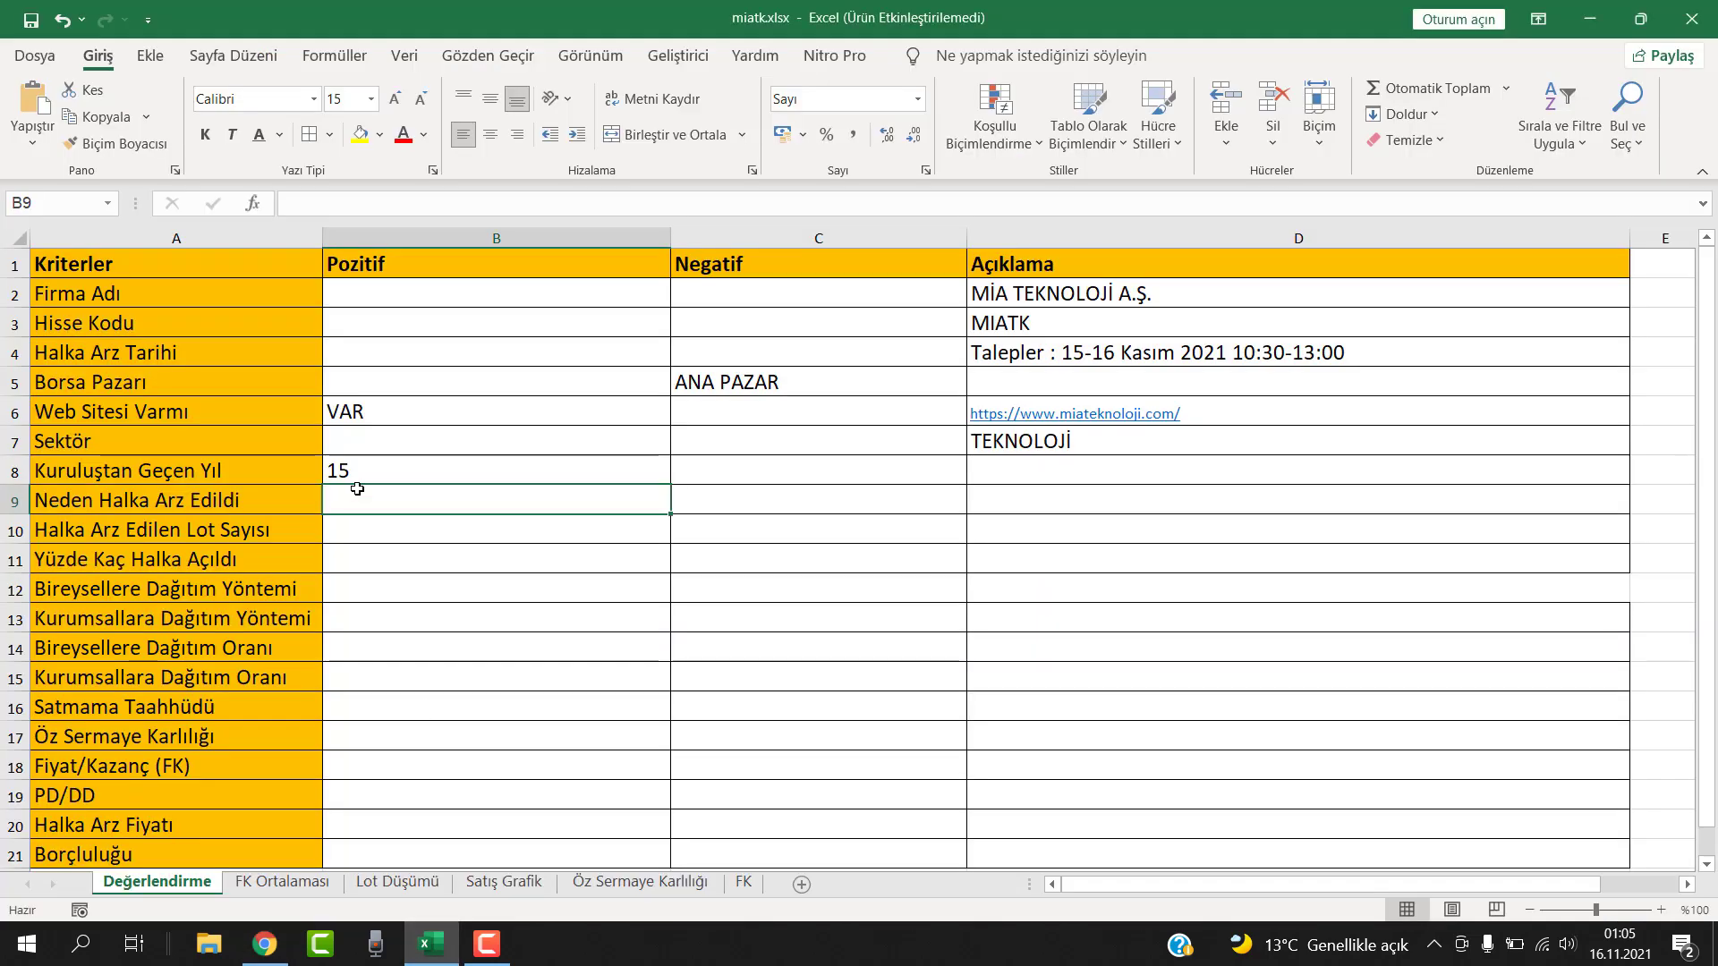
type("Sermaye Artırımı v")
key("Tab")
type("Ortak Satışı")
key("Return")
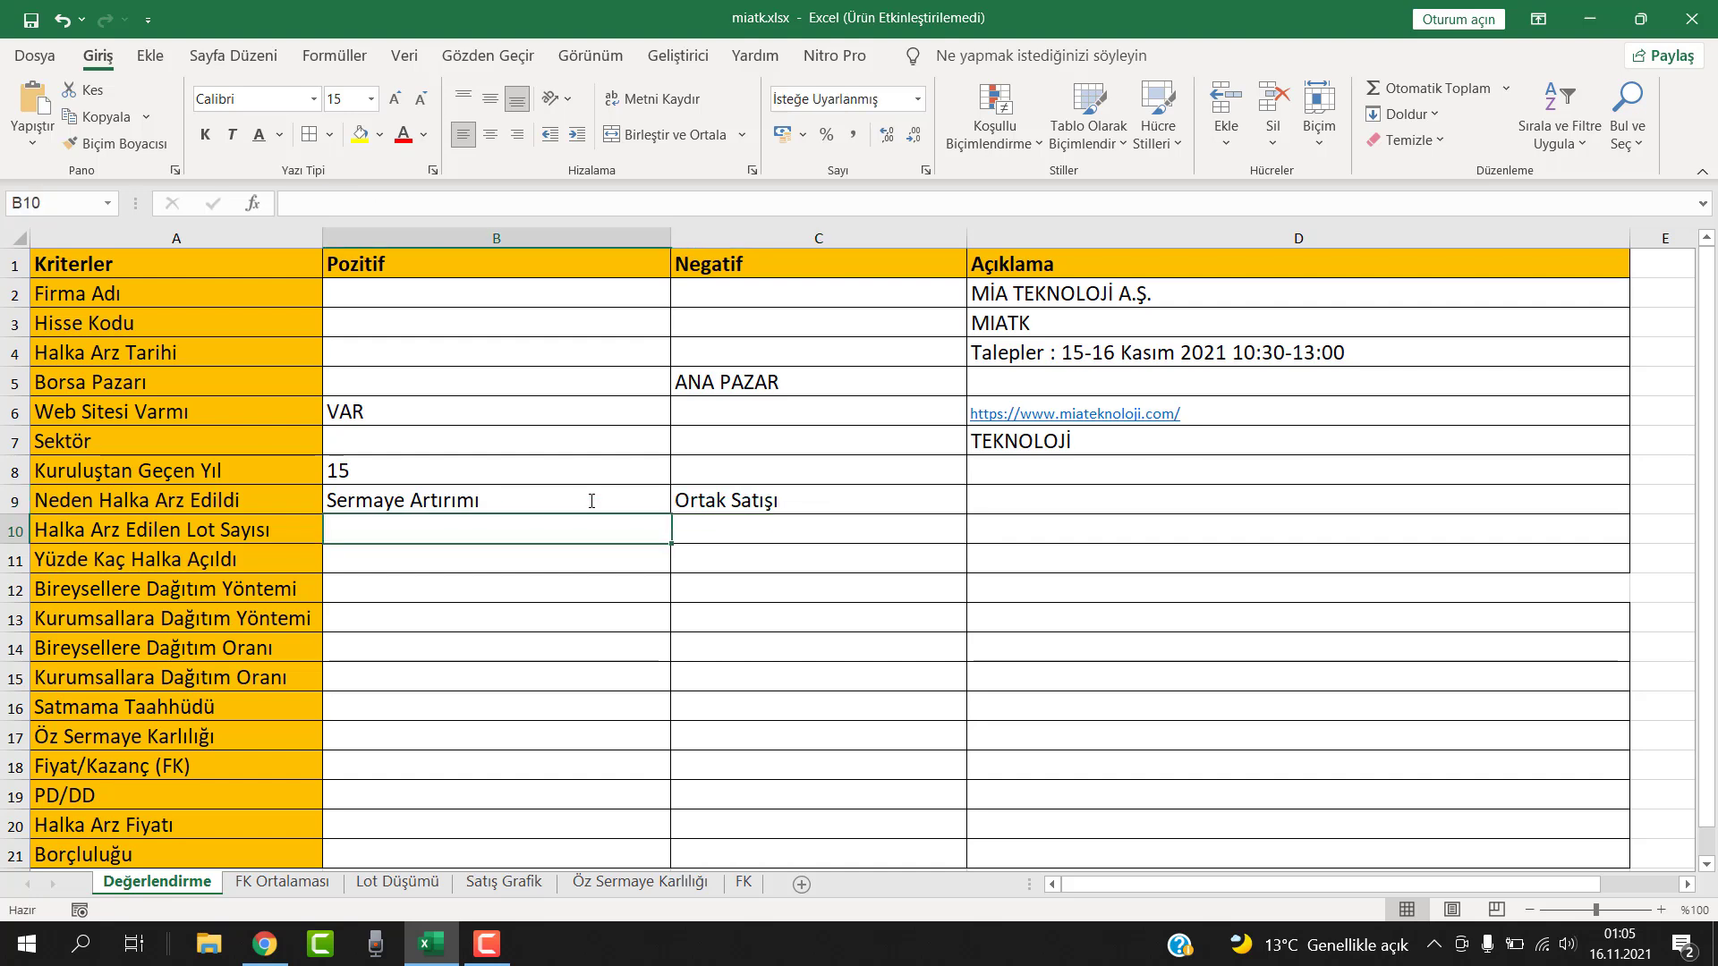
Look up the capital increase and shareholder sale amounts in the PDF report, and append (8.000.000) to the Sermaye Artırımı cell in Excel
left_click(264, 944)
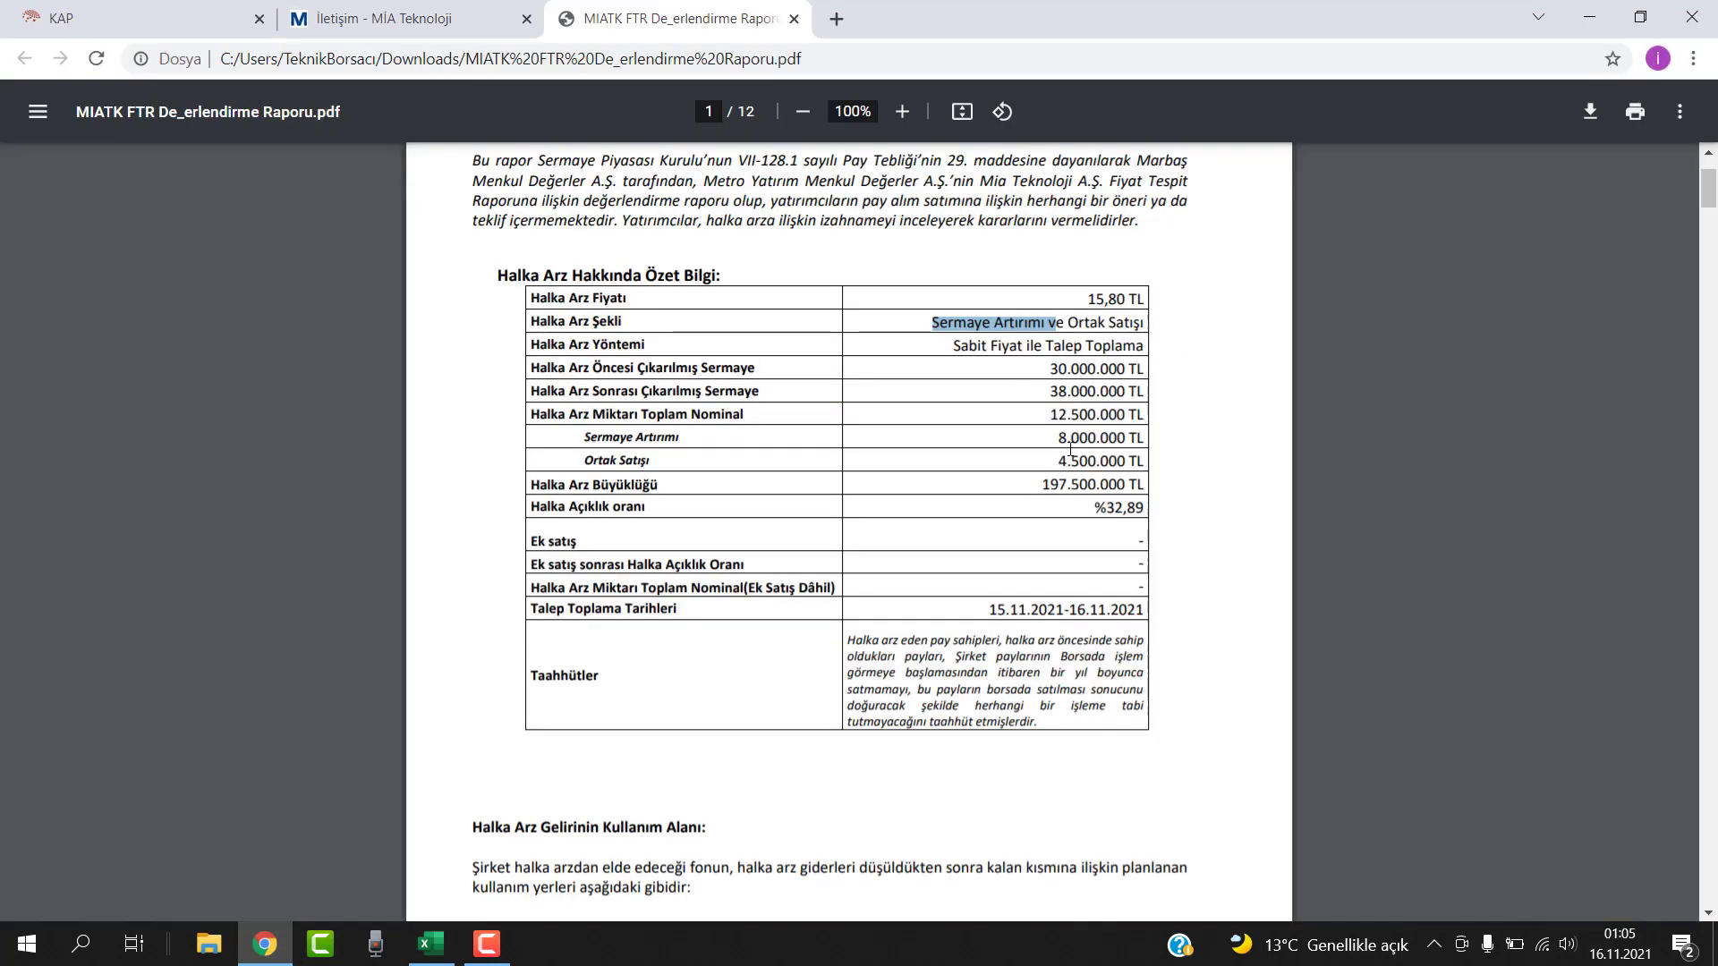
left_click_drag(1057, 440, 1142, 445)
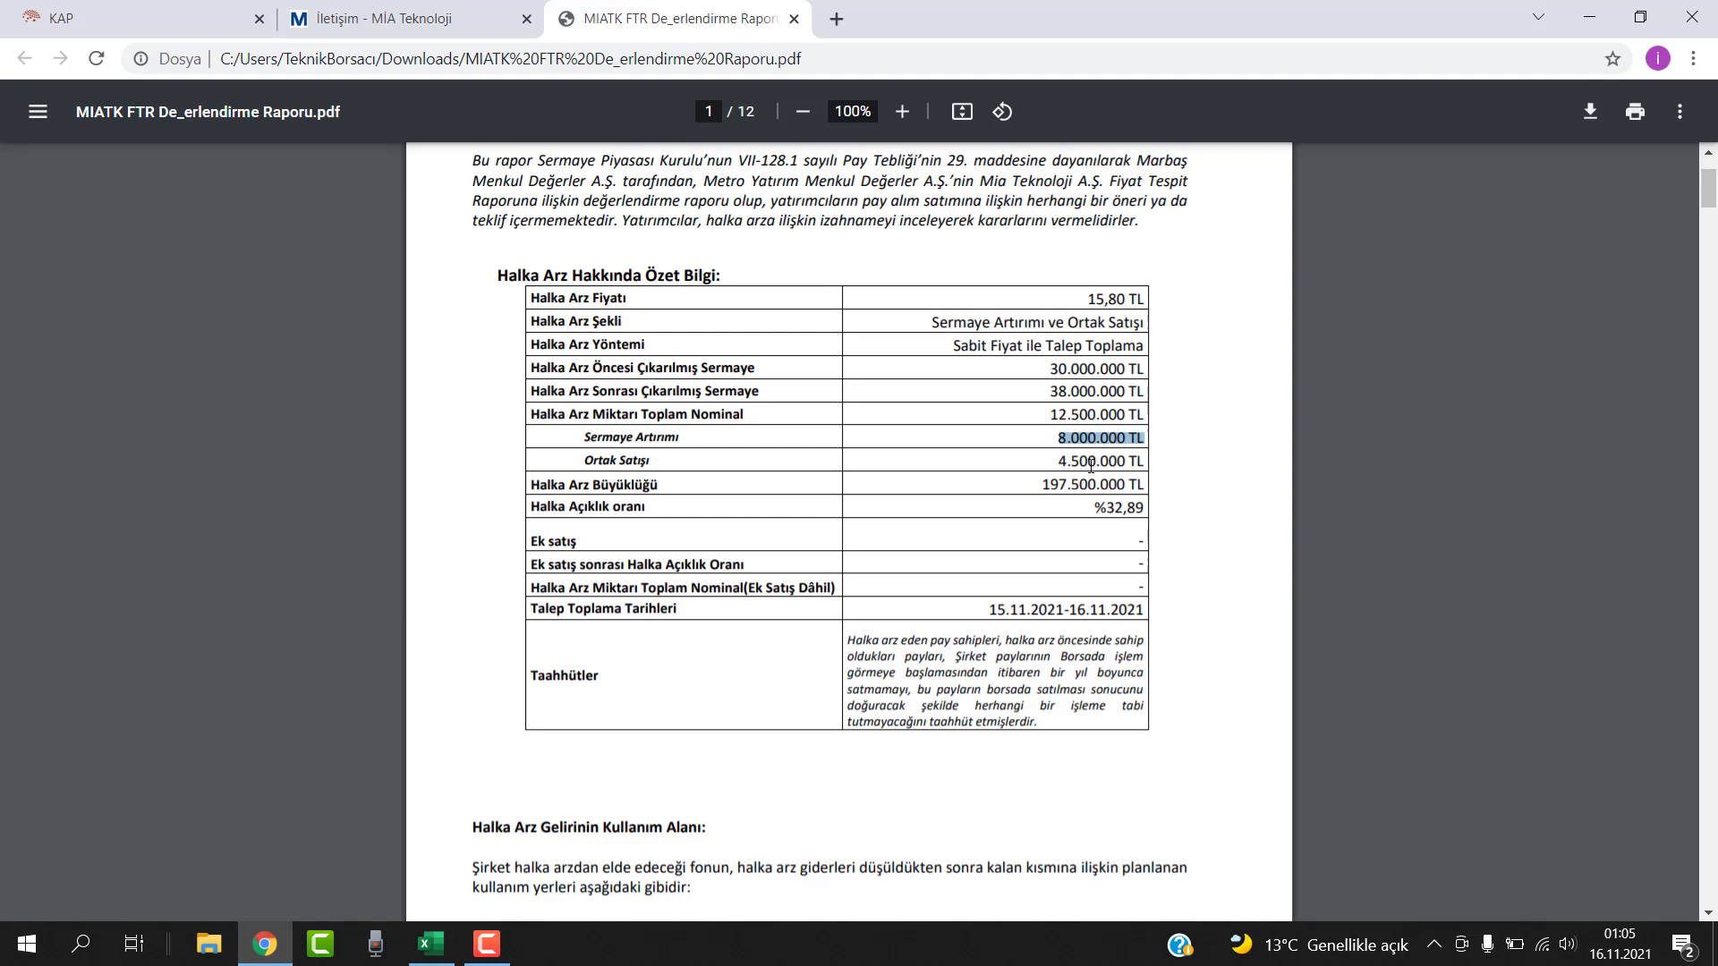
left_click_drag(1053, 467, 1142, 463)
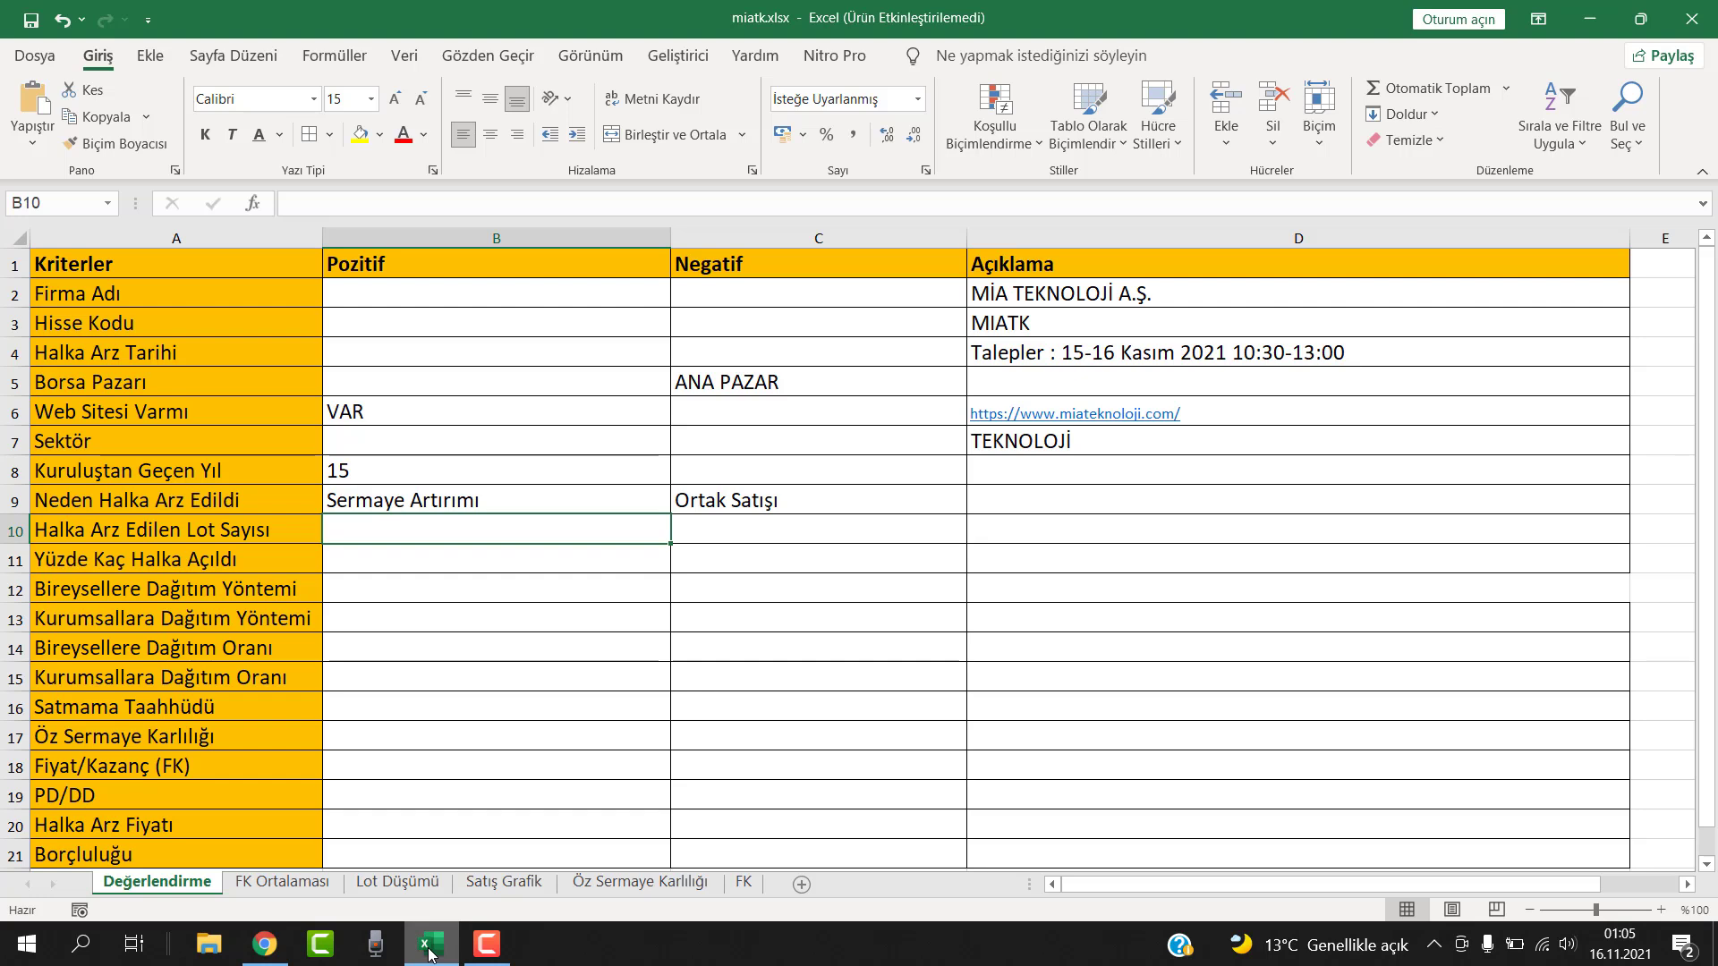
key("alt+Tab")
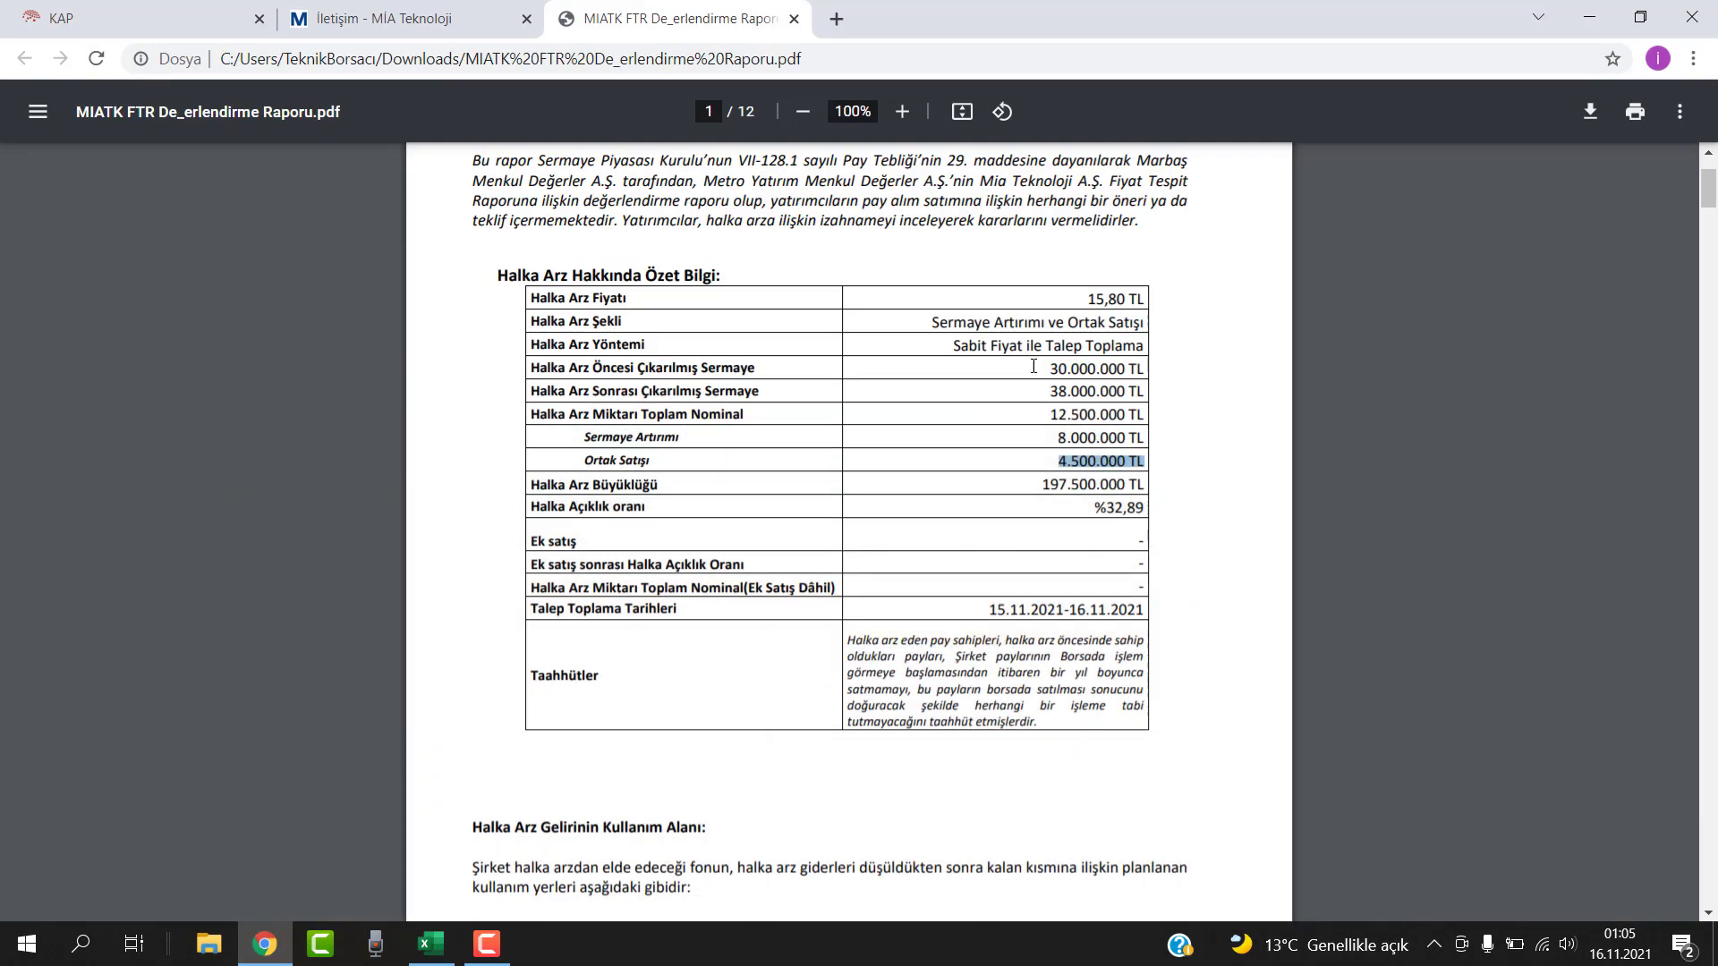
left_click_drag(1061, 438, 1117, 440)
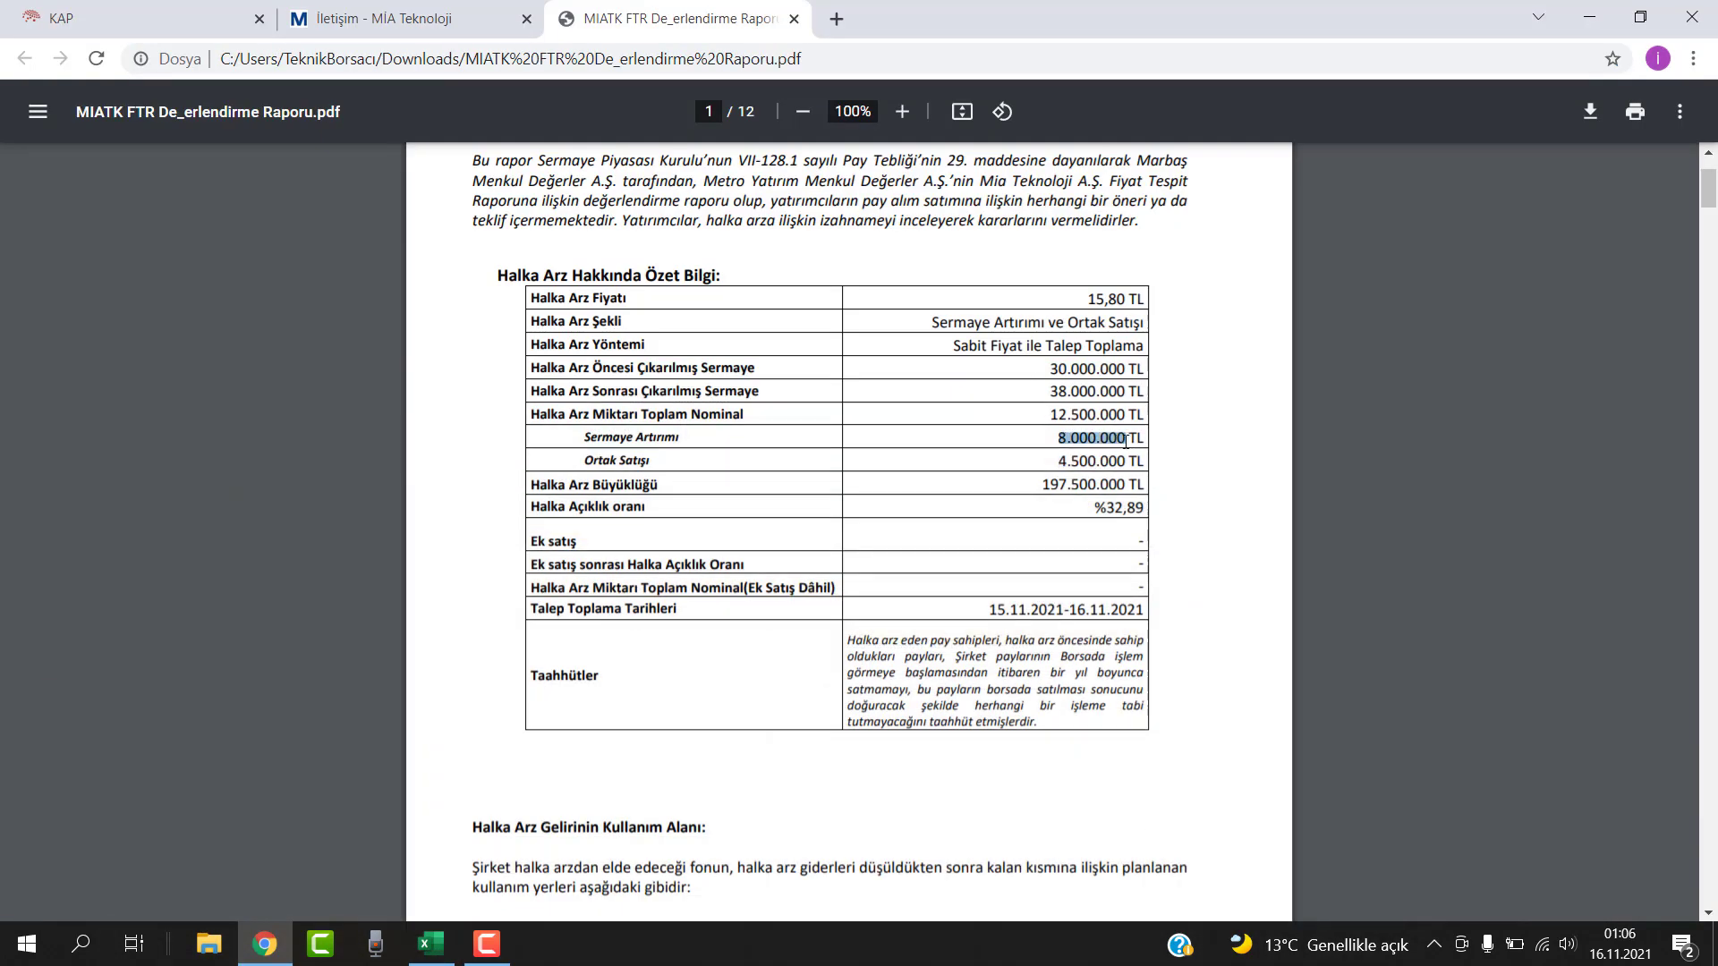
key("alt+Tab")
double_click(500, 504)
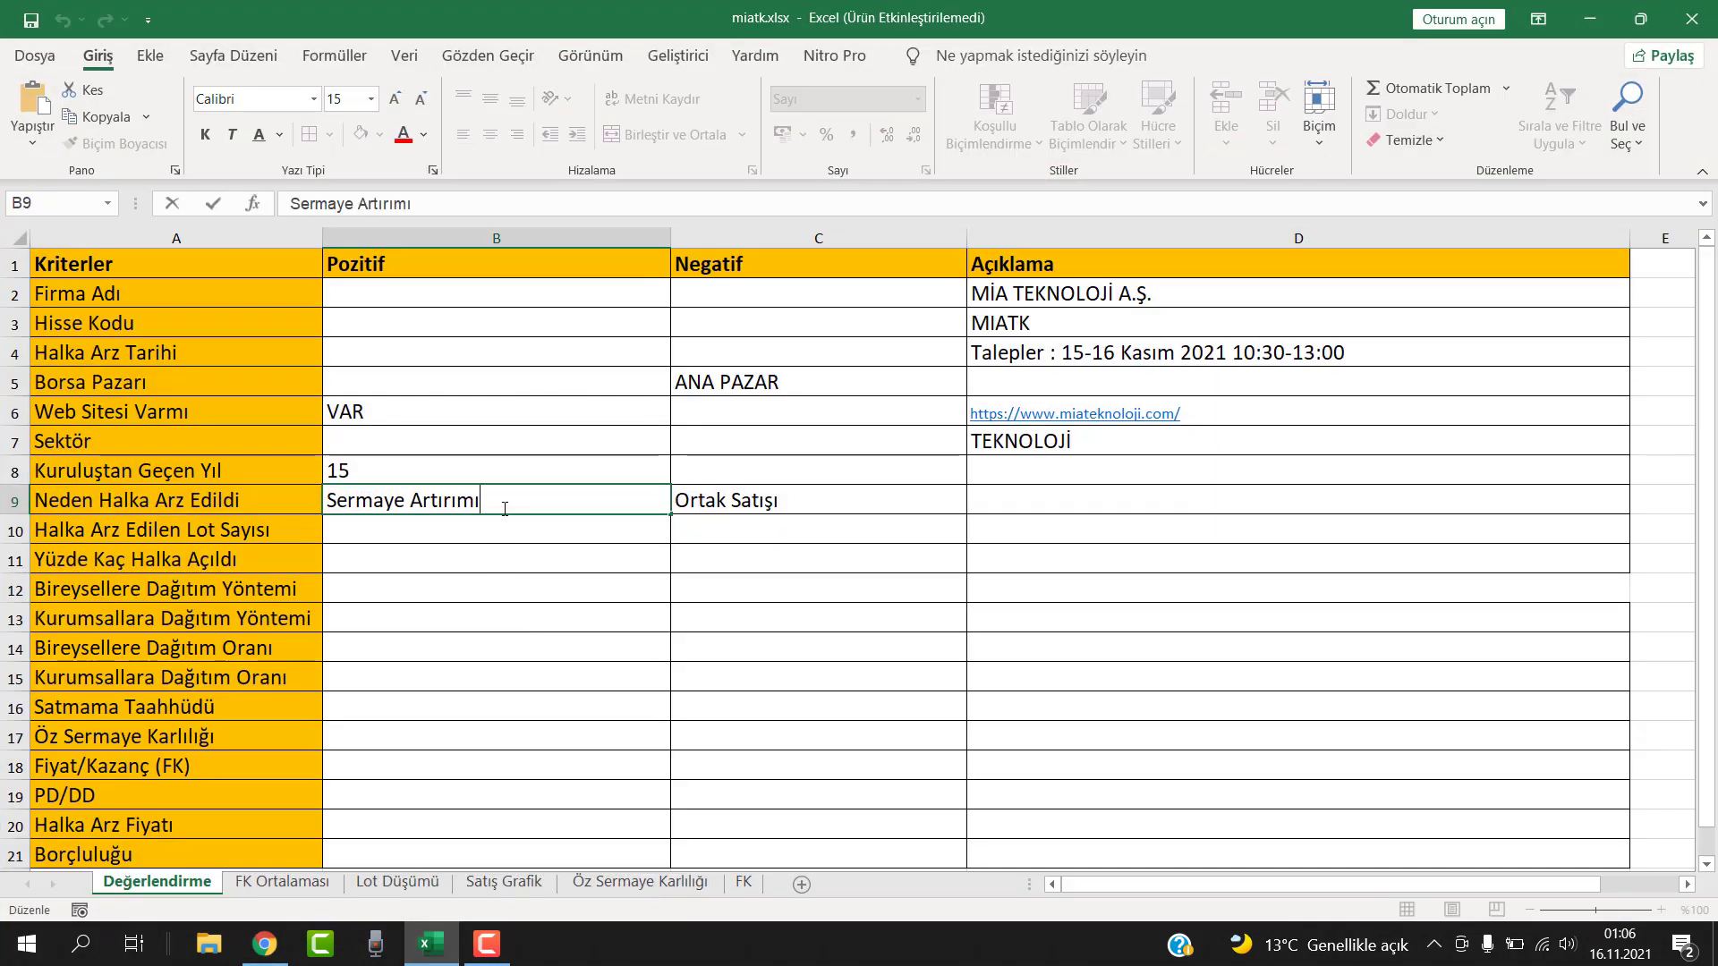
type("(")
type("8.000.000")
type(")")
key("Tab")
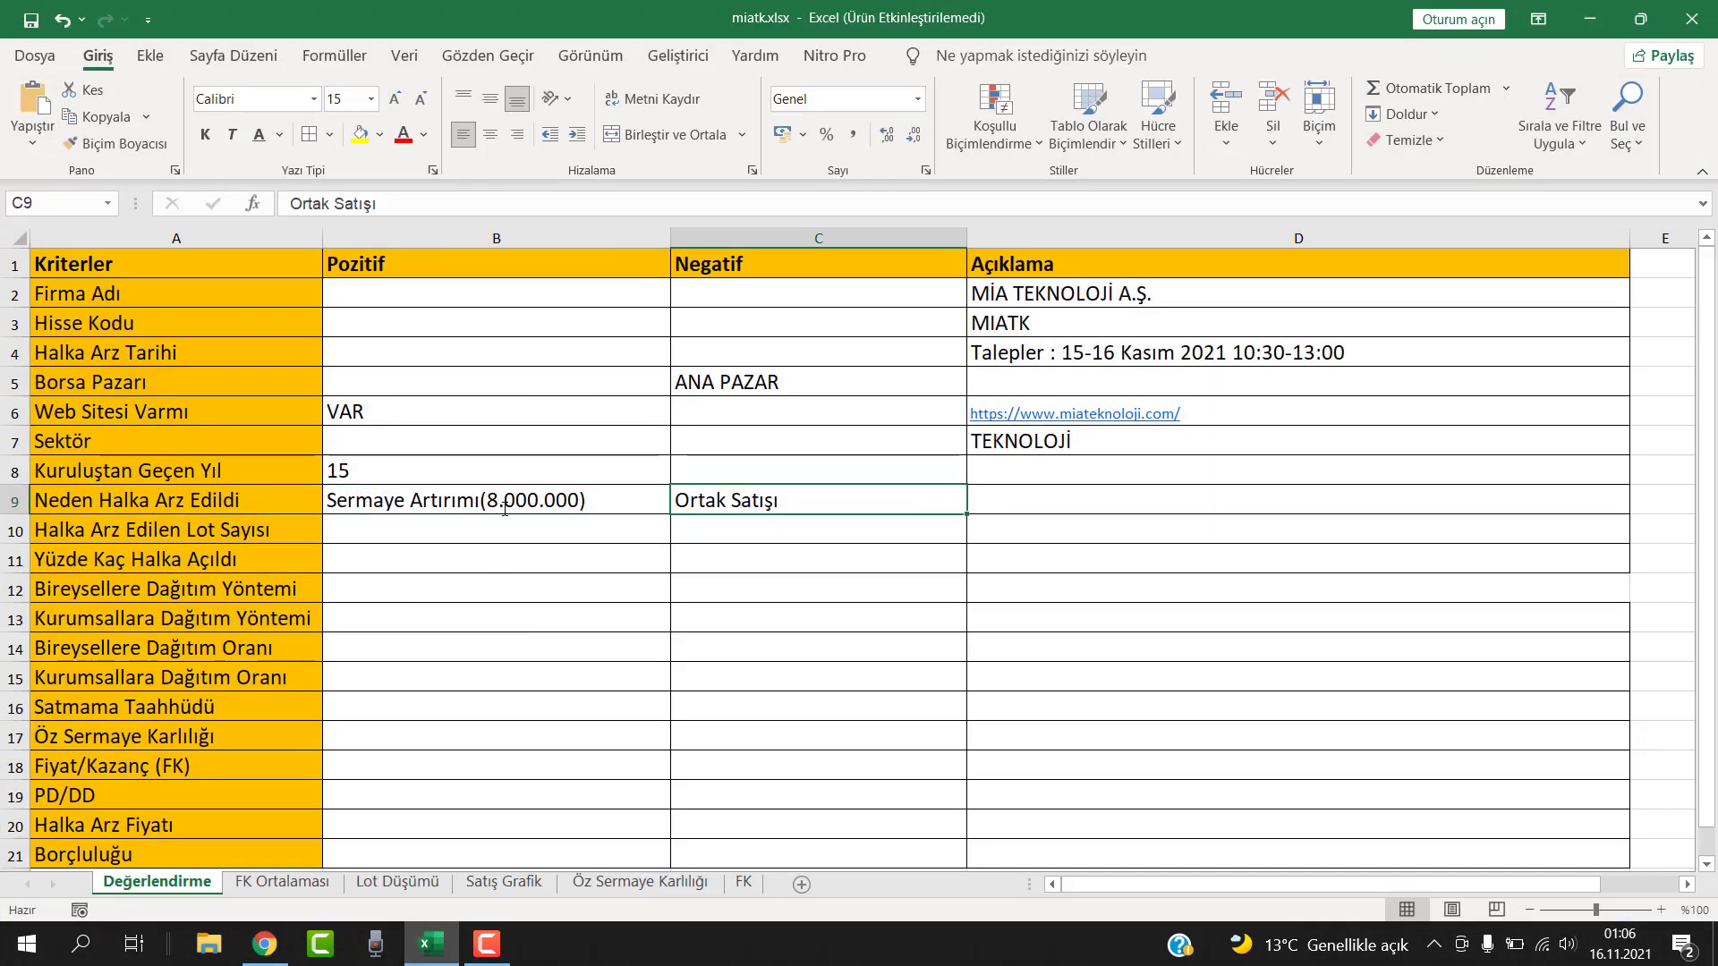
Copy the Ortak Satışı amount from the PDF report and append it as (4.500.000) to the Ortak Satışı cell in Excel
key("alt+Tab")
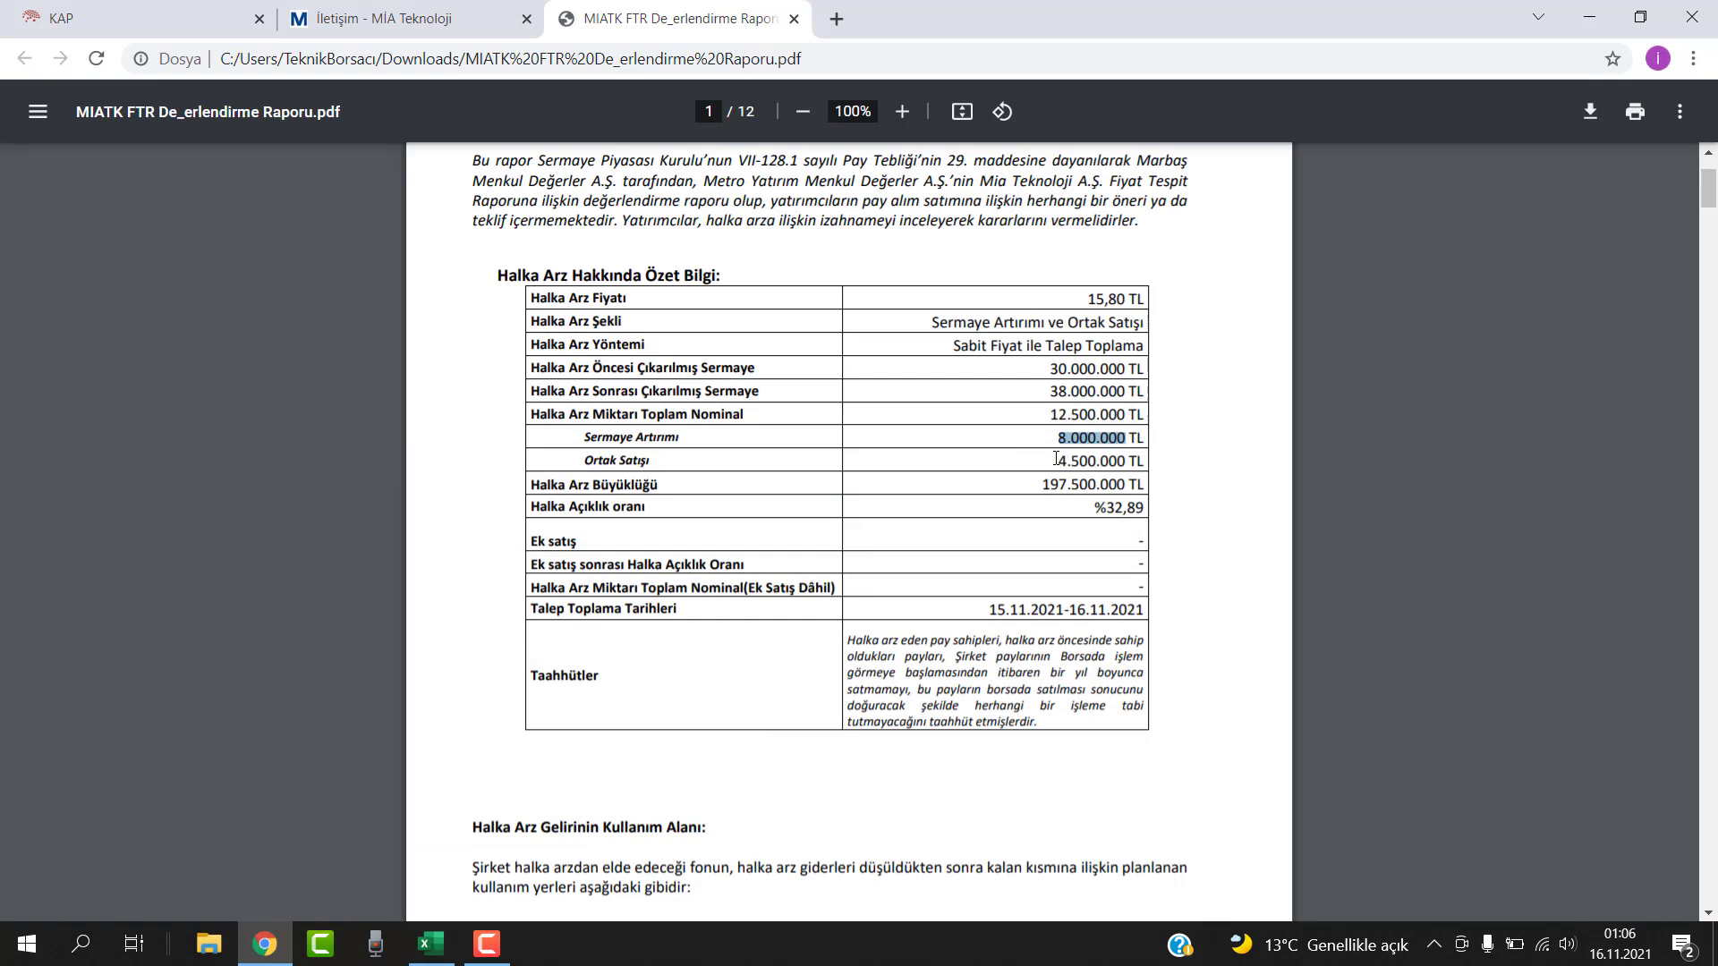
left_click_drag(1056, 460, 1129, 461)
key("ctrl+c")
left_click(431, 943)
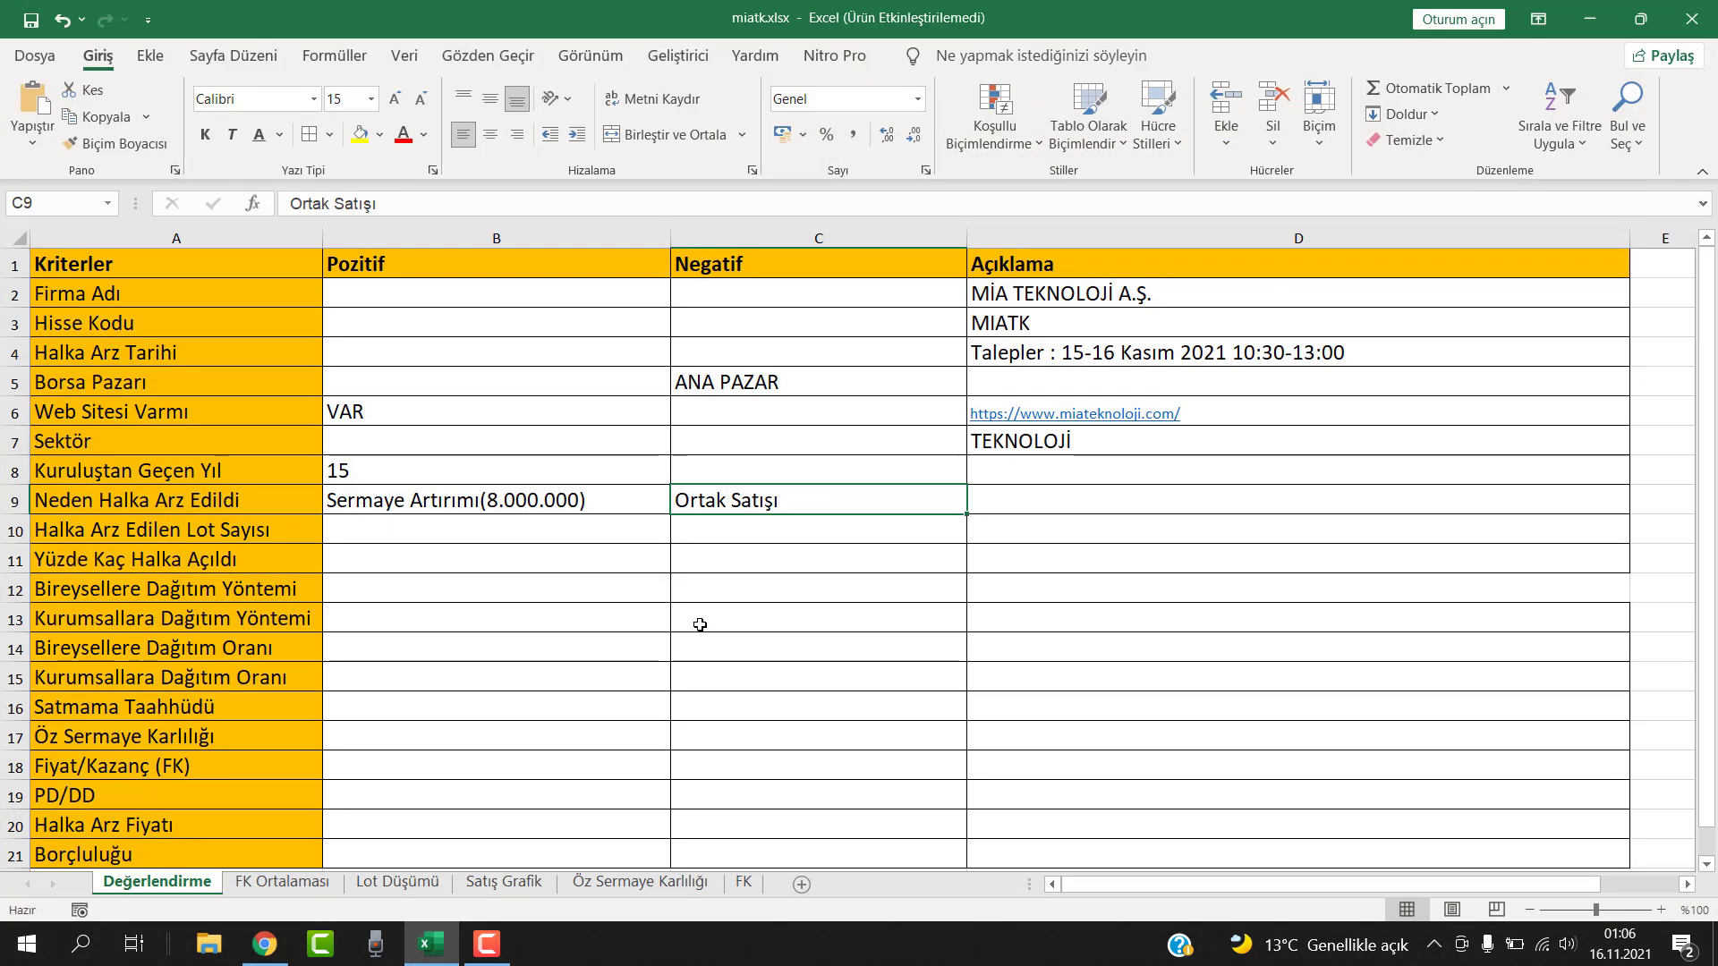
double_click(846, 504)
key("ctrl+v")
type(")")
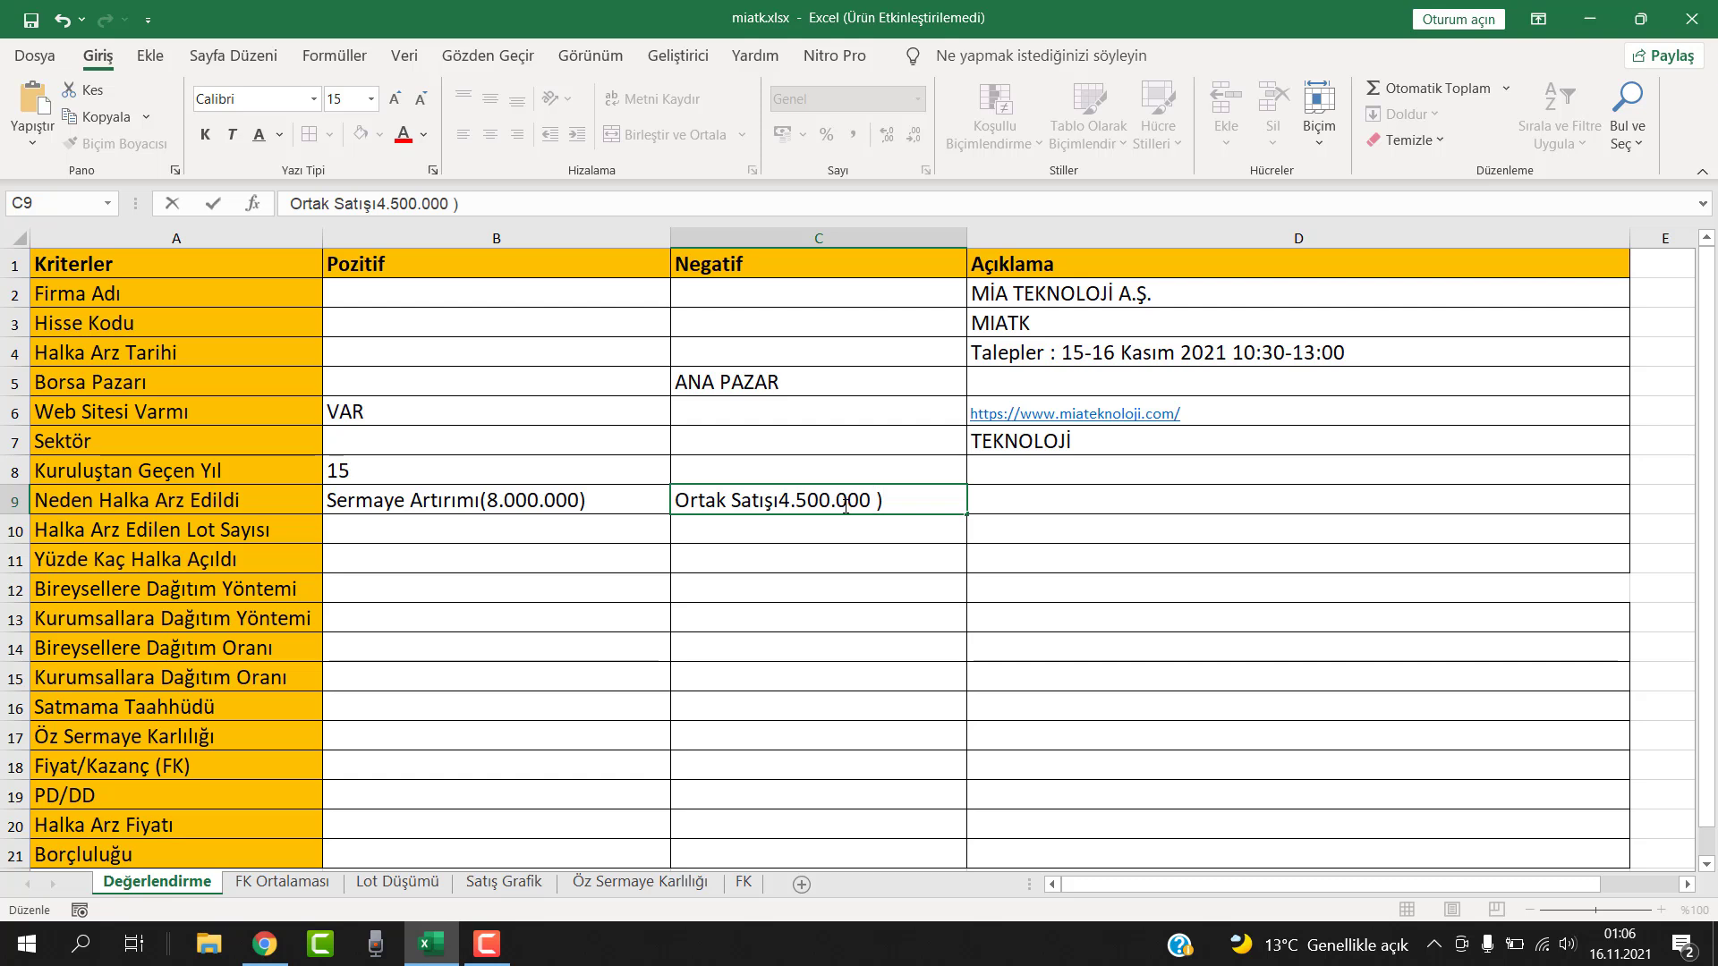
type("(")
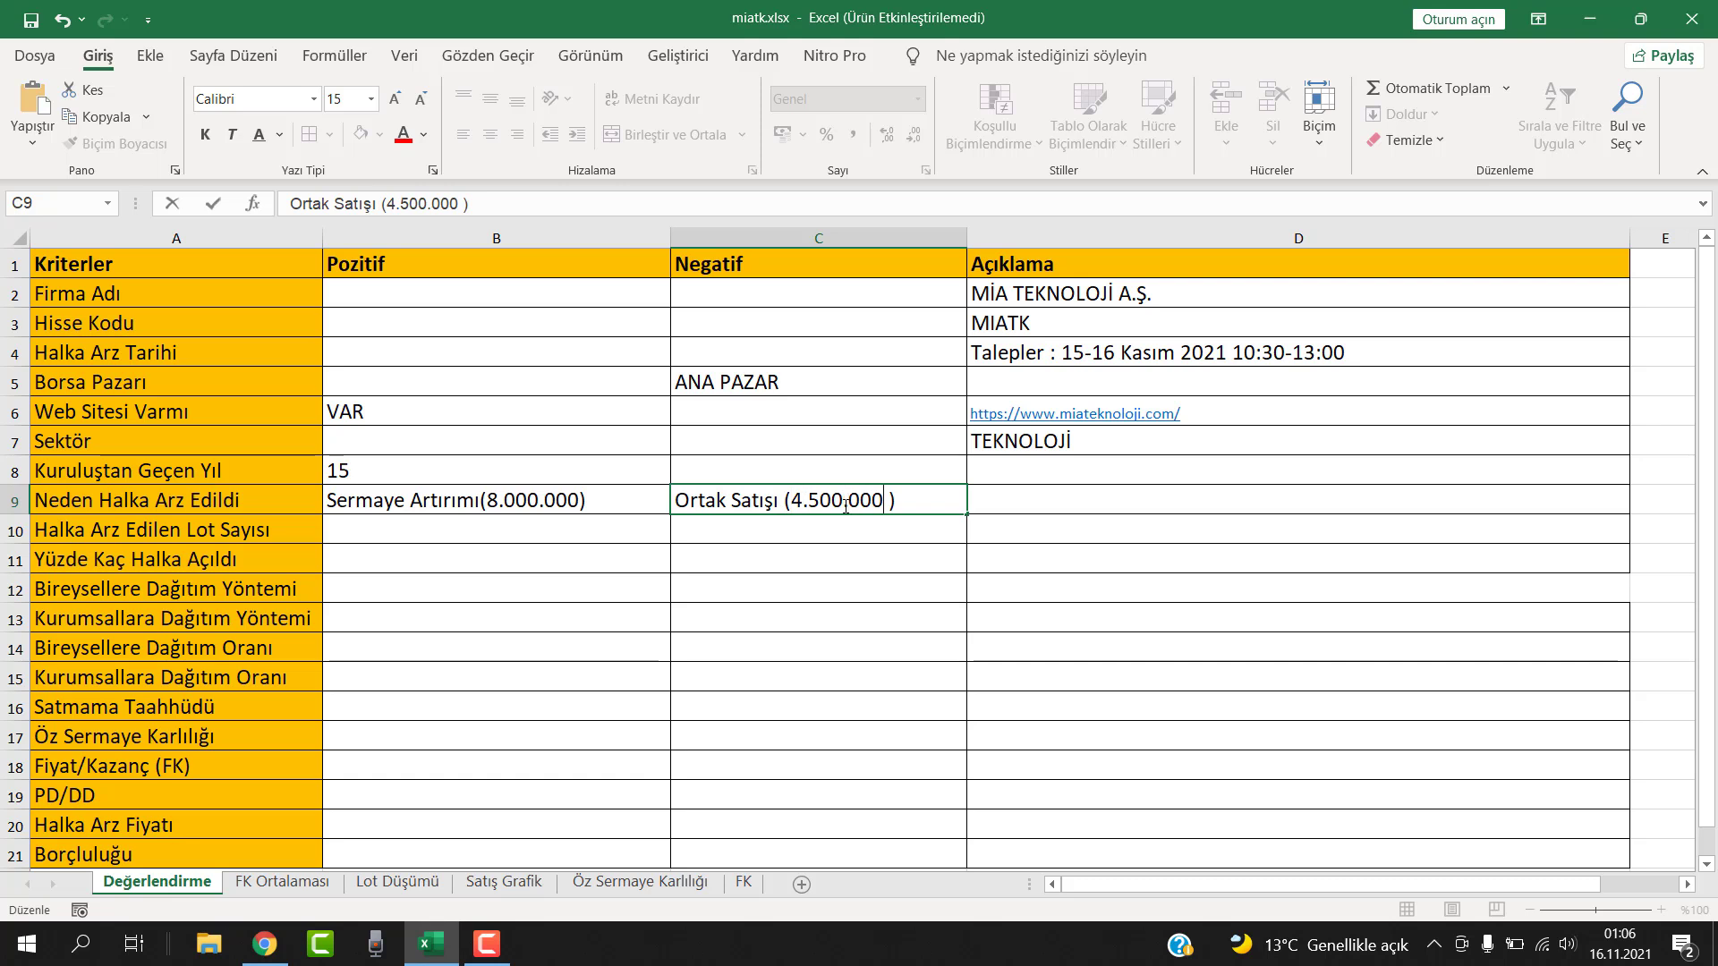
key("BackSpace")
key("Return")
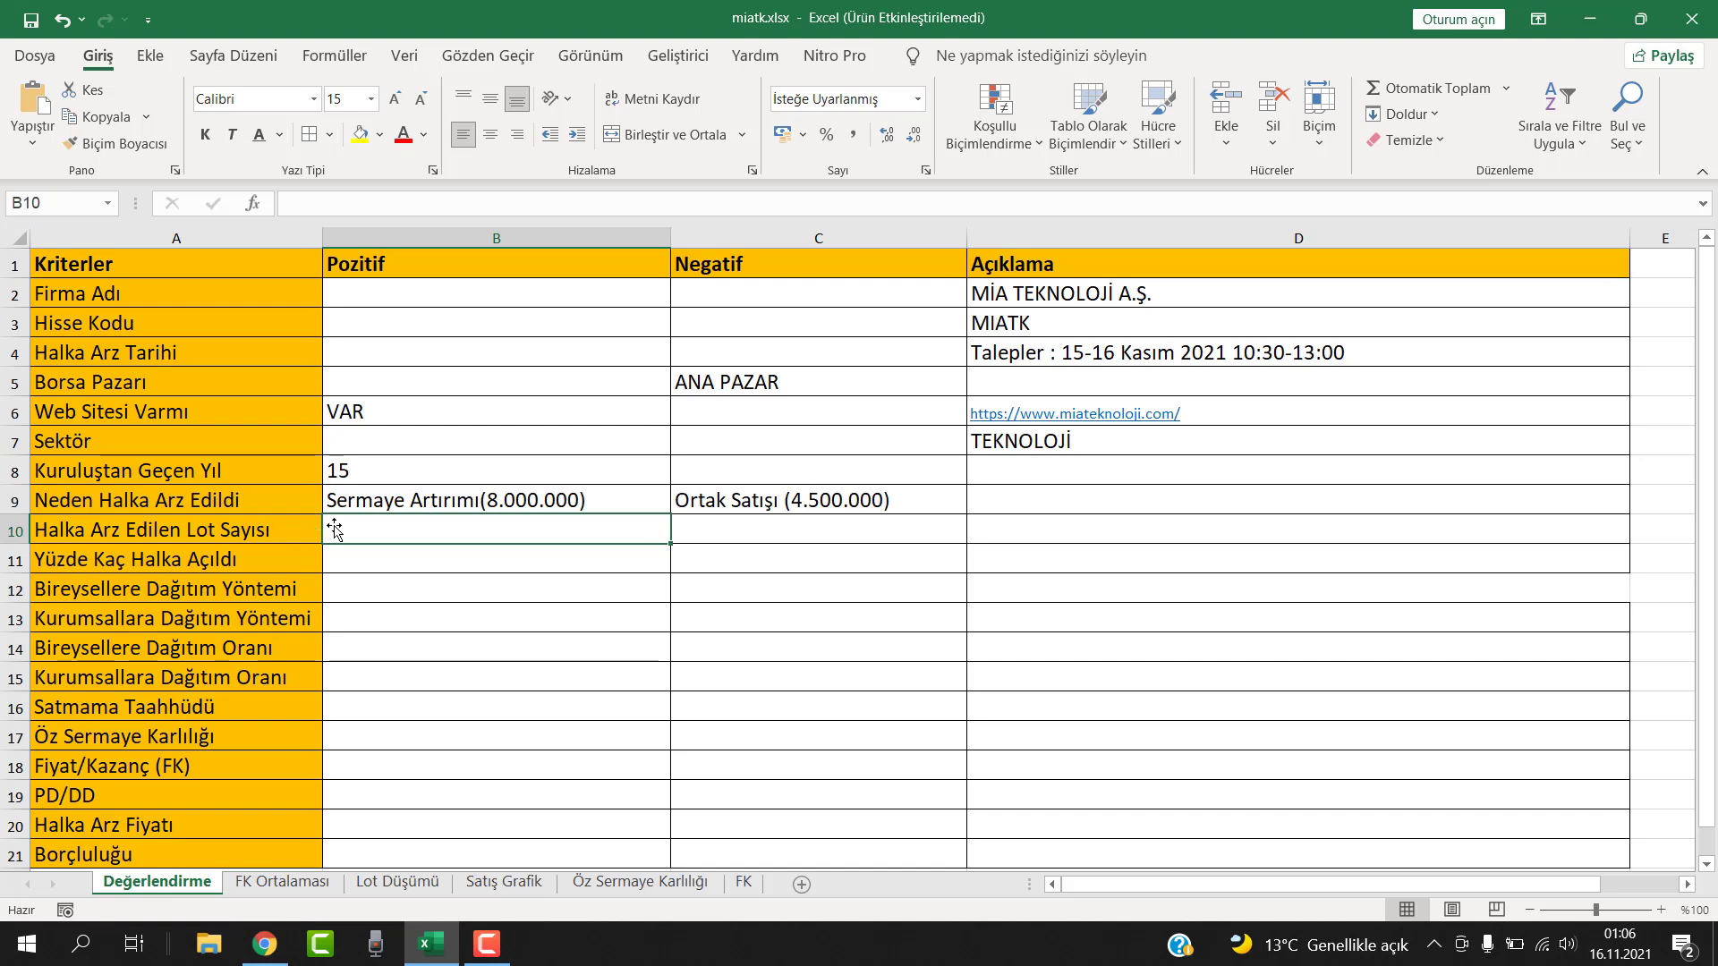
Look up the total nominal offering amount in the PDF report and enter 12.500.000 as Pozitif for Halka Arz Edilen Lot Sayısı in Excel
left_click(282, 945)
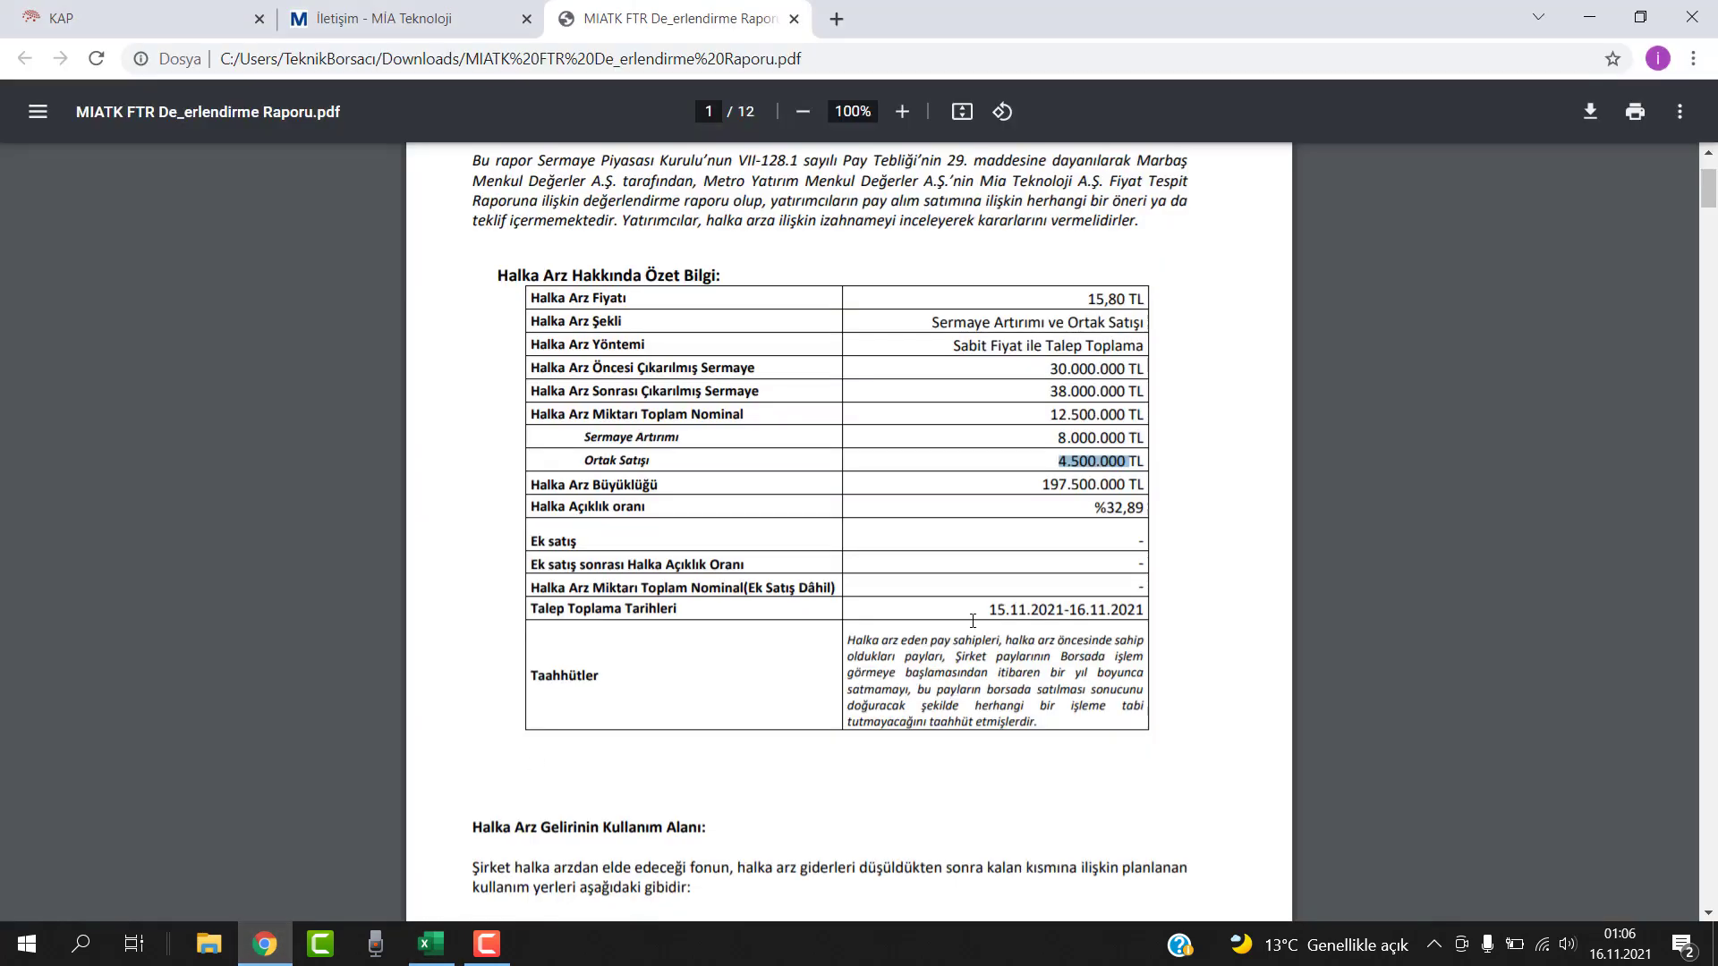
left_click_drag(1055, 437, 1113, 412)
left_click(1046, 470)
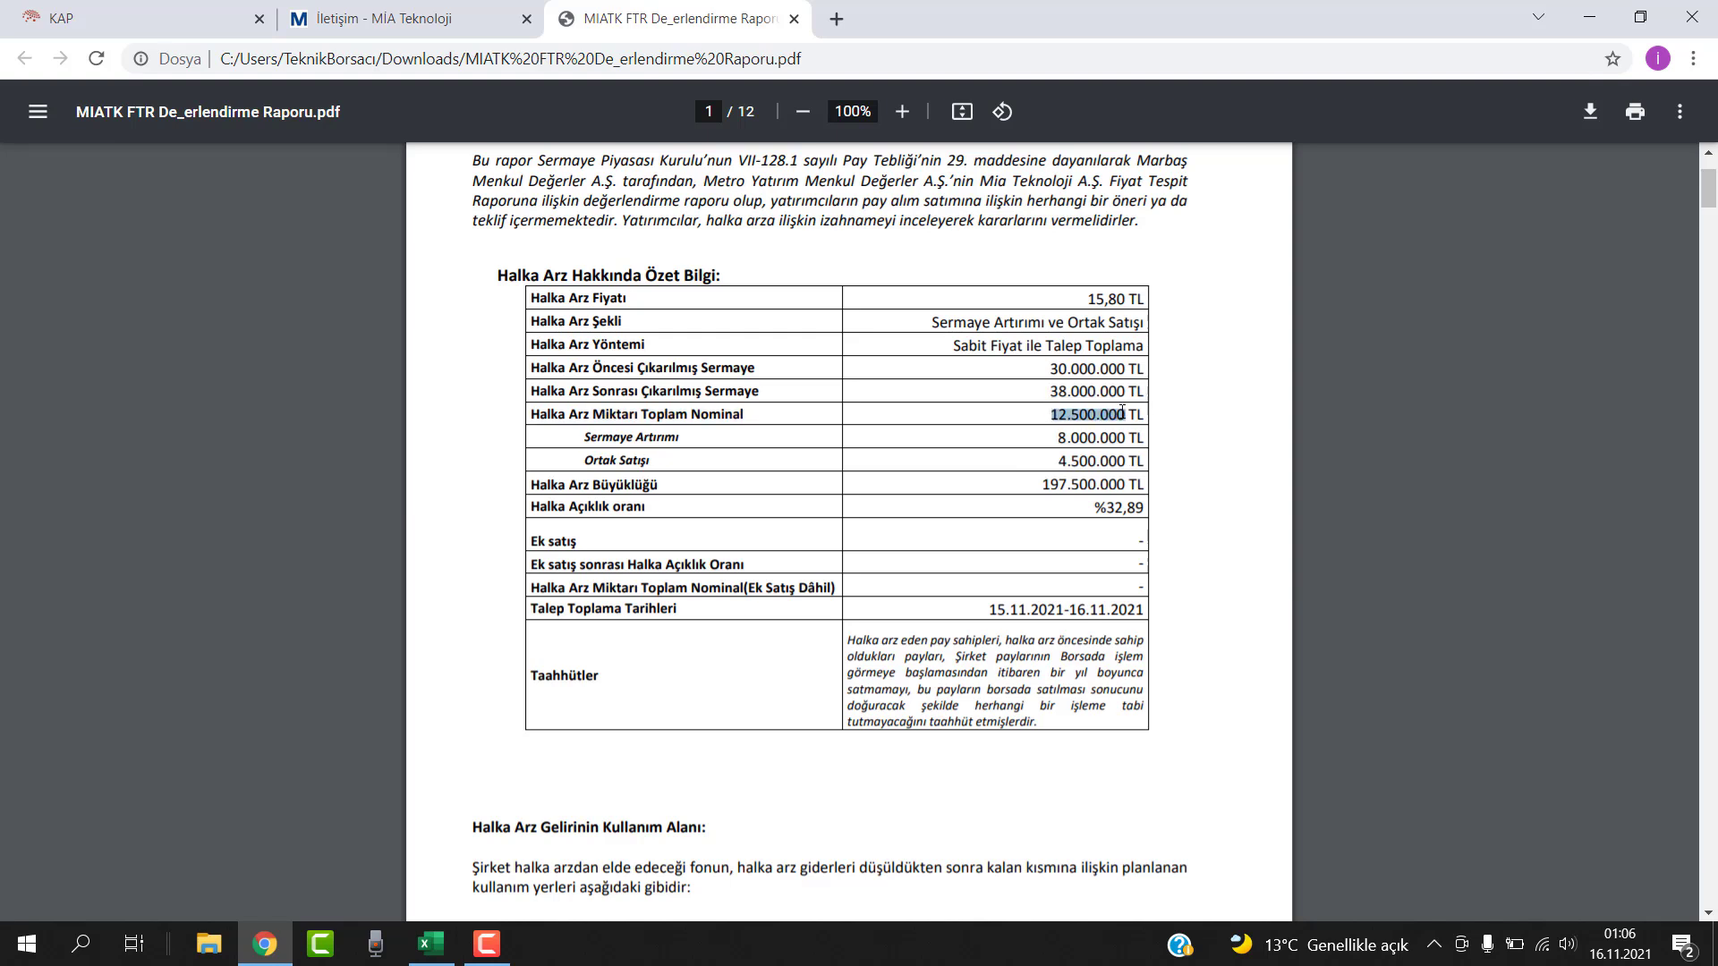
left_click(431, 944)
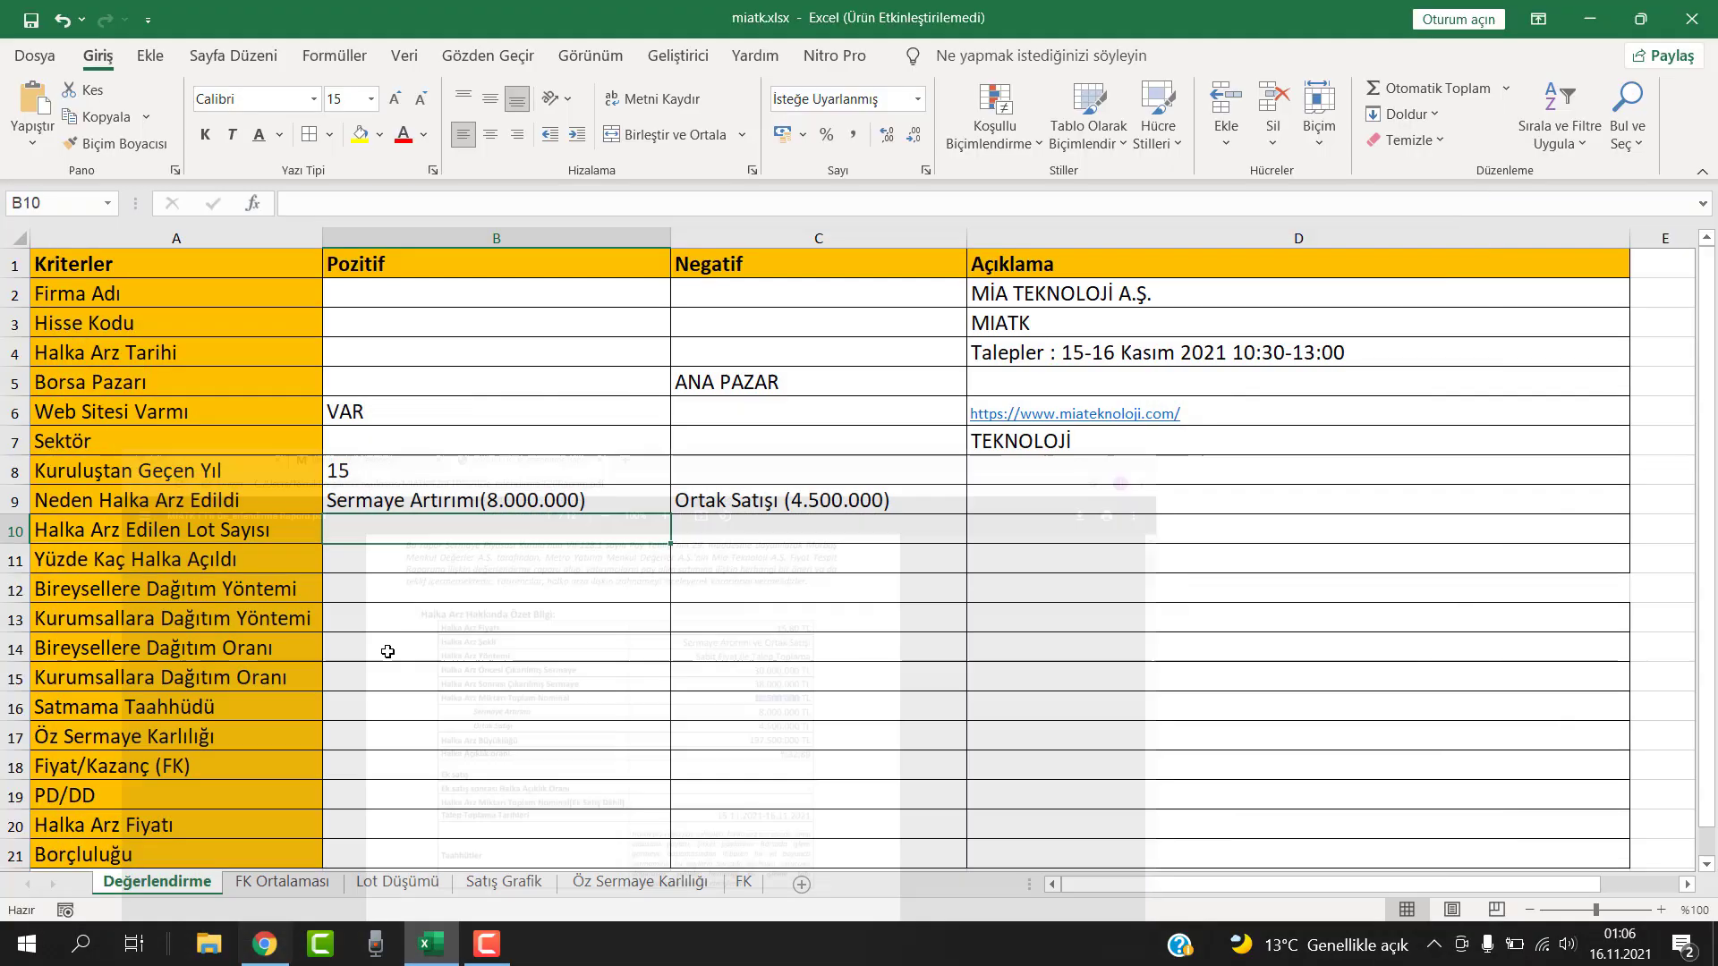
double_click(475, 527)
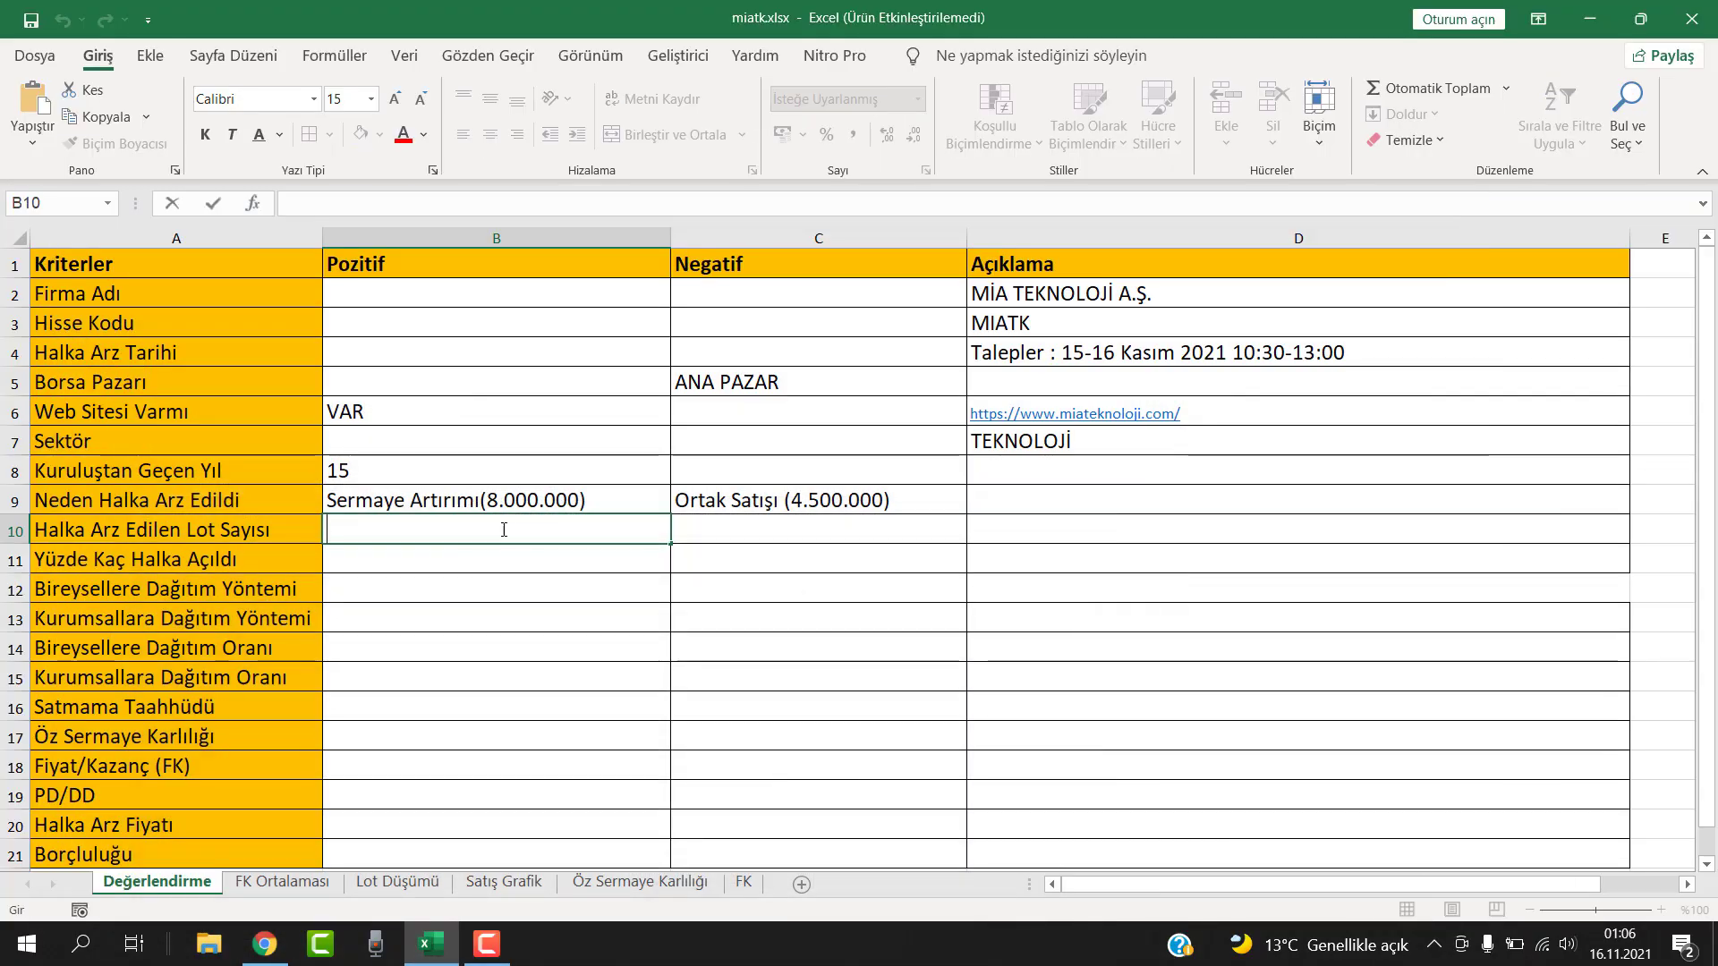
type("12.500.000")
key("Return")
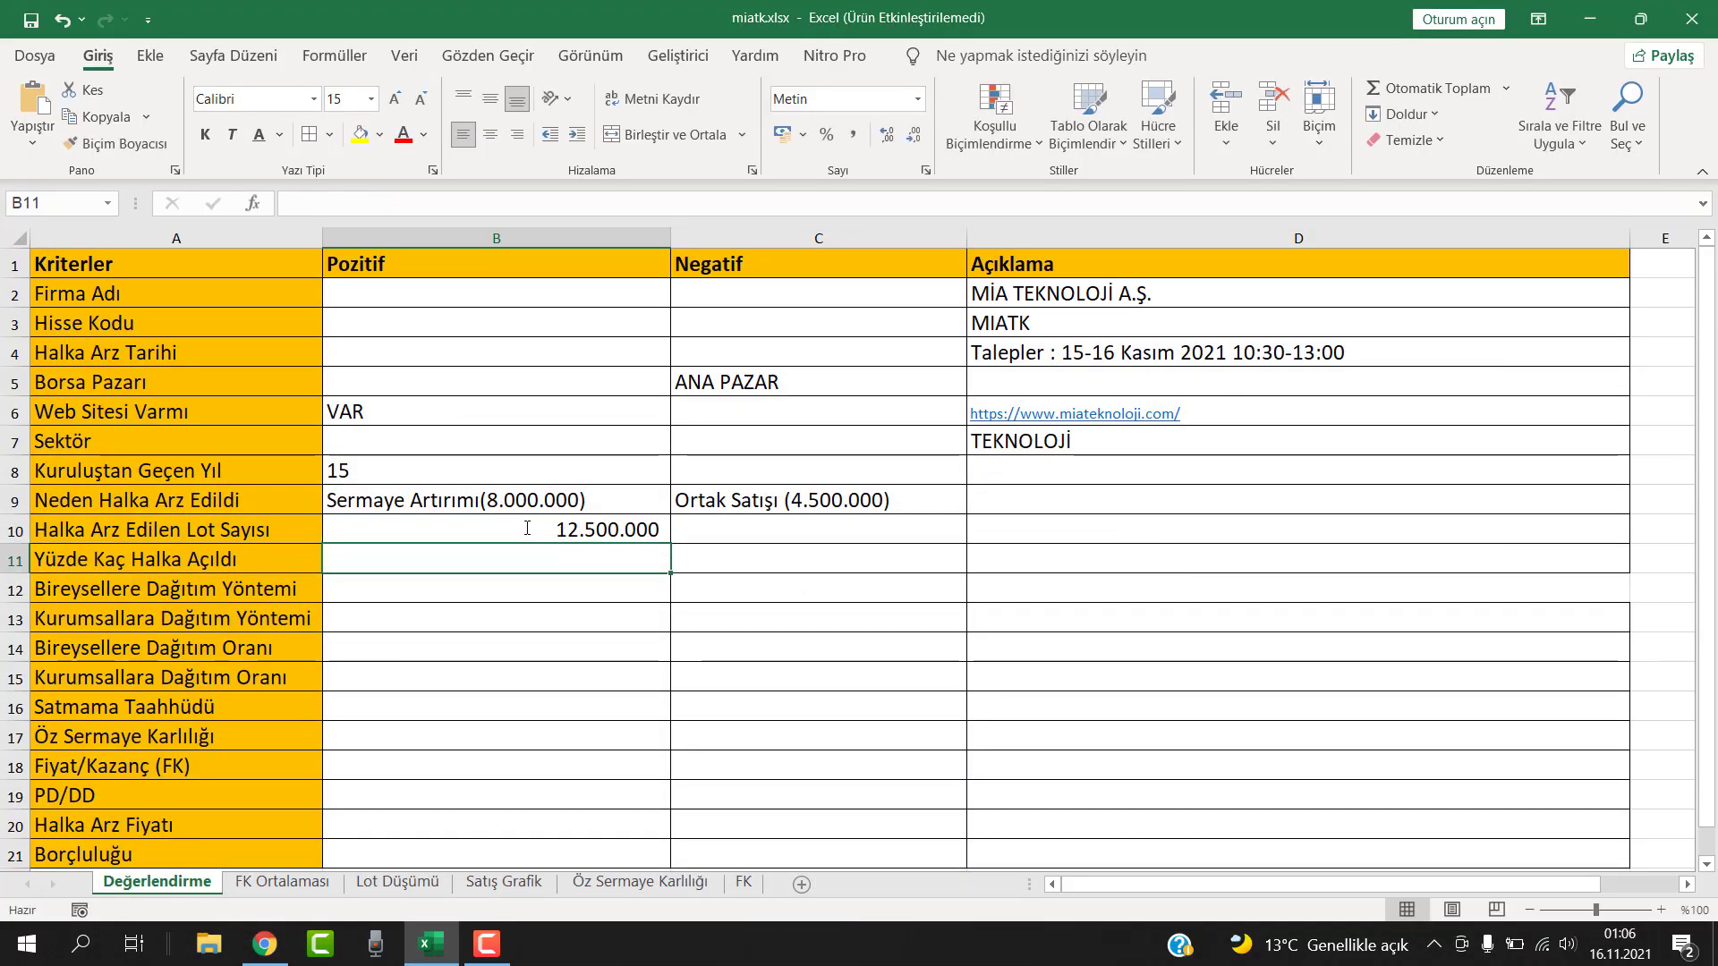
Look up the Halka Açıklık oranı in the PDF report and enter %32,89 as Pozitif for Yüzde Kaç Halka Açıldı in Excel
left_click(264, 944)
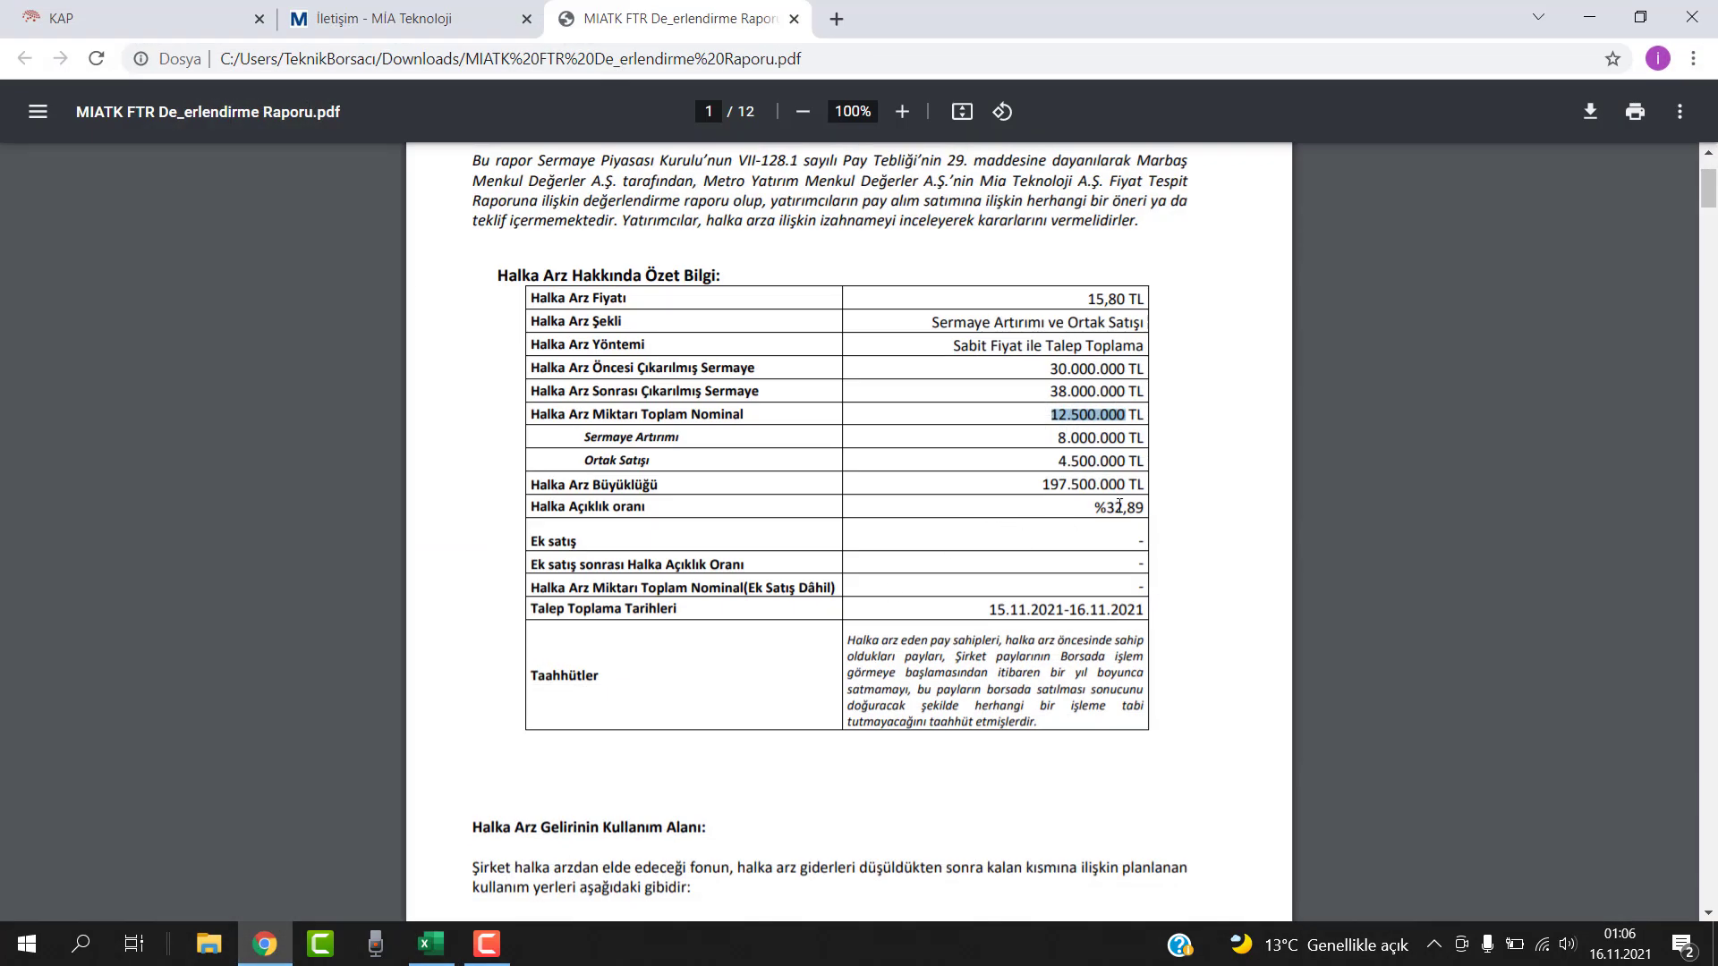
left_click_drag(1148, 508, 1093, 508)
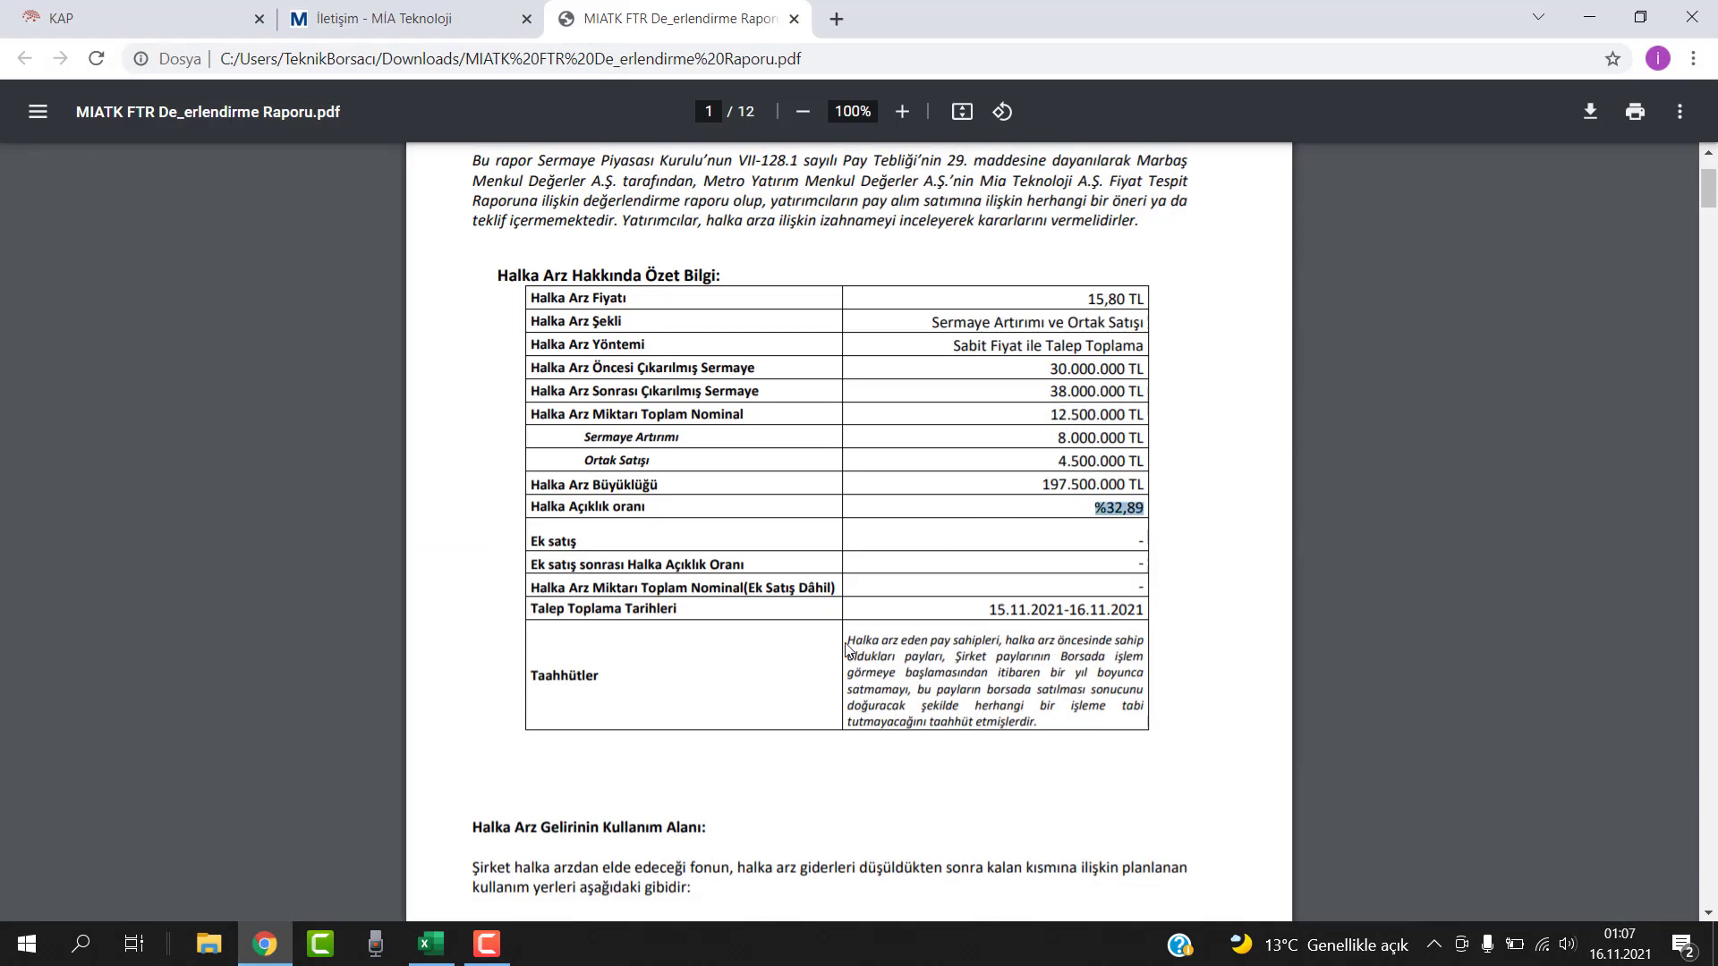
left_click(431, 944)
type("%32,89")
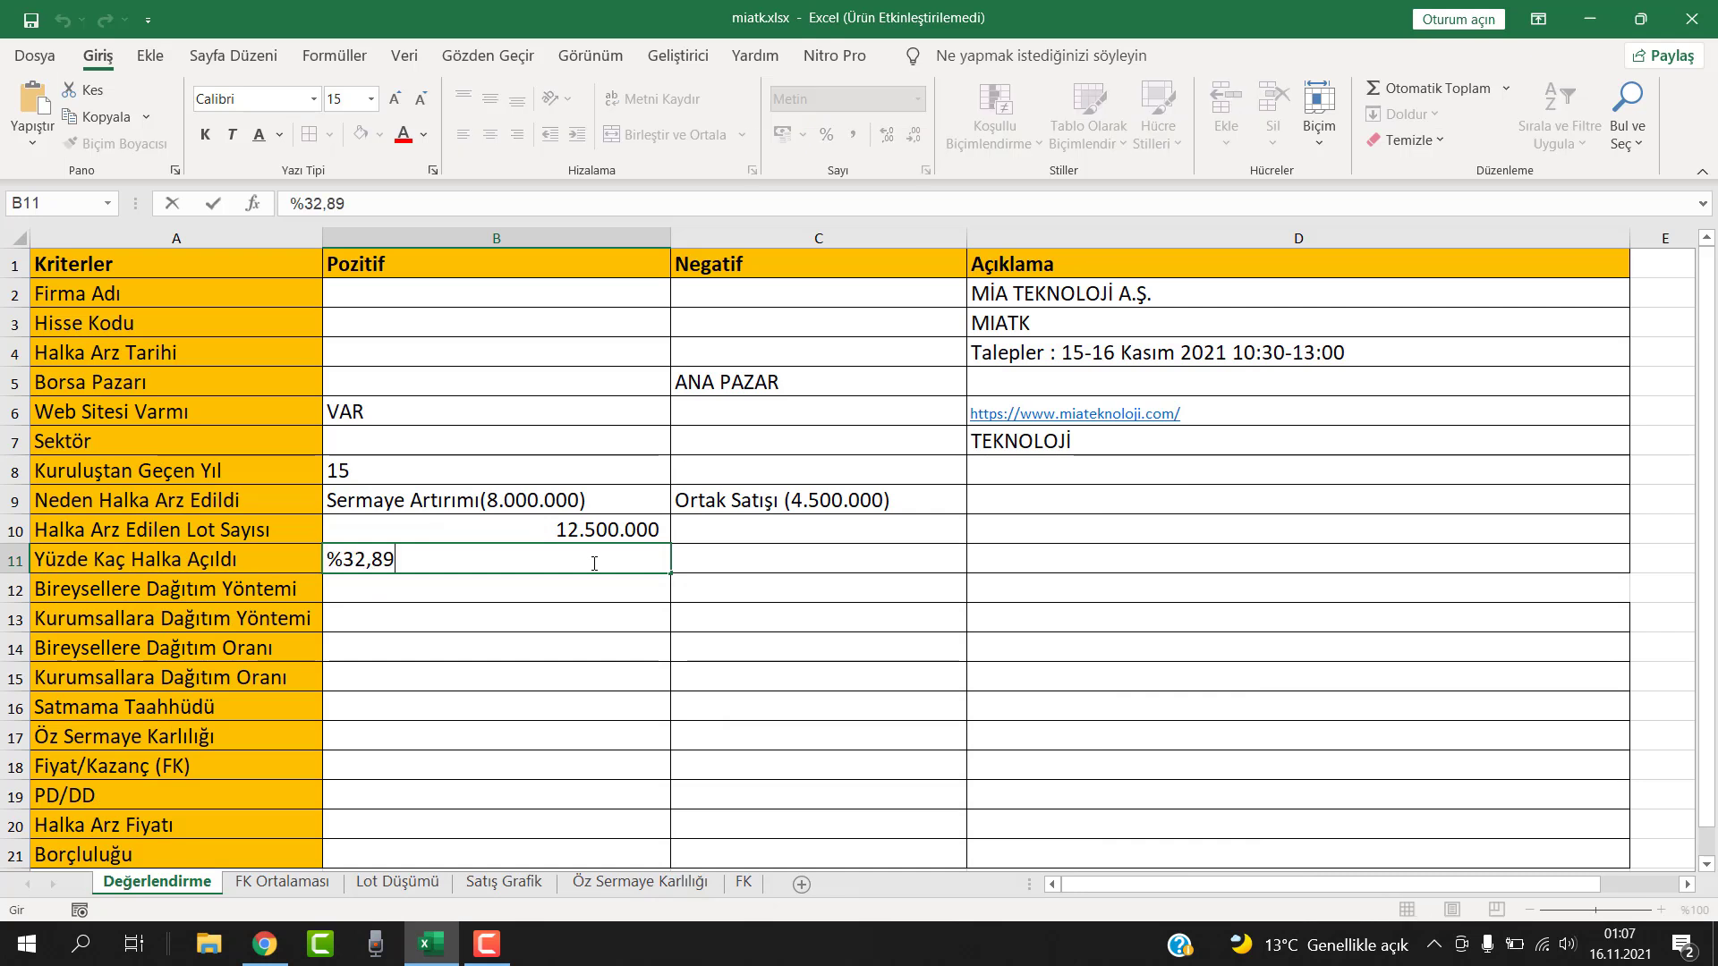
key("Return")
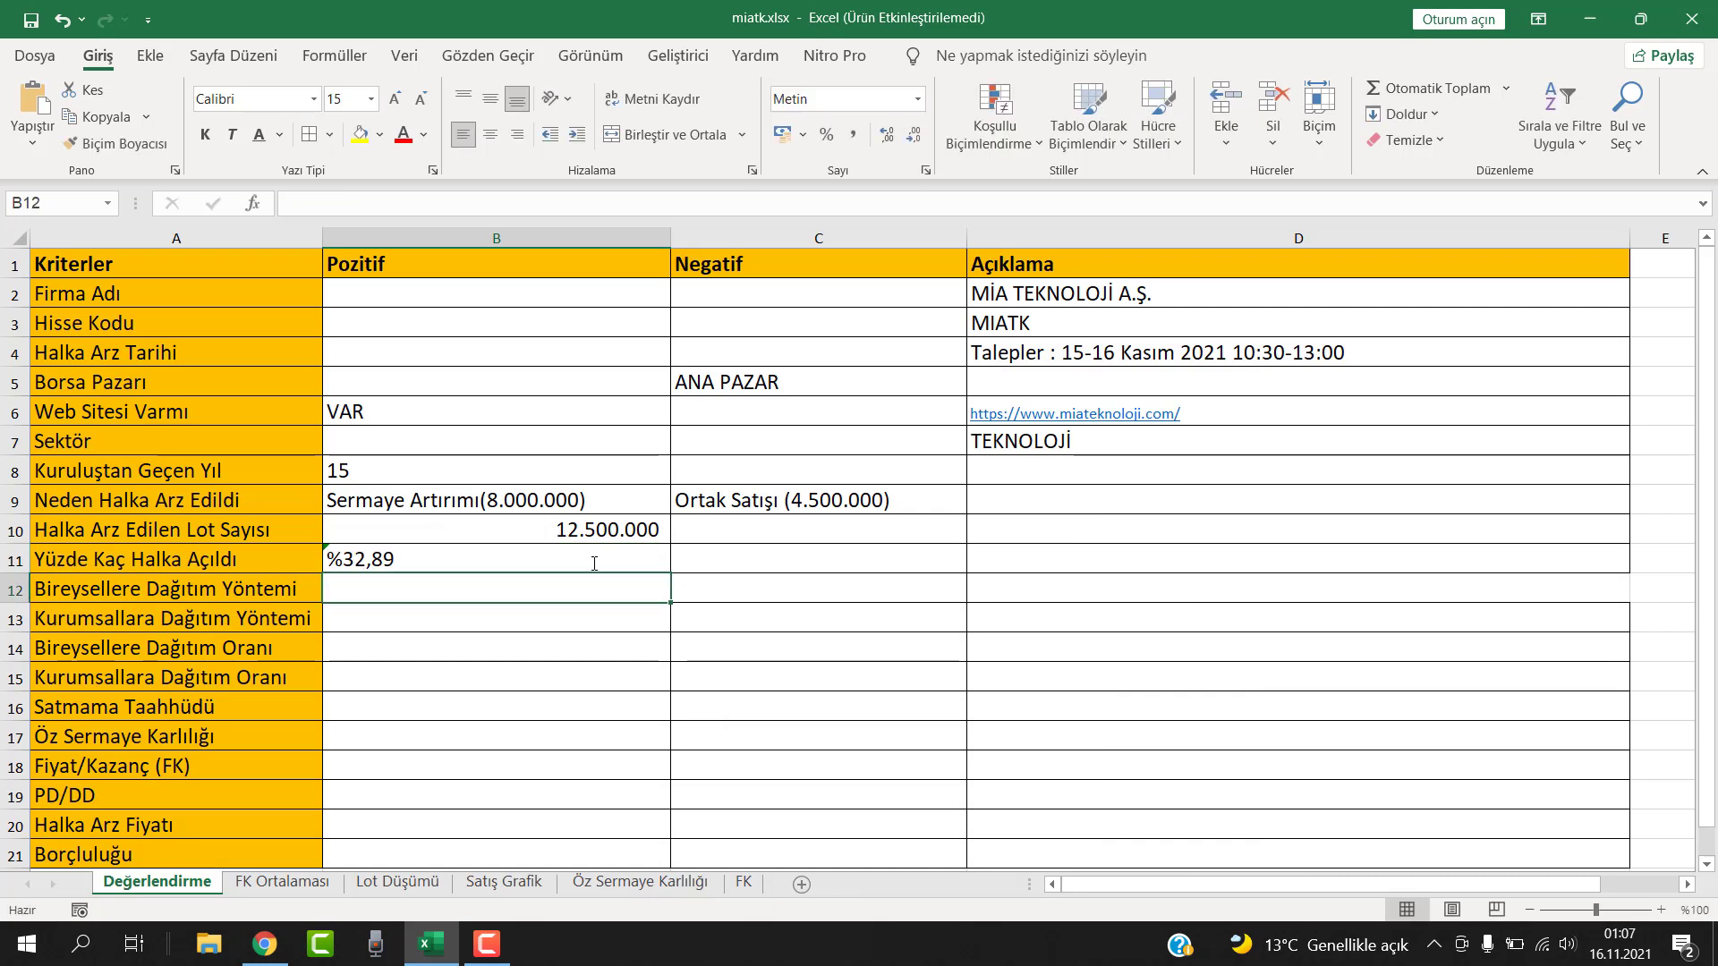
Enter EŞİT as Pozitif for both Bireysellere Dağıtım Yöntemi and Kurumsallara Dağıtım Yöntemi
left_click(575, 535)
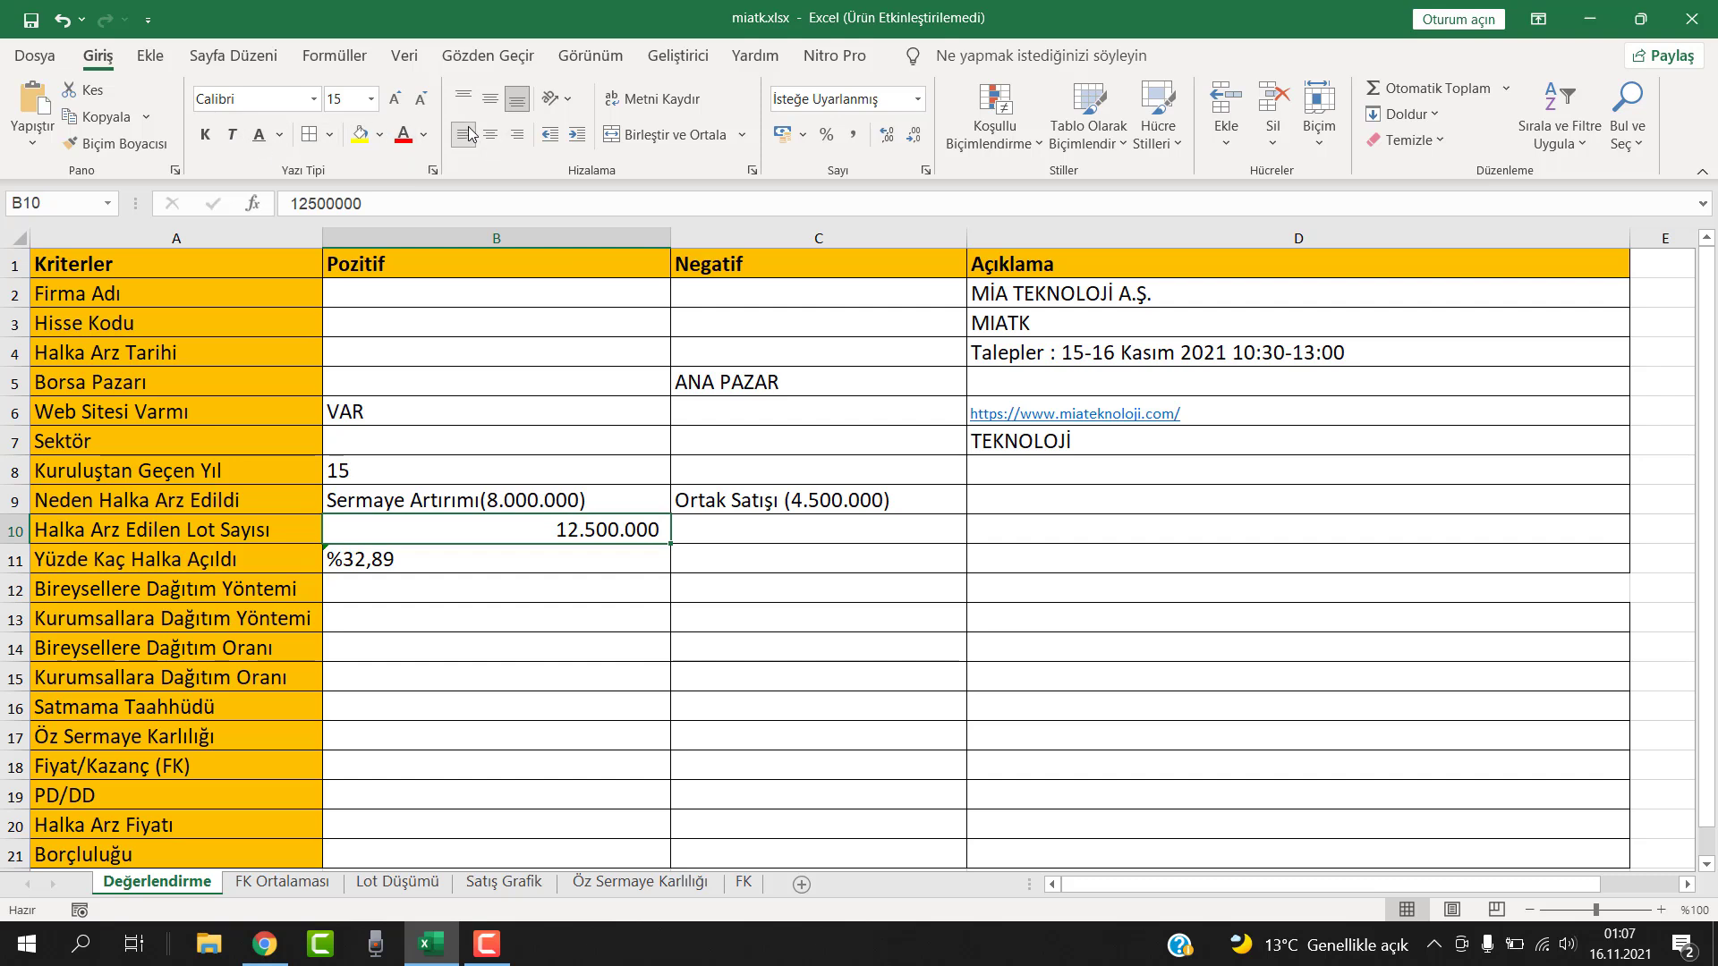
left_click_drag(524, 552, 502, 592)
left_click(510, 583)
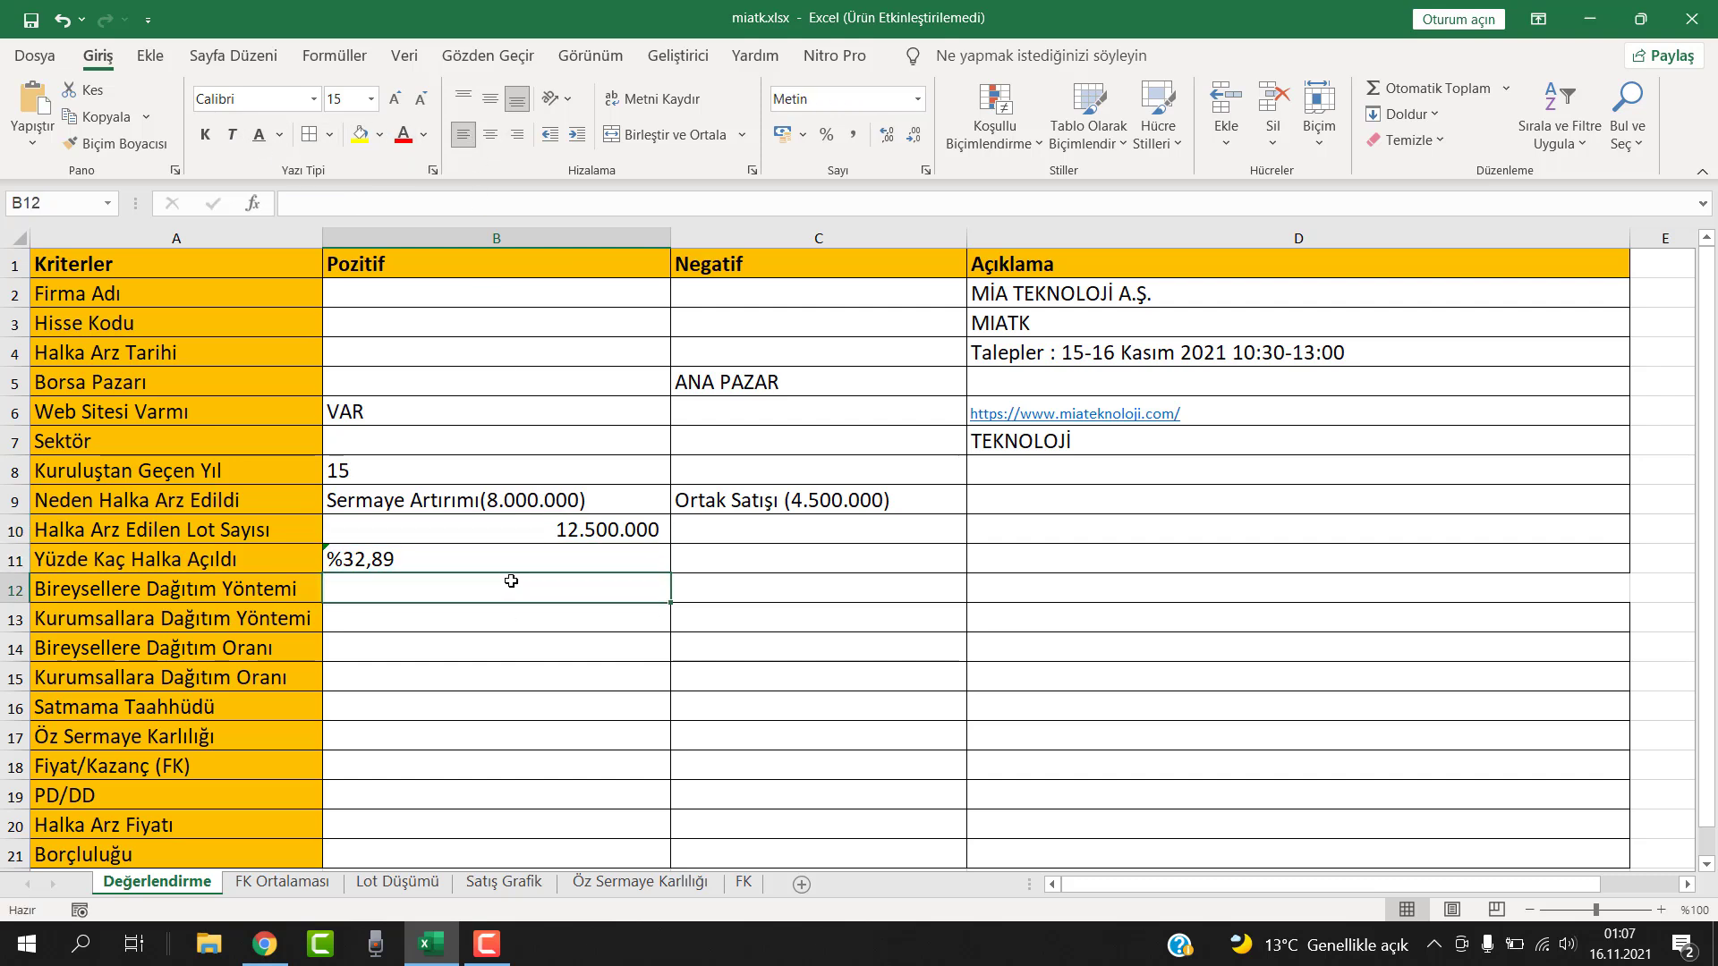
type("EŞİT")
key("Return")
type("EŞİT")
key("Return")
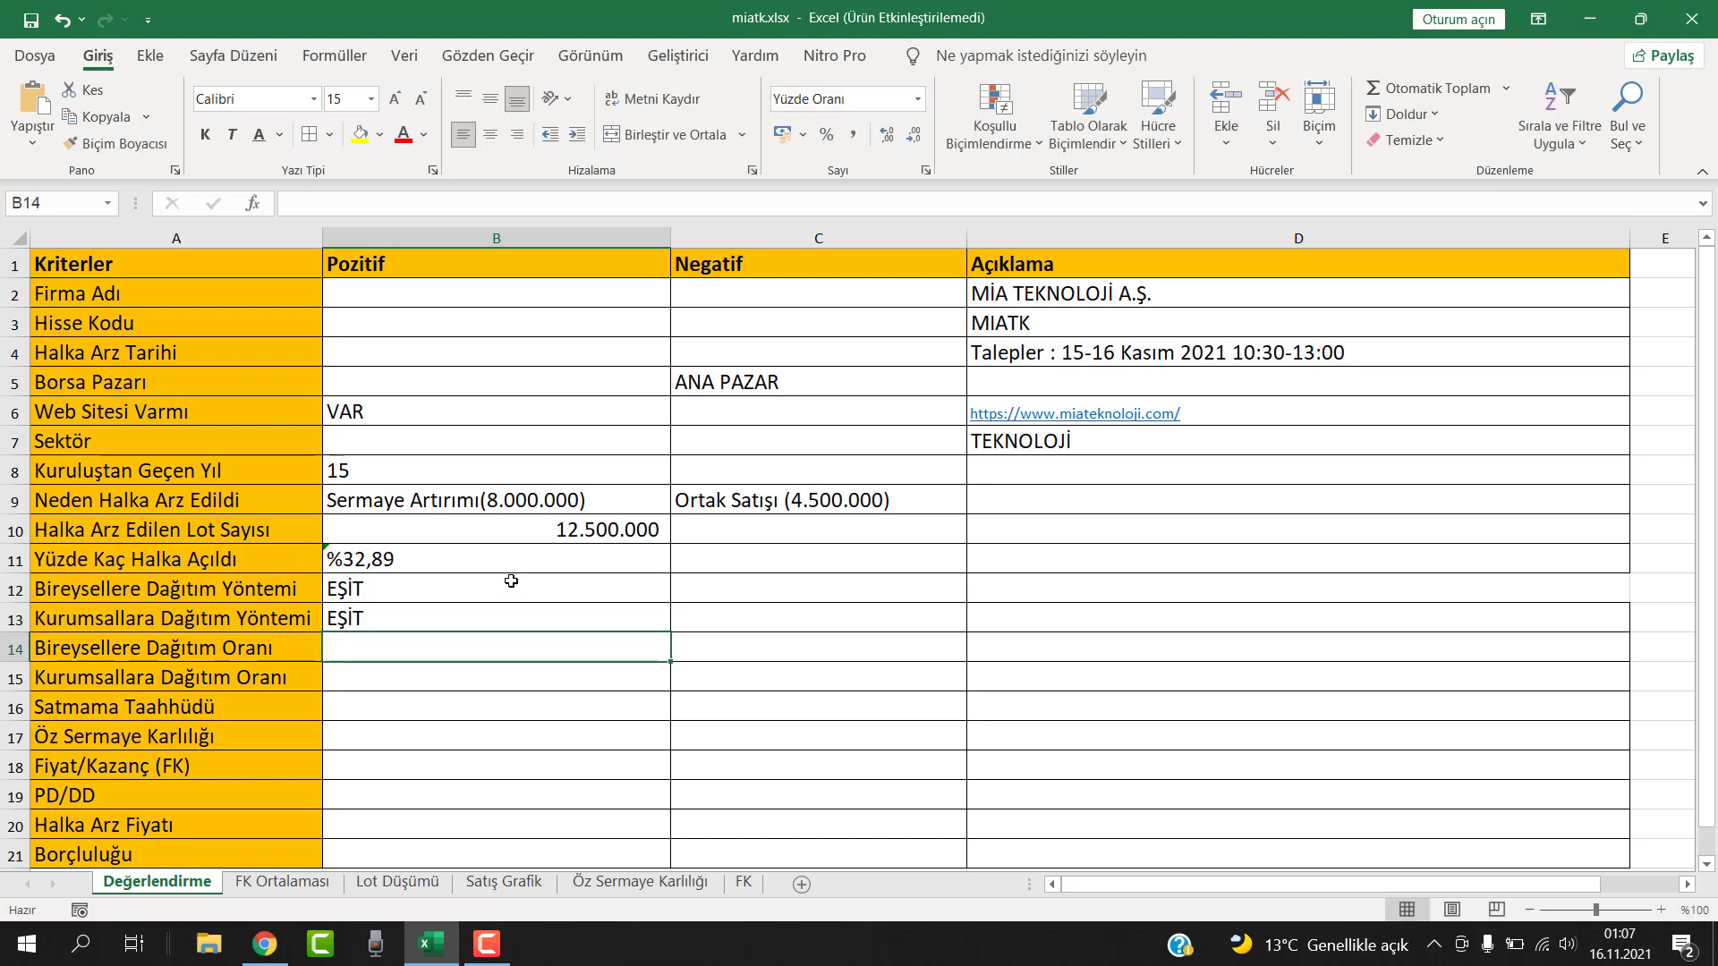
Enter a dash as Pozitif for the Bireysellere and Kurumsallara Dağıtım Oranı rows, and VAR for Satmama Taahhüdü
type("-")
key("Return")
type("-")
key("Return")
type("VAR")
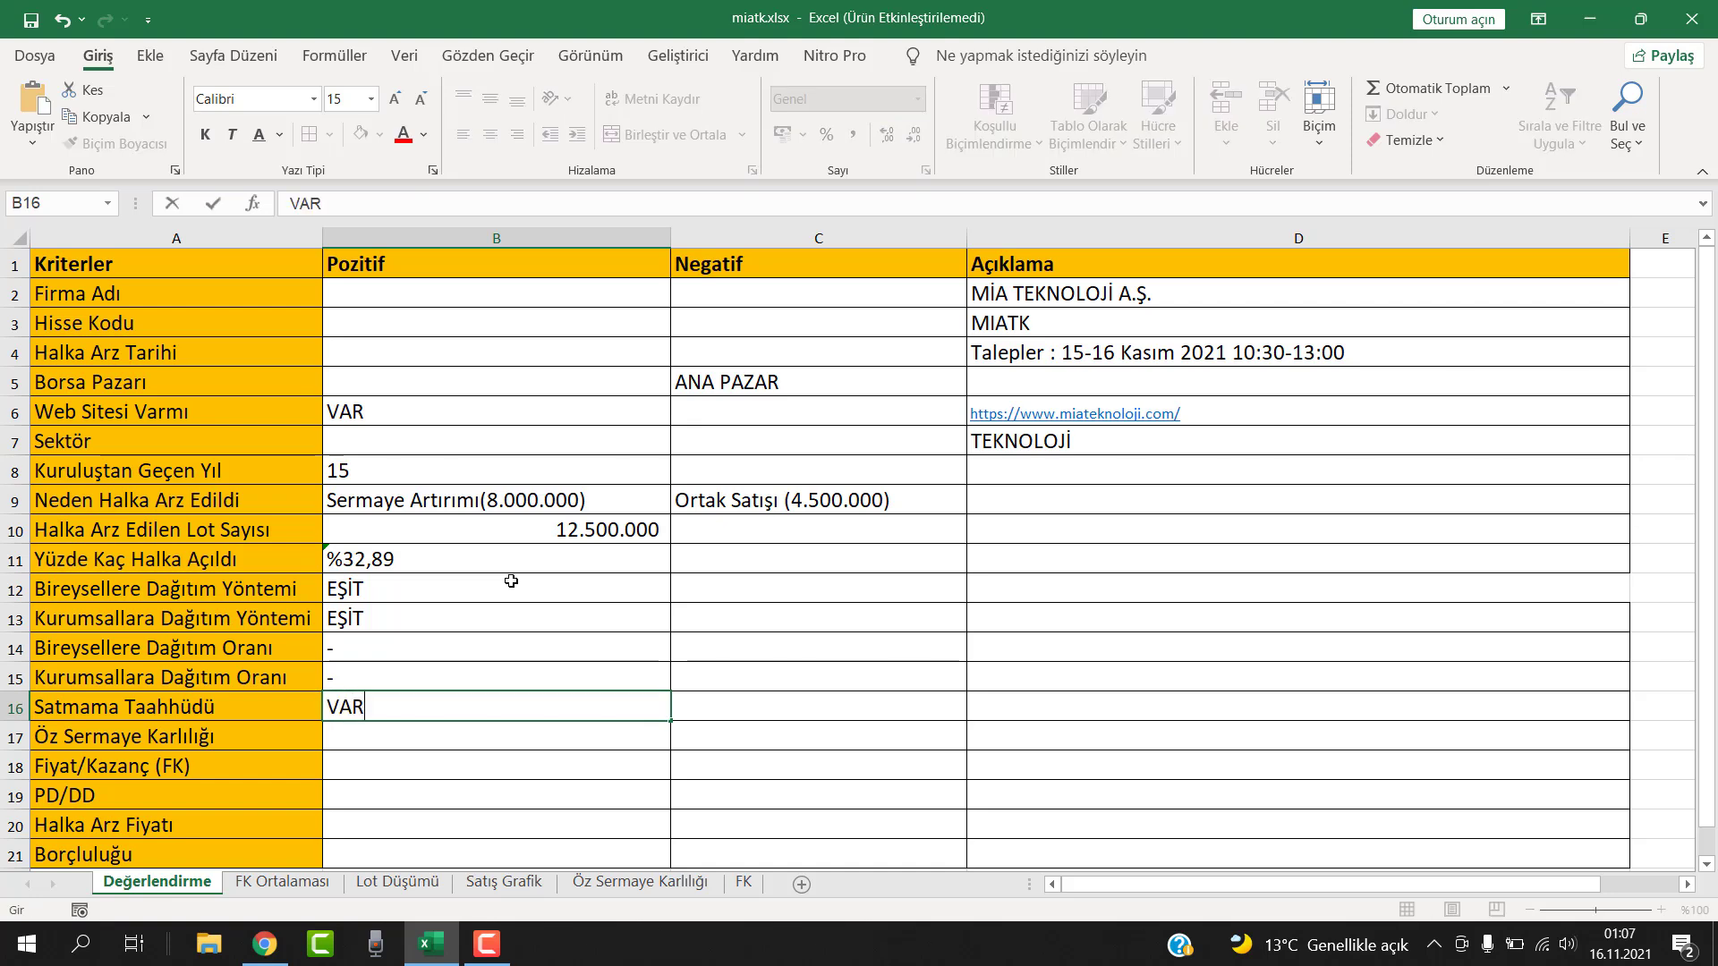
key("Tab")
left_click(264, 944)
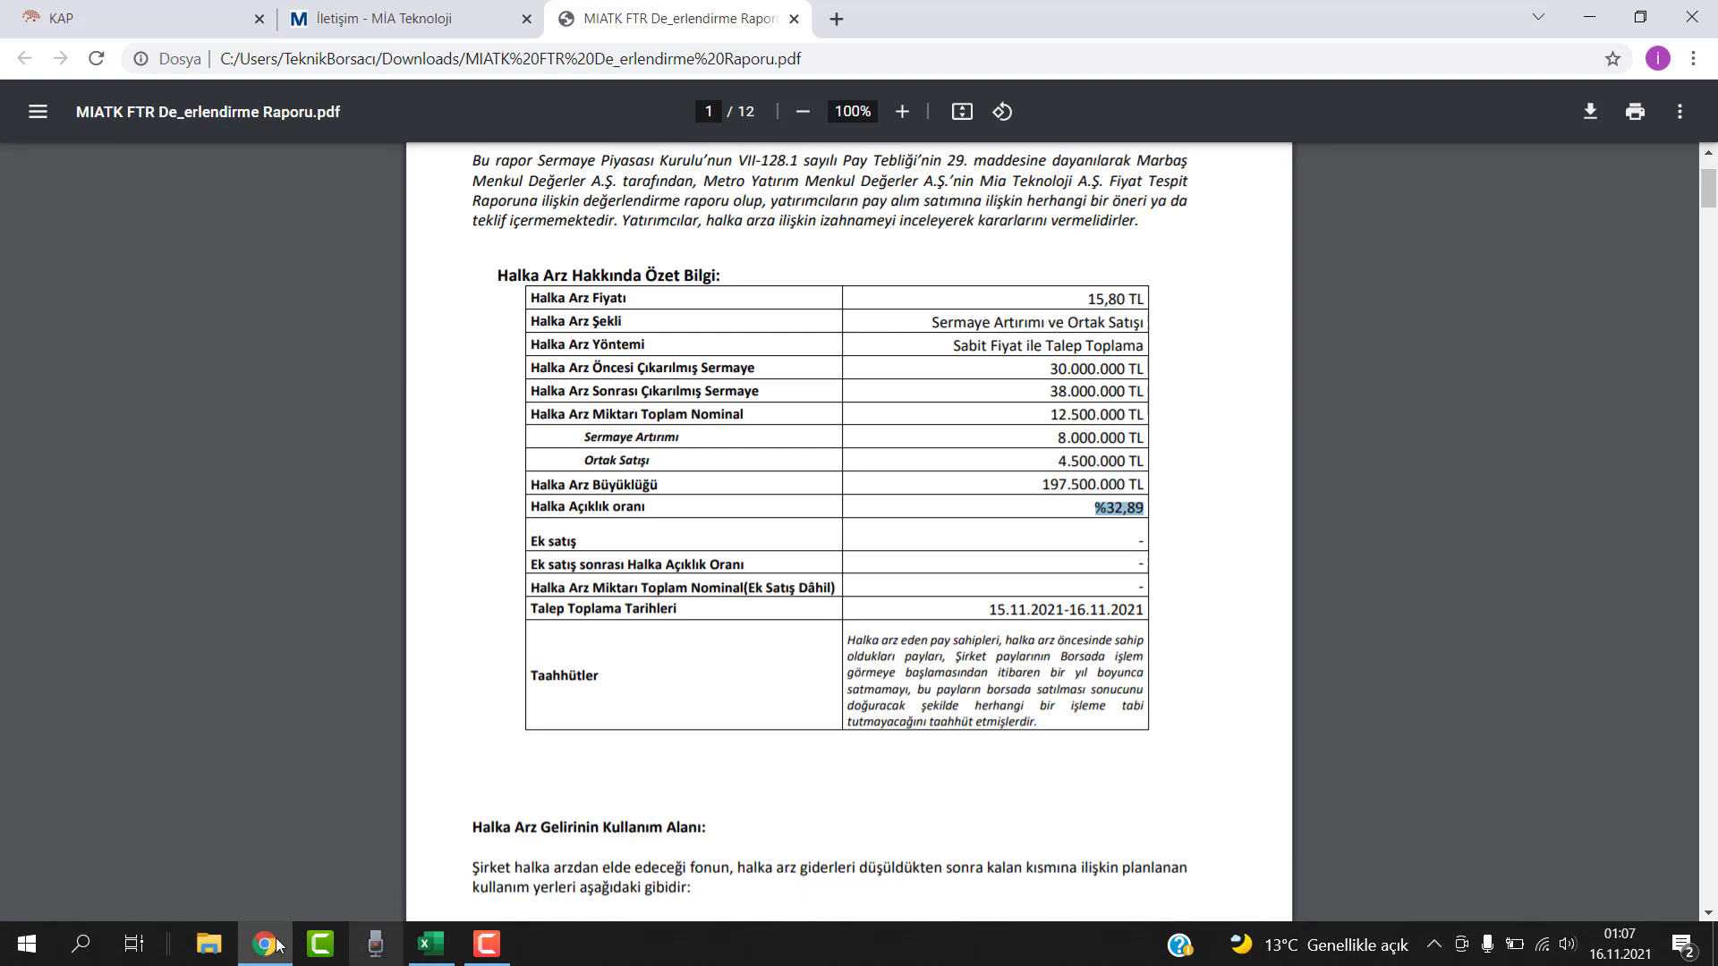
left_click(430, 944)
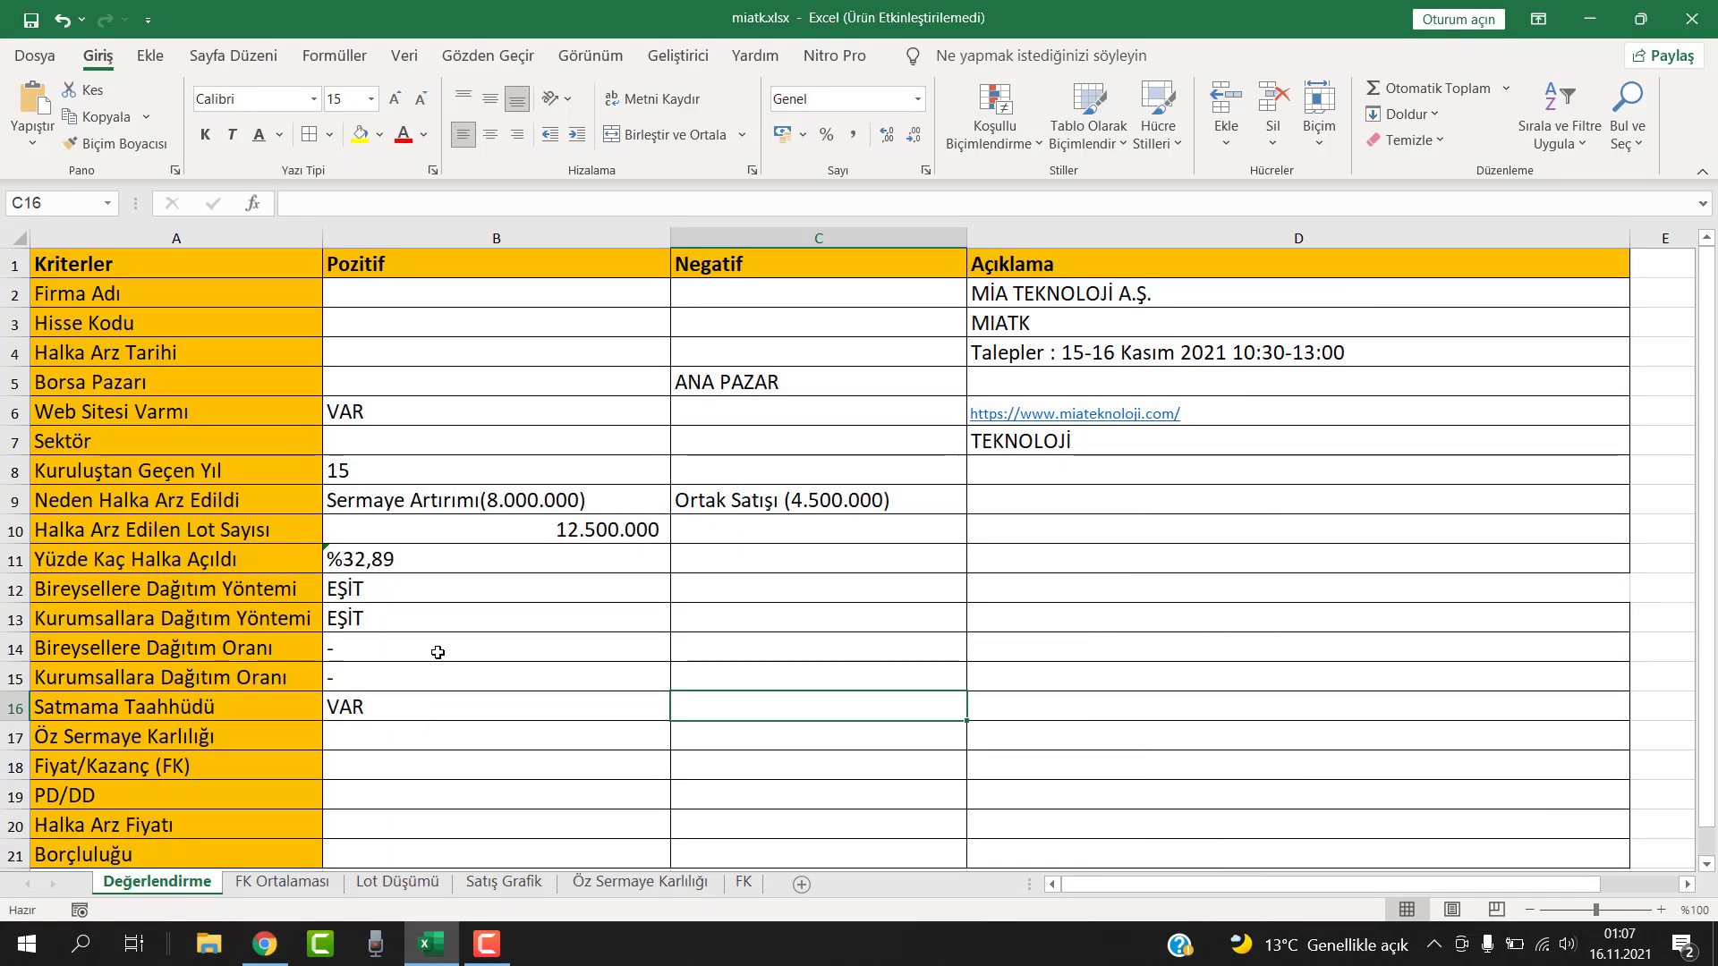
left_click(454, 522)
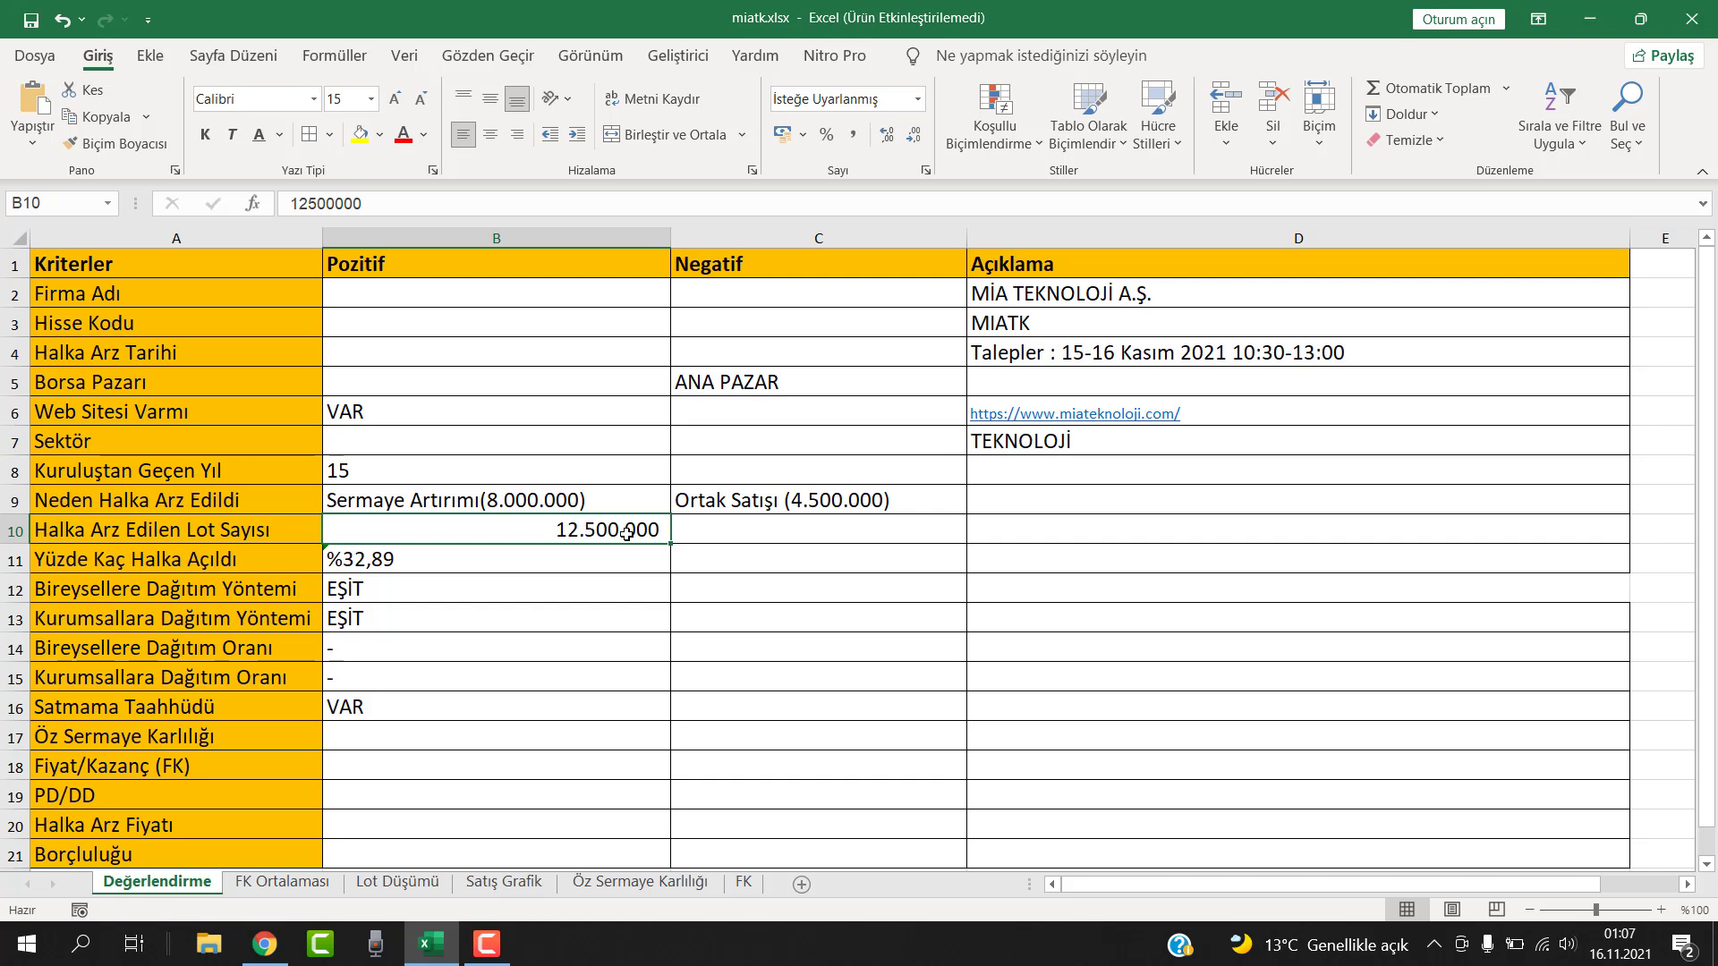
Switch to Chrome and search Google for yeotk in a new tab
left_click(271, 957)
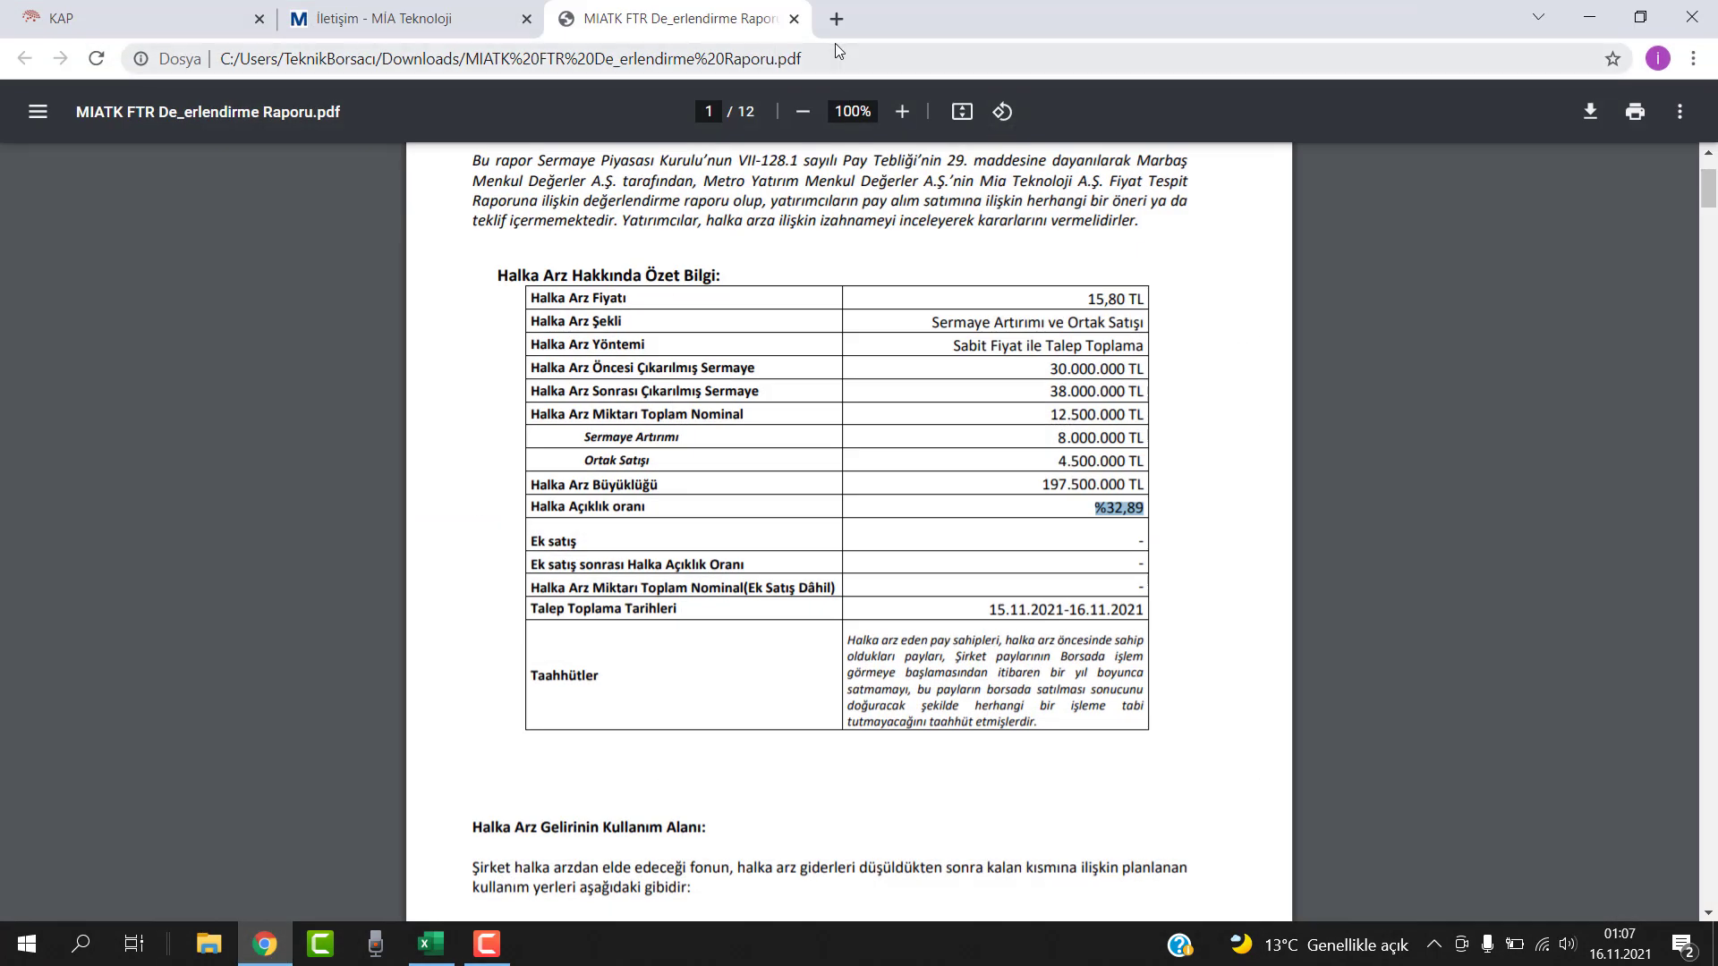
left_click(834, 18)
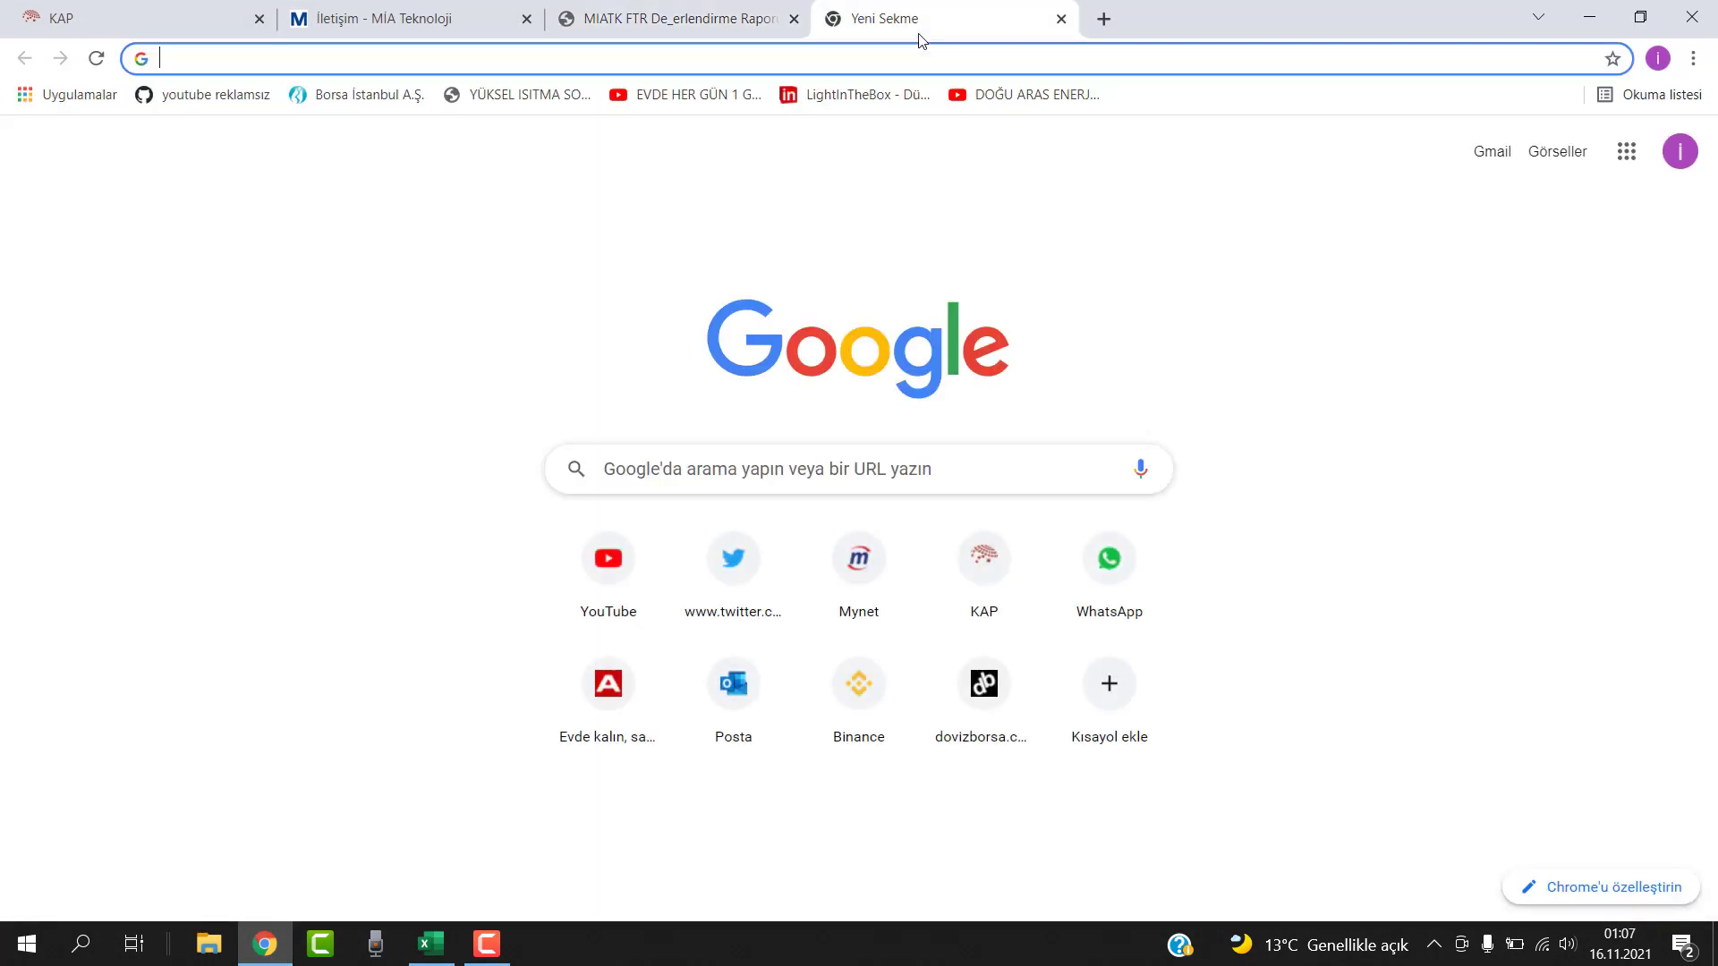
type("yeotk")
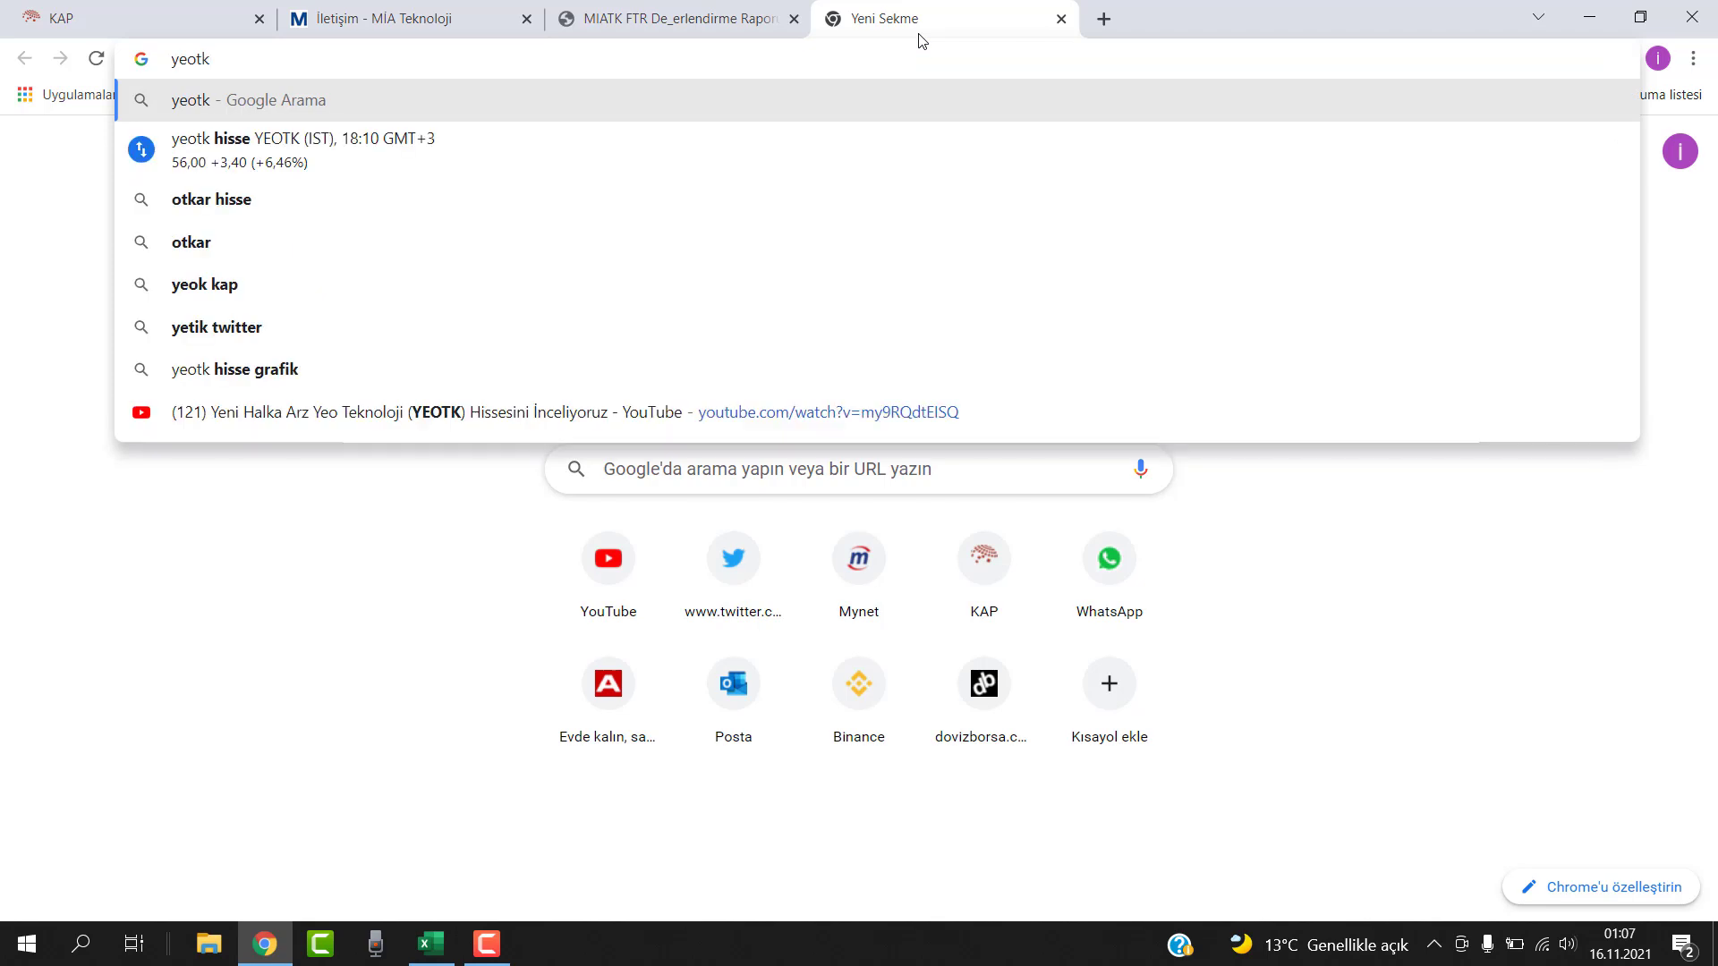
key("Return")
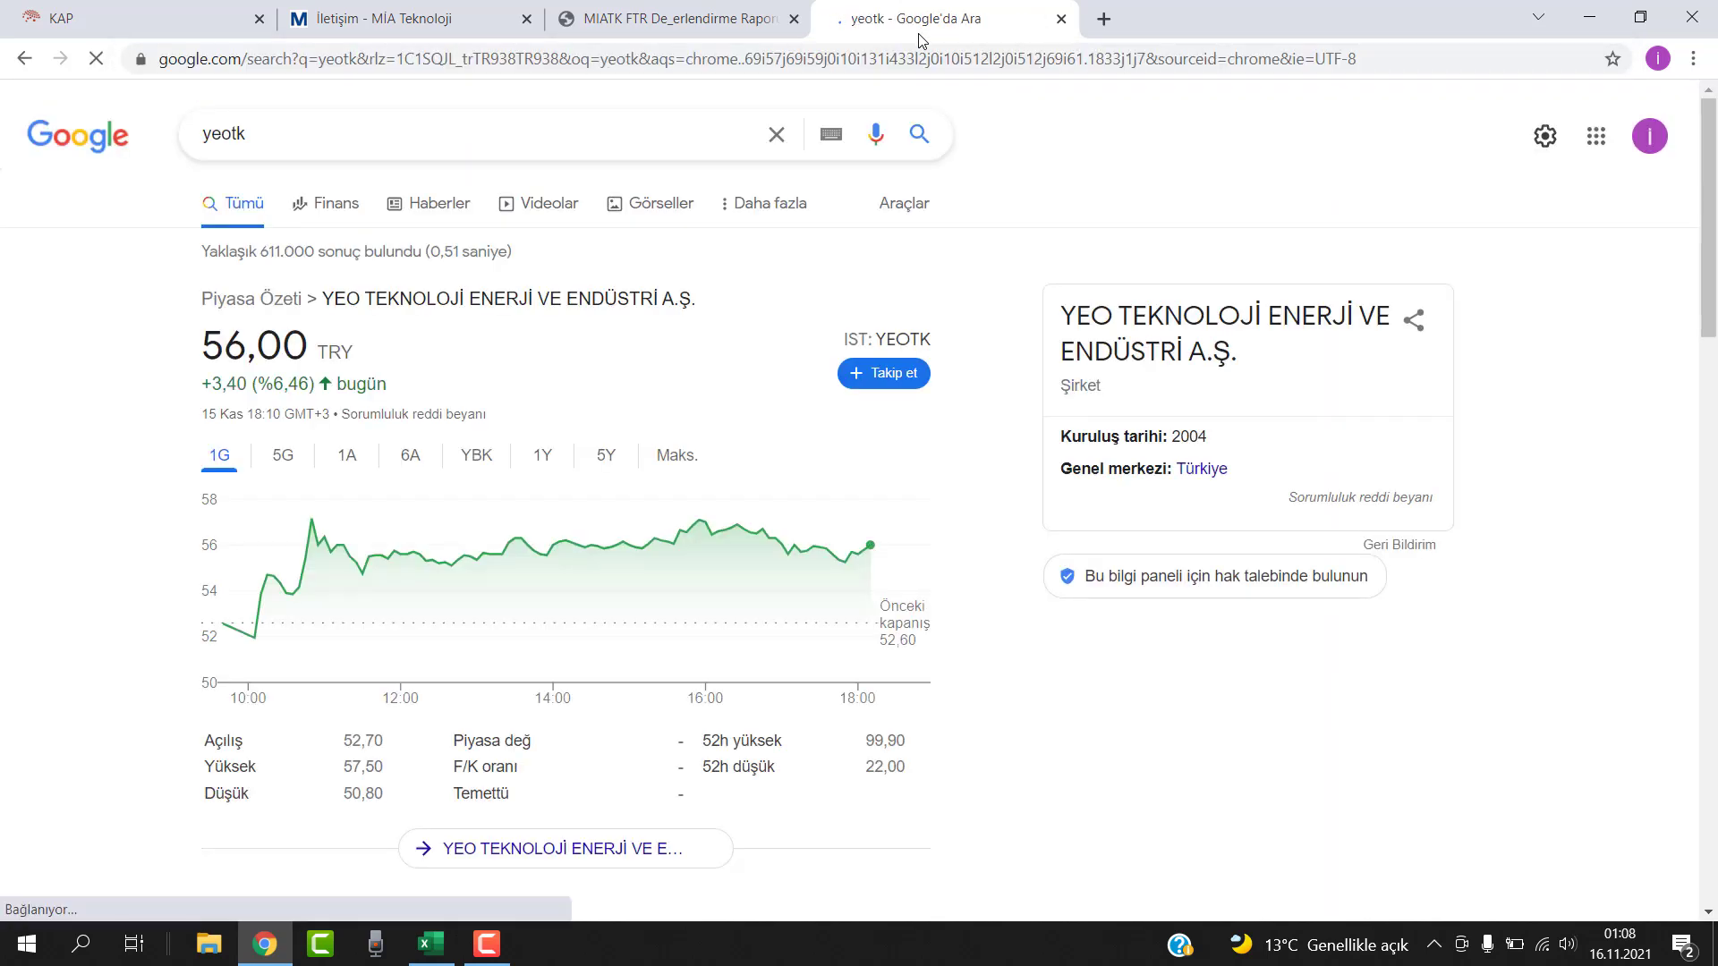
Search Google for yeotk halka arz fiyatı and highlight the Halka Arz Fiyatı value in the top result
left_click(618, 142)
type("ha")
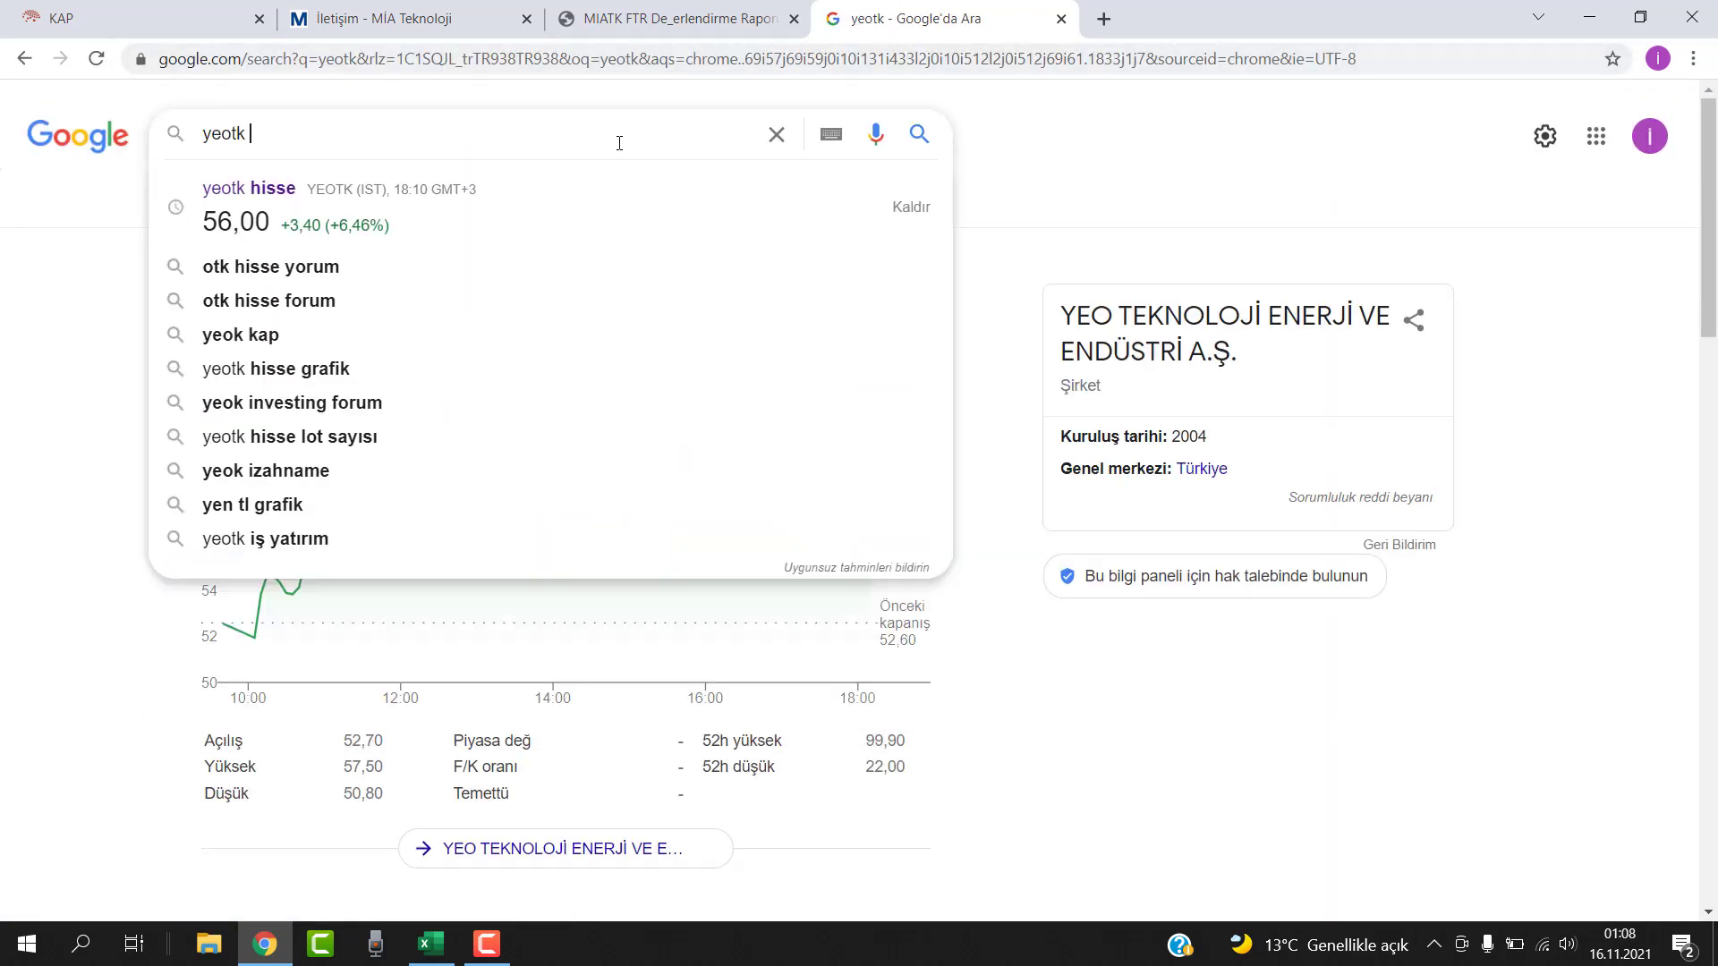
type("lka arz fiyatı")
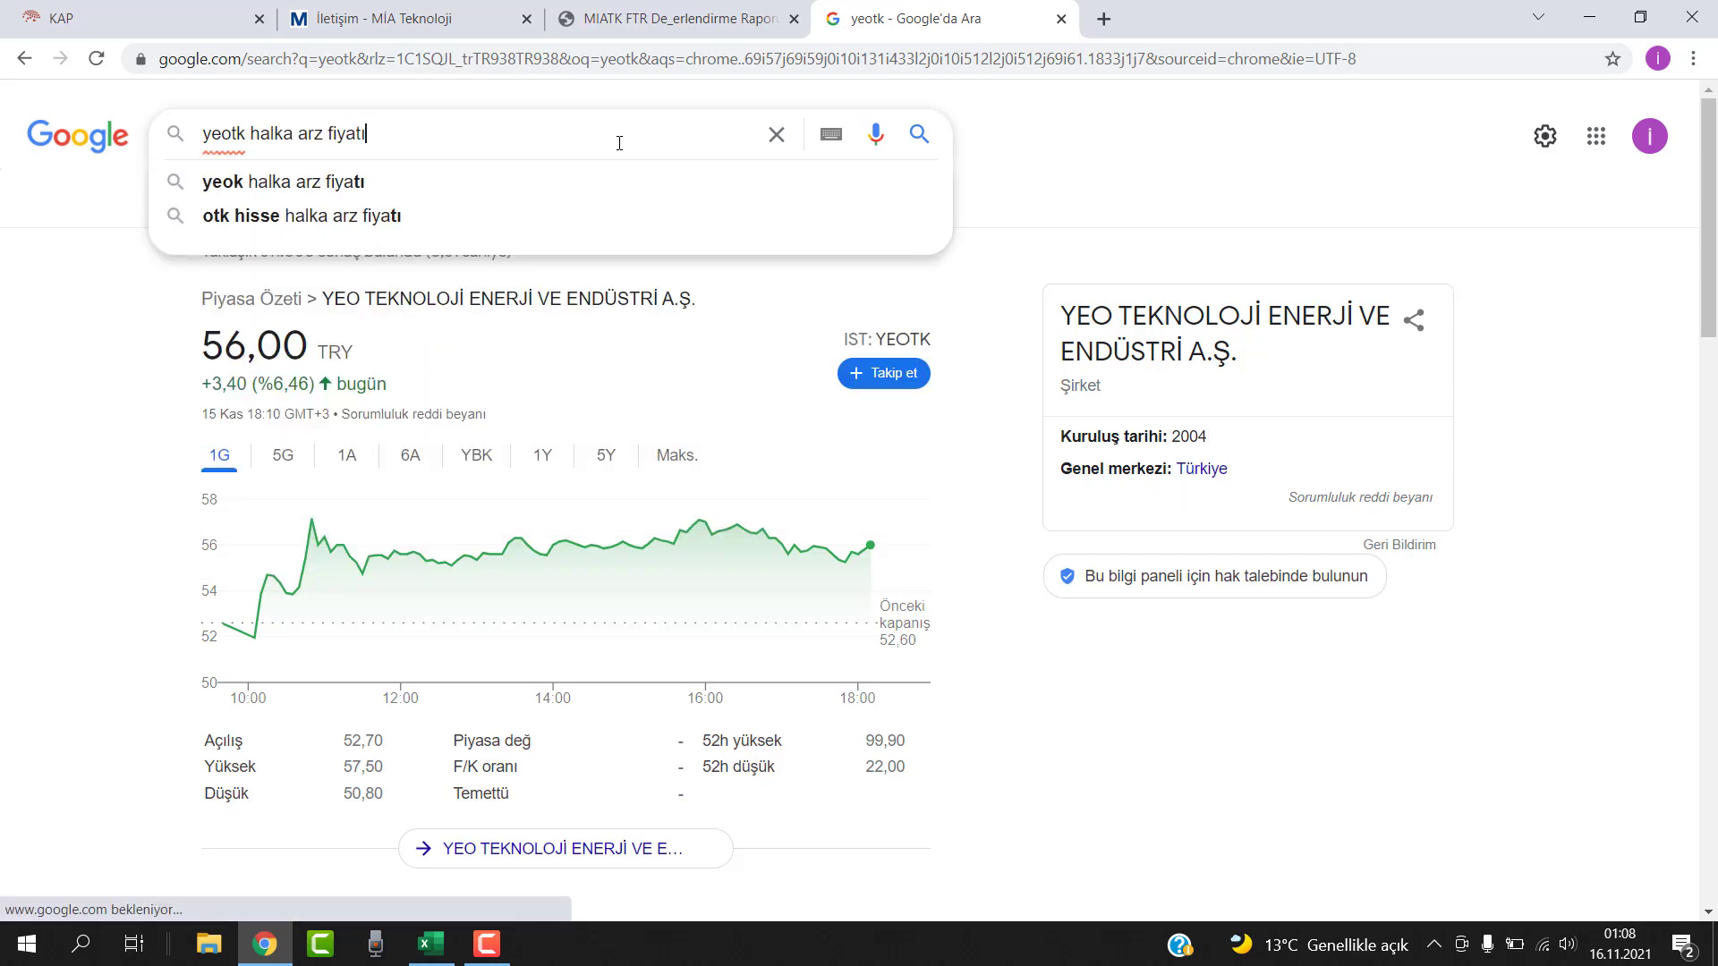
key("Return")
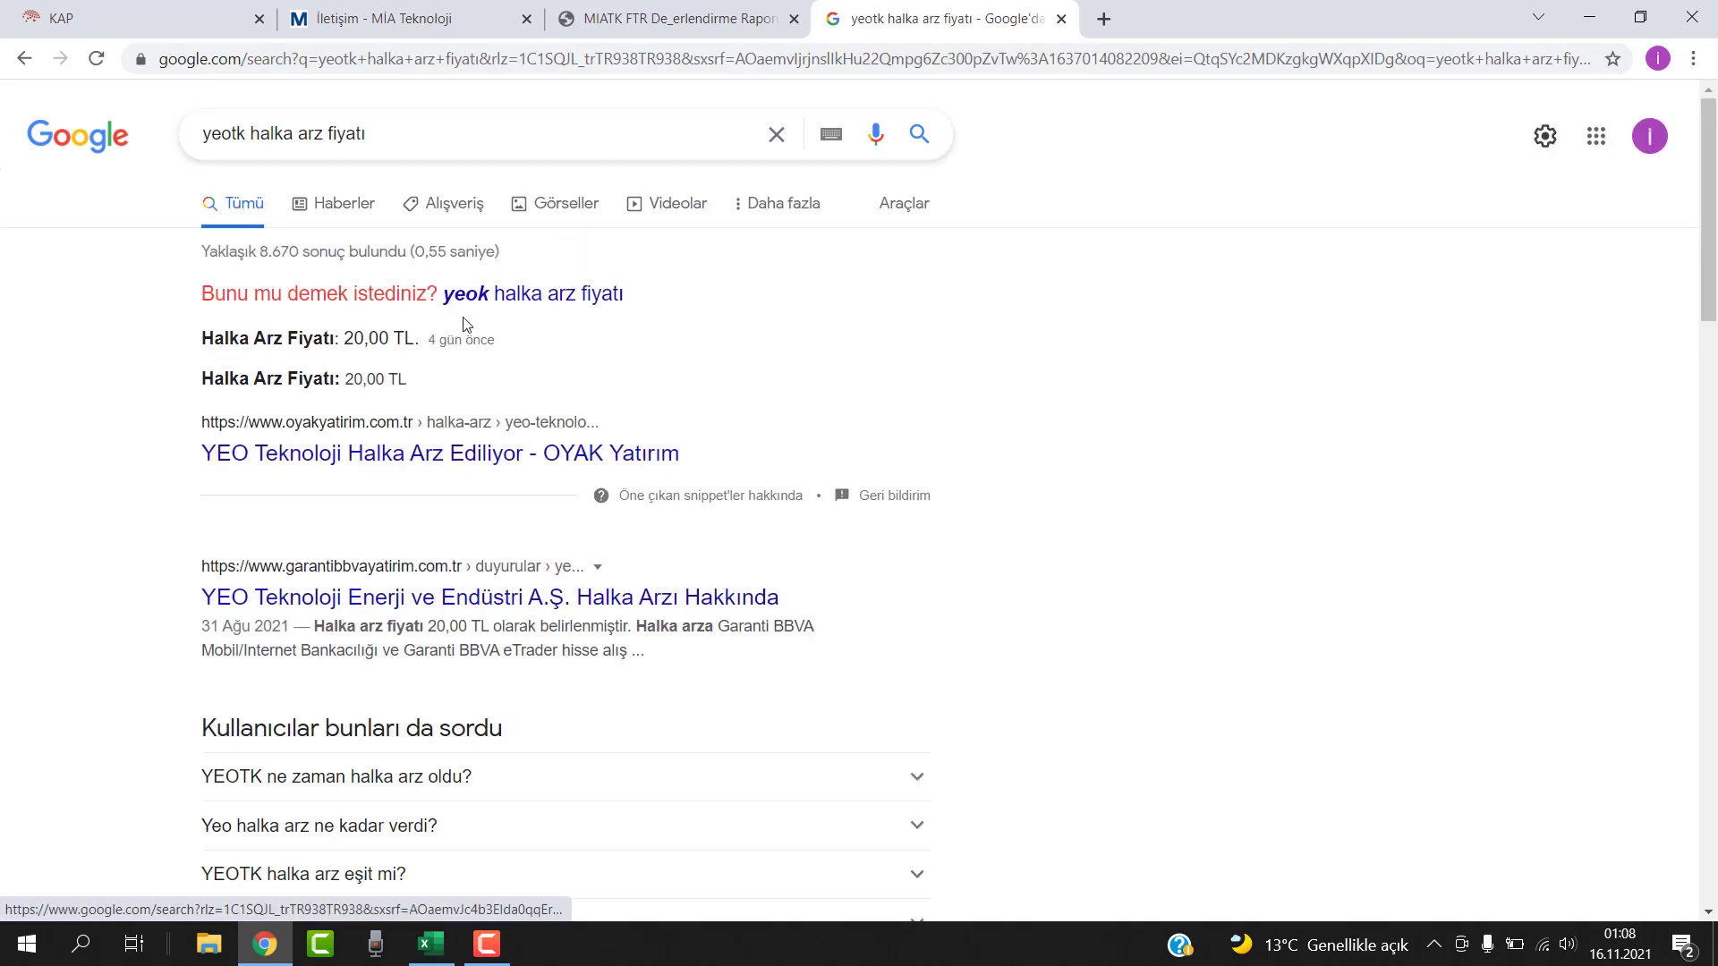
left_click_drag(418, 338, 340, 337)
Return to the yeotk results and highlight the current share price and the 52-week high
key("alt+Left")
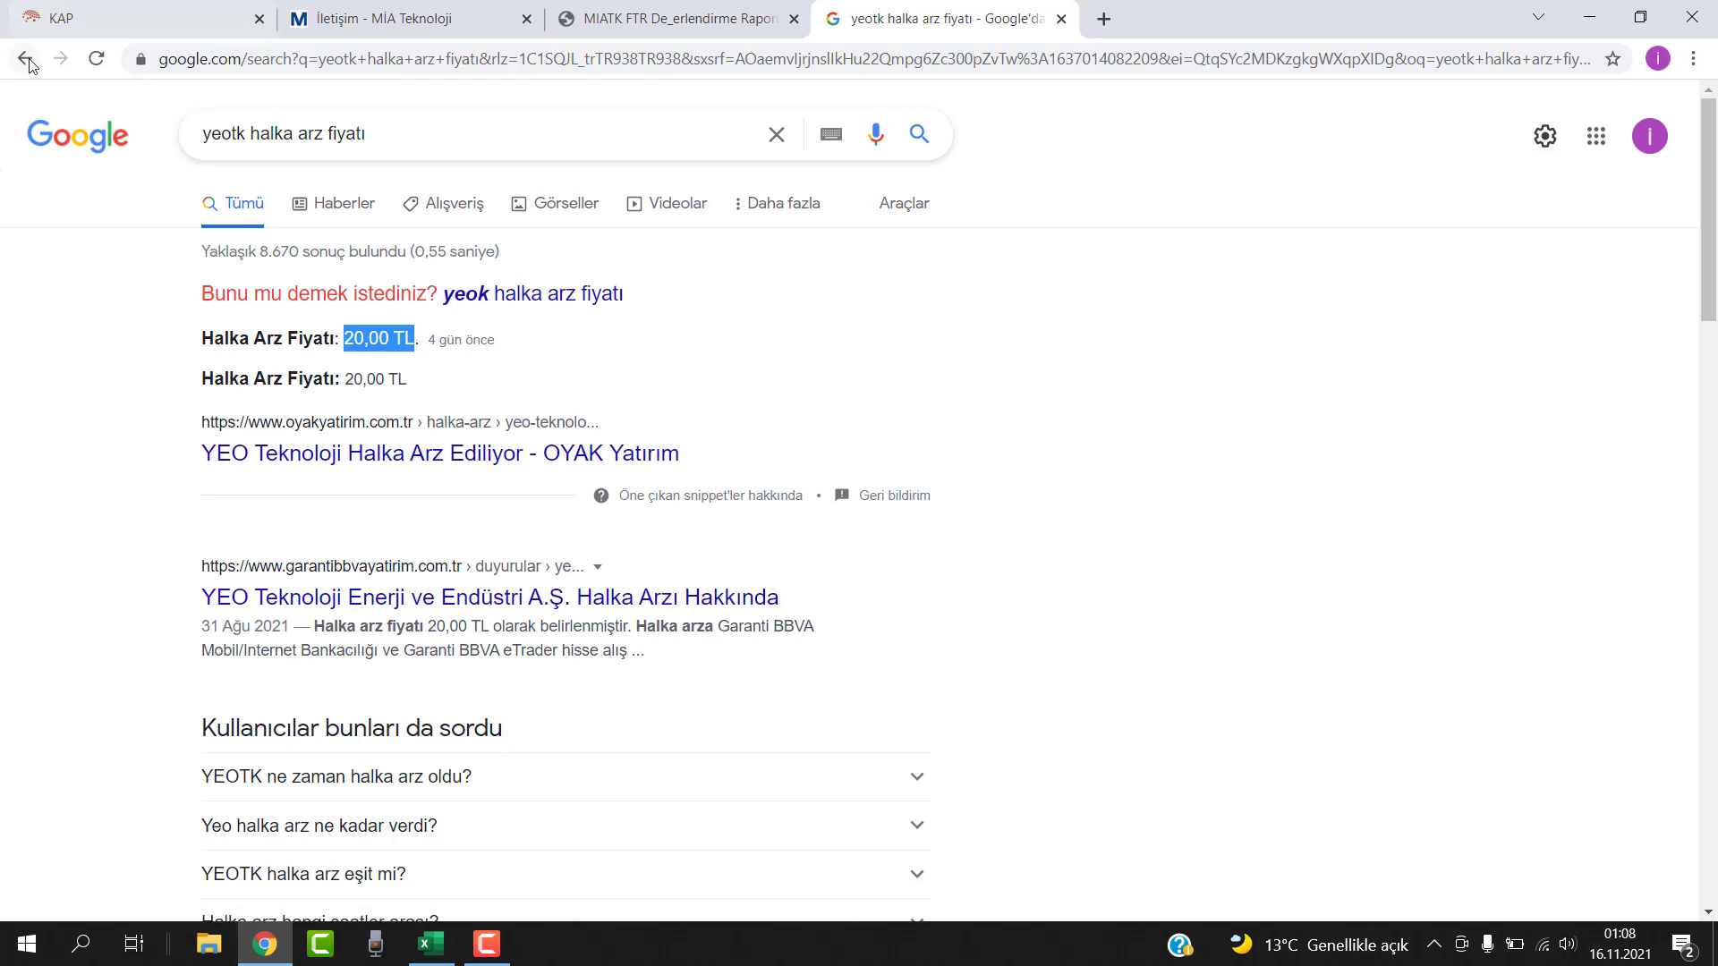
left_click_drag(198, 346, 394, 341)
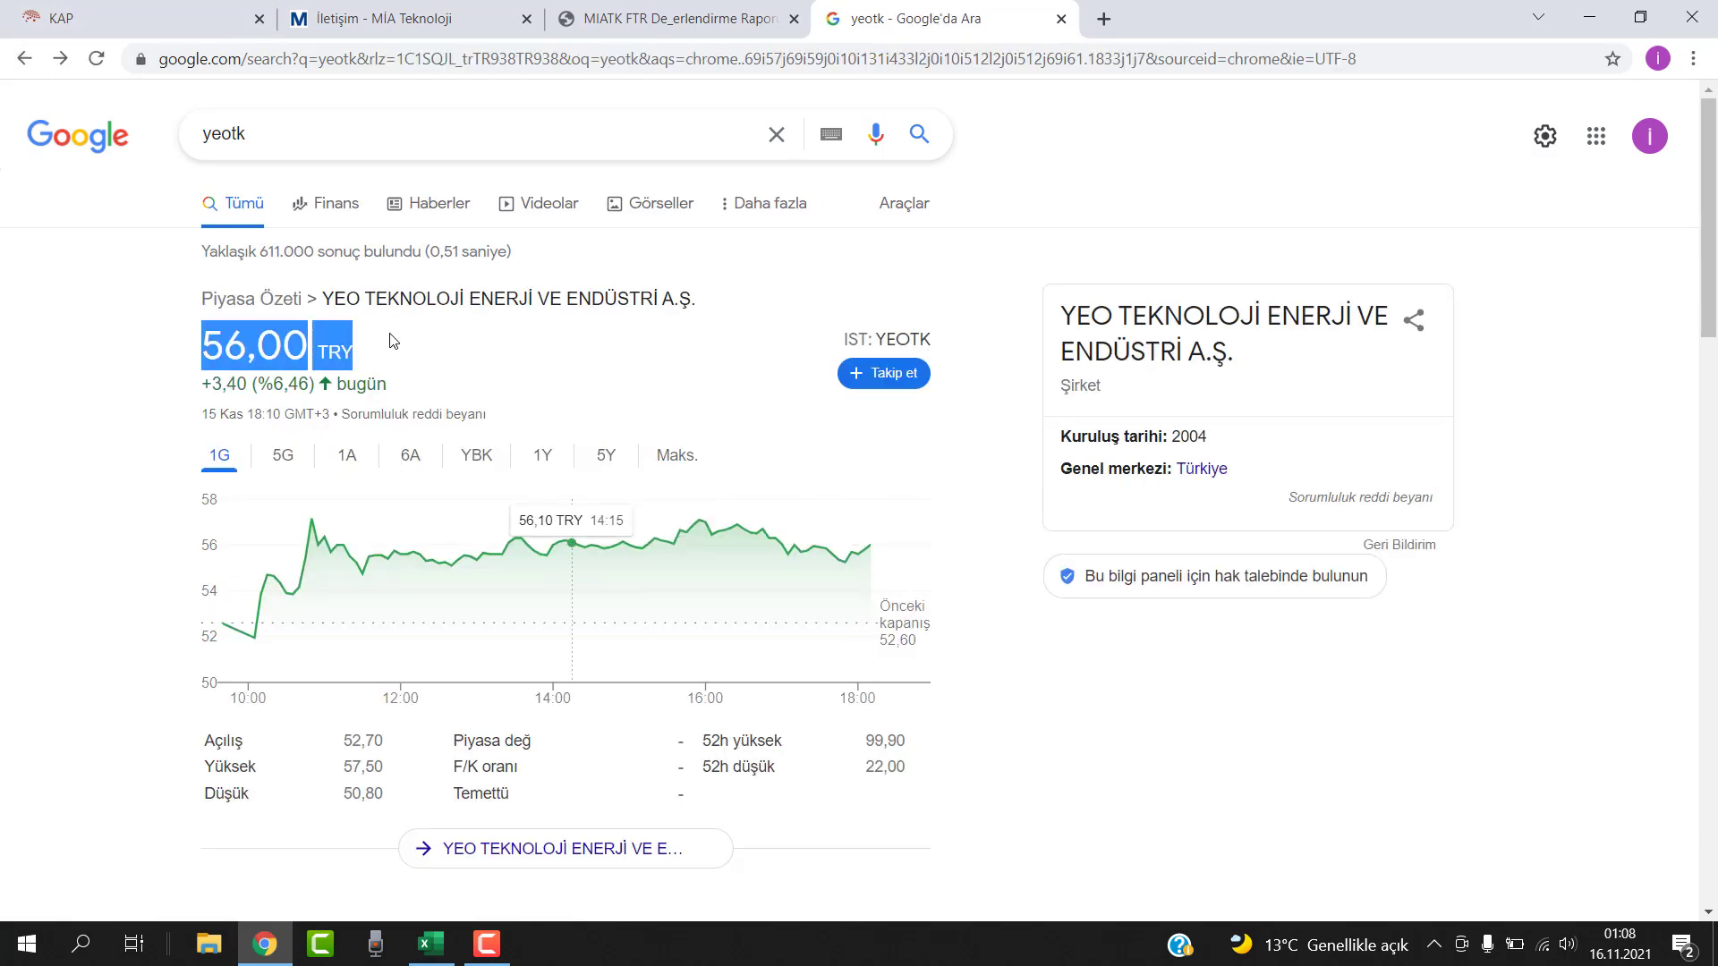
left_click(390, 341)
left_click_drag(914, 754, 868, 754)
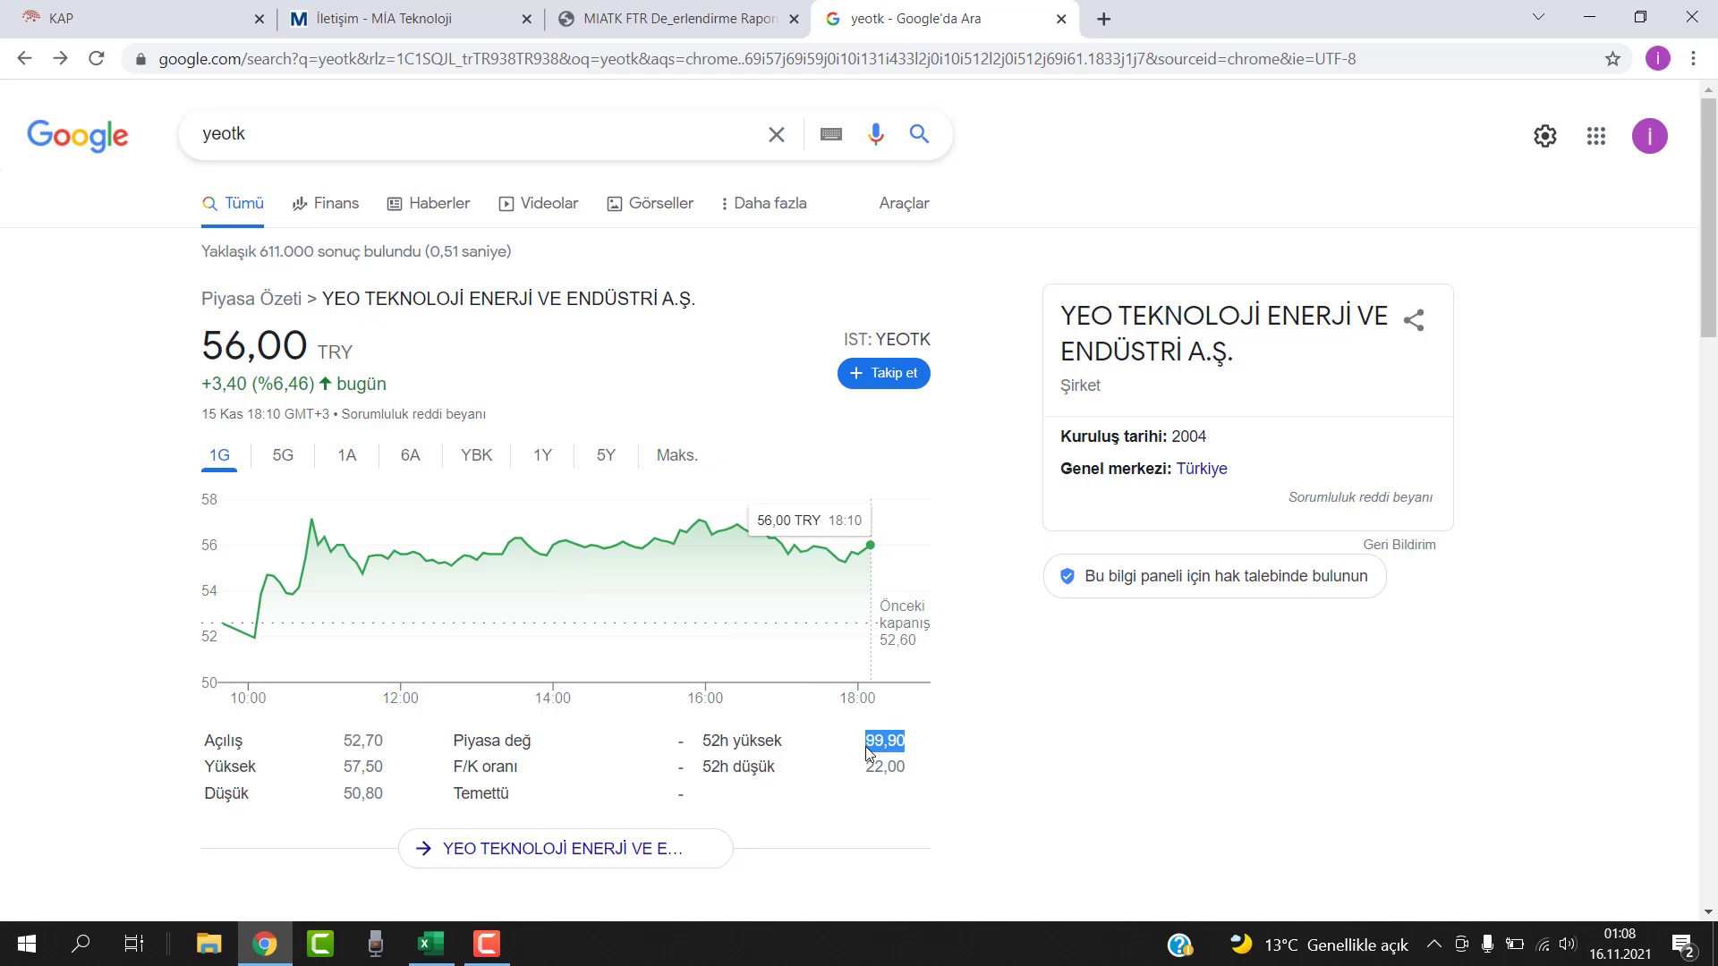
Search Google for yeotk kap and open YEO Teknoloji's company page on KAP
left_click(383, 148)
type("kap")
key("Return")
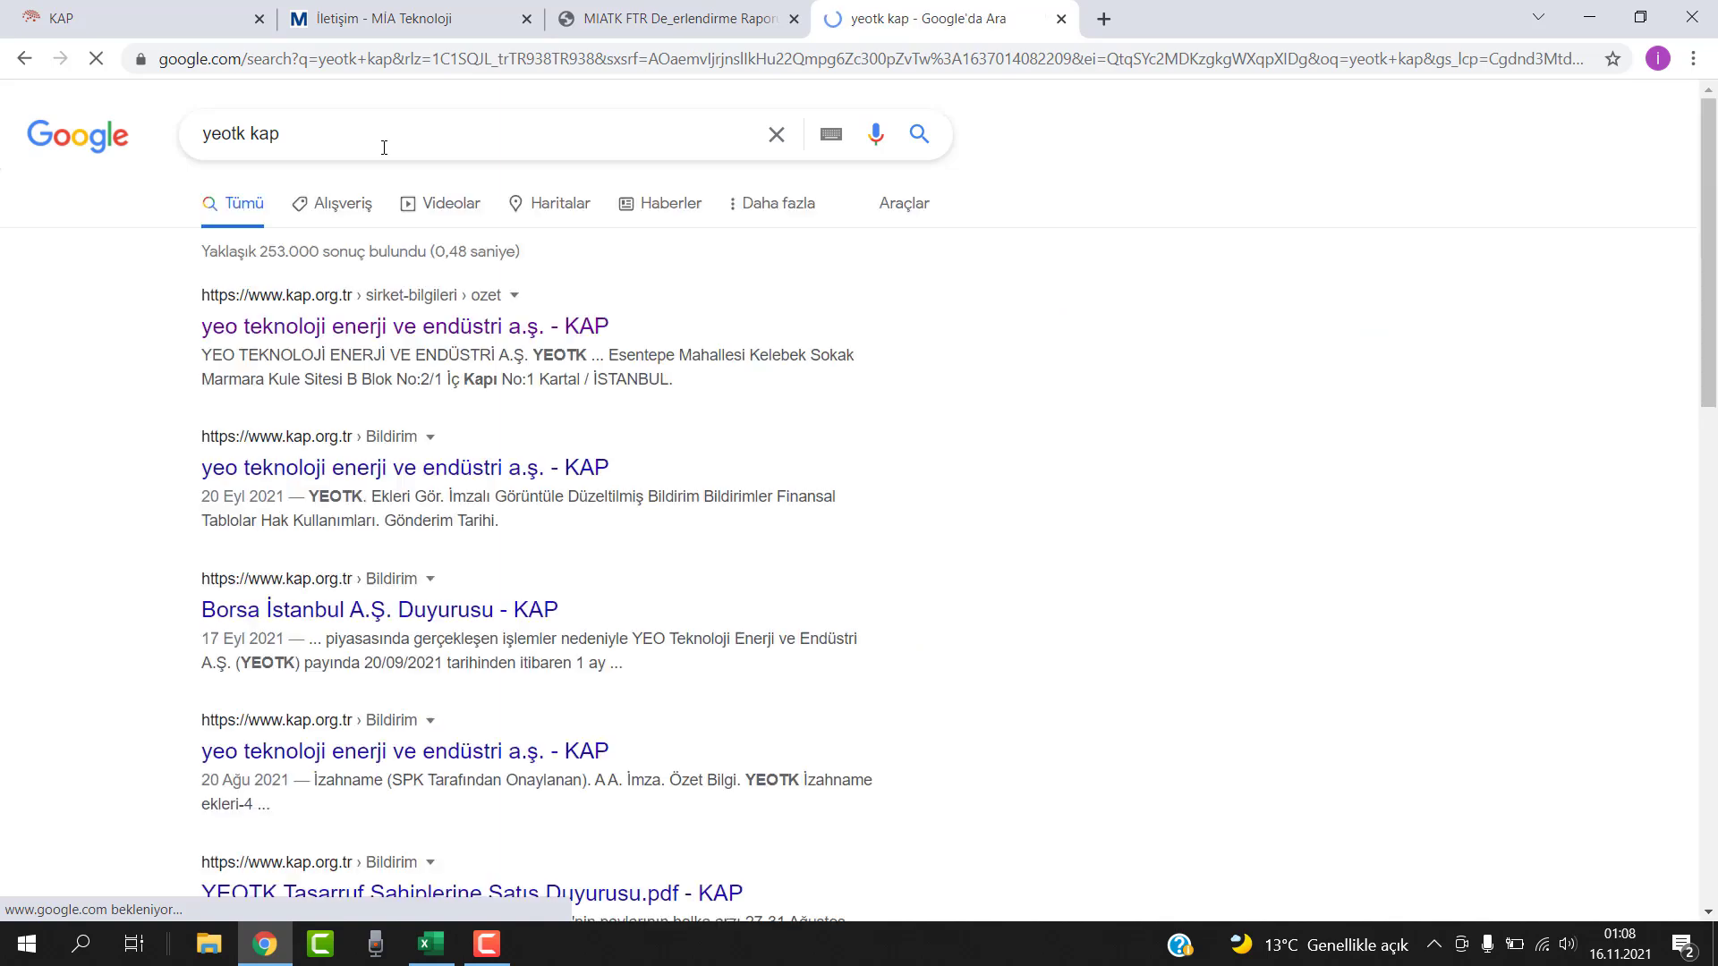
left_click(374, 325)
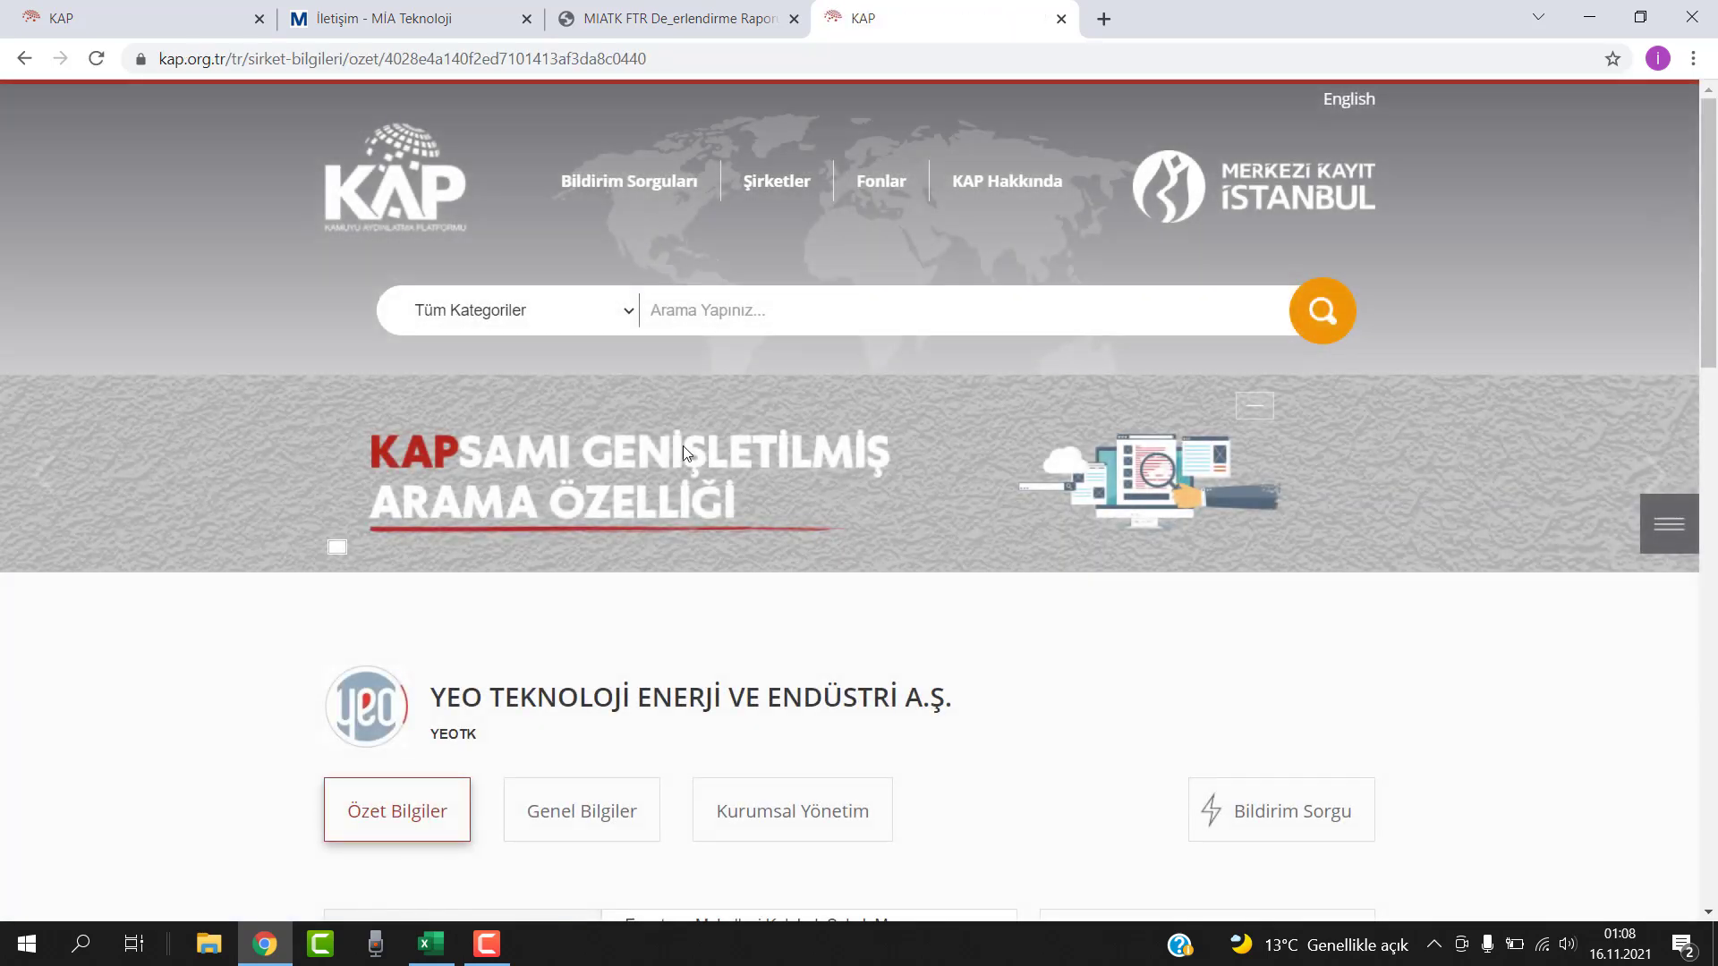
Open the Genel Bilgiler section of YEO Teknoloji's KAP page and examine the shareholder table with its capital amounts and ratios
scroll(696, 627, "down", 2)
scroll(644, 563, "down", 2)
left_click(599, 499)
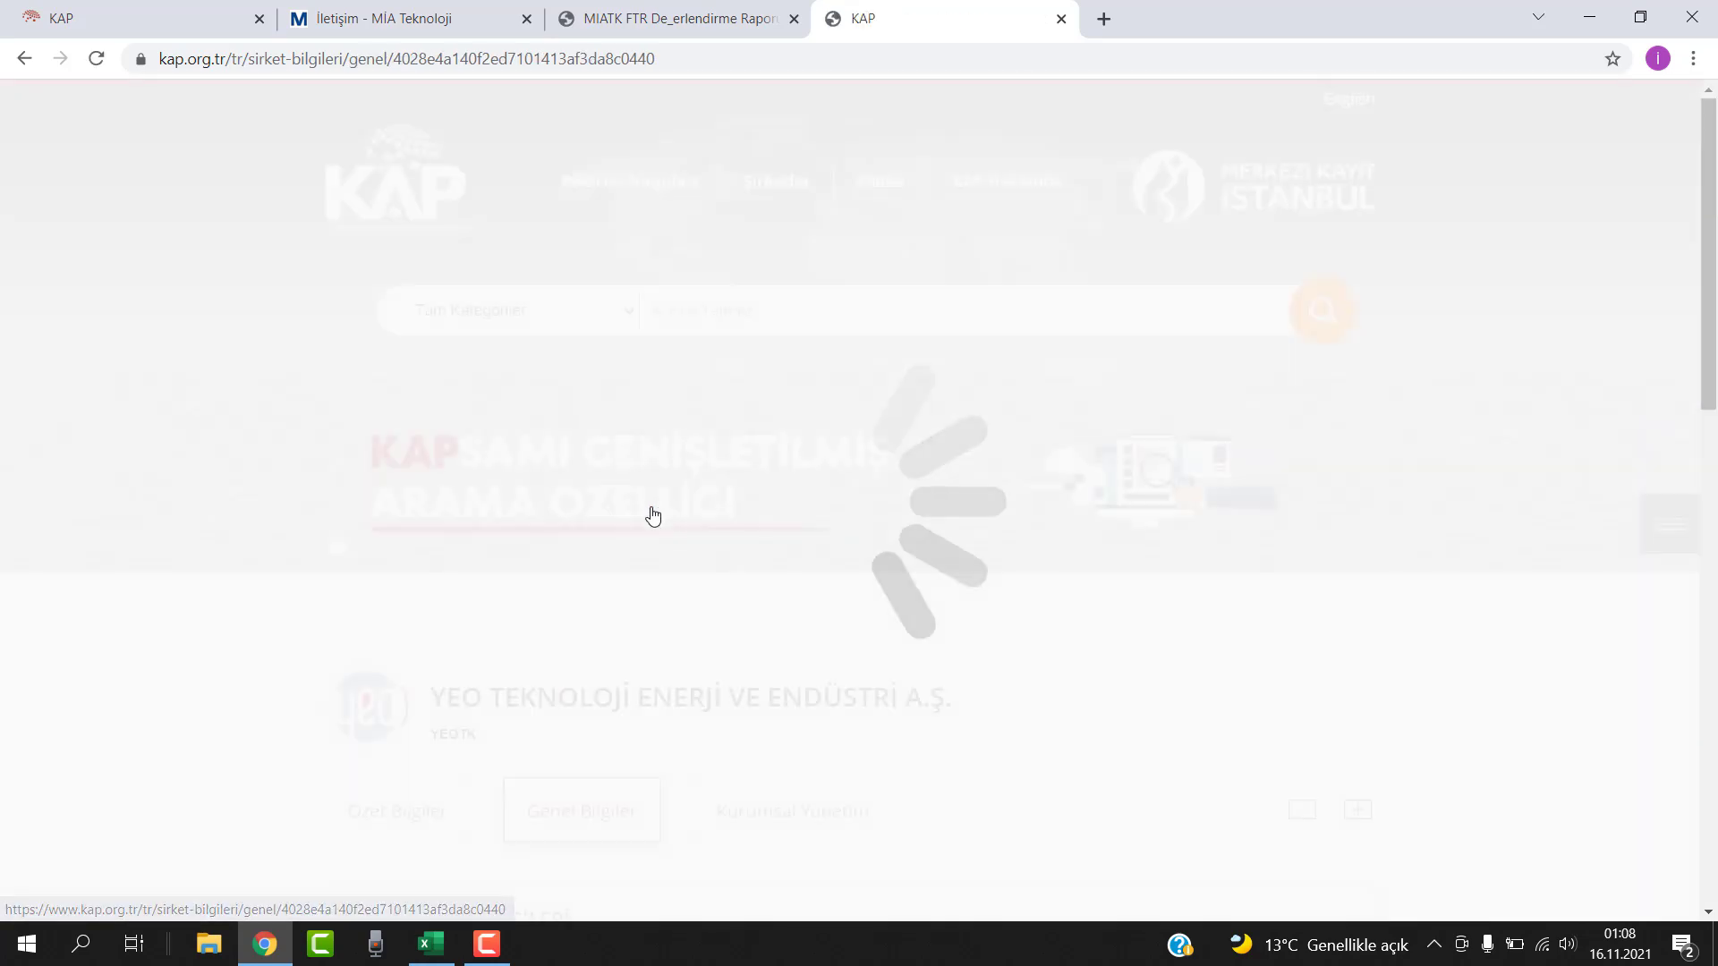
scroll(652, 514, "down", 5)
scroll(651, 499, "up", 2)
left_click(690, 527)
scroll(691, 540, "down", 3)
left_click_drag(1709, 343, 1715, 476)
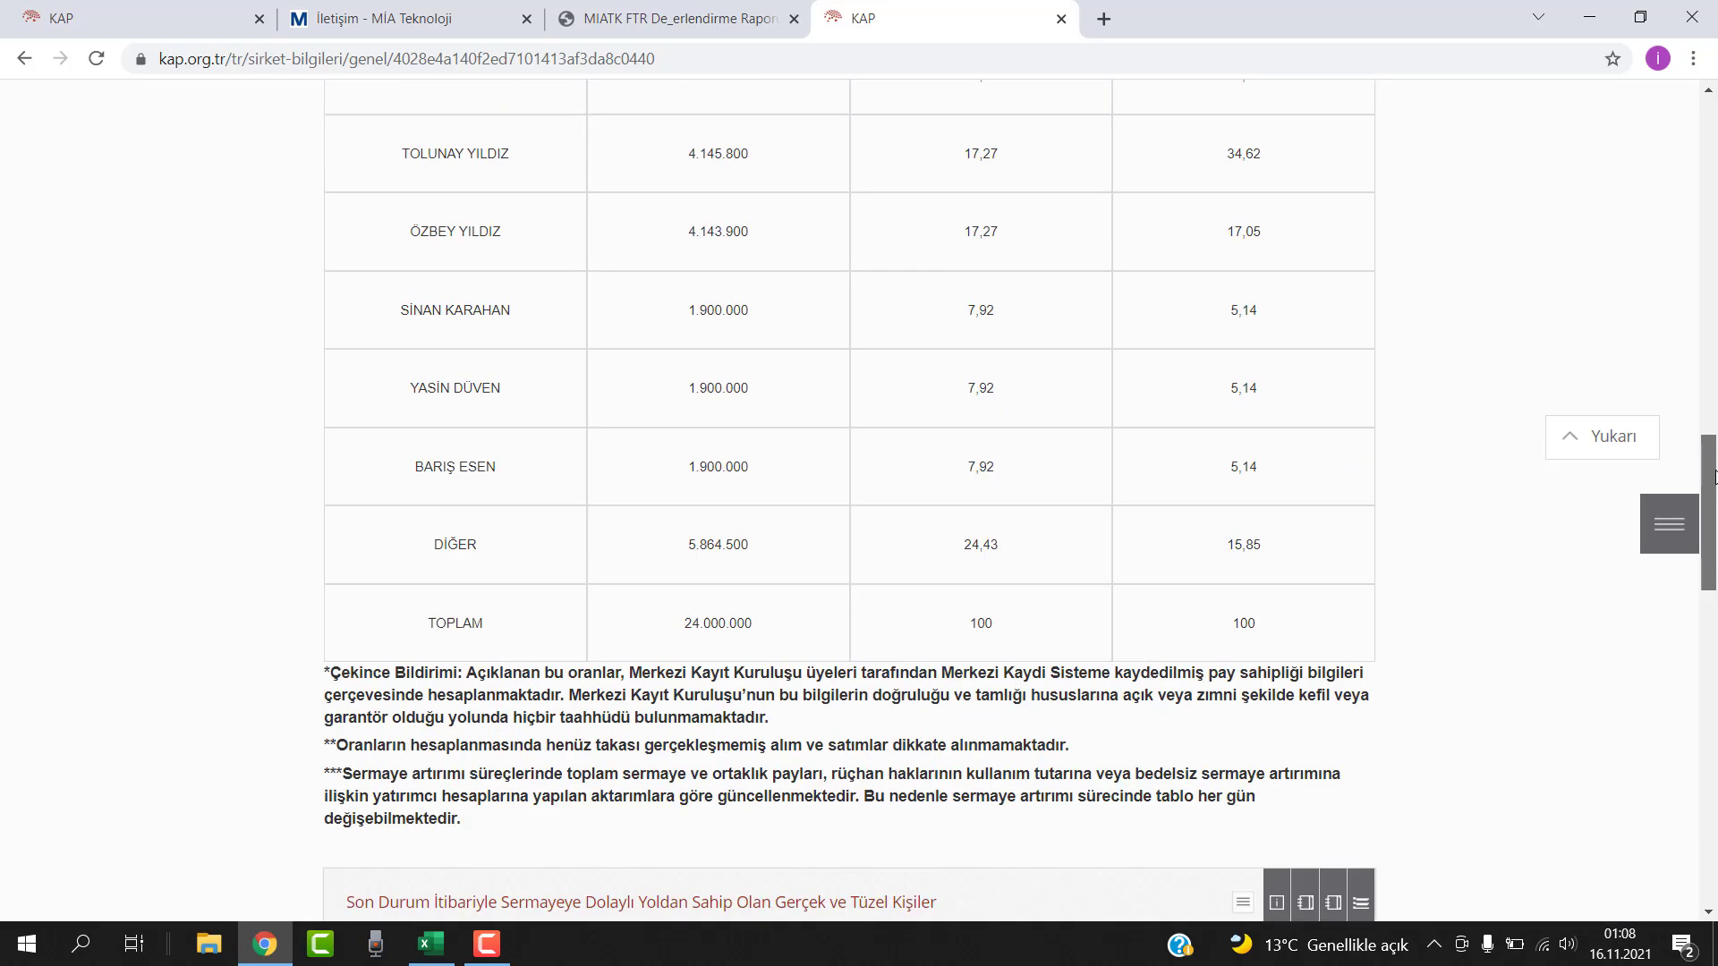
Highlight the capital amount in the DİĞER row of YEO Teknoloji's shareholder table and check the sections around it
double_click(726, 541)
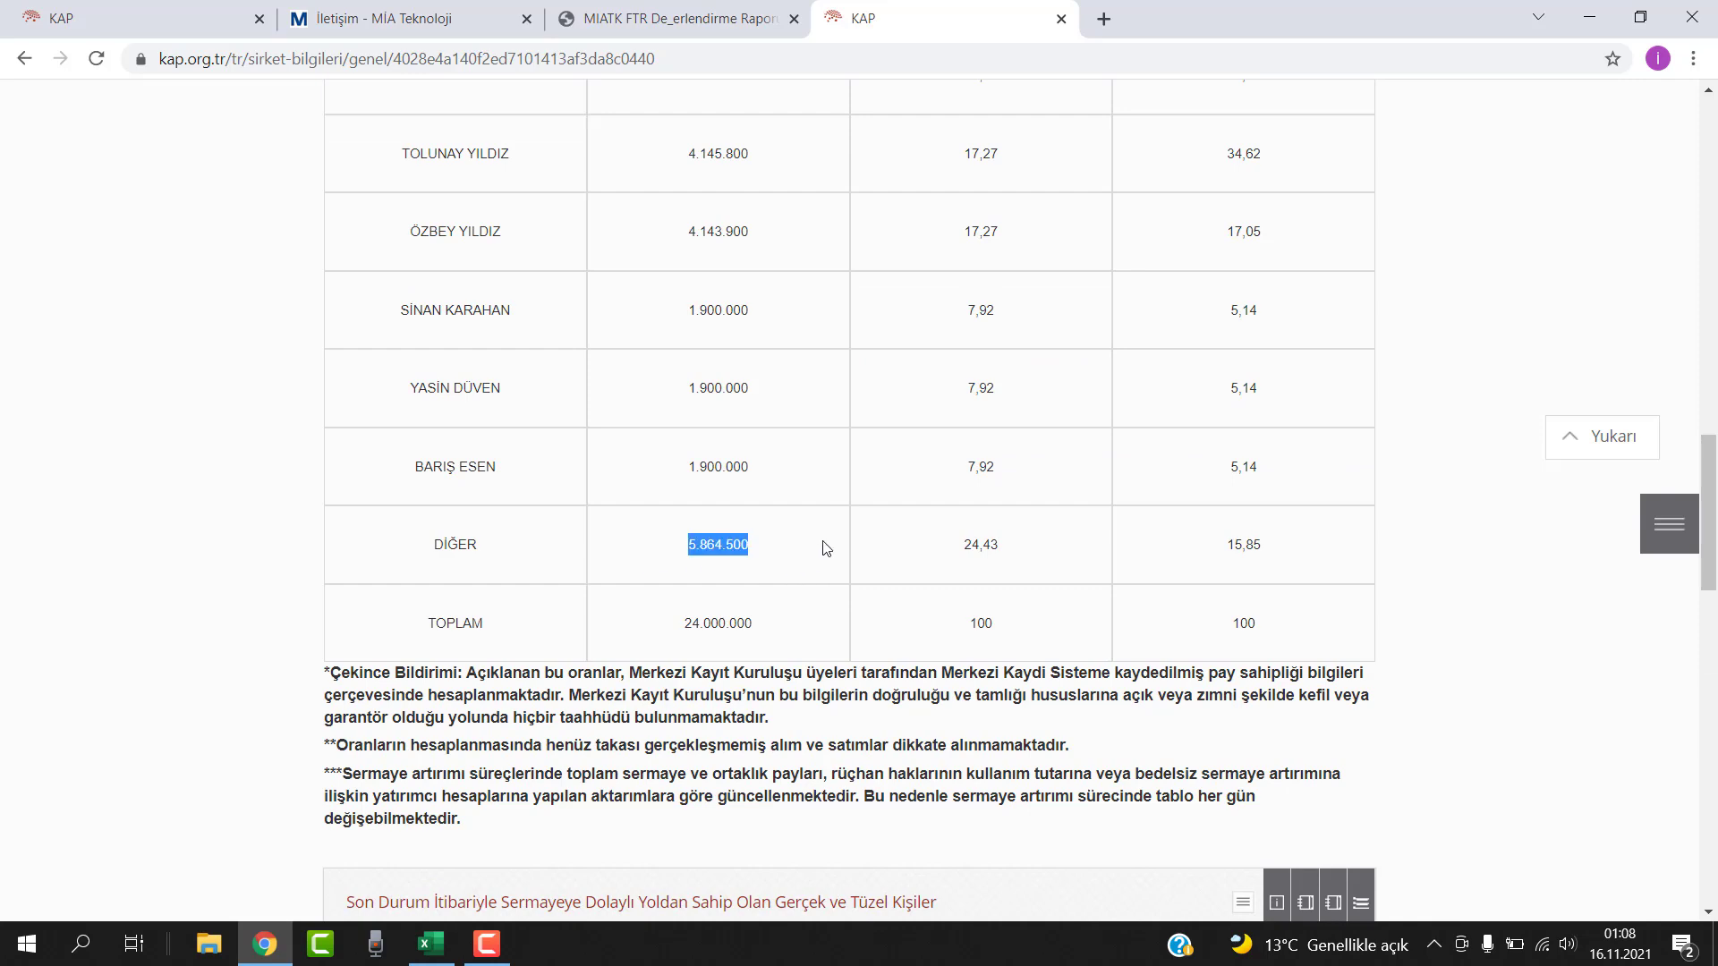
scroll(819, 542, "down", 8)
scroll(816, 528, "up", 7)
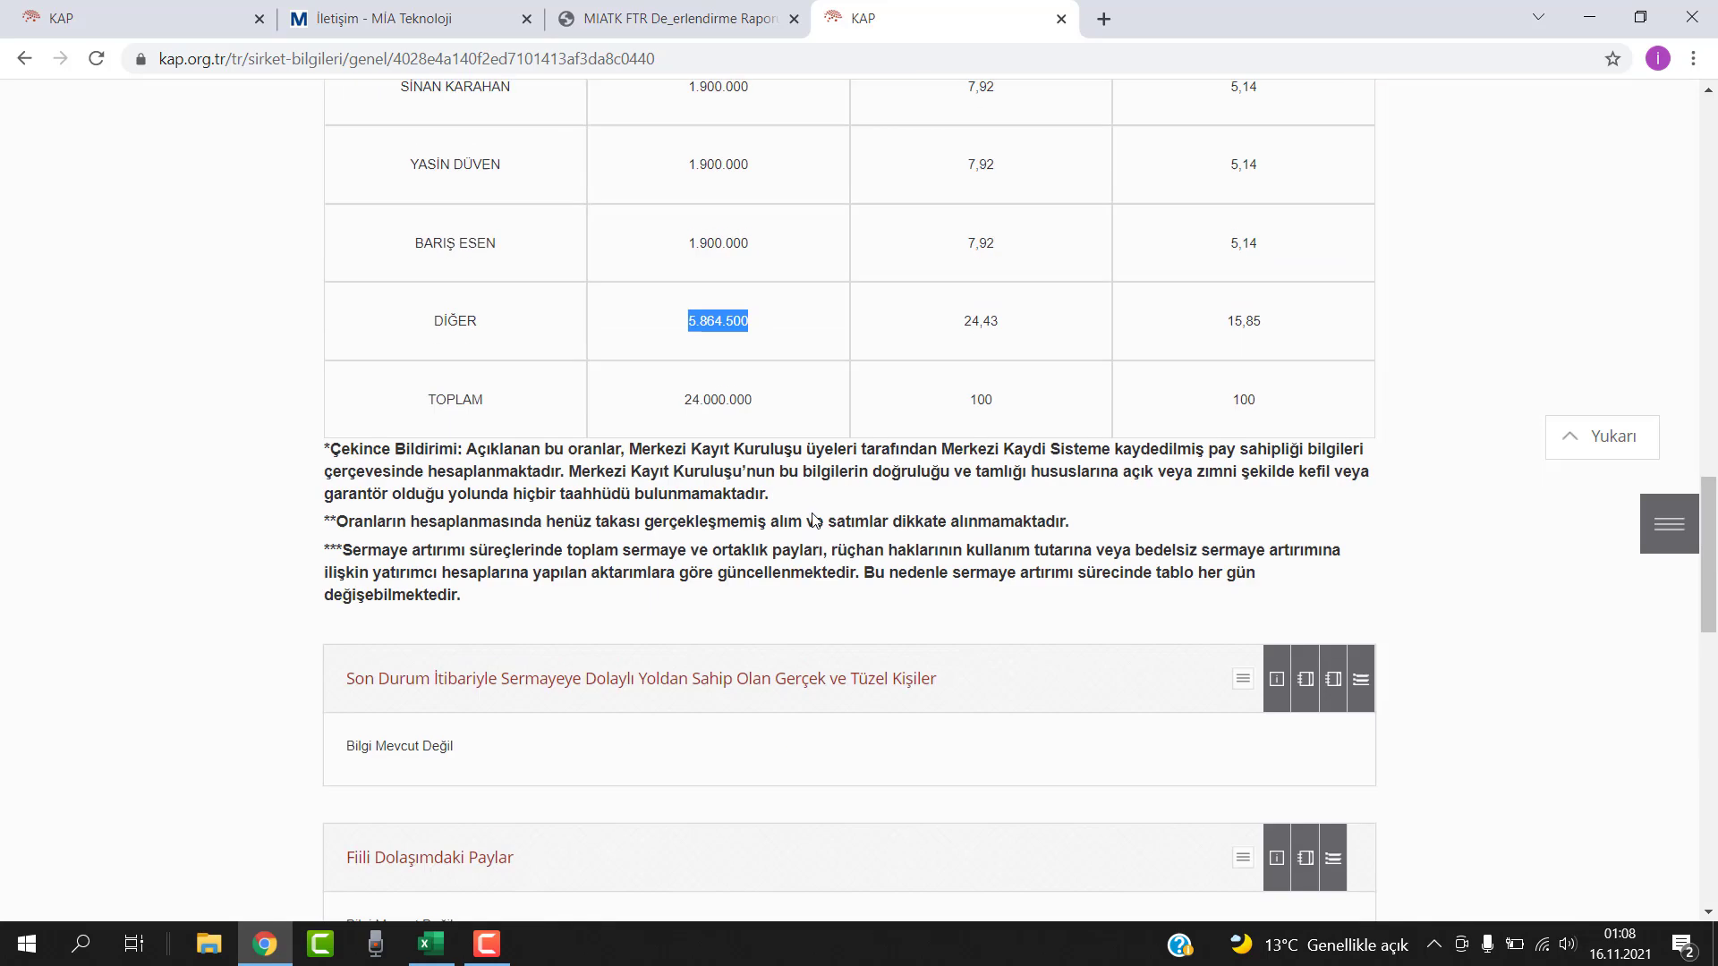
scroll(816, 521, "up", 10)
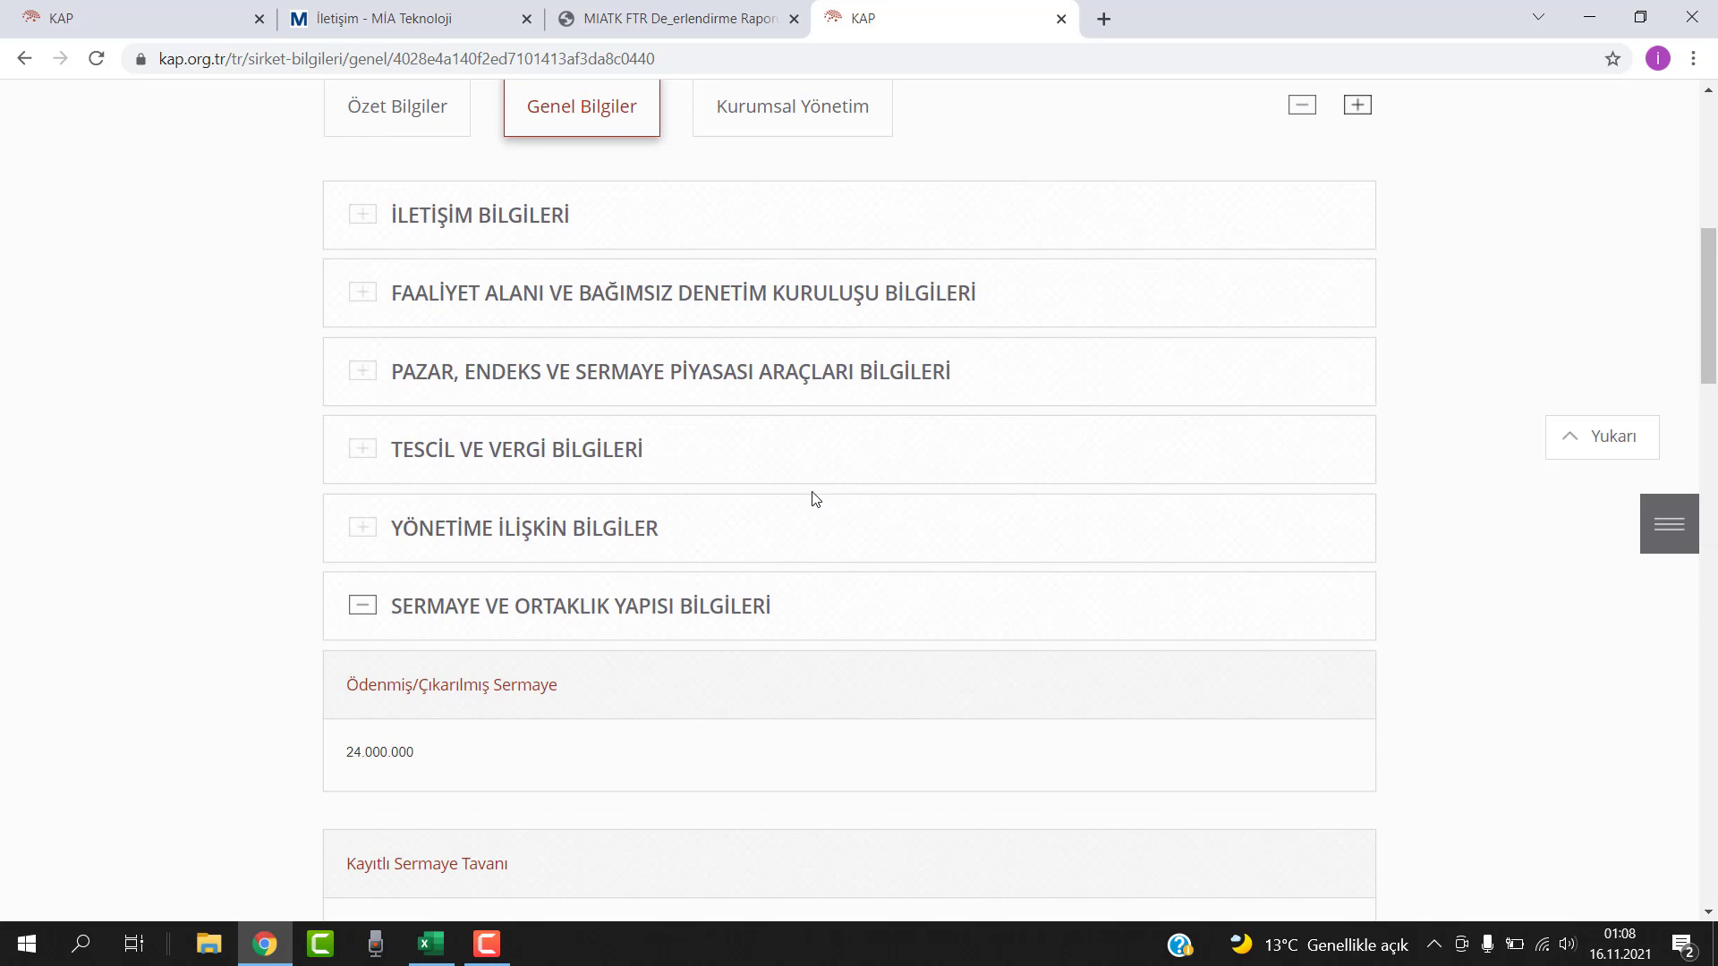
Return to Google, search for vbtyz kap and open VBT Yazılım's company page on KAP
left_click(12, 65)
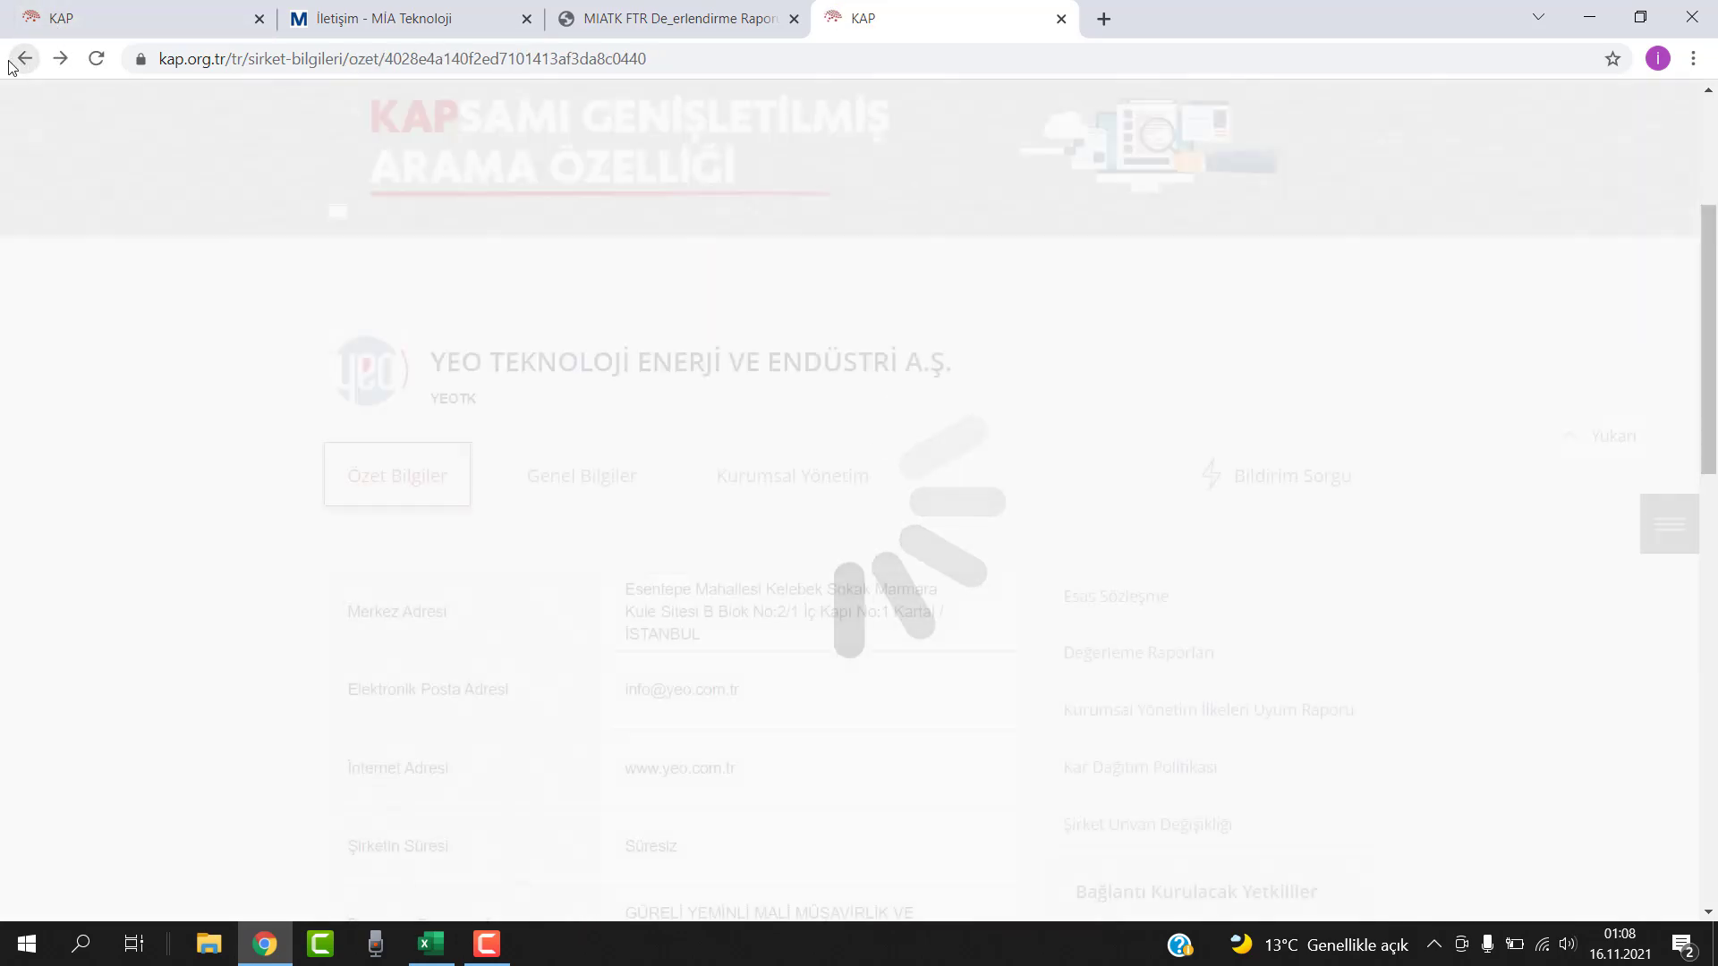
left_click(12, 65)
left_click_drag(247, 134, 42, 143)
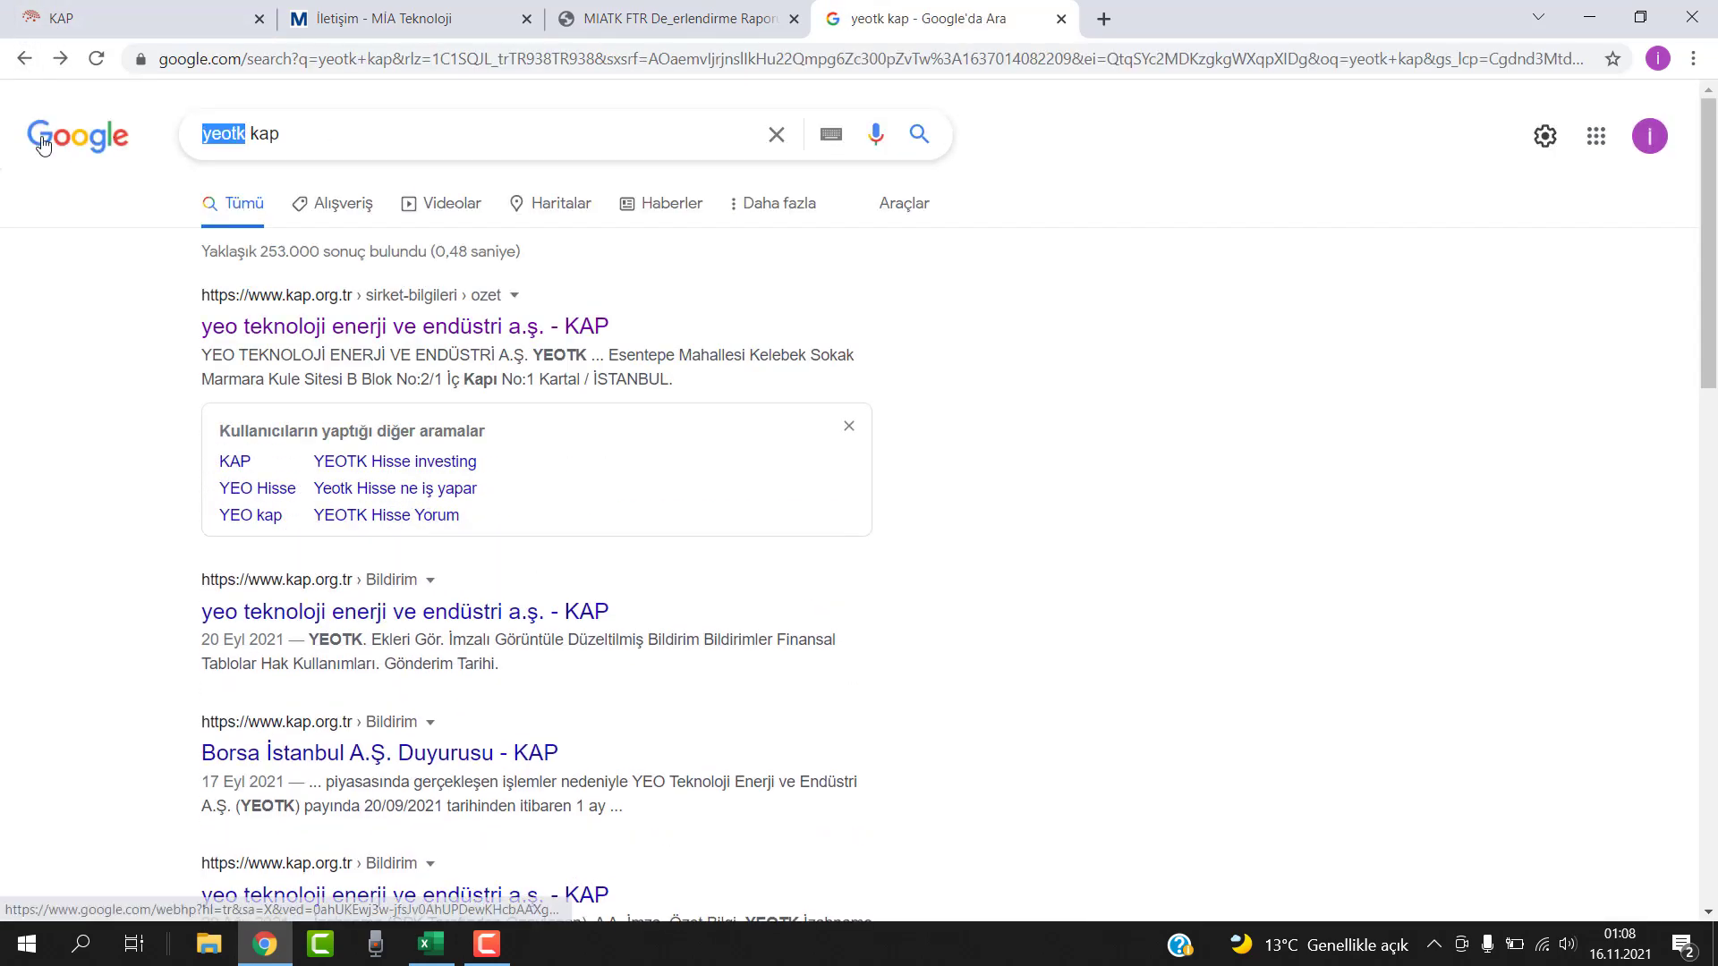
type("vbtyz")
key("Return")
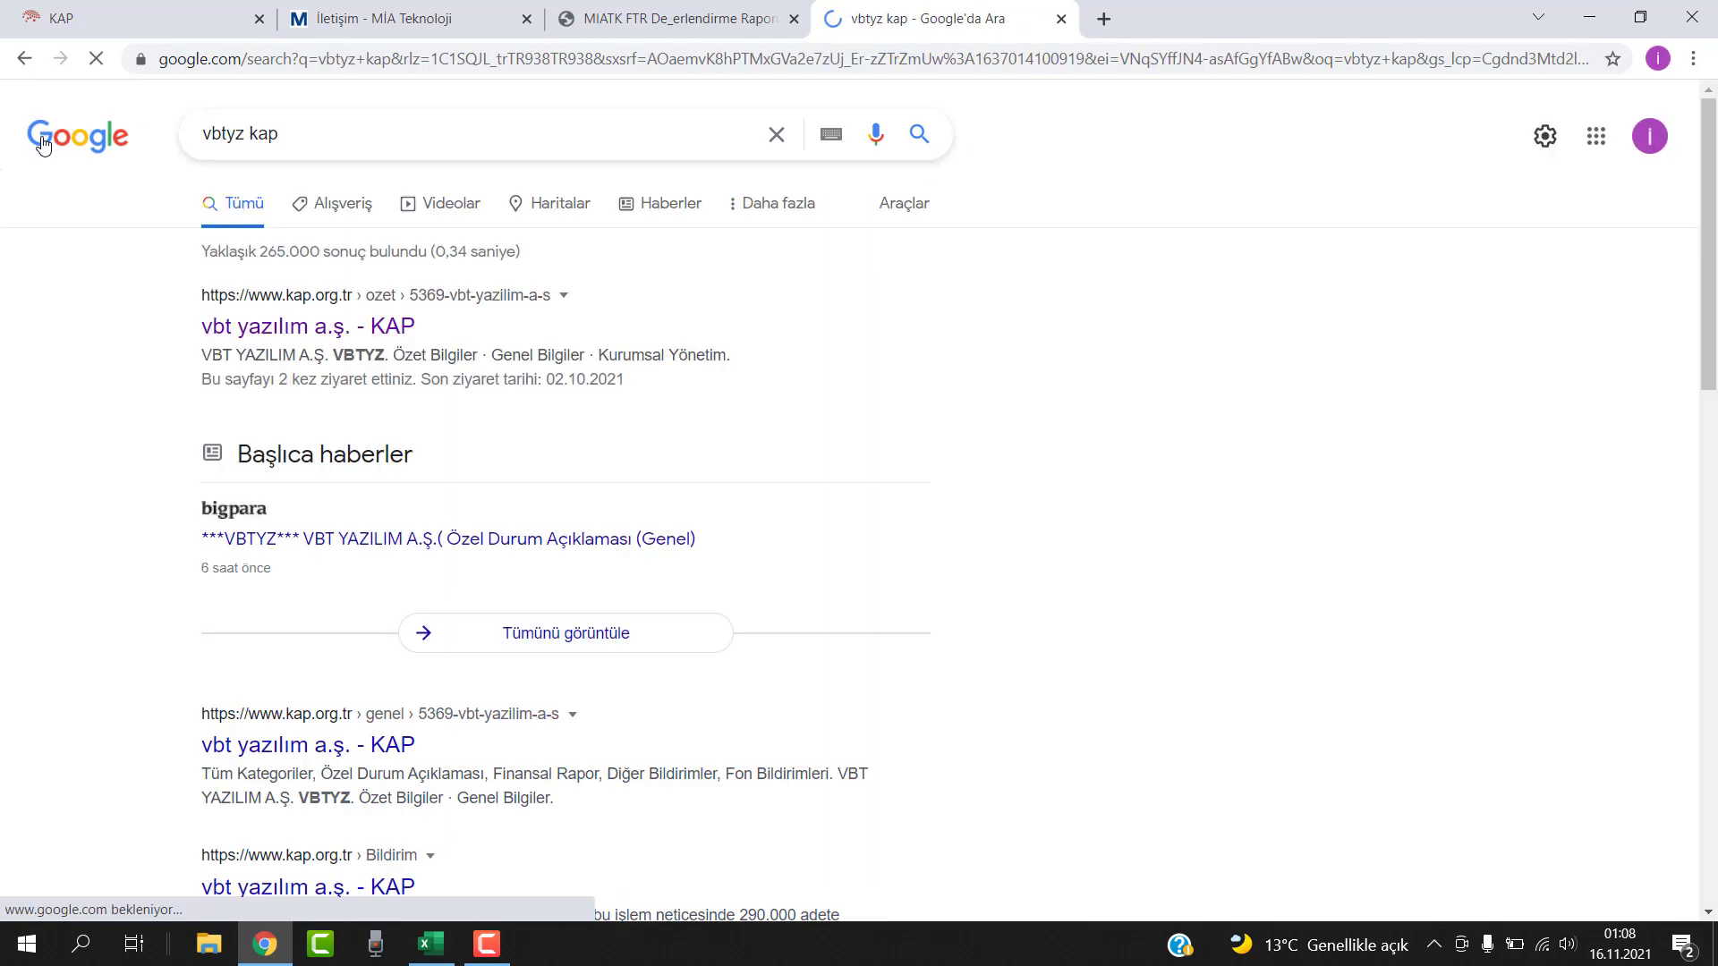
left_click(333, 324)
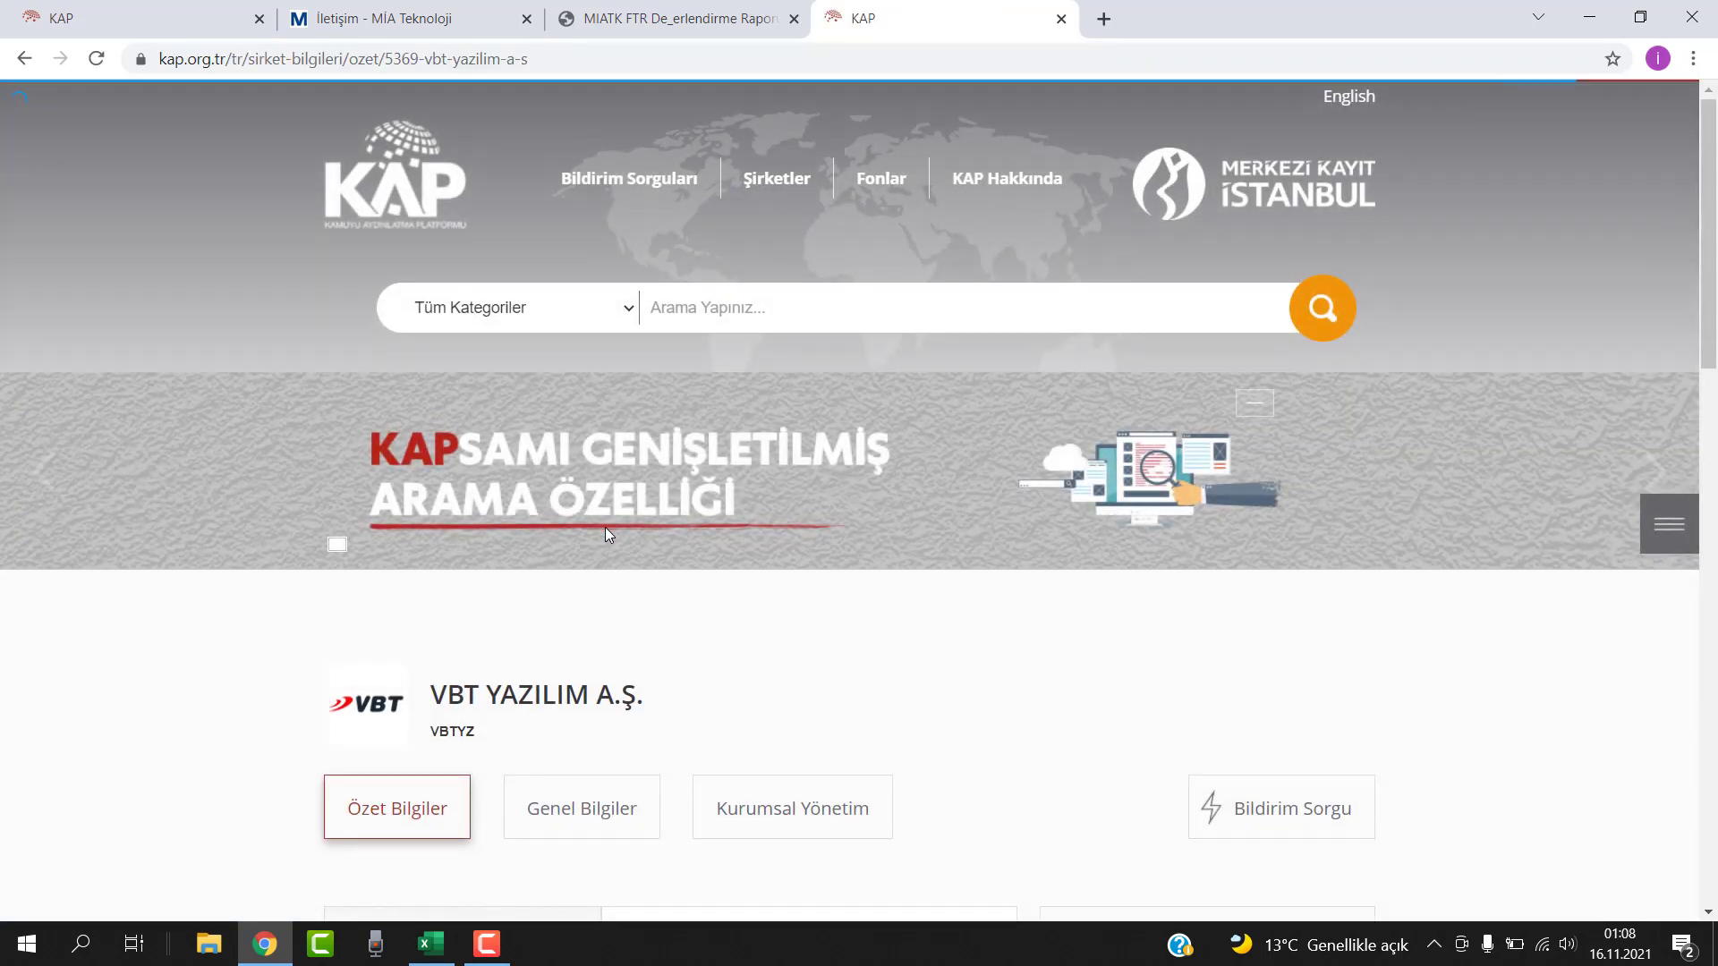
Open VBT Yazılım's Genel Bilgiler, expand Sermaye ve Ortaklık Yapısı Bilgileri and highlight the capital amount in the DİĞER row
scroll(604, 528, "down", 6)
scroll(650, 560, "down", 8)
scroll(652, 501, "up", 6)
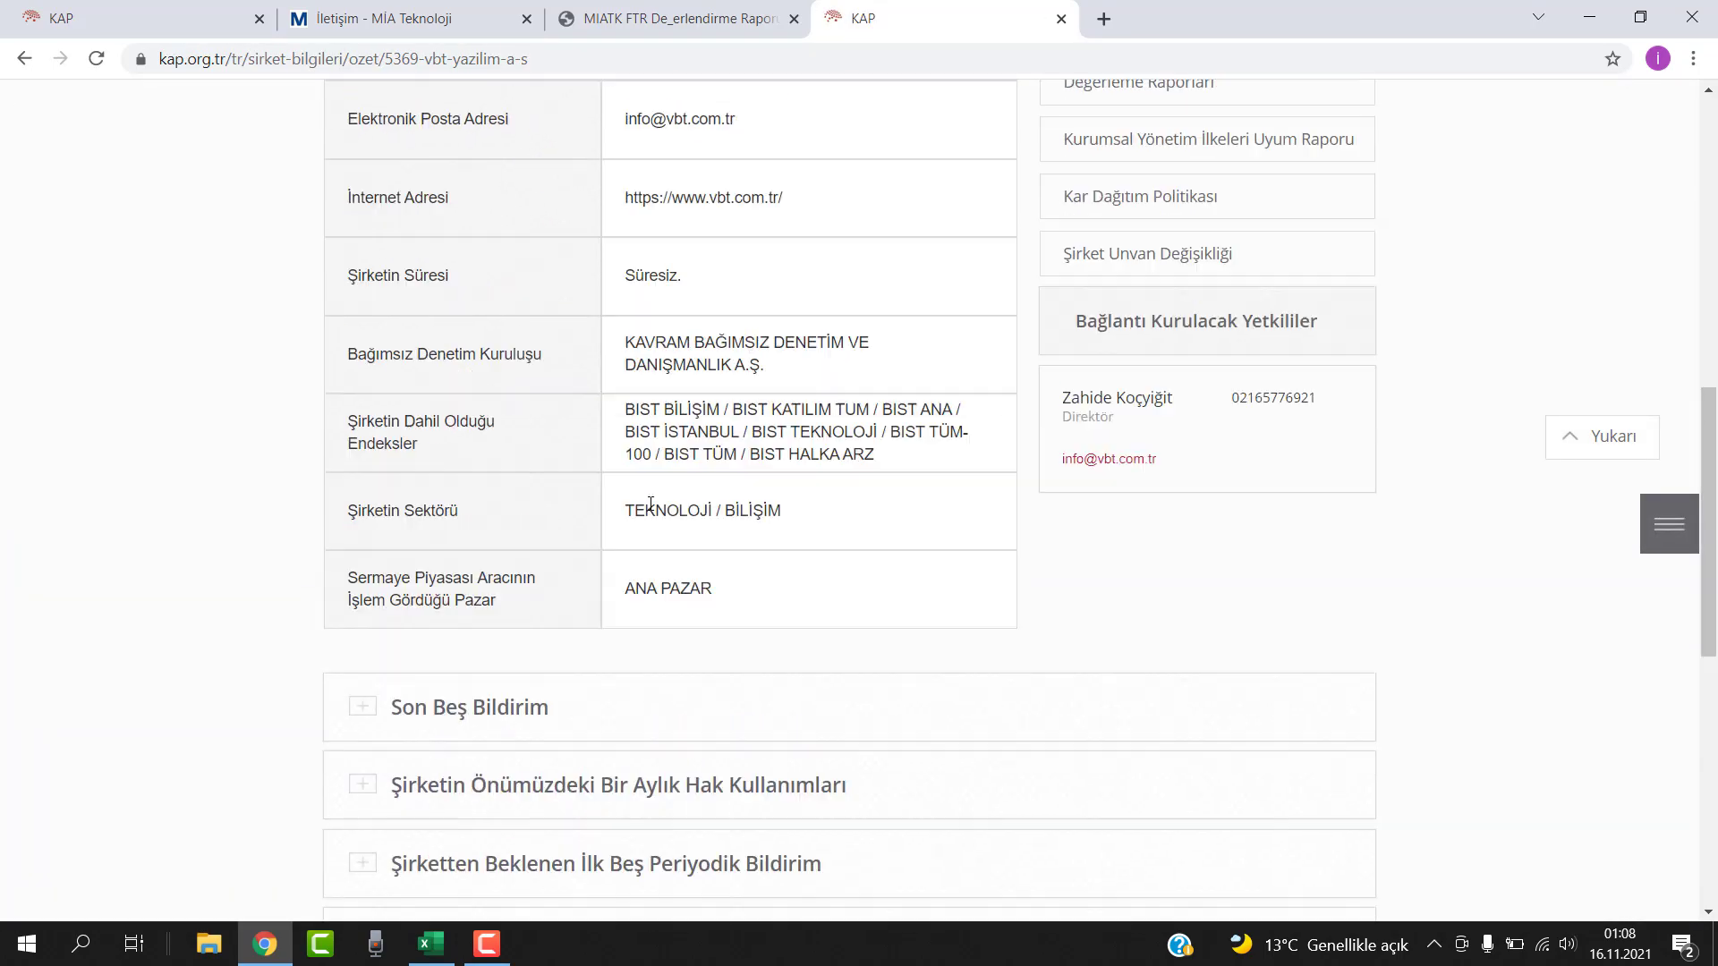
scroll(624, 299, "up", 5)
left_click(582, 250)
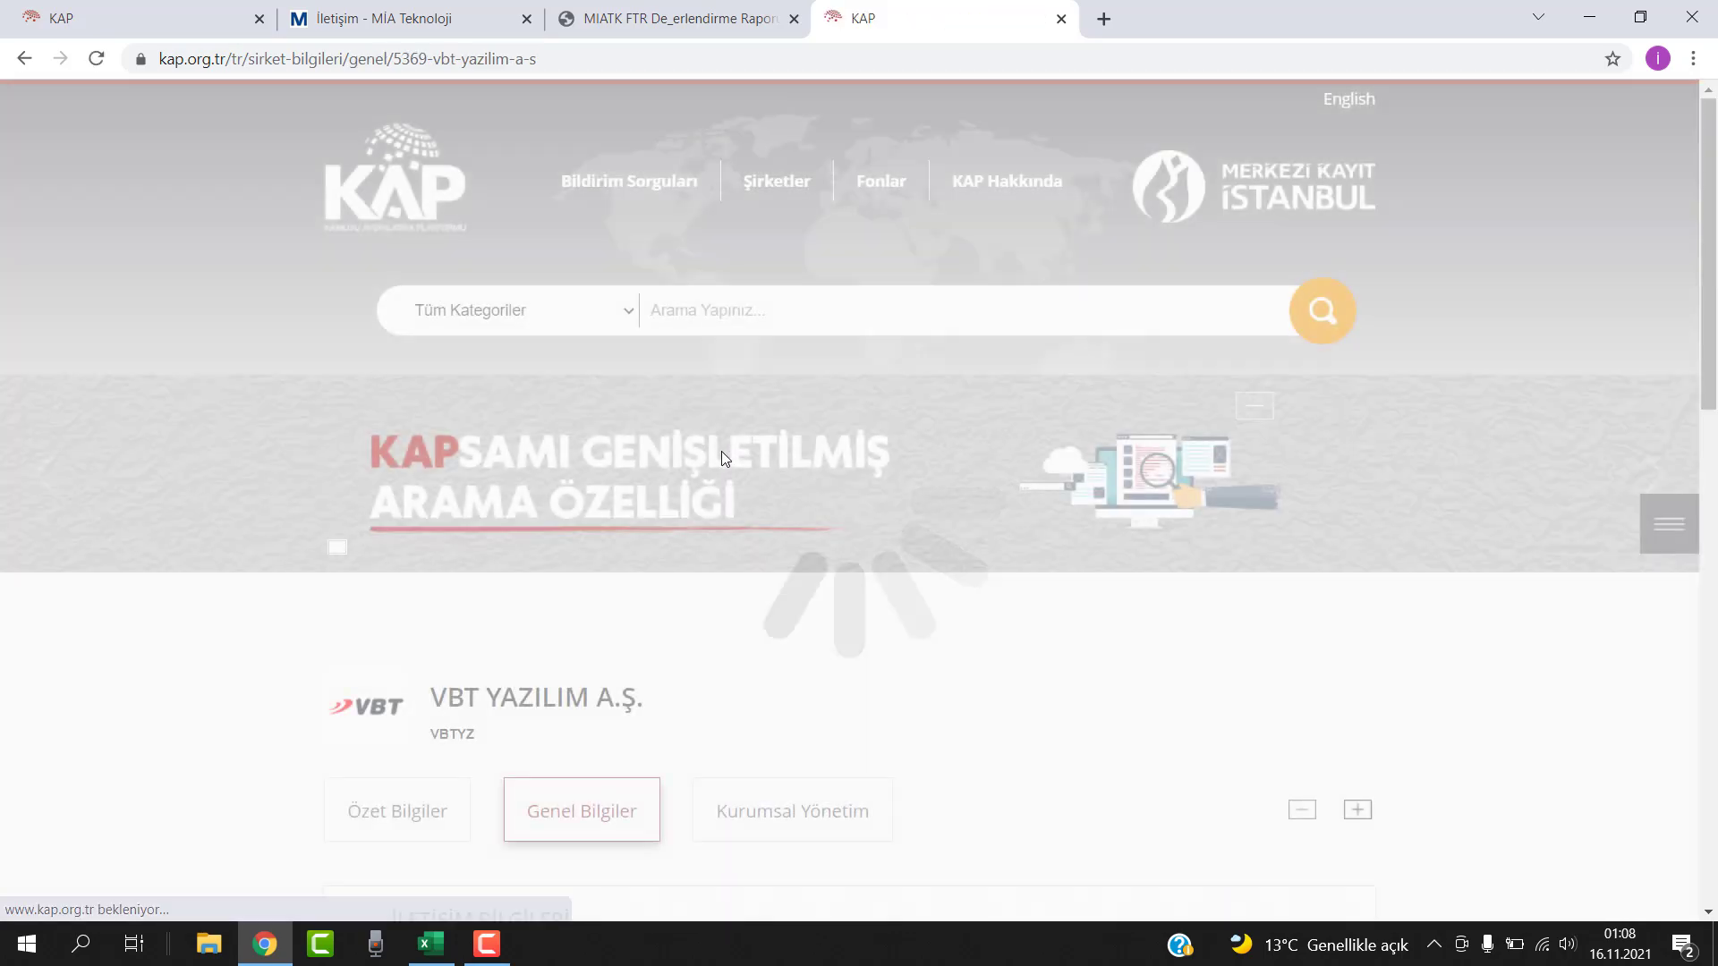
scroll(754, 574, "down", 11)
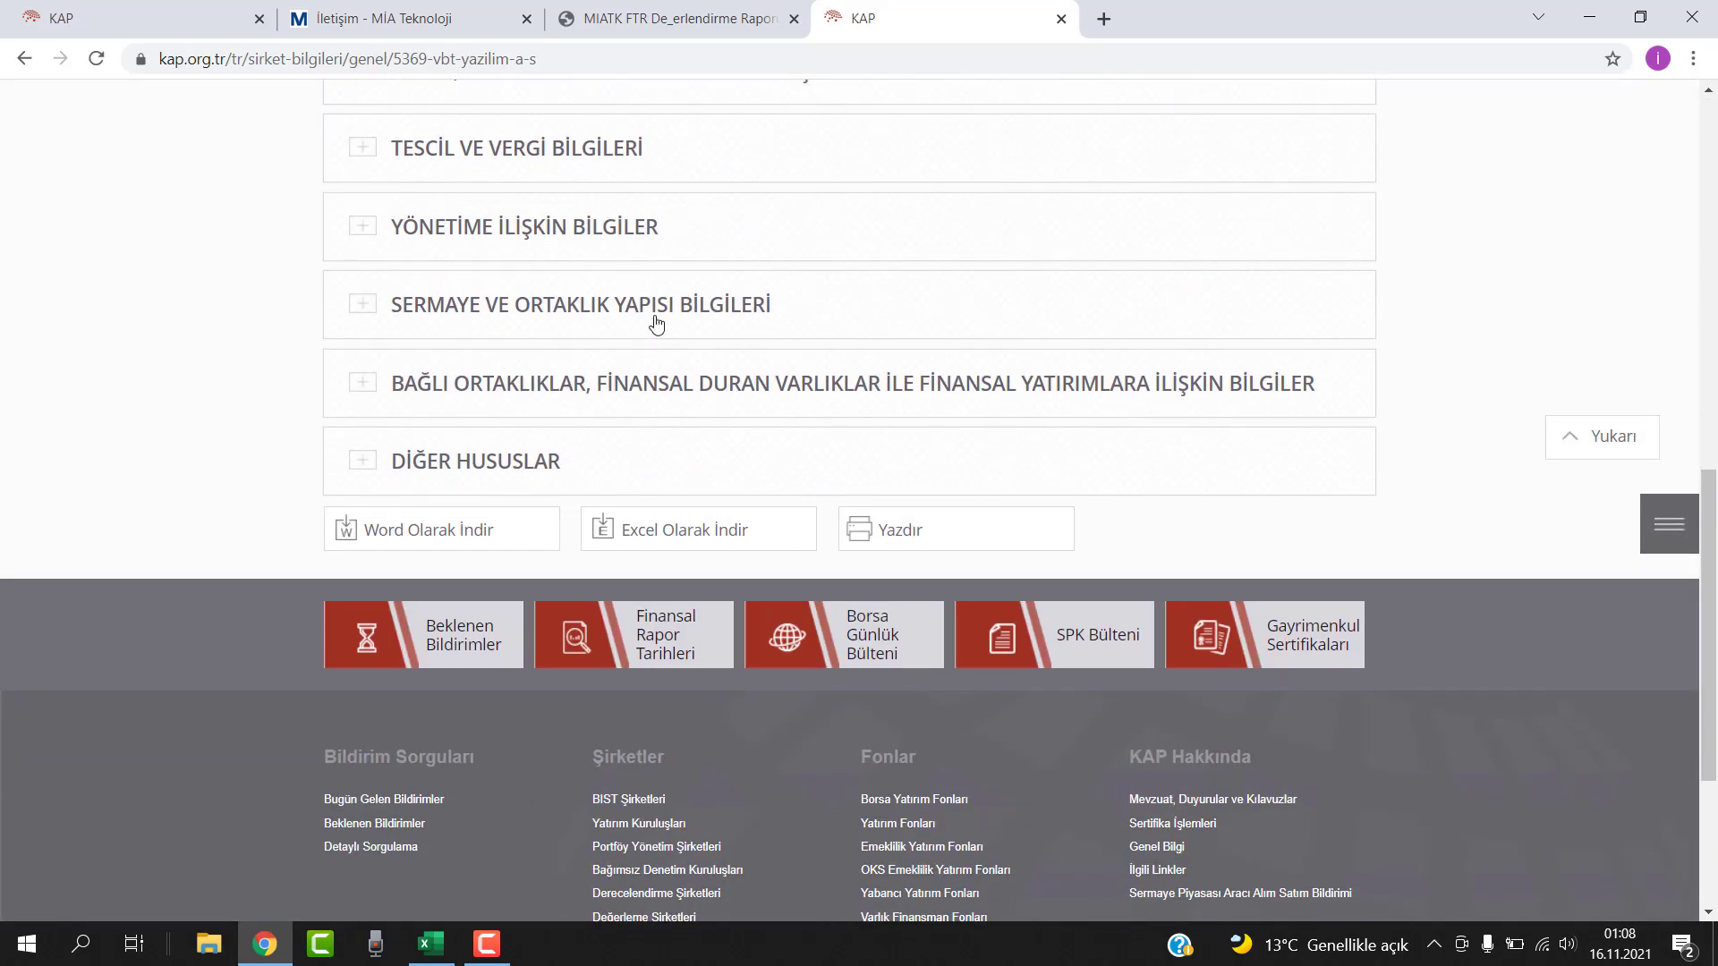
left_click(651, 304)
scroll(716, 580, "down", 6)
left_click_drag(641, 497, 830, 479)
scroll(868, 550, "up", 1)
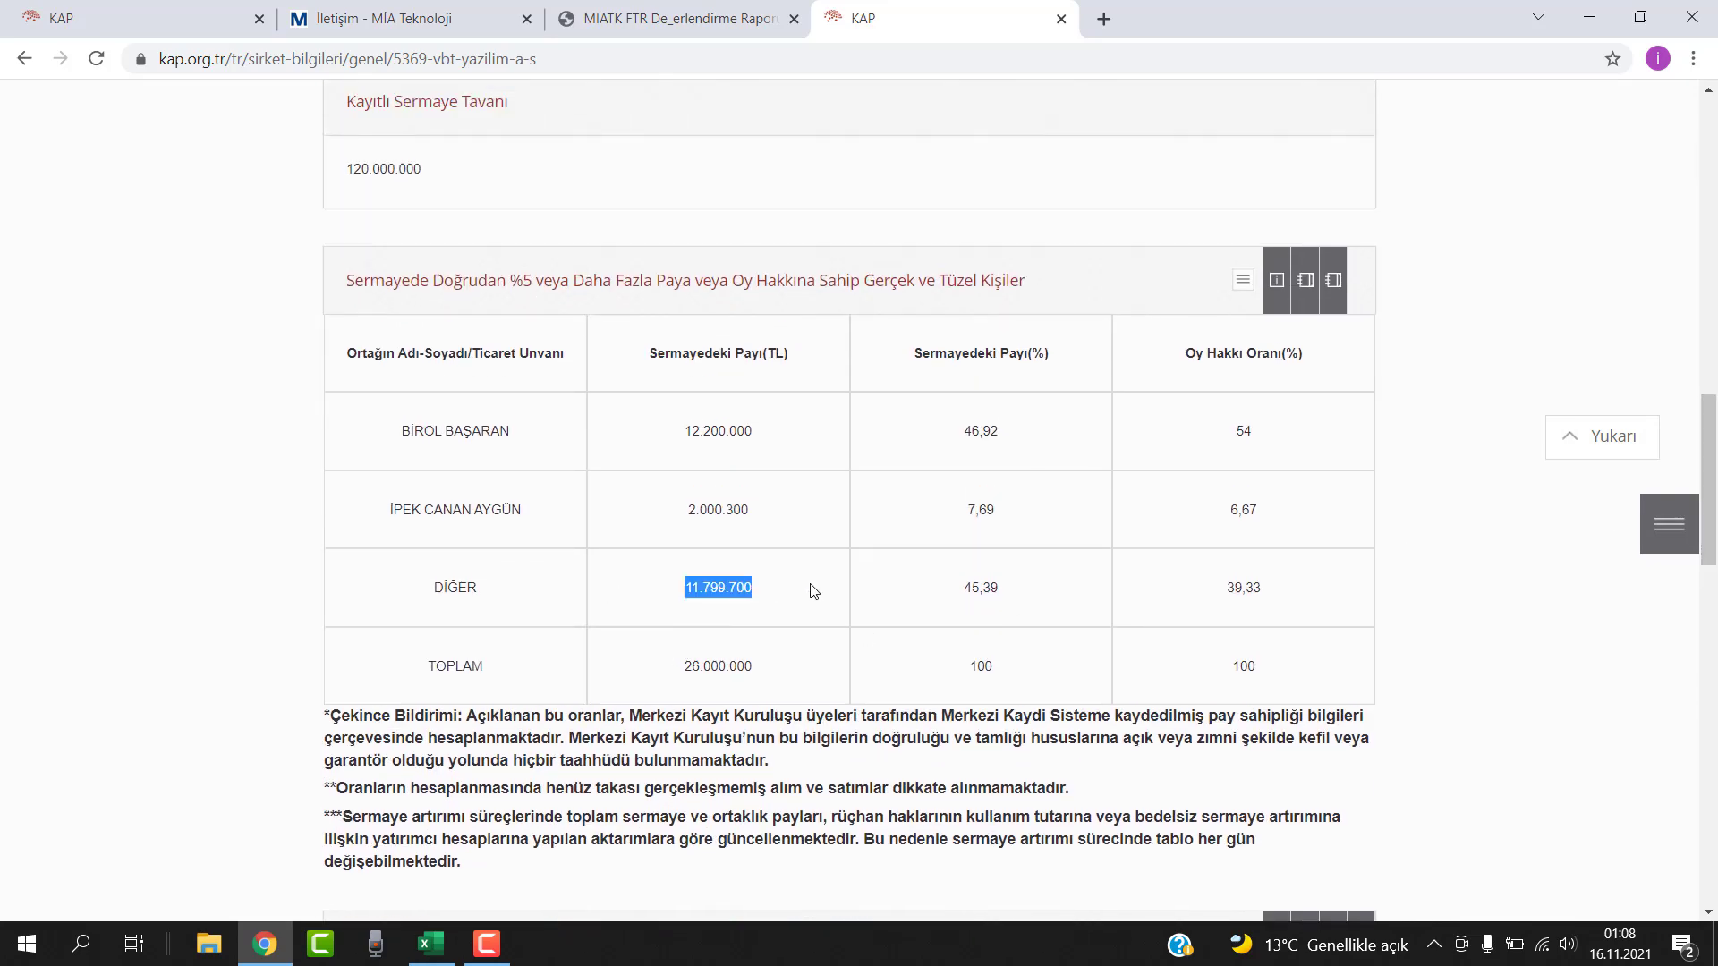
Look through the information around VBT Yazılım's shareholder table and highlight the DİĞER row's capital amount again
left_click_drag(1708, 447, 1204, 548)
left_click_drag(347, 653, 569, 669)
left_click_drag(1710, 546, 1711, 421)
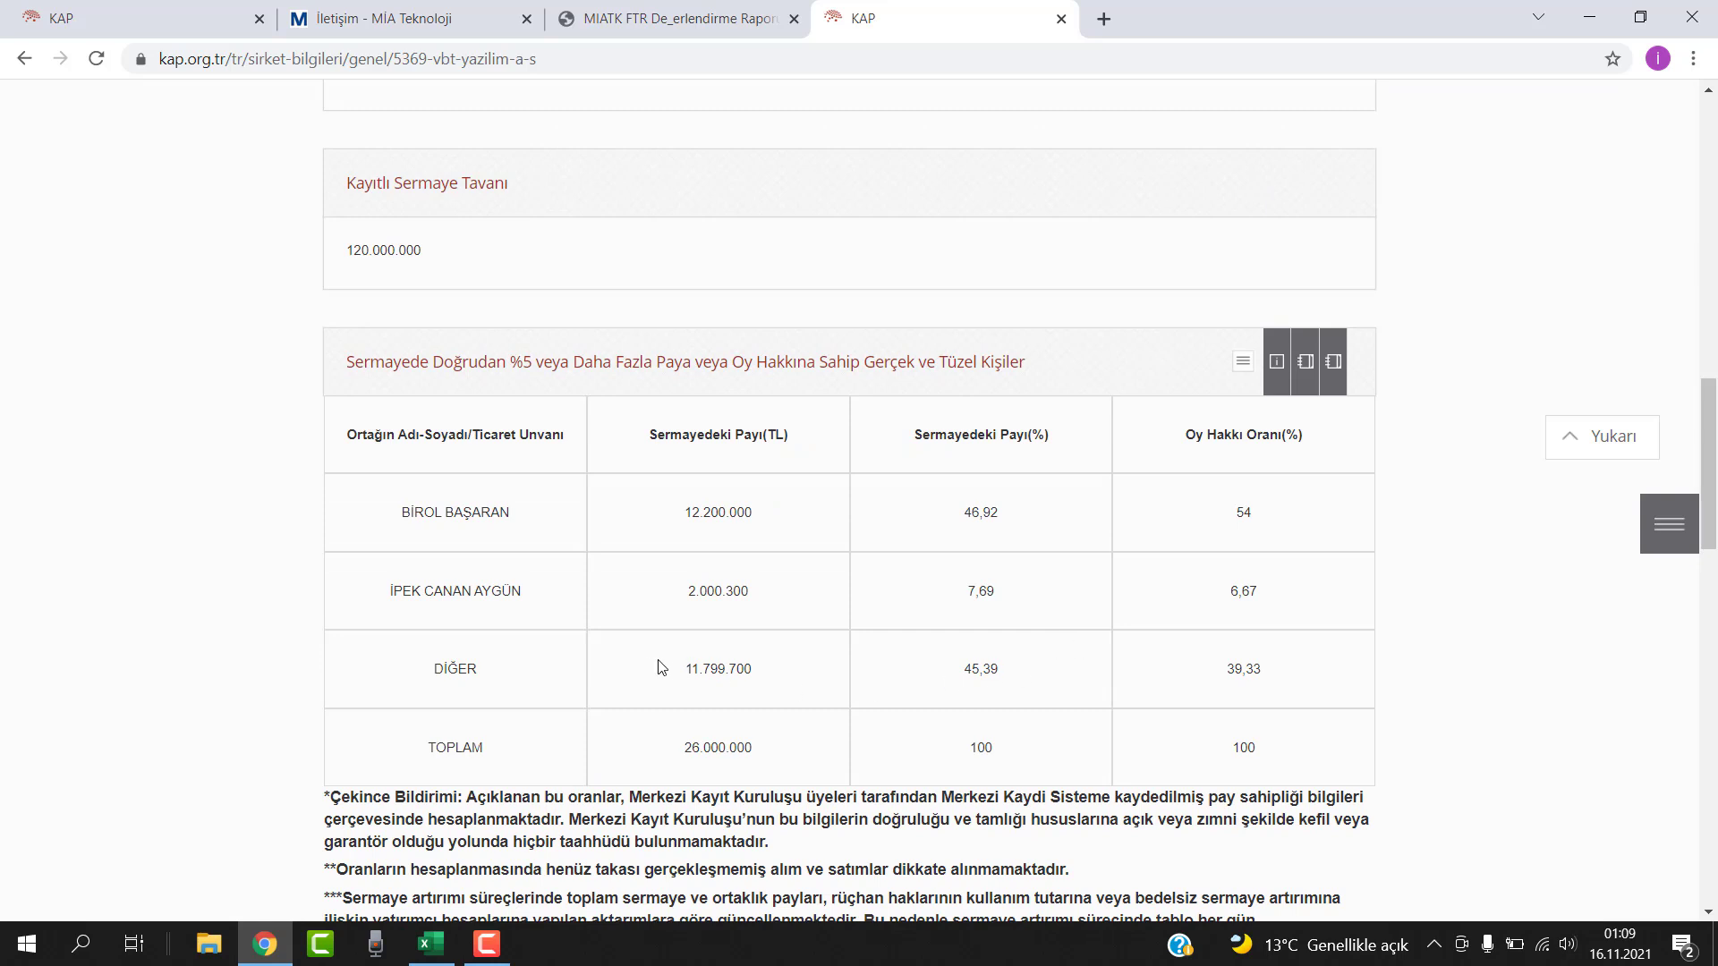
left_click_drag(676, 667, 791, 671)
left_click_drag(1277, 658, 1334, 674)
left_click(1339, 680)
left_click_drag(653, 673, 816, 679)
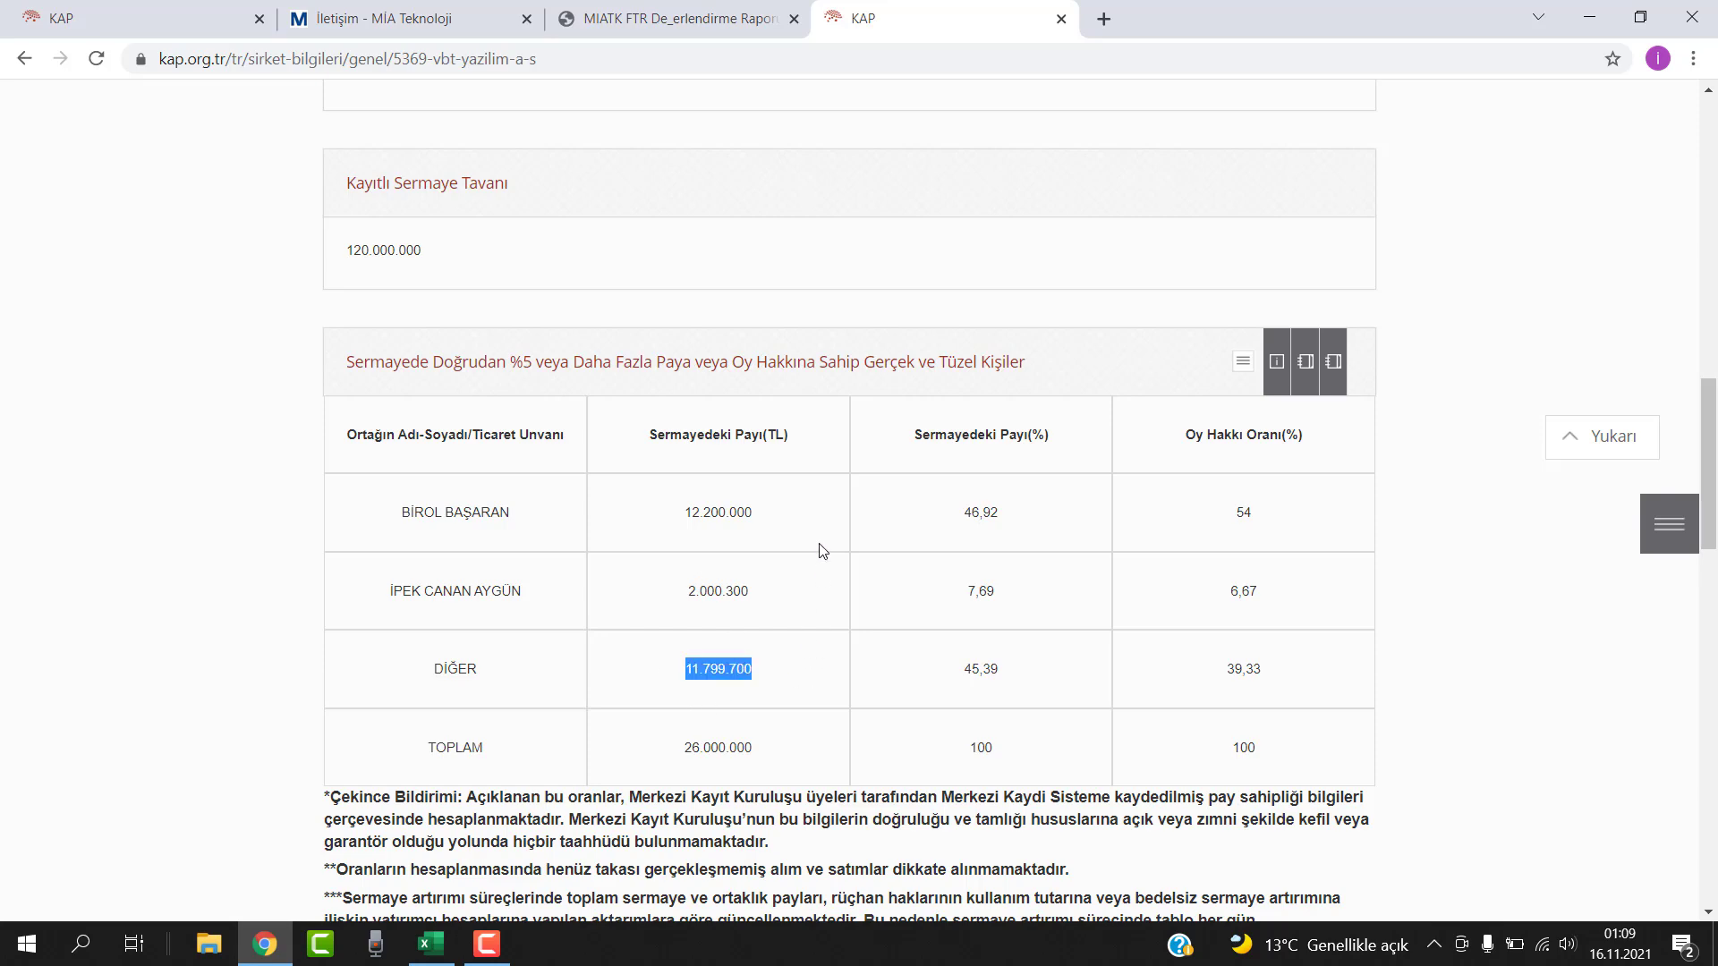
Return to the Google results and search for vbtyz hisse
scroll(816, 549, "up", 15)
left_click(24, 59)
left_click(25, 60)
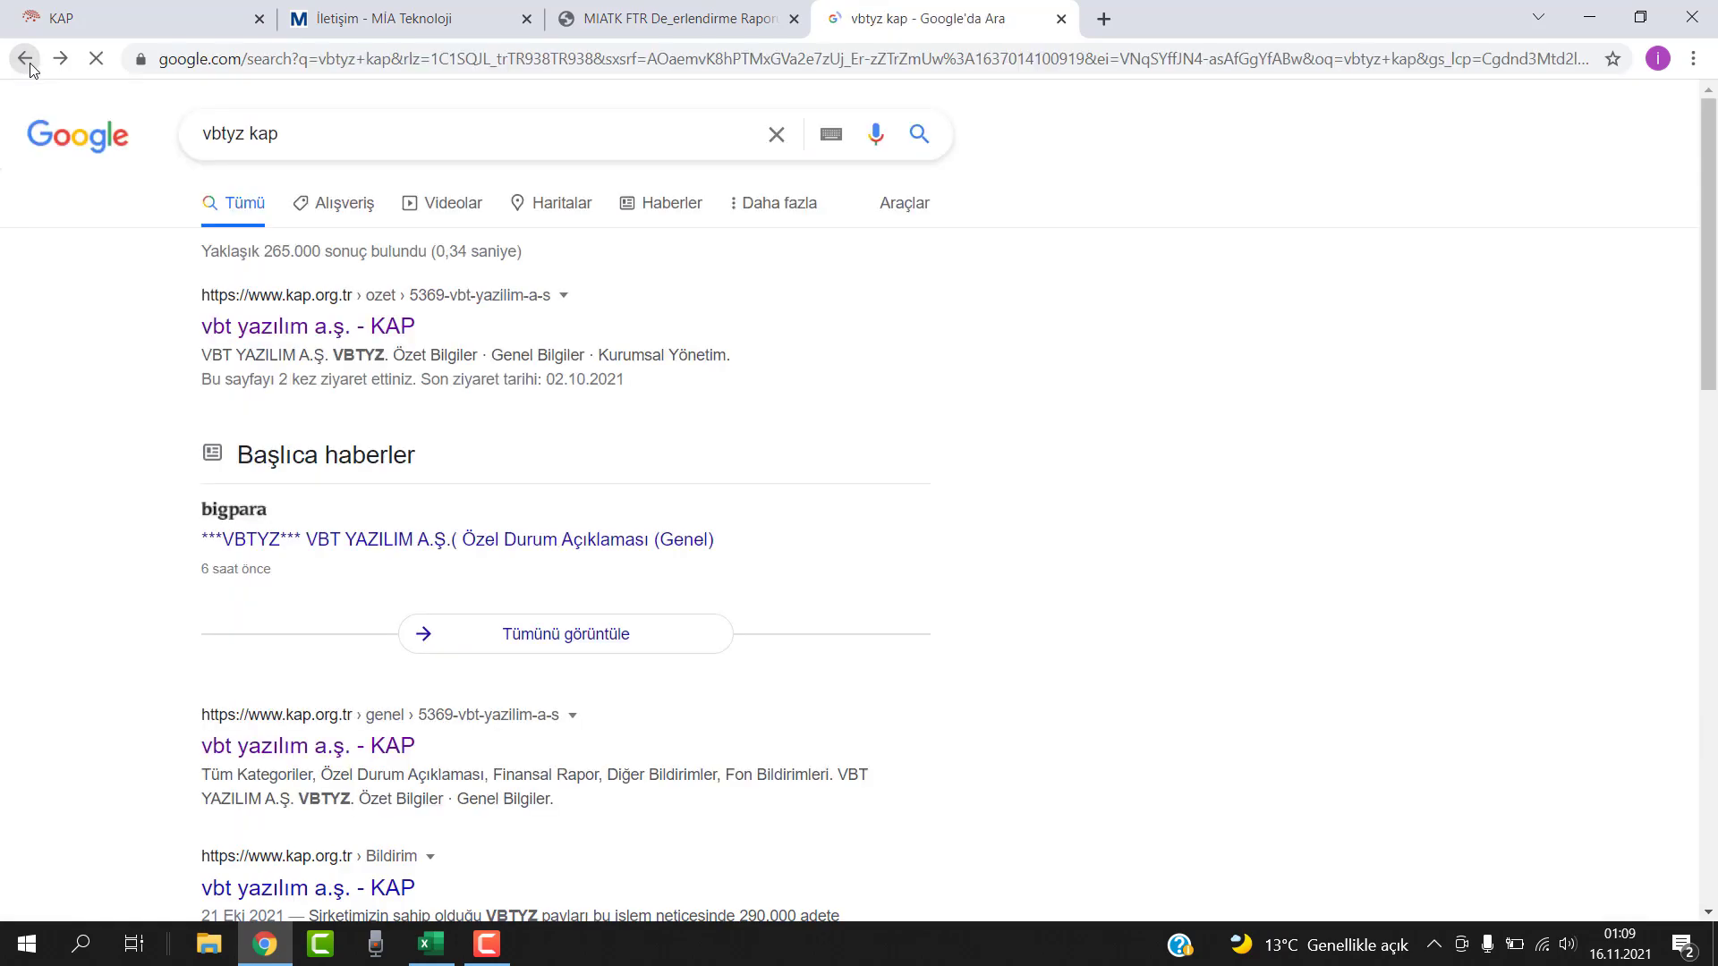
double_click(303, 133)
type("hisse")
key("Return")
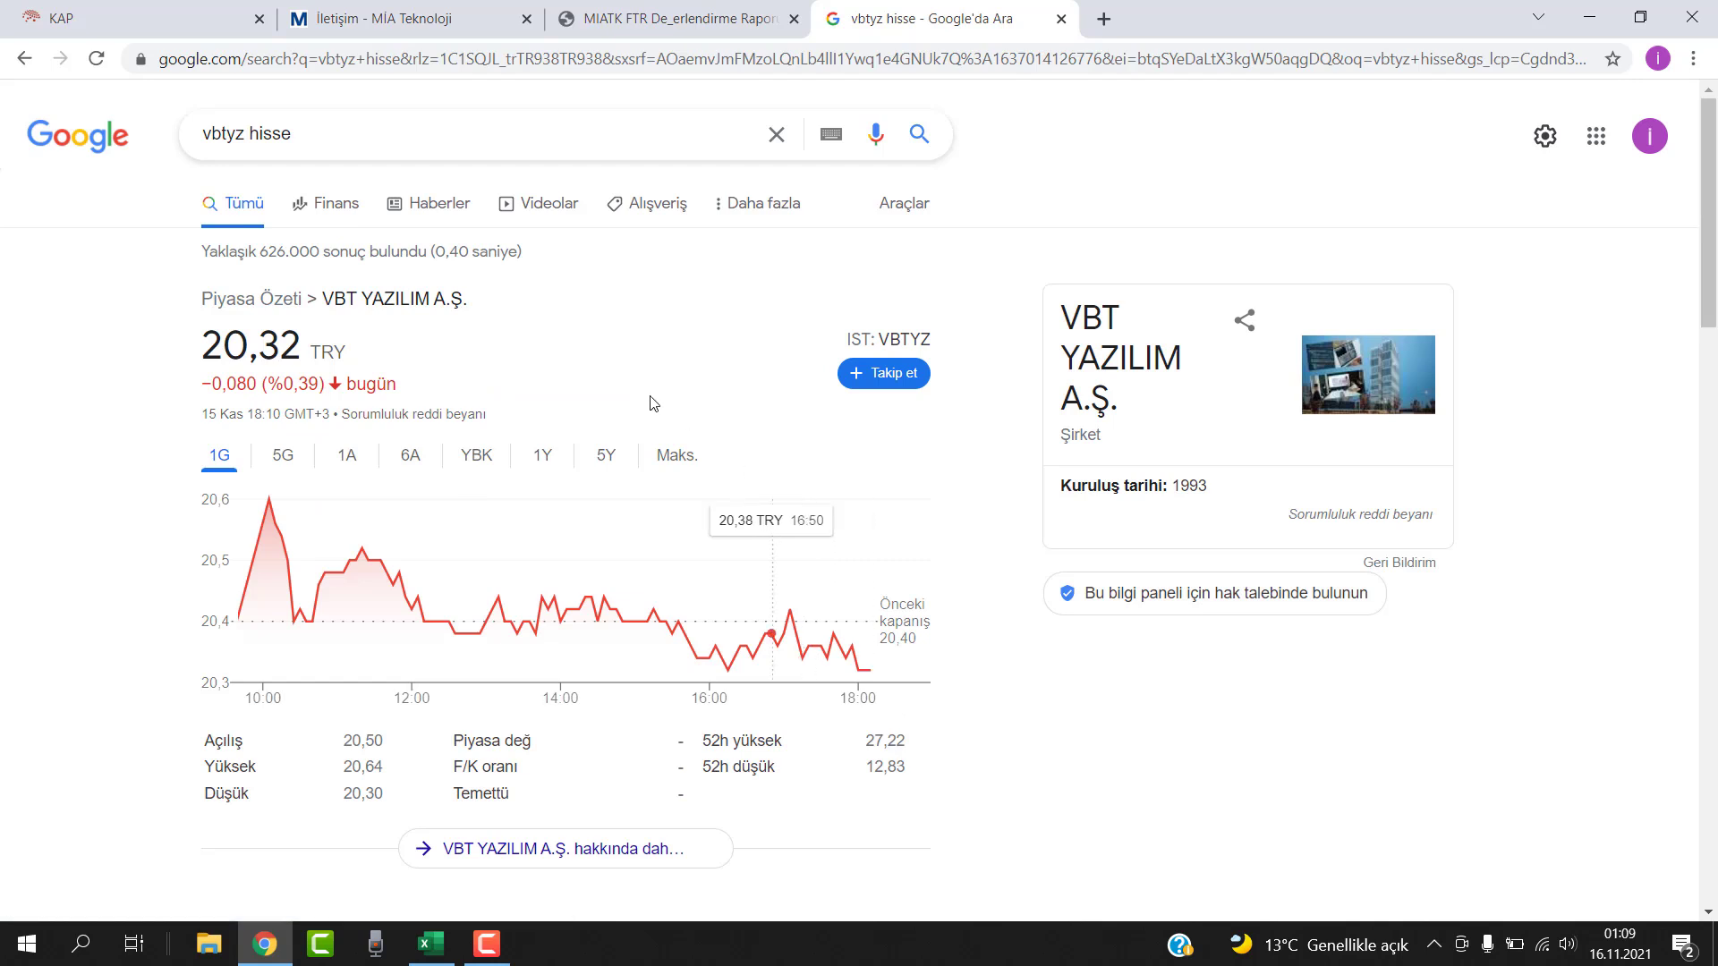
Highlight VBTYZ's 52-week low, 52-week high and current share price in the stock summary
left_click_drag(920, 774, 813, 771)
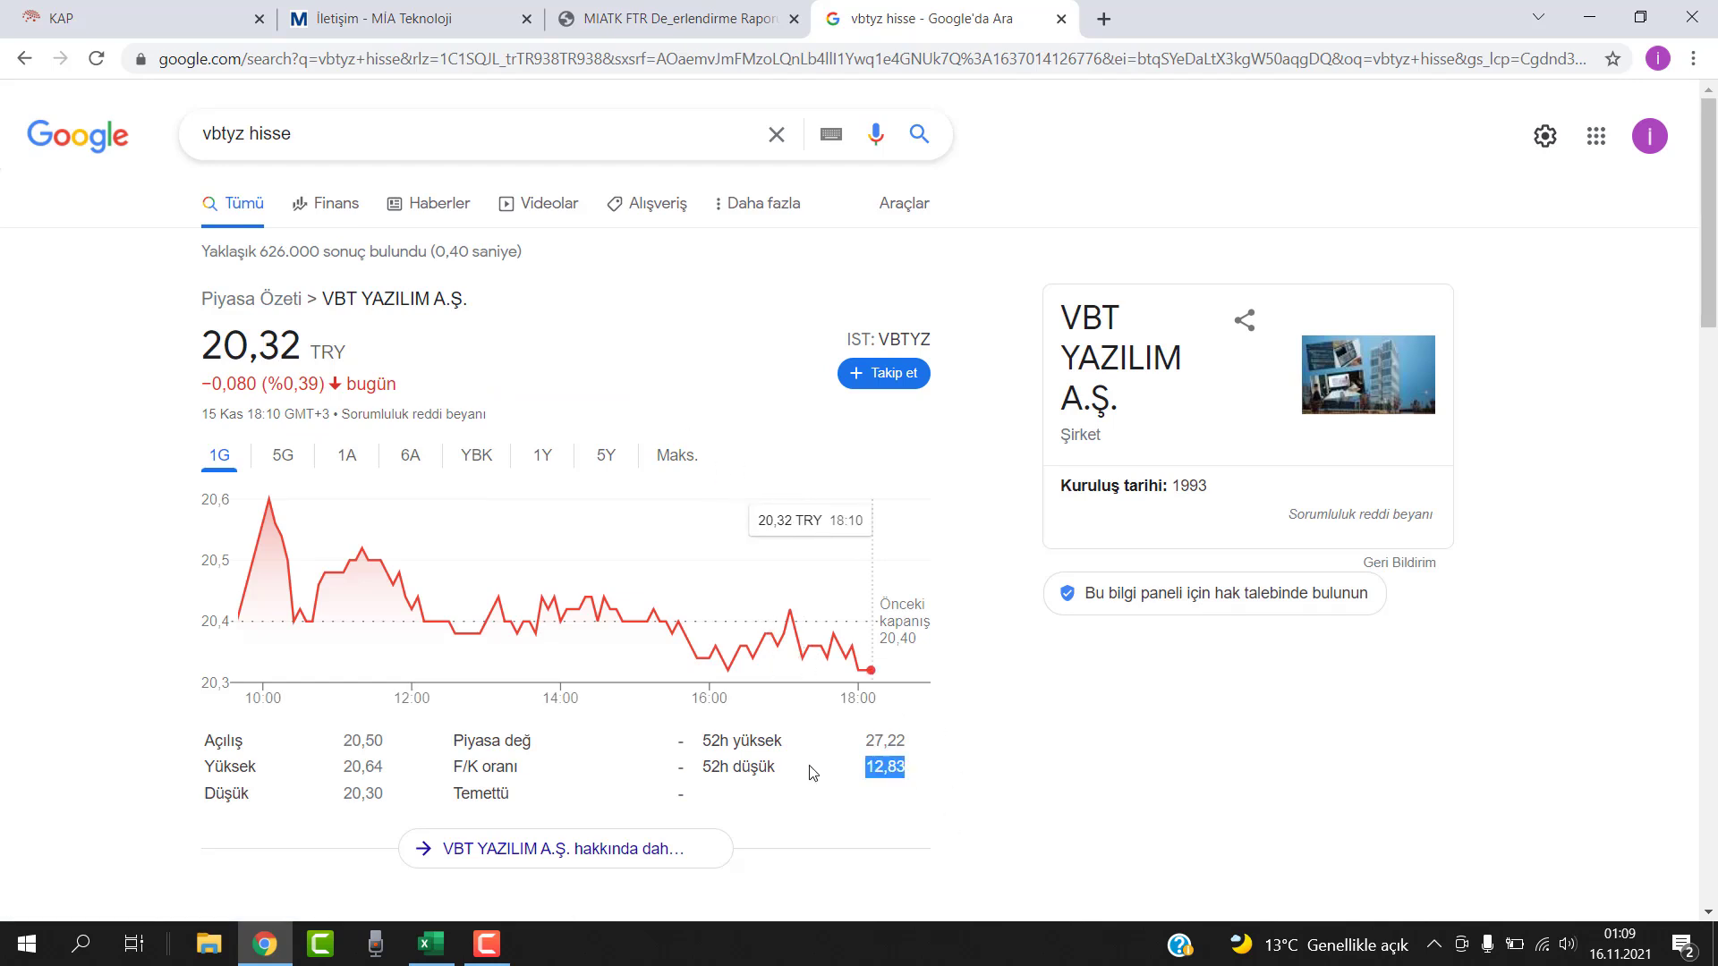
left_click_drag(914, 751, 852, 745)
left_click(848, 743)
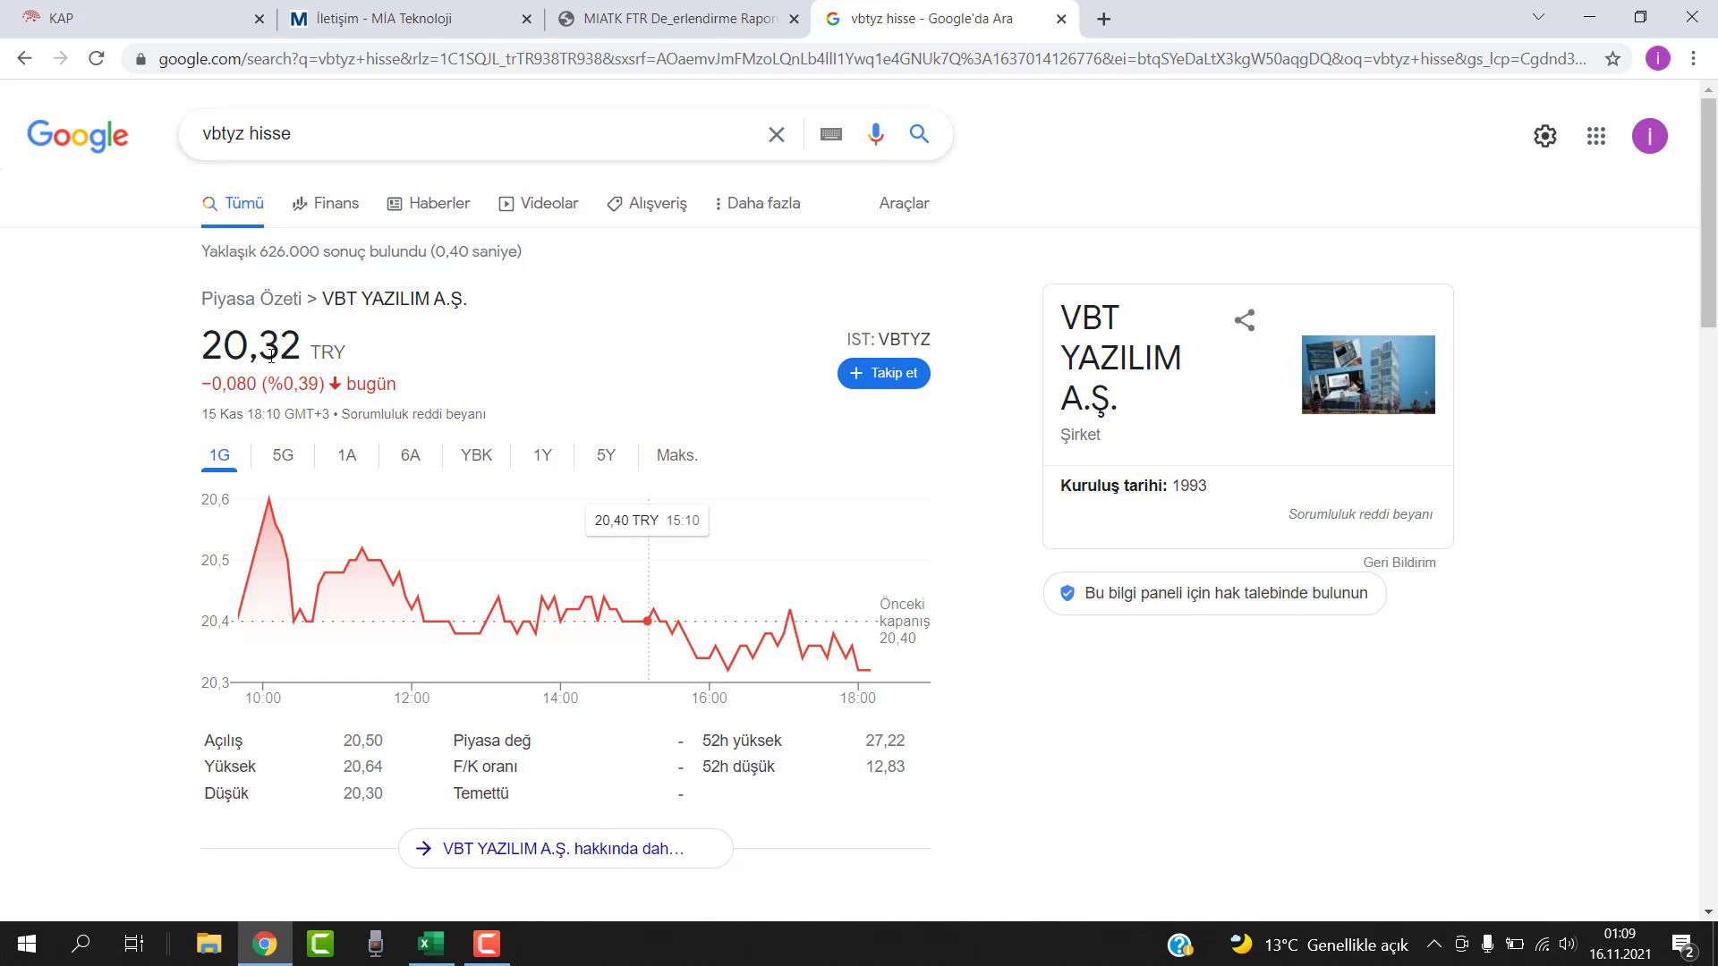
double_click(221, 347)
left_click(590, 418)
Search Google for vbtyz halka arz fiyatı and highlight the offering price in the top result
left_click(509, 135)
key("ctrl+shift+Left")
type("kap")
key("BackSpace")
key("BackSpace")
key("BackSpace")
type("ha")
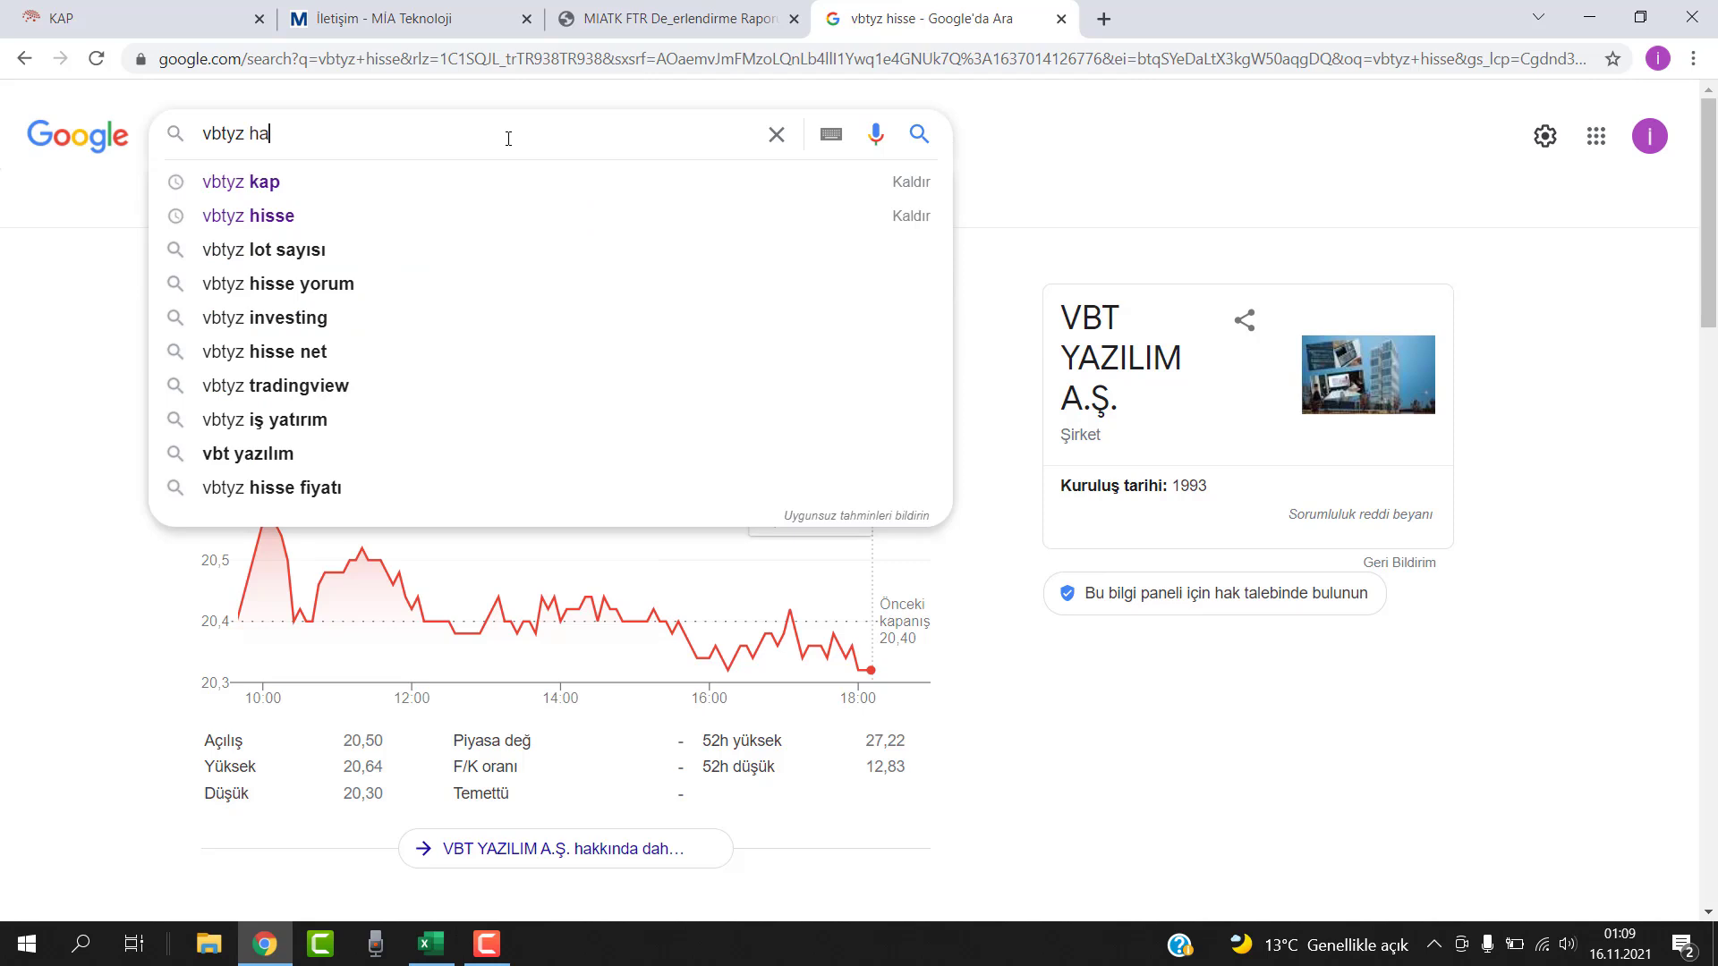
type("lka arz fiyatı")
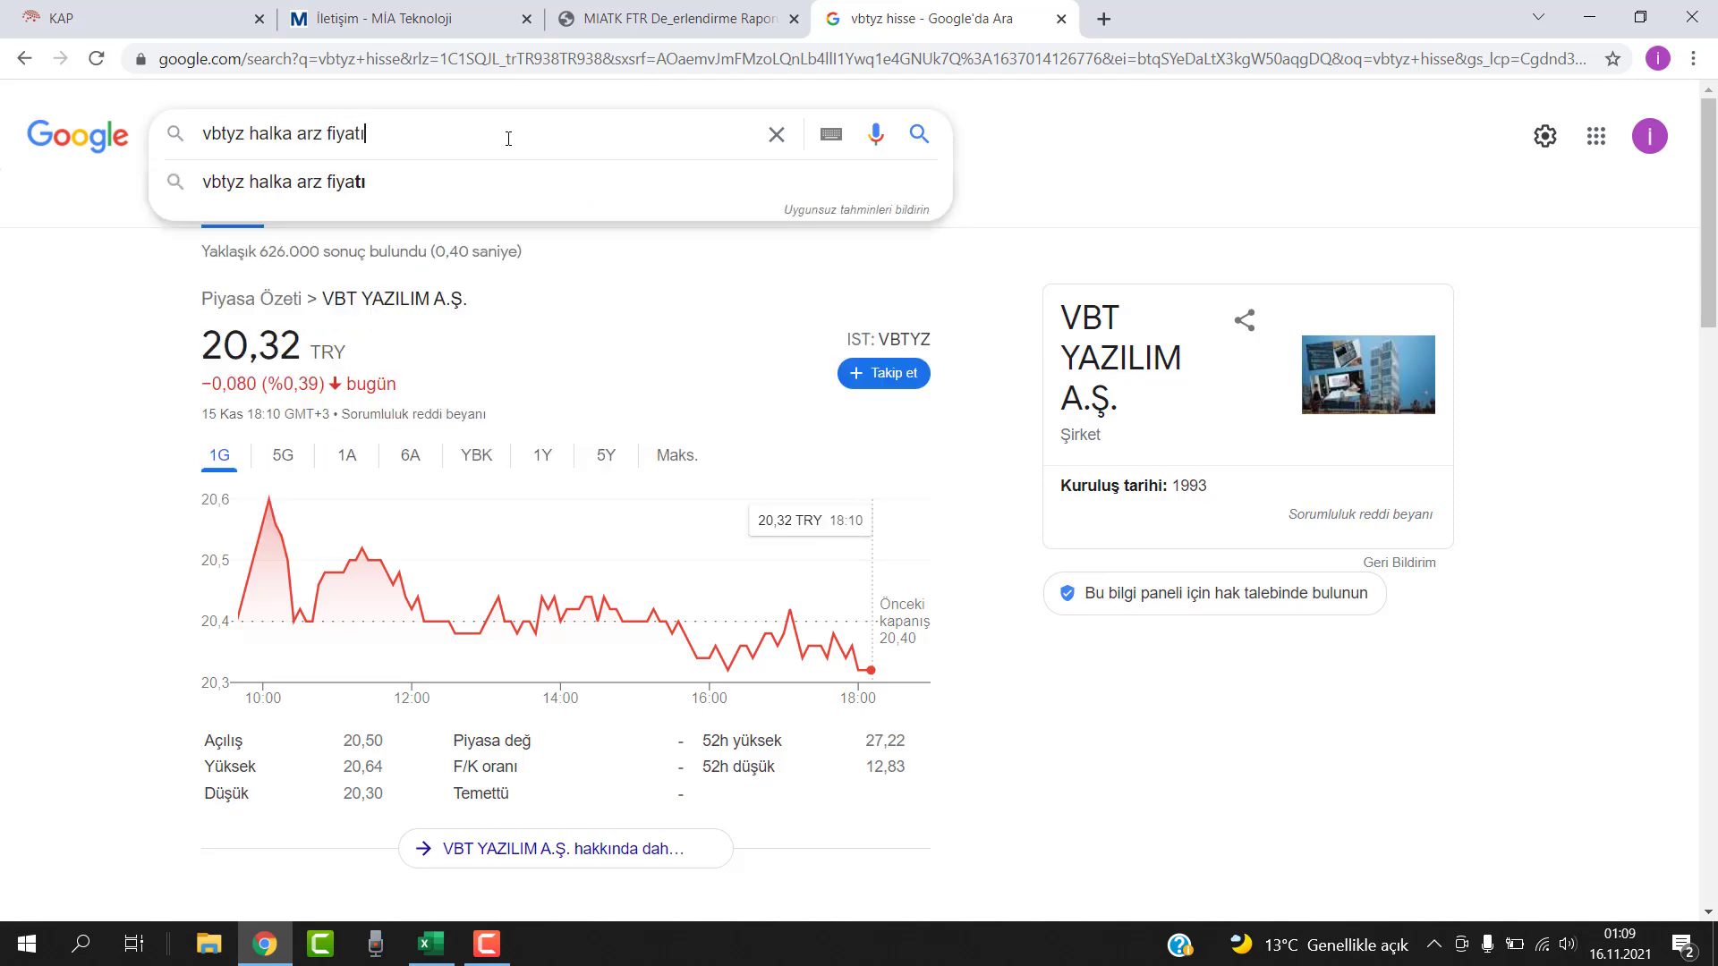
key("Return")
left_click_drag(378, 297, 332, 297)
Return to the vbtyz hisse results, divide 20,32 by 12,48 in the Windows calculator and close it
left_click(24, 59)
key("super+r")
type("calc")
key("Return")
type("20,32")
key("slash")
type("12,48")
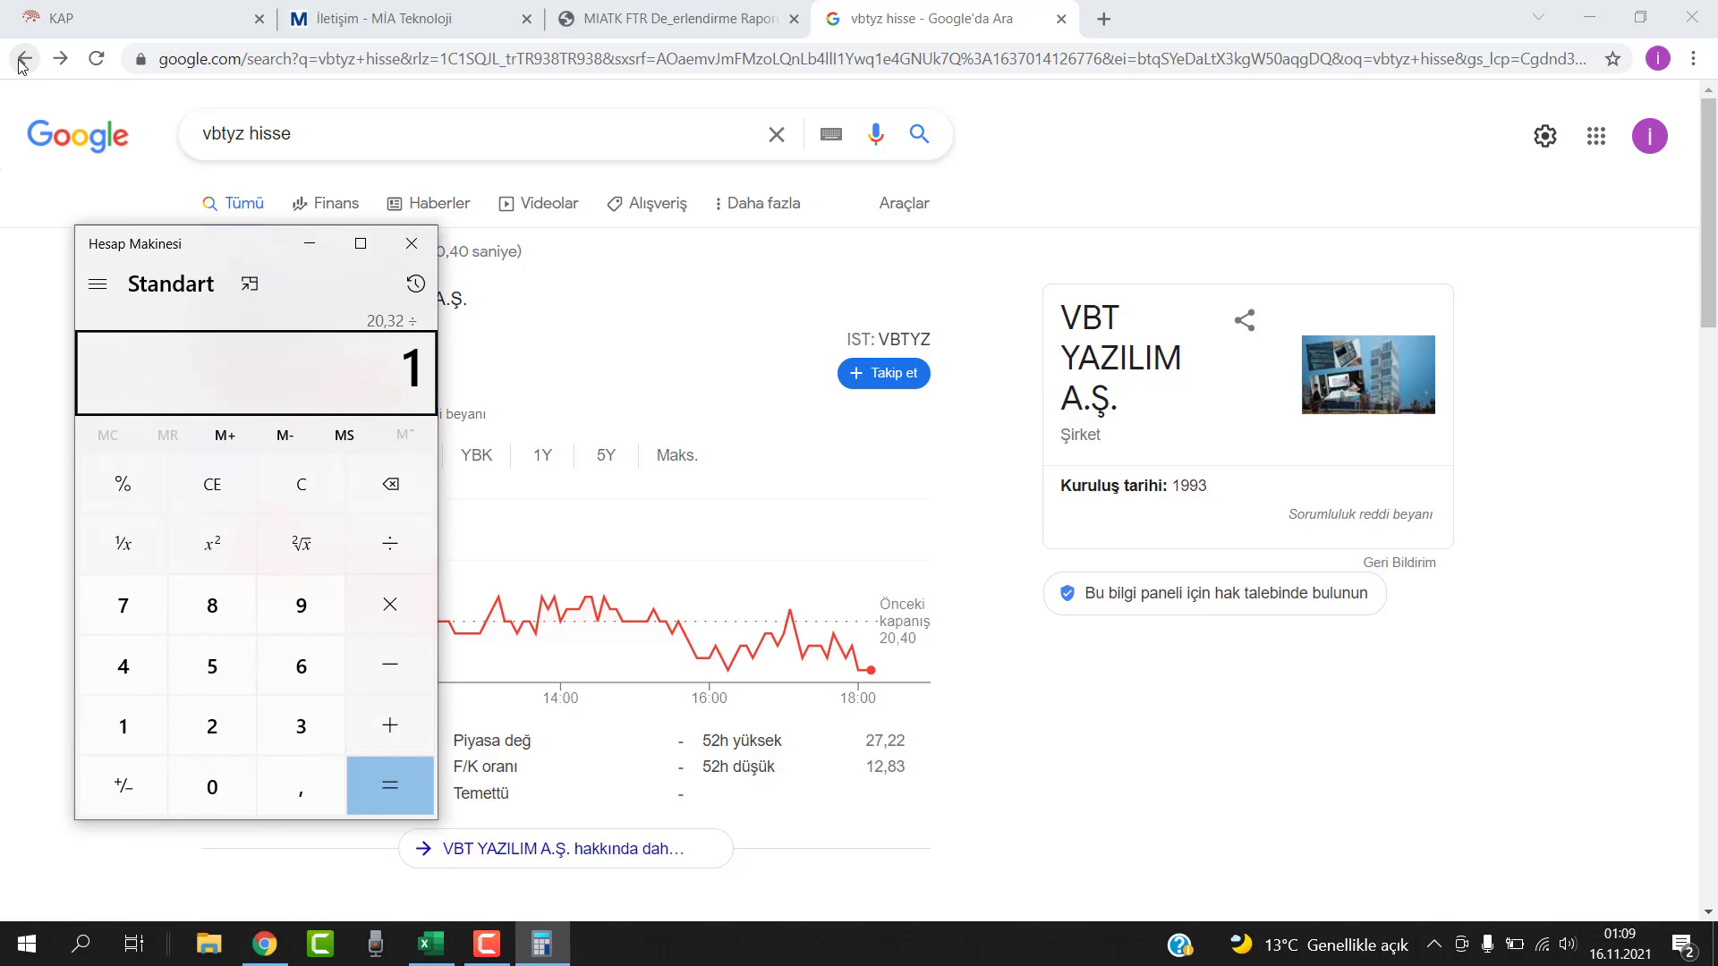
key("Return")
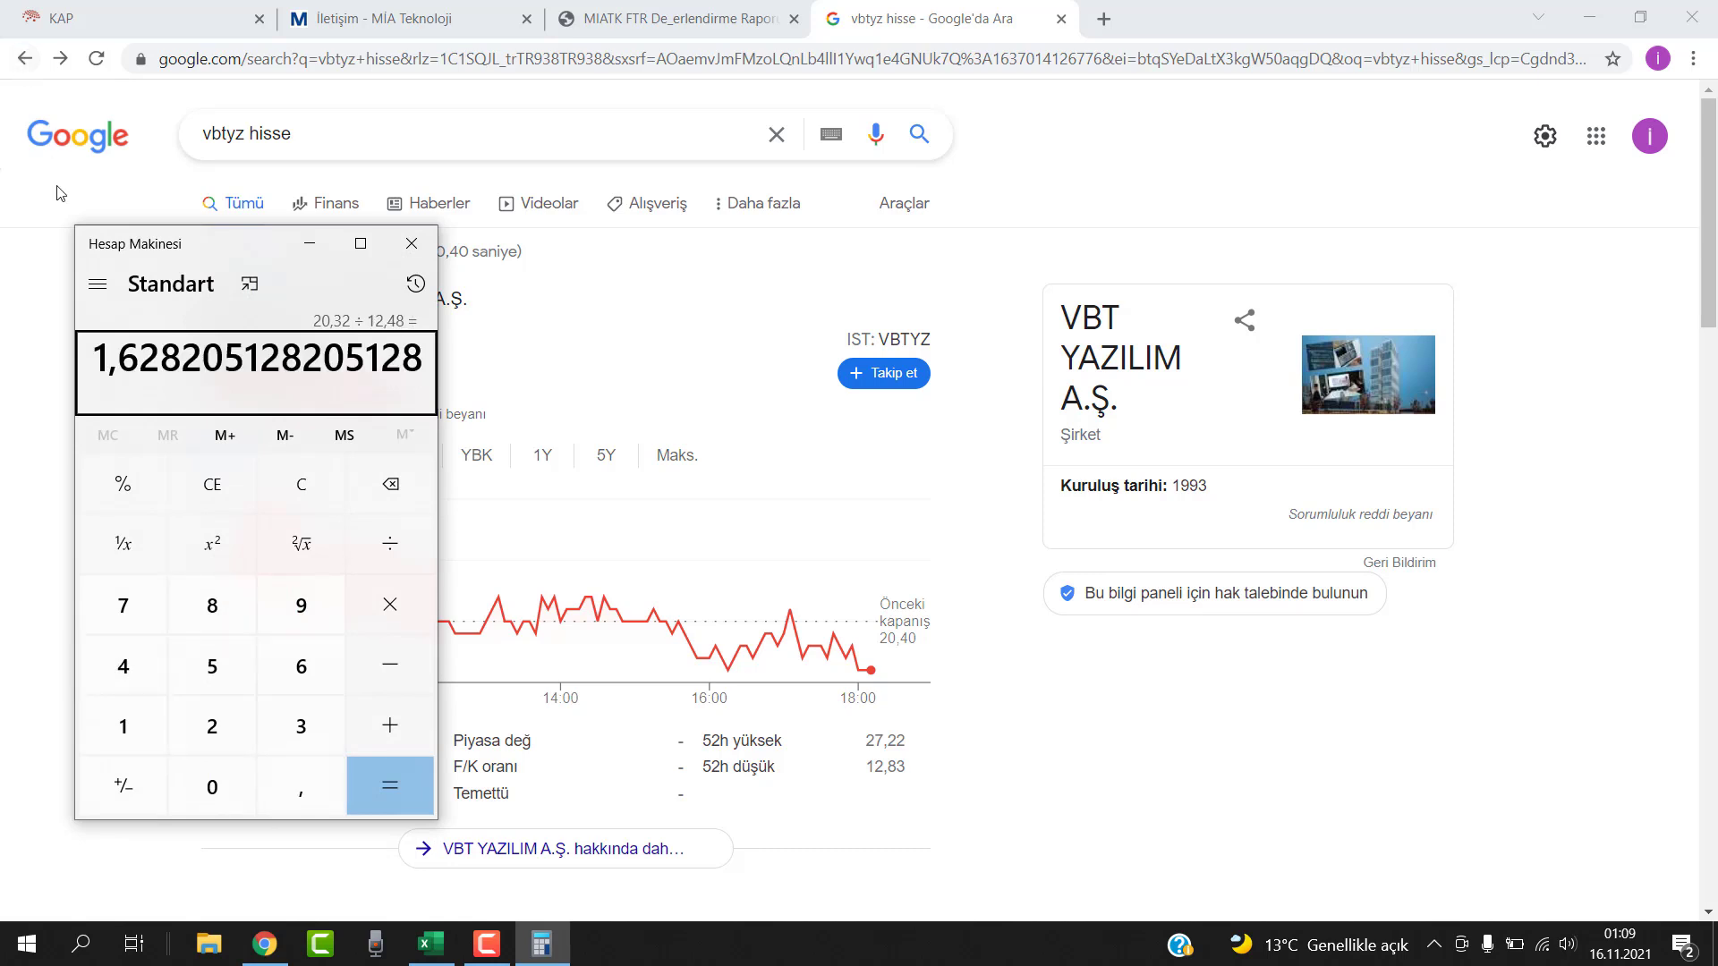
left_click(412, 245)
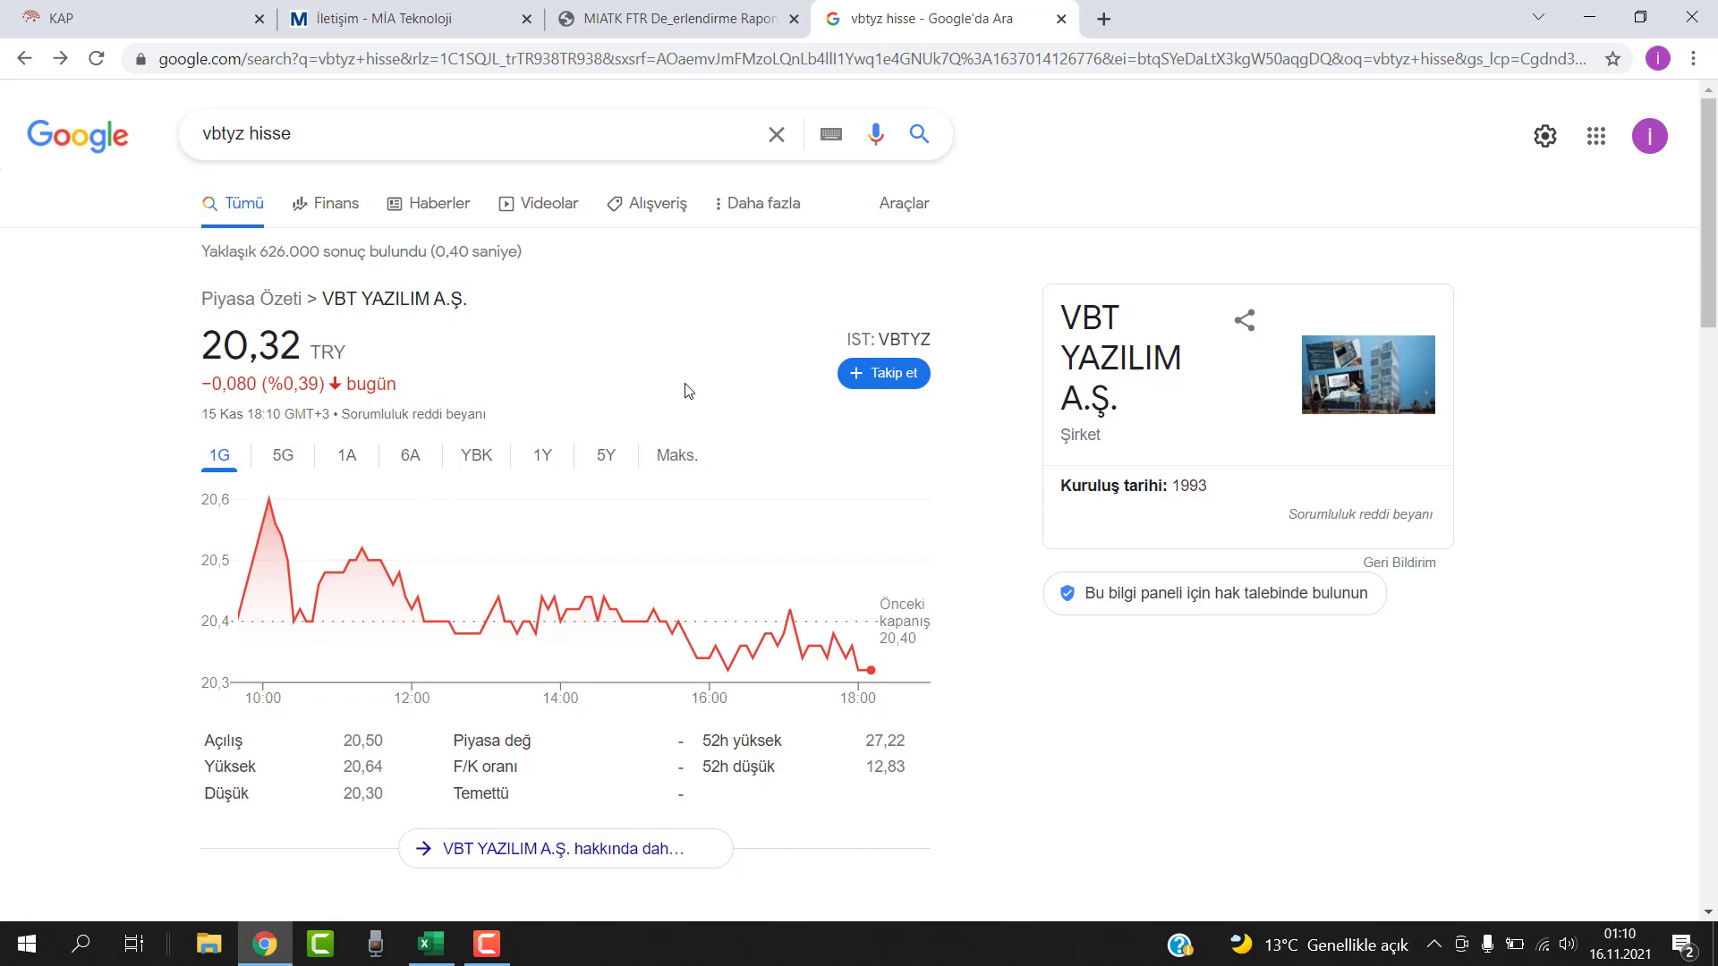
Highlight VBTYZ's 52-week high and close the search page
double_click(889, 735)
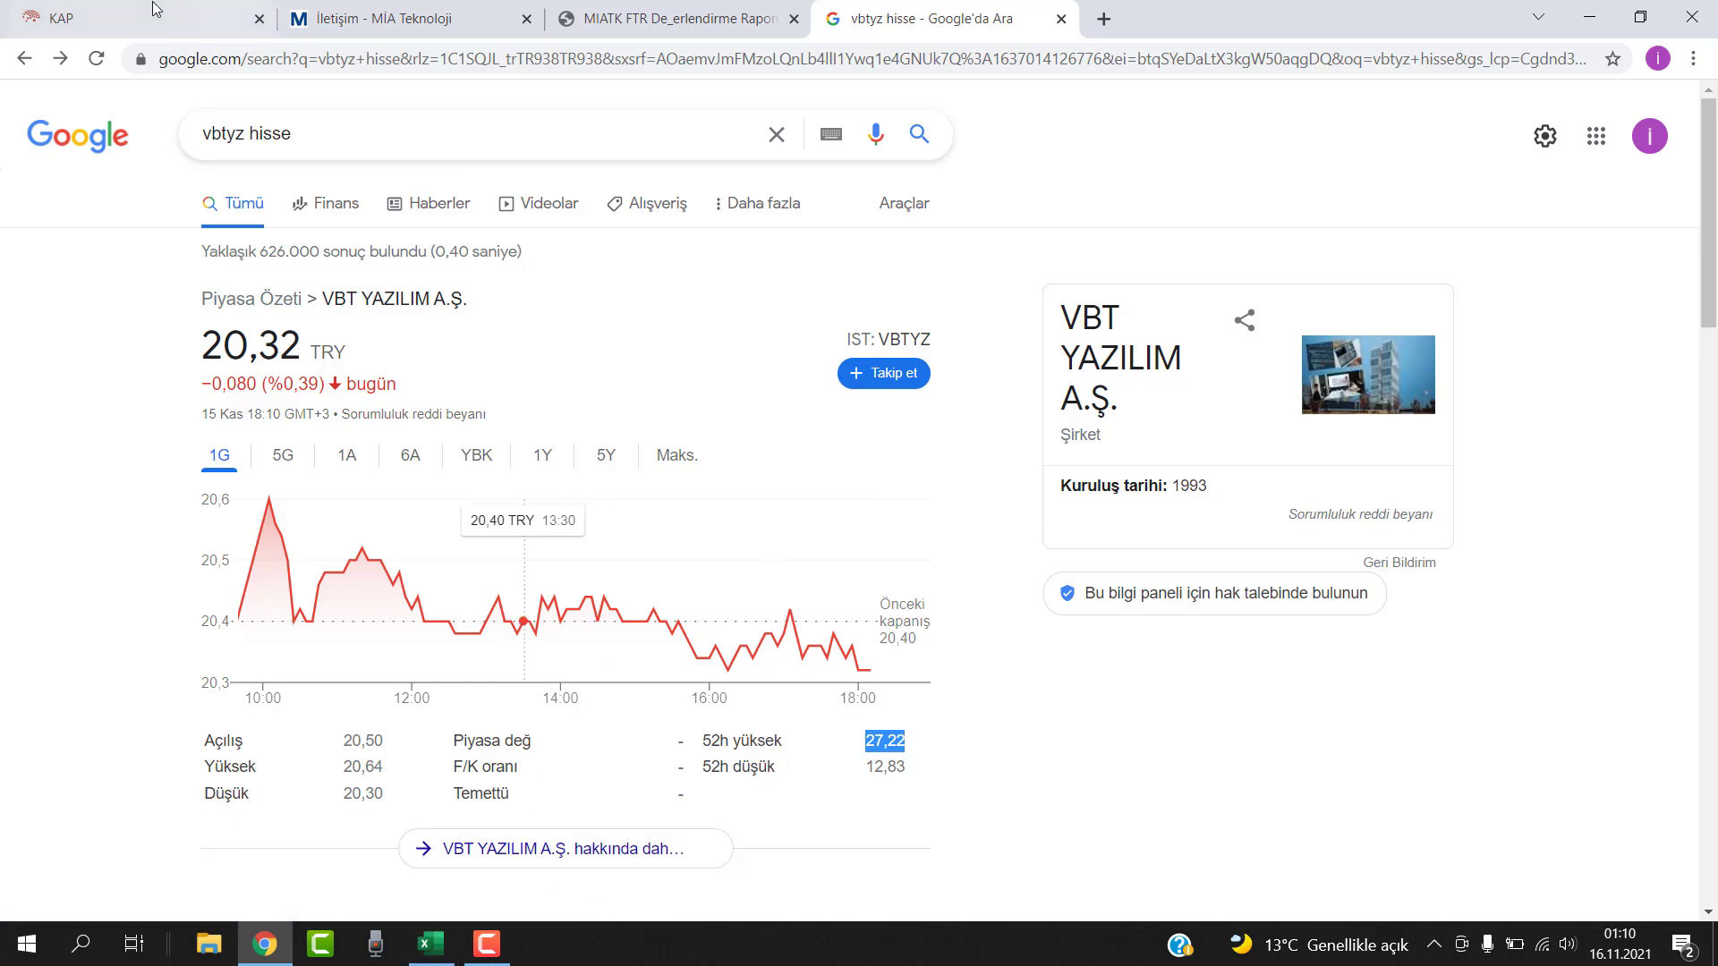
left_click(1060, 20)
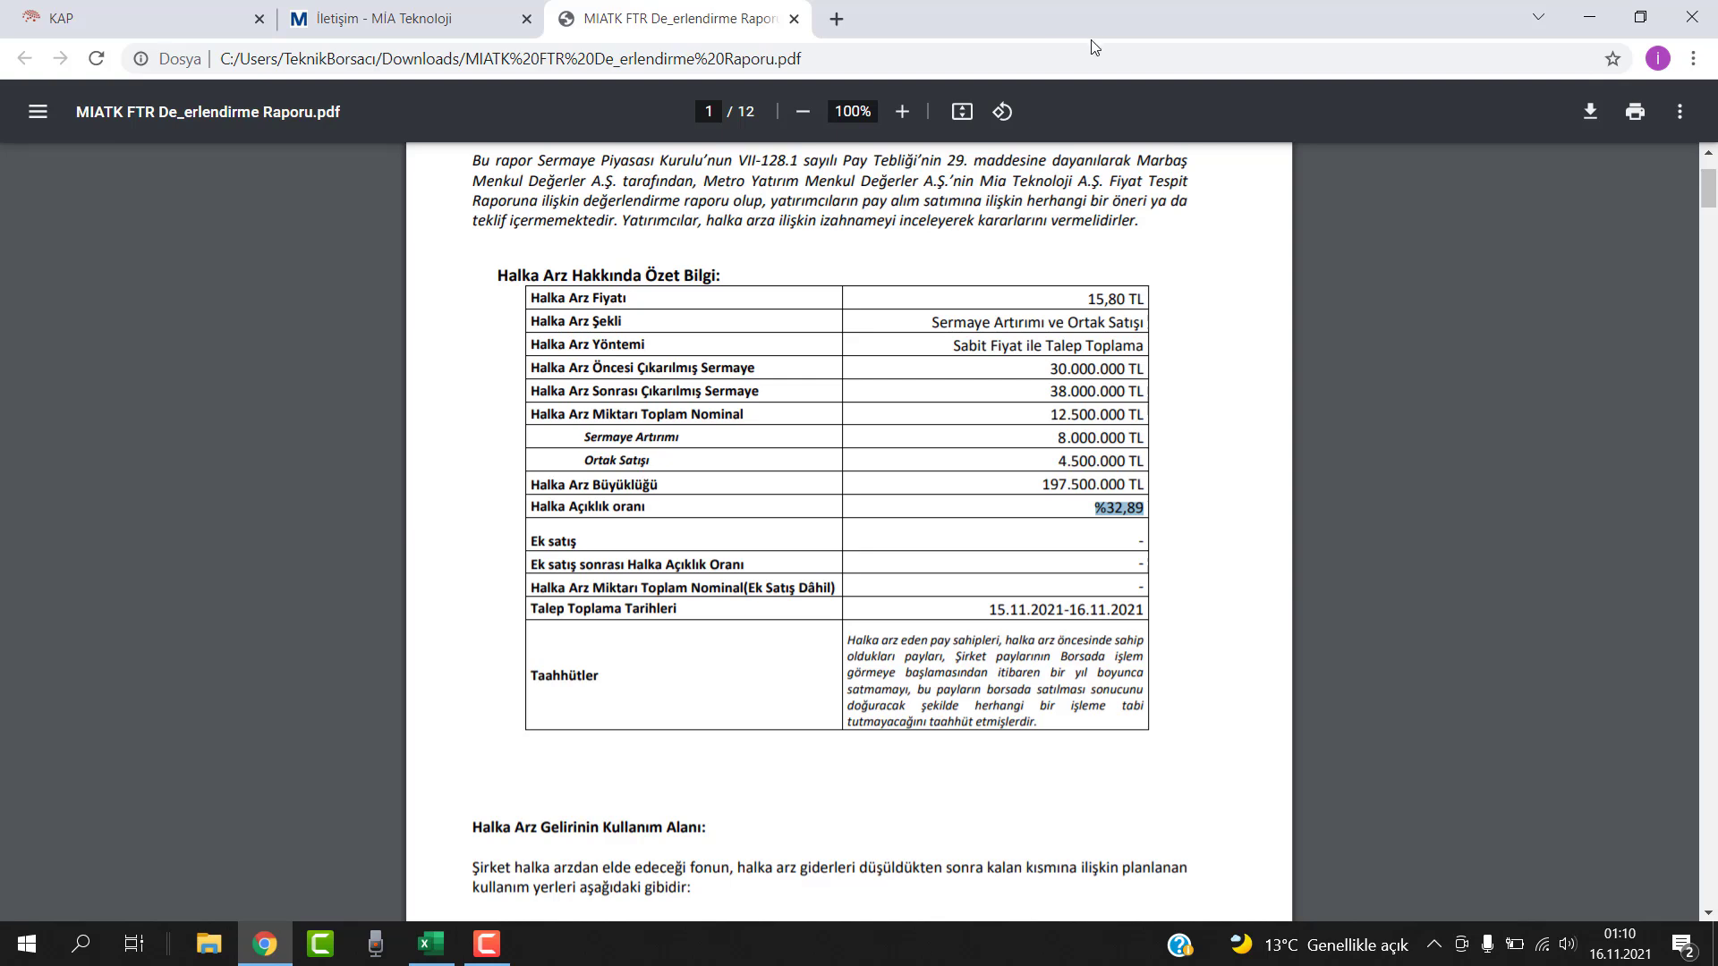
Switch to miatk.xlsx in Excel and review the Ortak Satışı and Sermaye Artırımı entries in the Neden Halka Arz Edildi row
left_click(431, 943)
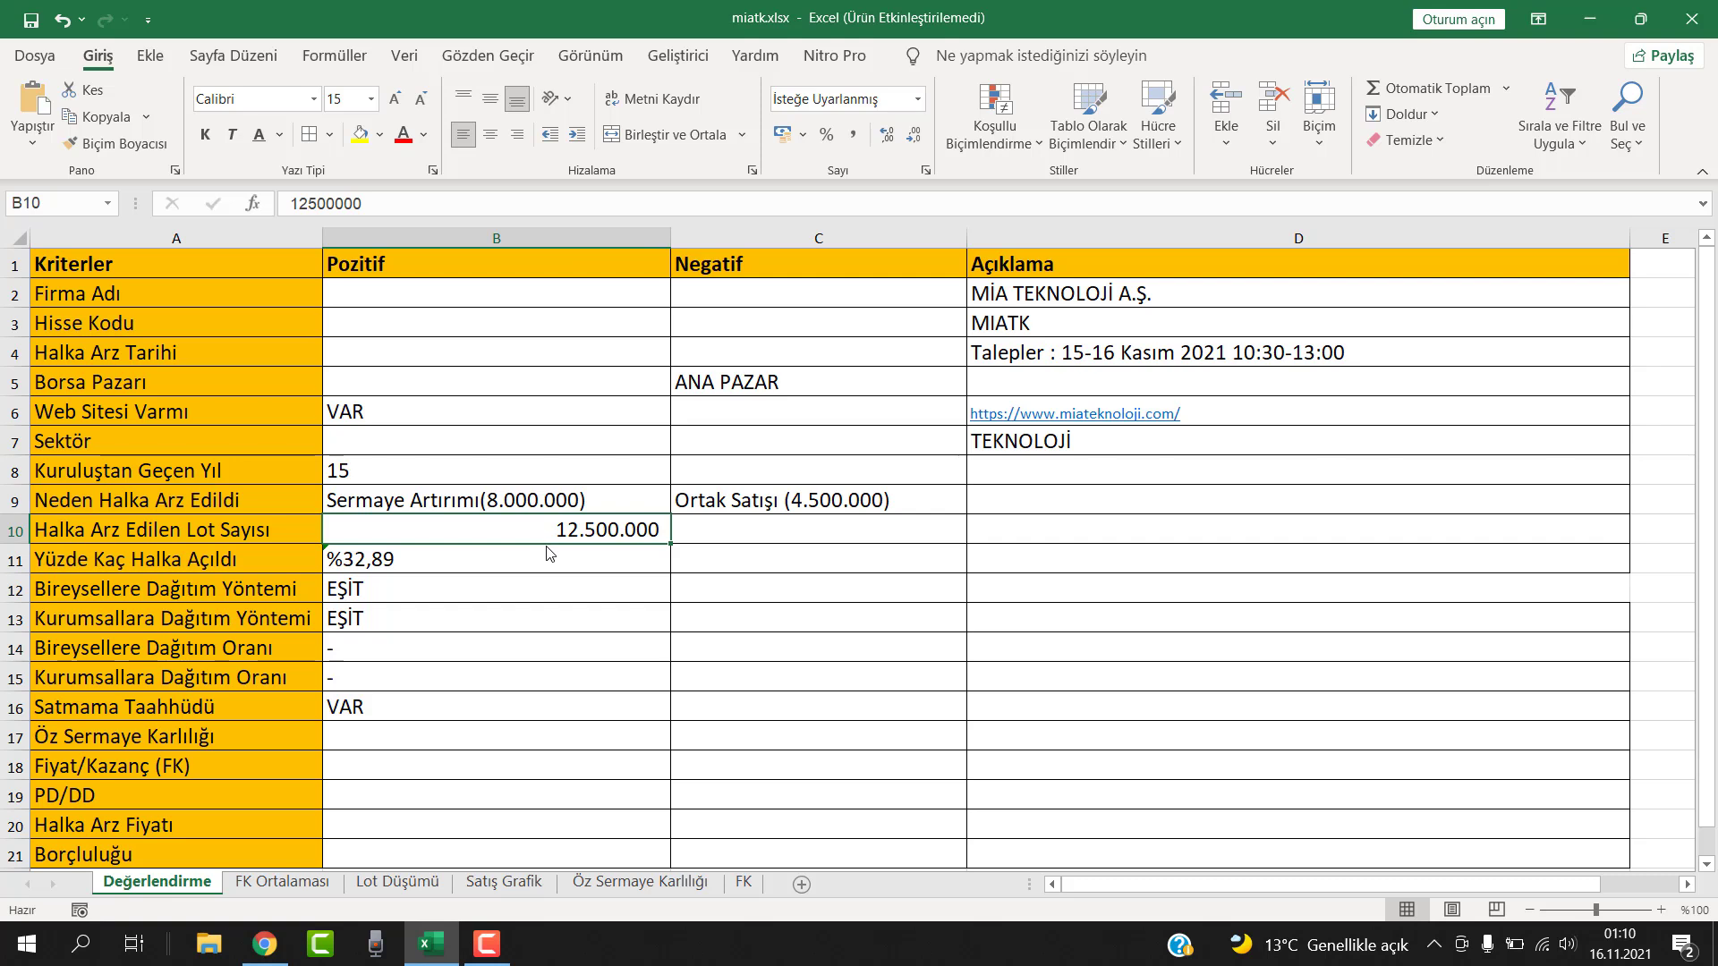
left_click(733, 501)
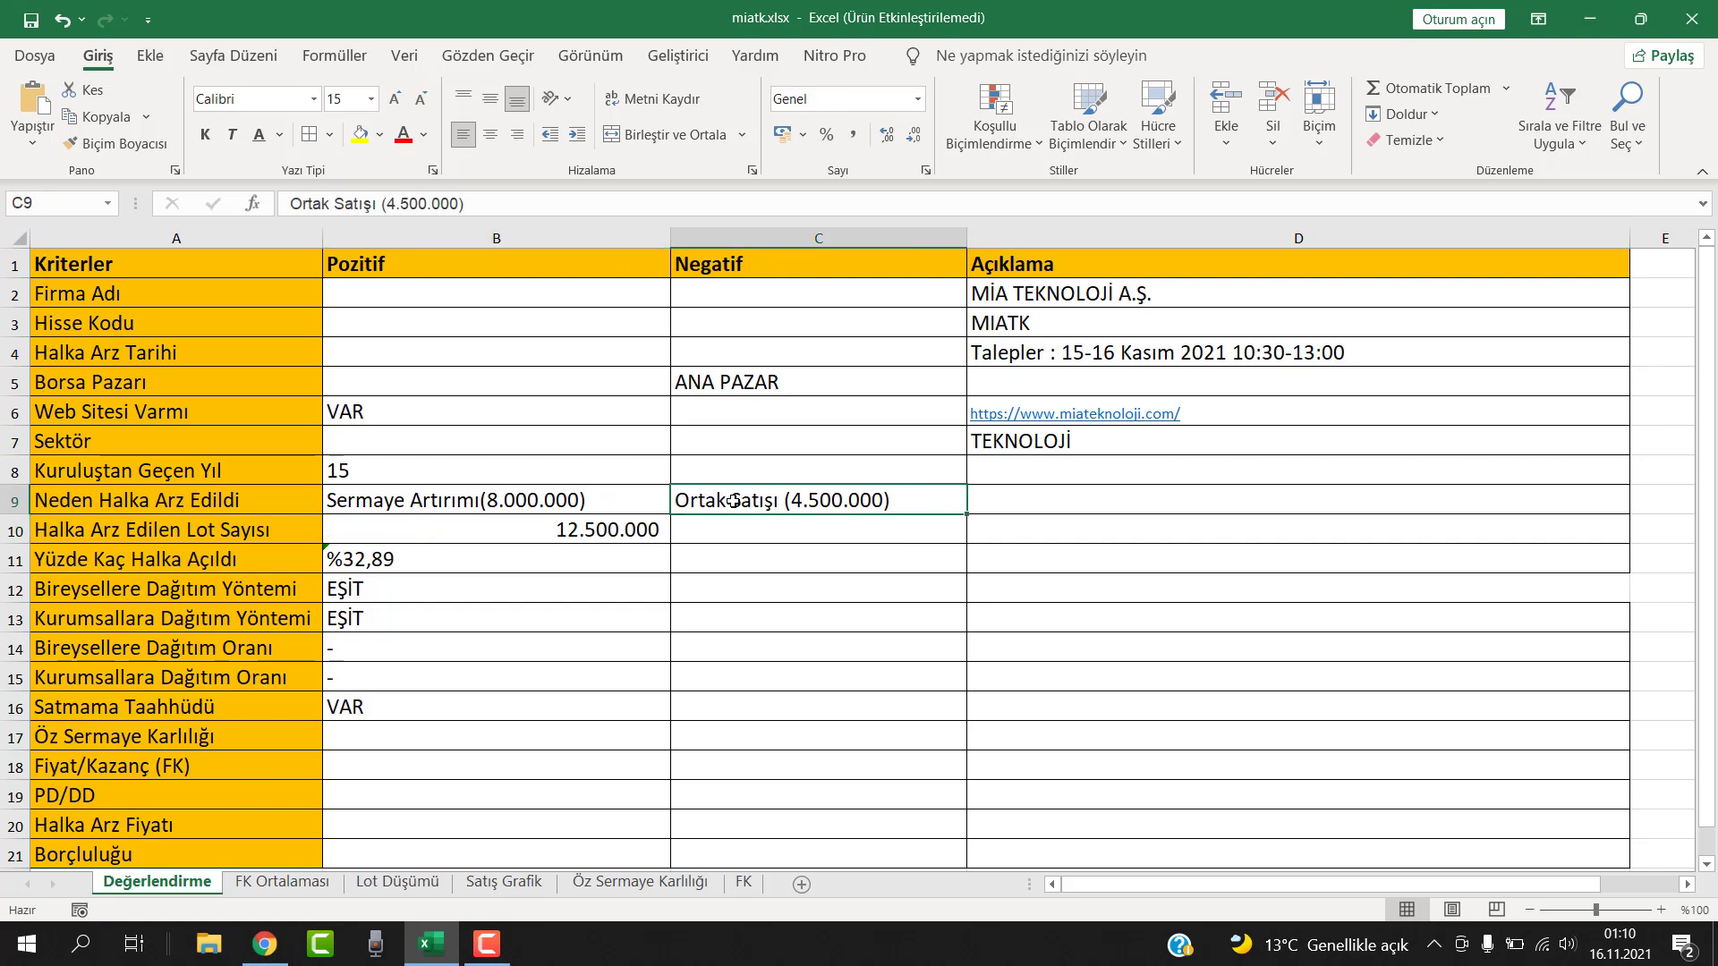
left_click(464, 737)
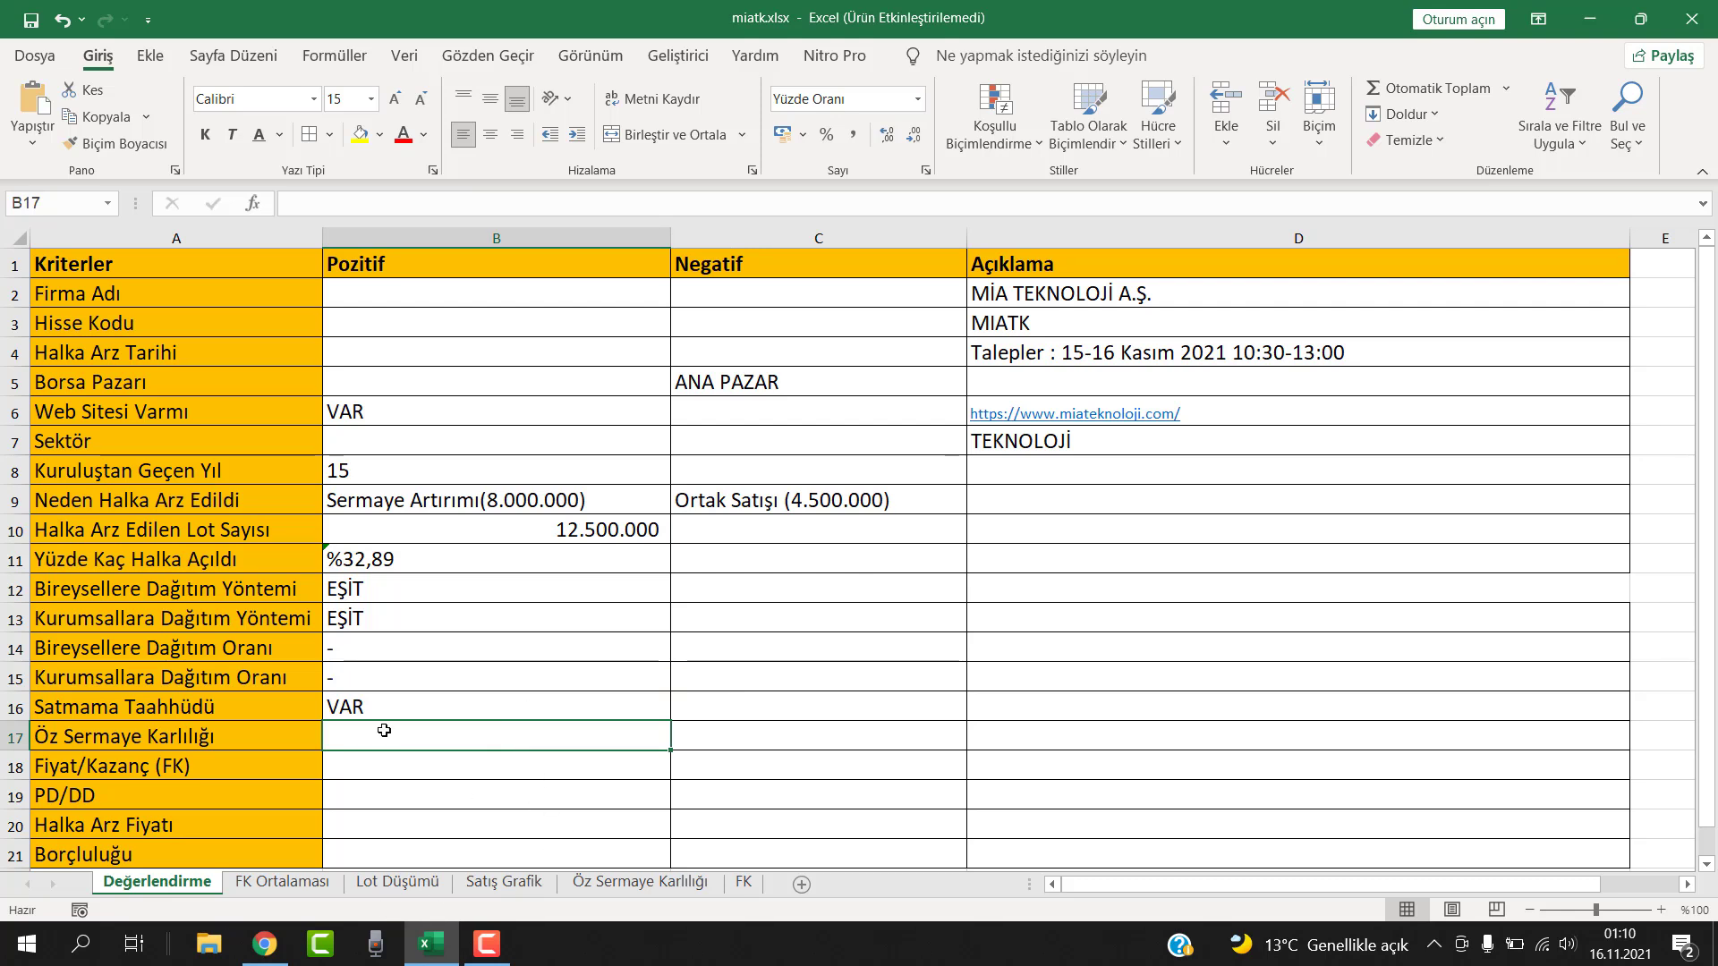
left_click(534, 500)
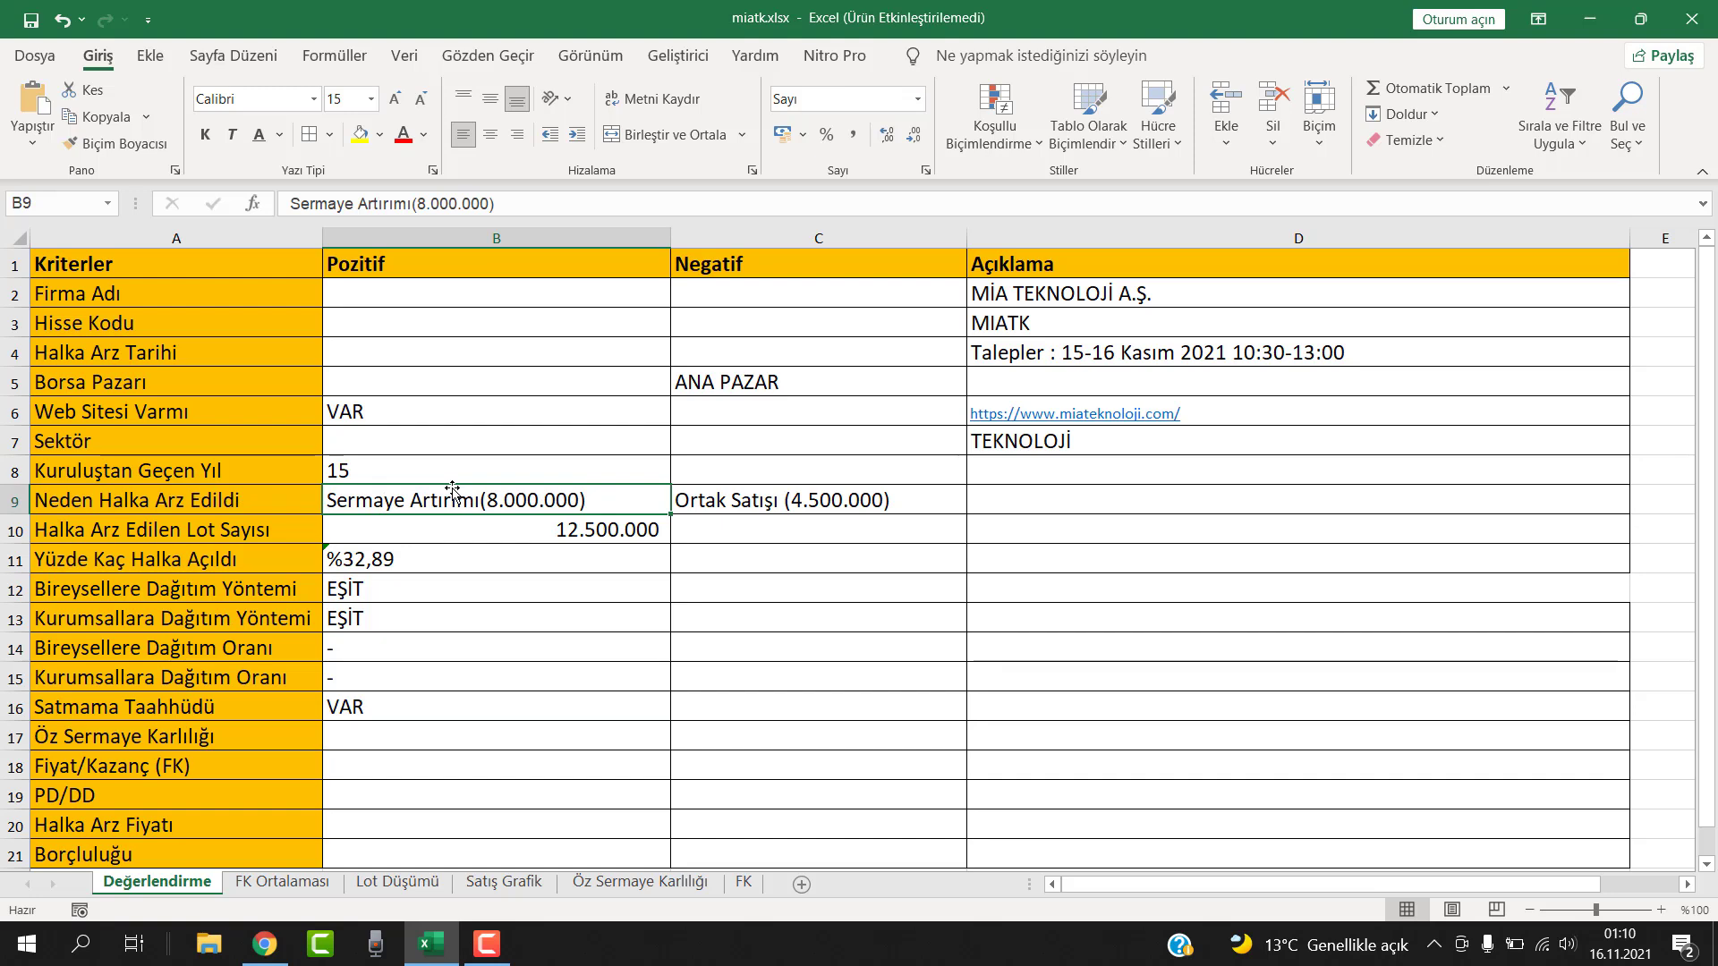
Switch to the MIATK evaluation report in Chrome and read the Halka Arz Gelirinin Kullanım Alanı section
left_click(265, 947)
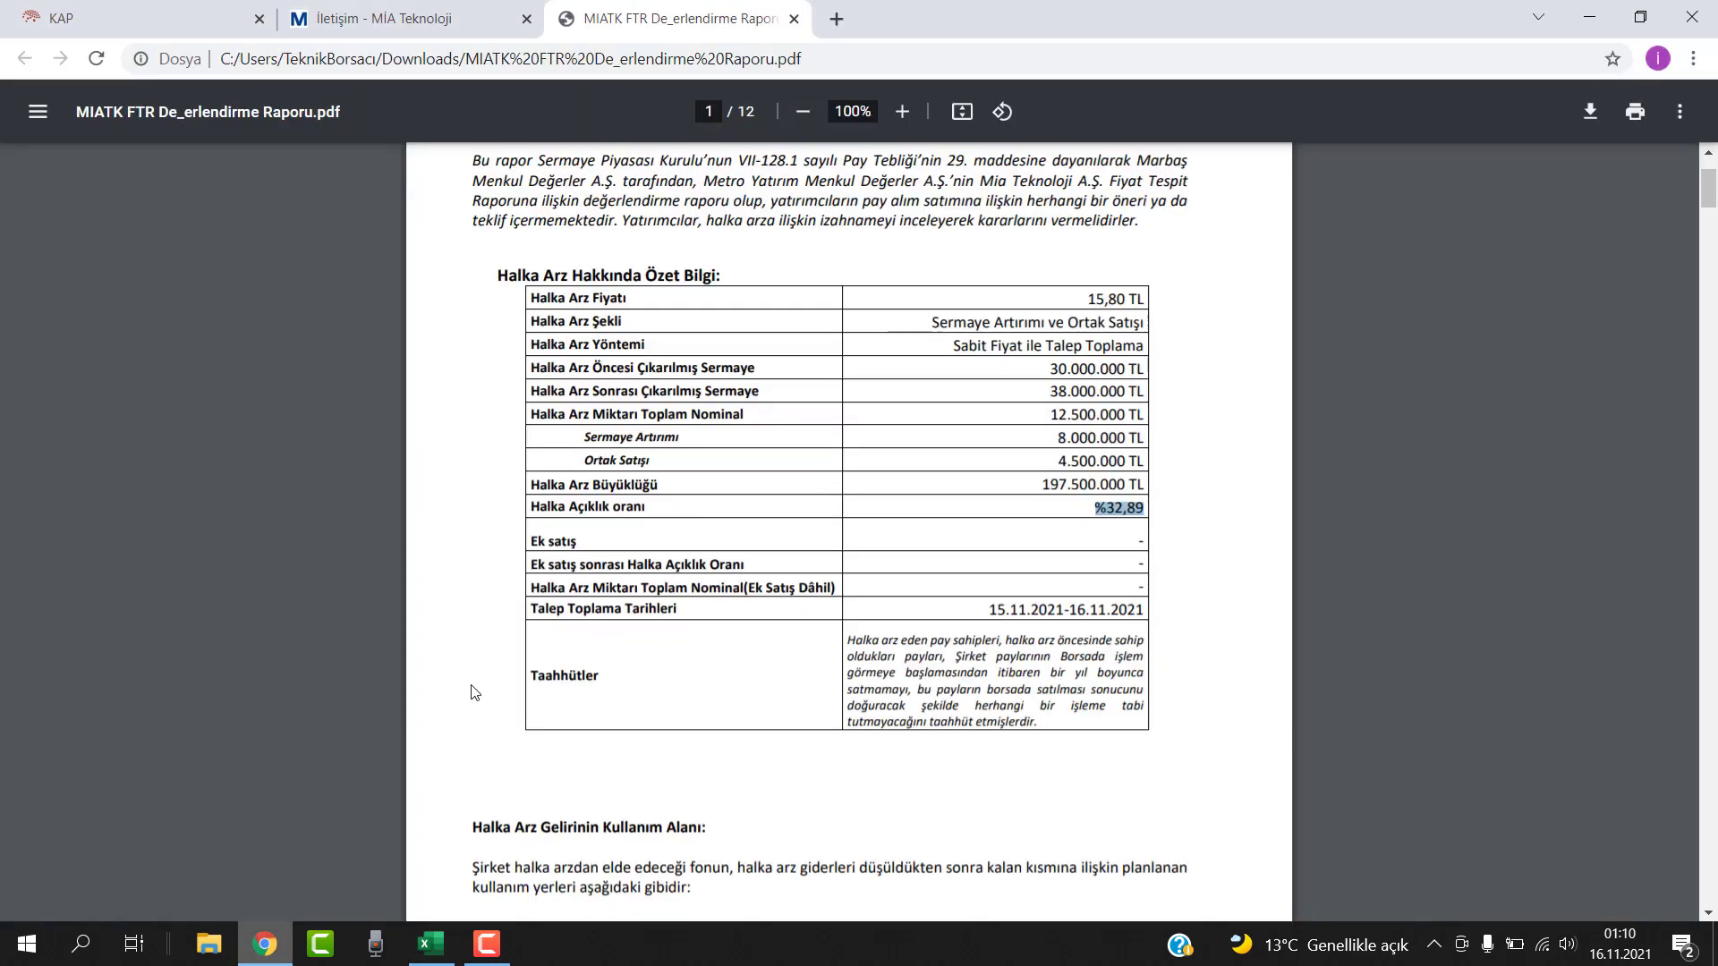
scroll(735, 333, "down", 9)
scroll(735, 333, "up", 3)
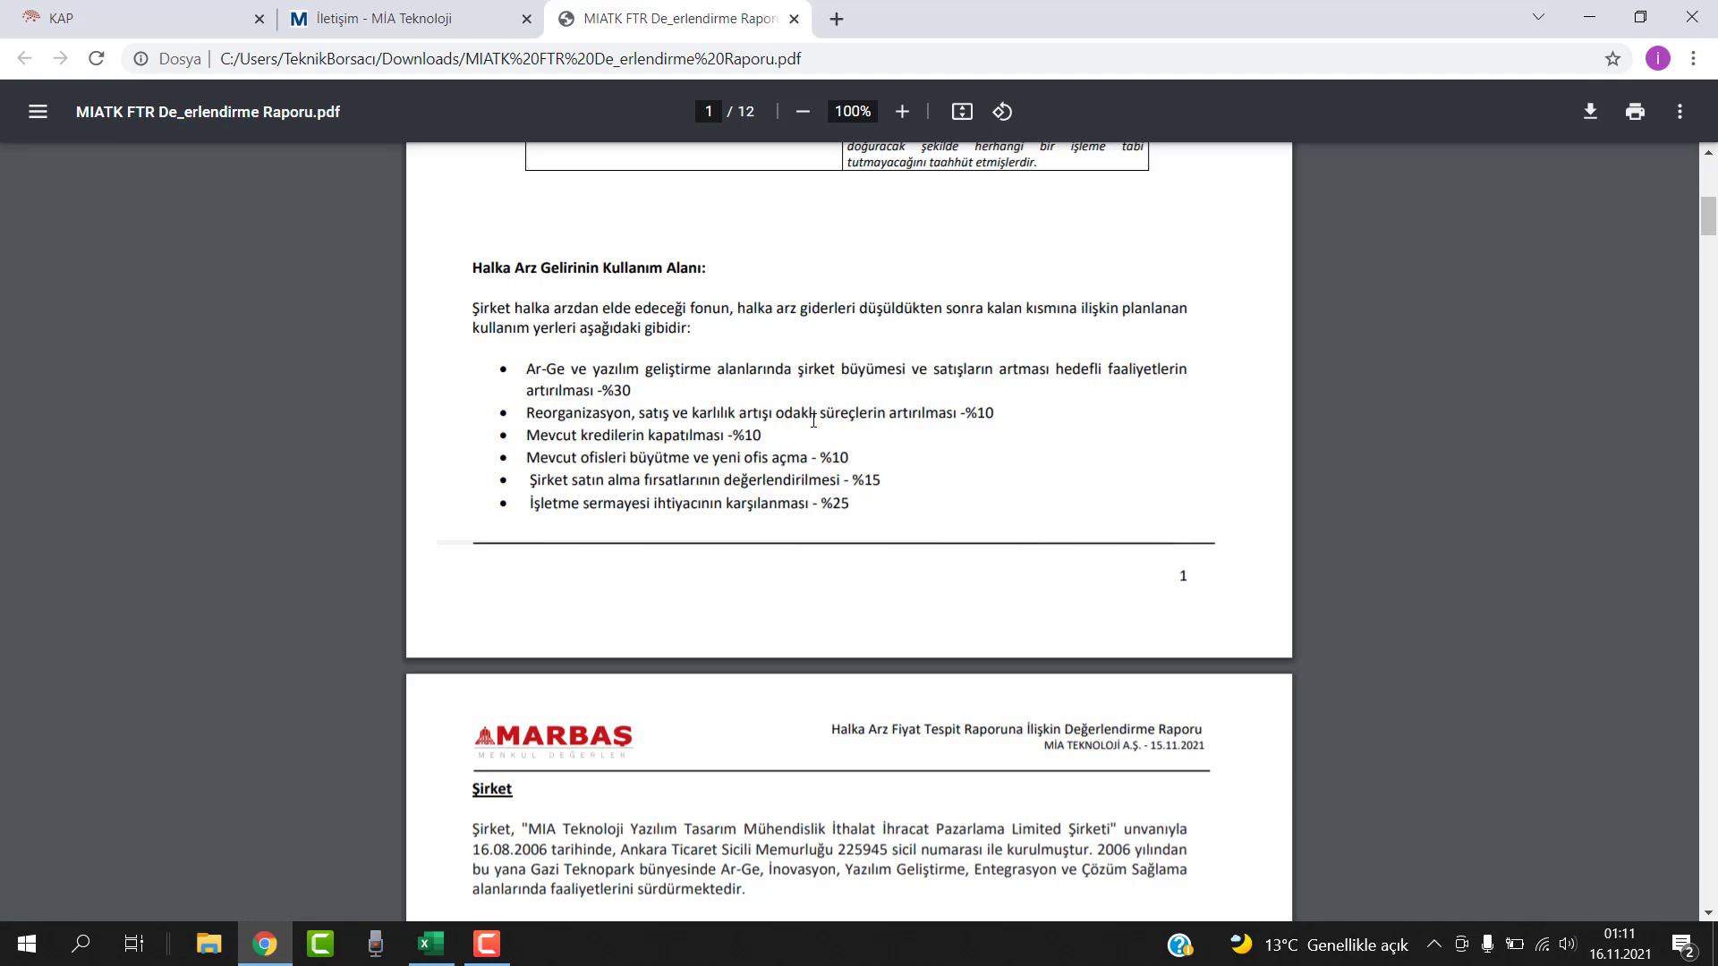
Switch back to Excel, revisit the Neden Halka Arz Edildi entries and select the Pozitif cell of the Öz Sermaye Karlılığı row
left_click(431, 944)
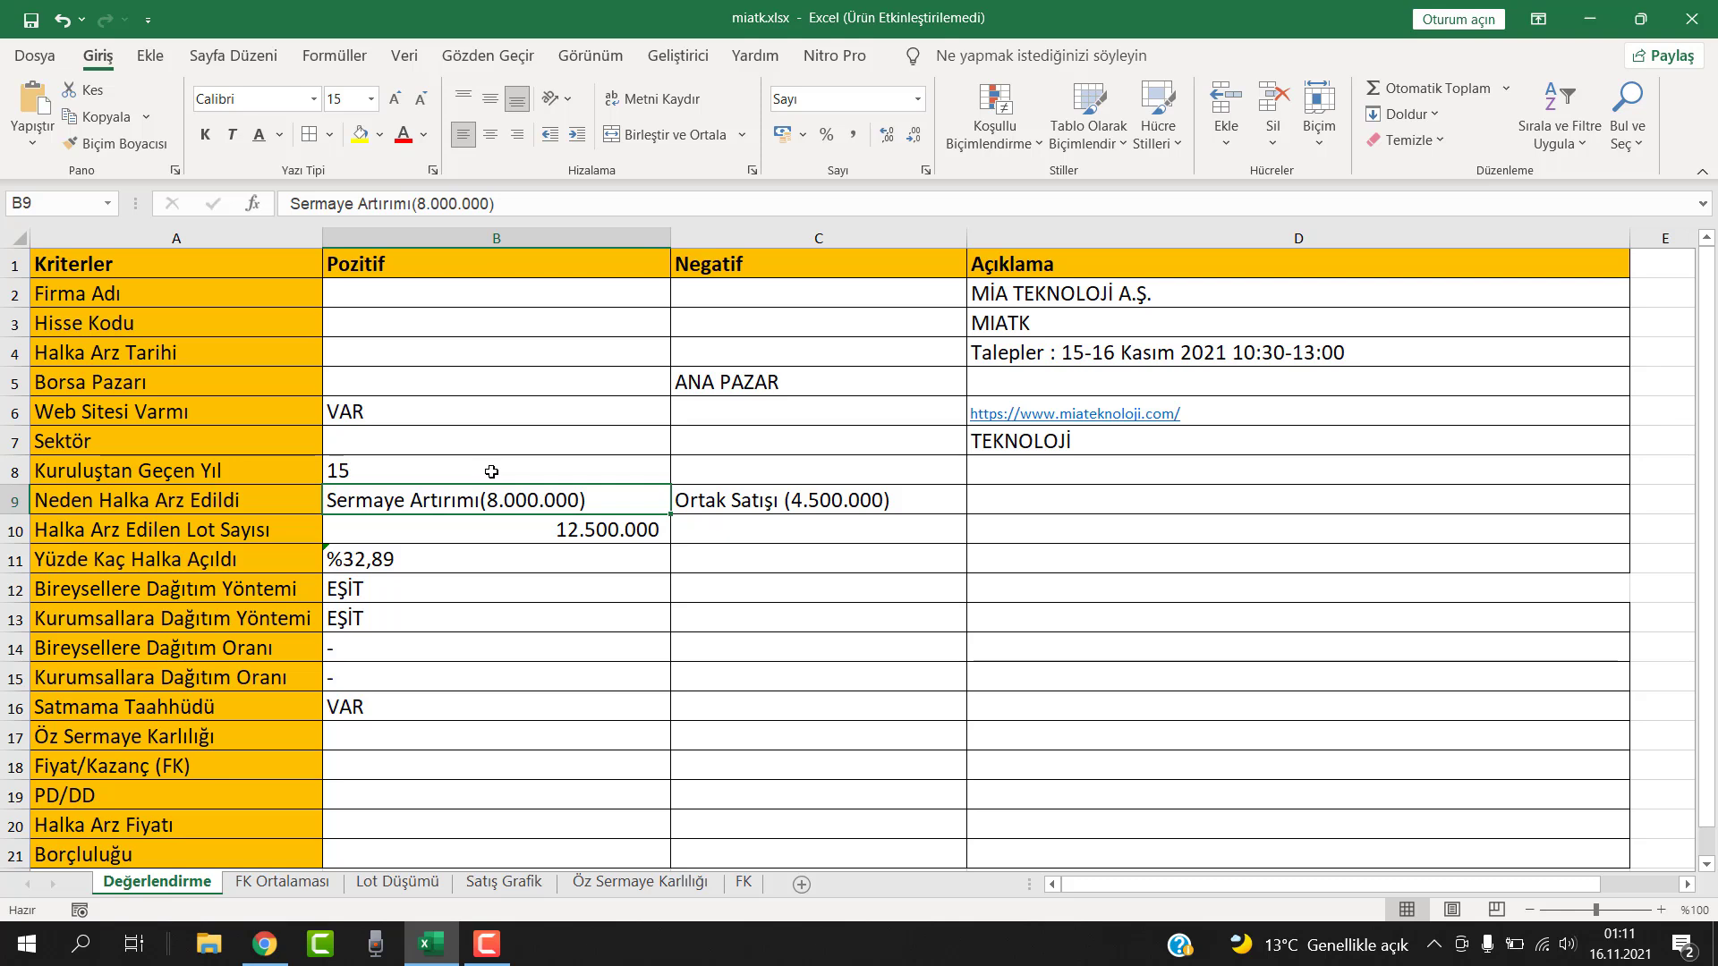
left_click(797, 494)
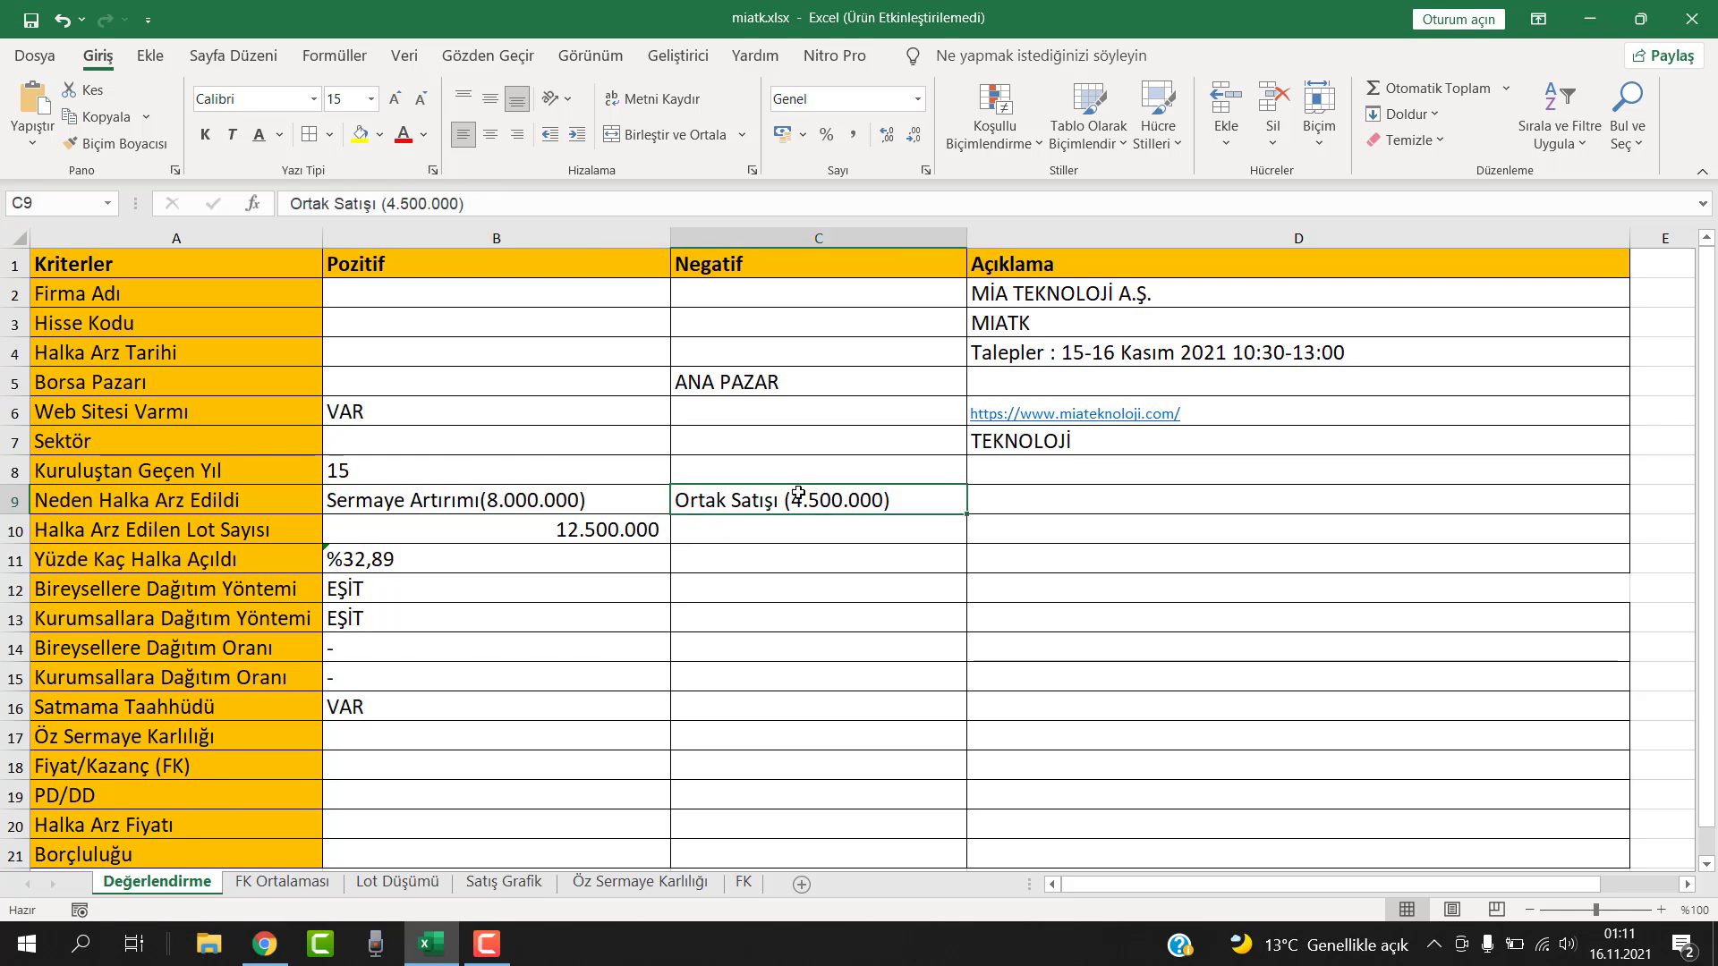
left_click(515, 502)
key("Down")
key("Down")
key("Down")
key("Down")
key("Down")
key("Down")
key("Down")
key("Down")
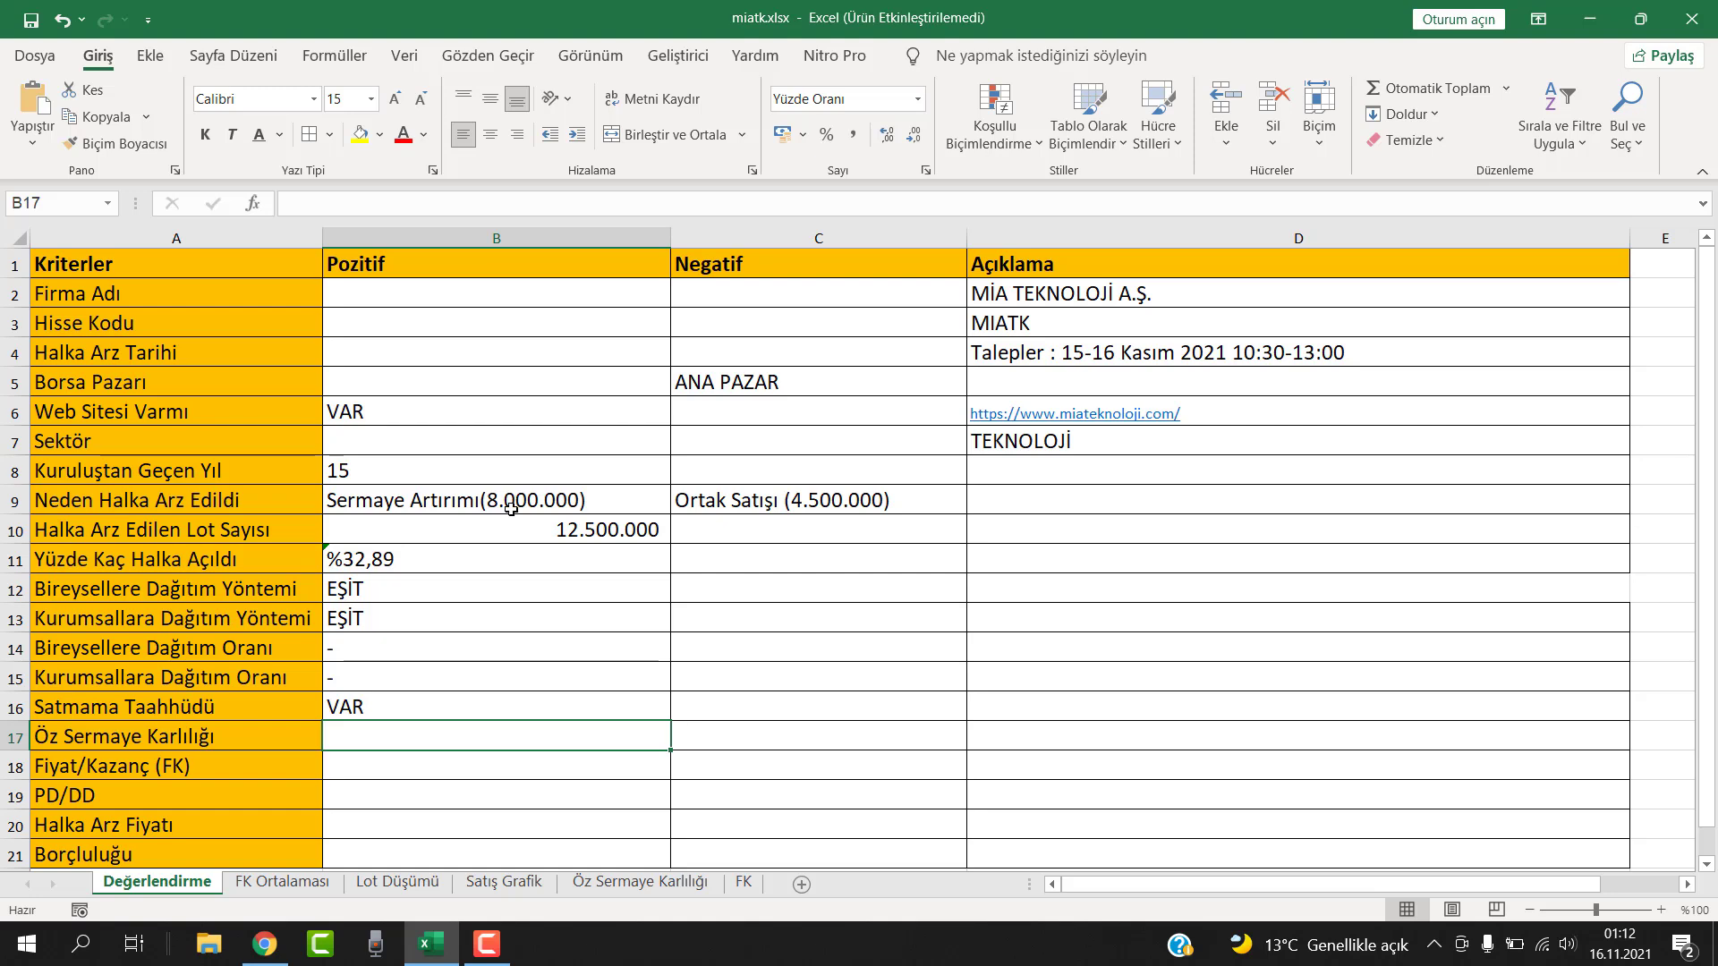
Review the 2018 and 2019 Özkaynaklar, Net Dönem Karı and profitability figures on the Öz Sermaye Karlılığı sheet
left_click(599, 884)
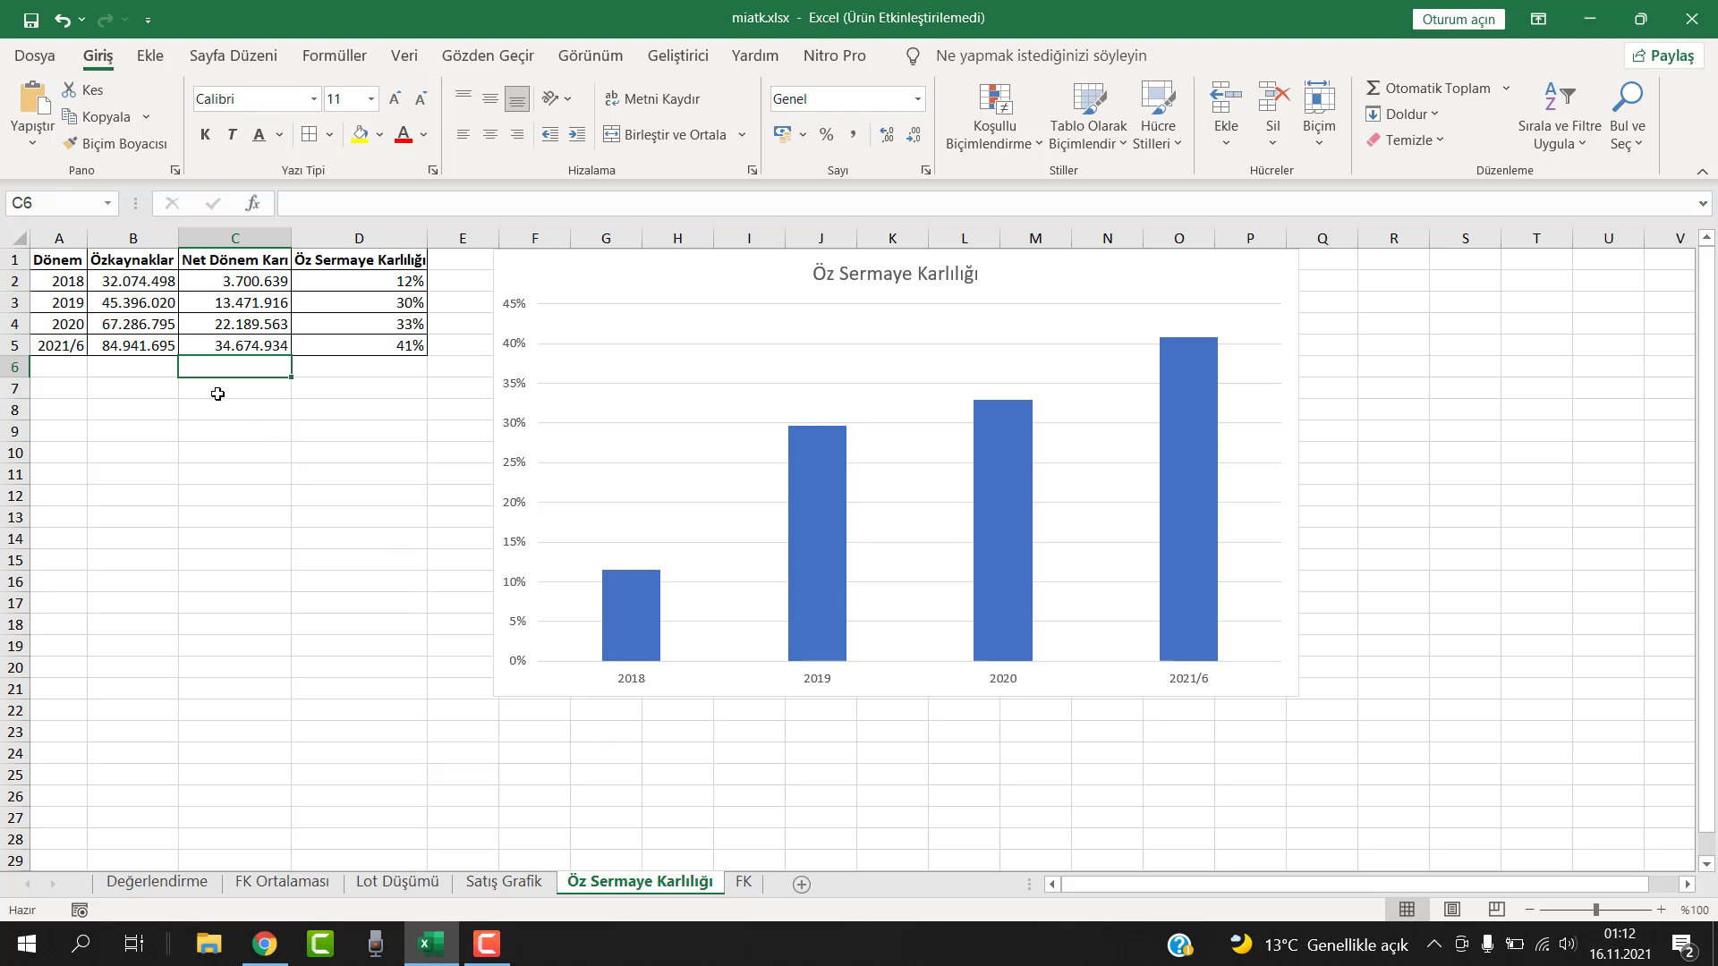
left_click(166, 280)
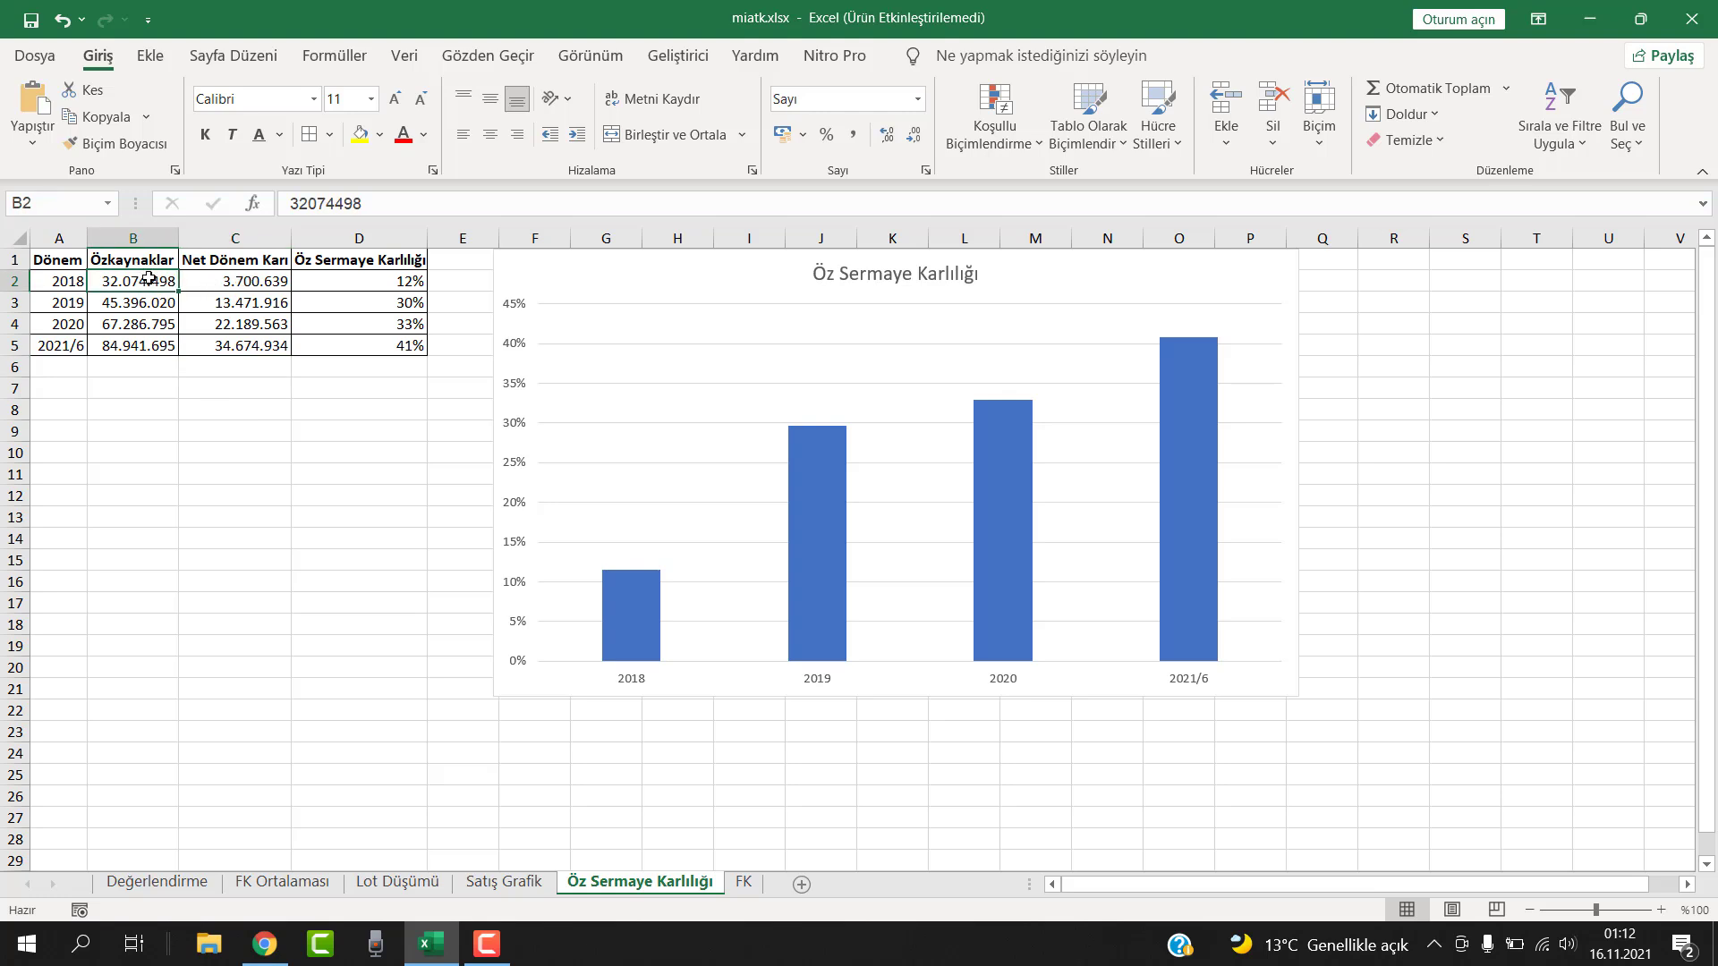
left_click(277, 281)
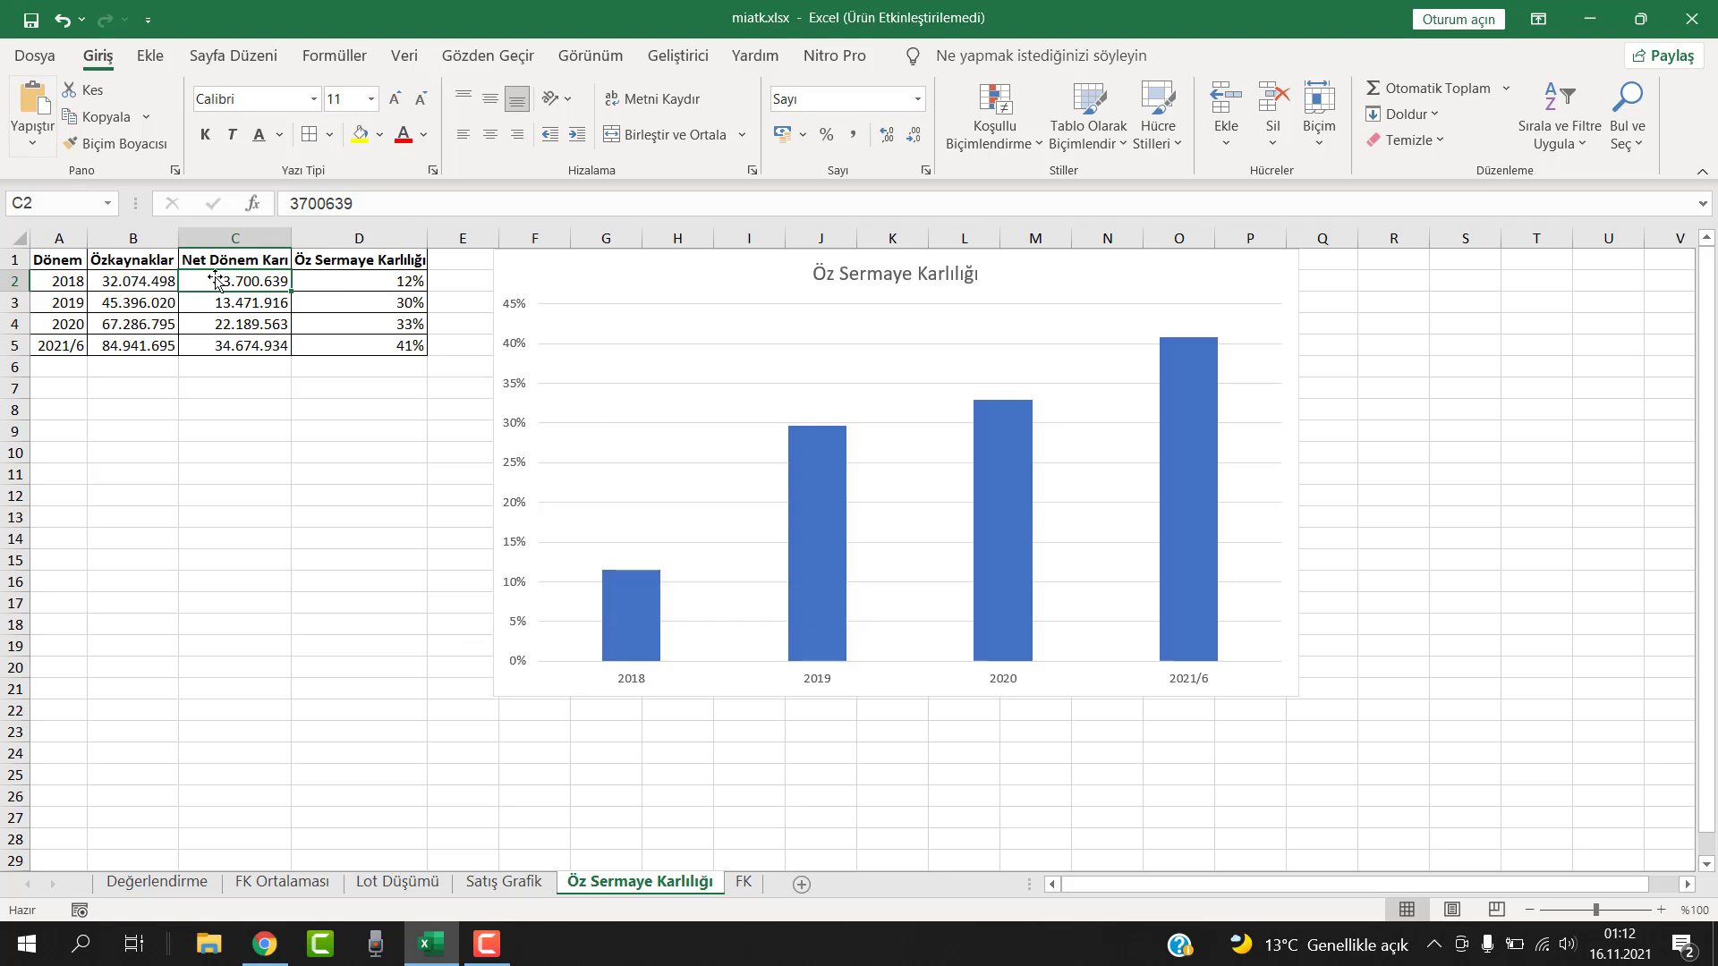
left_click(137, 298)
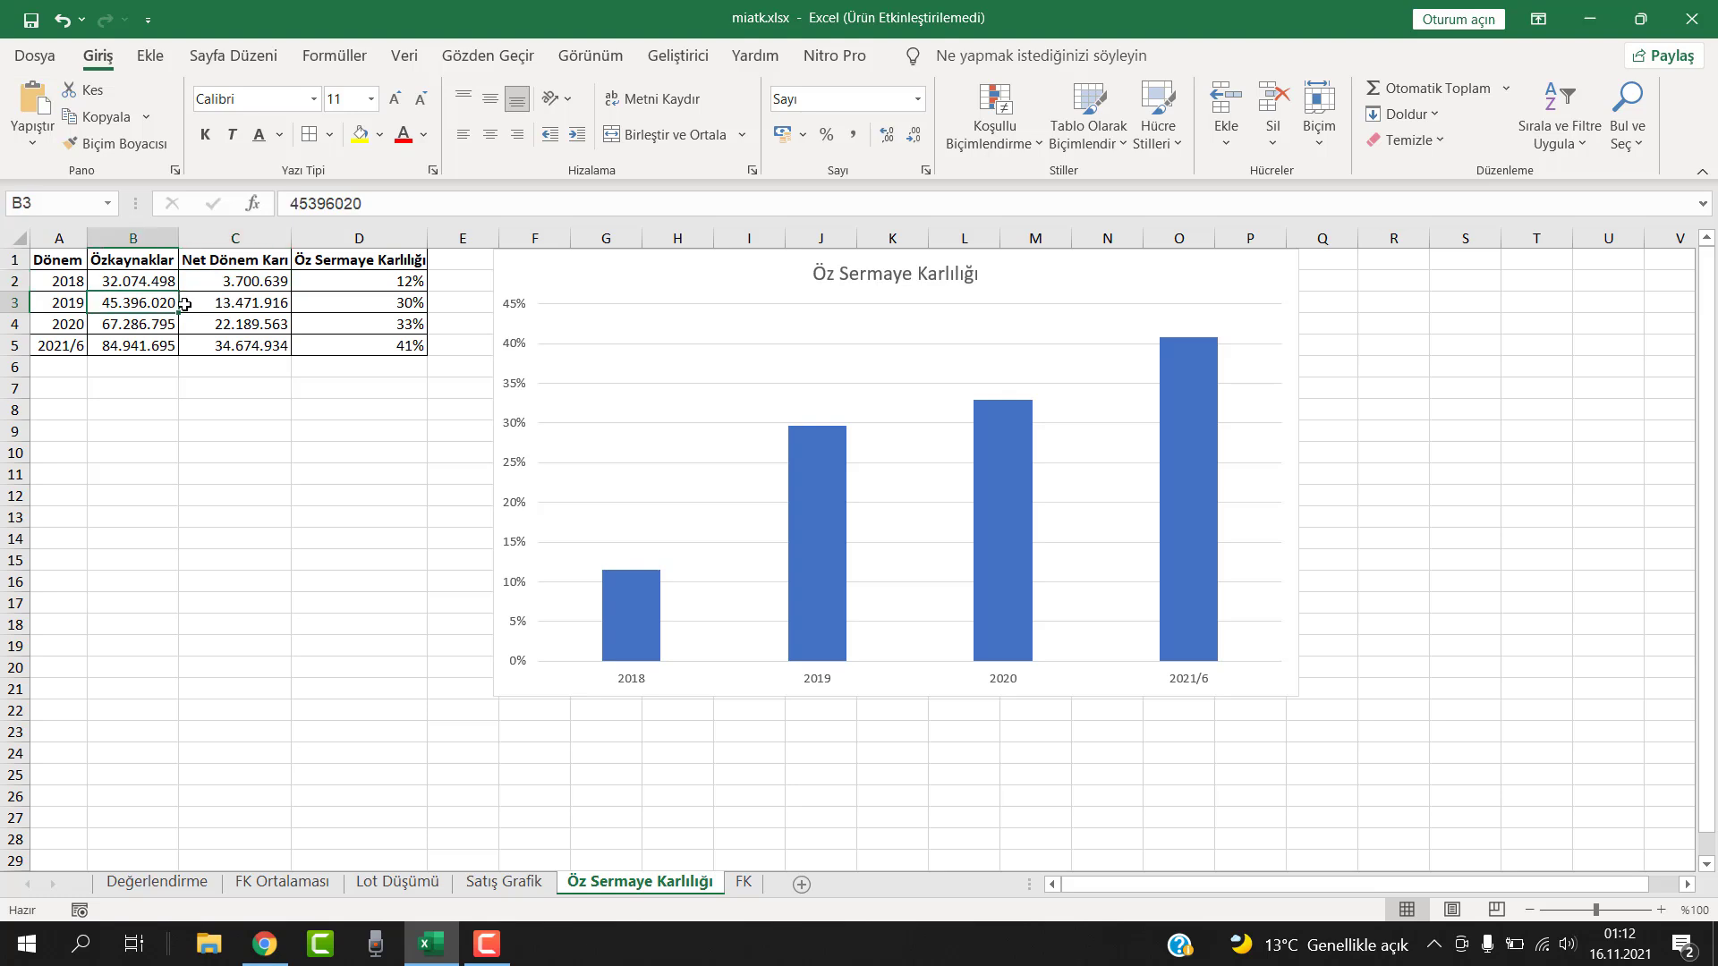
left_click(237, 305)
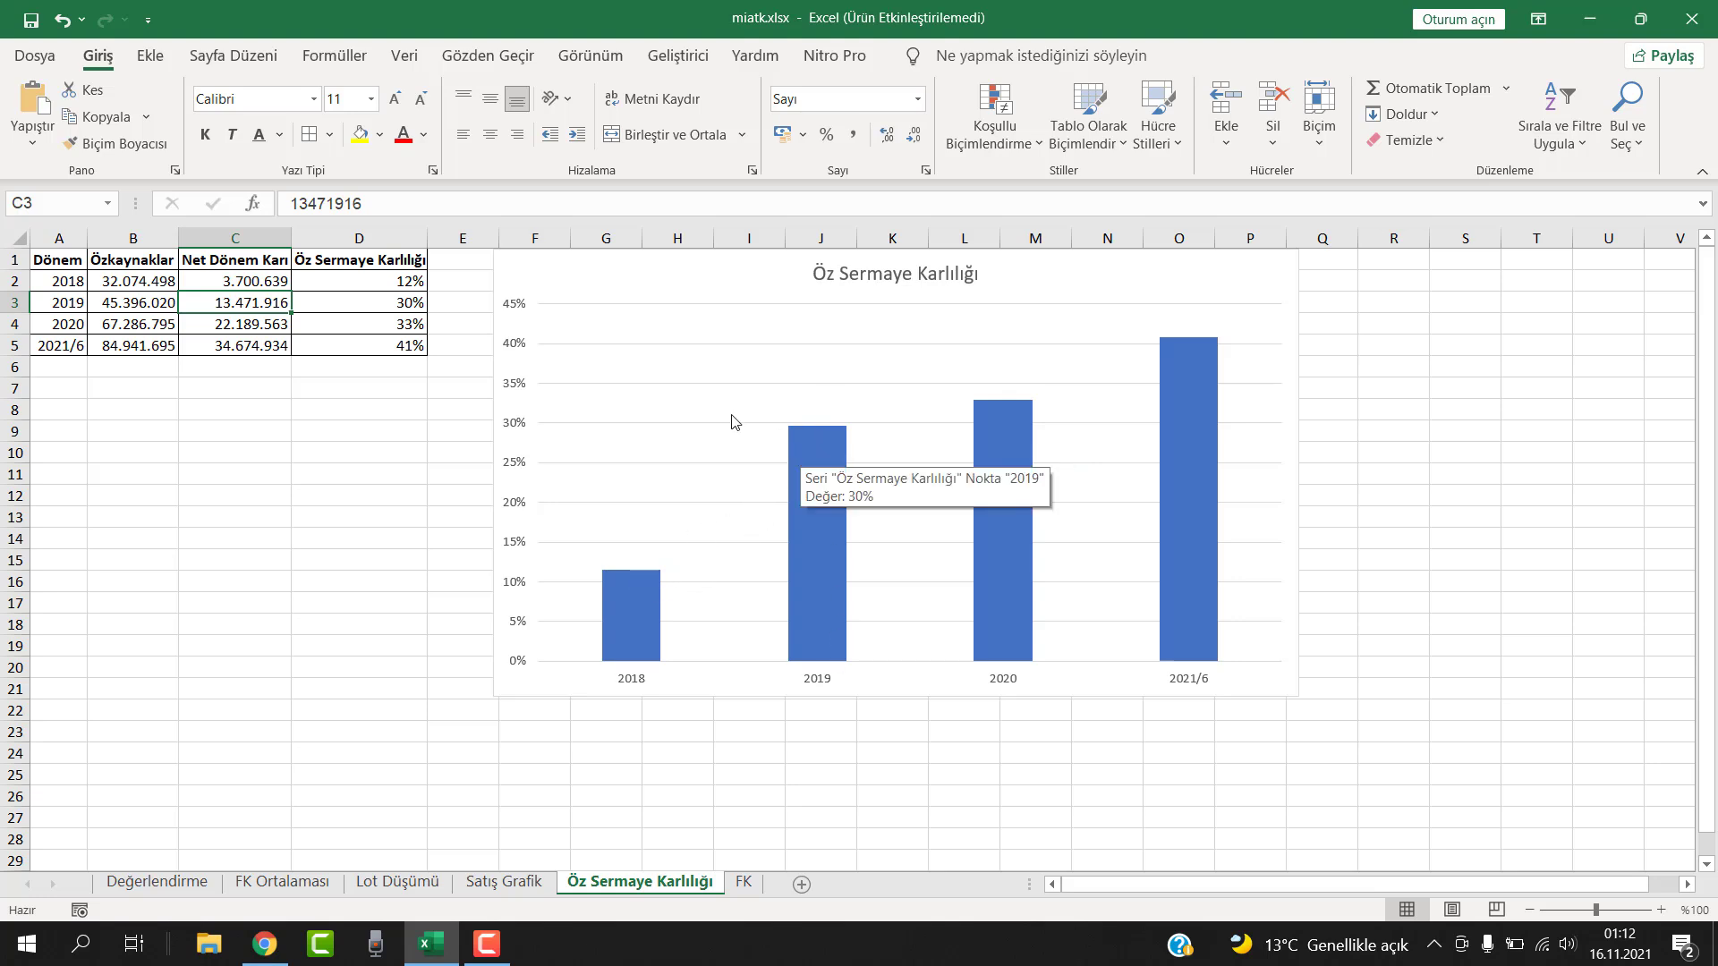
left_click(412, 303)
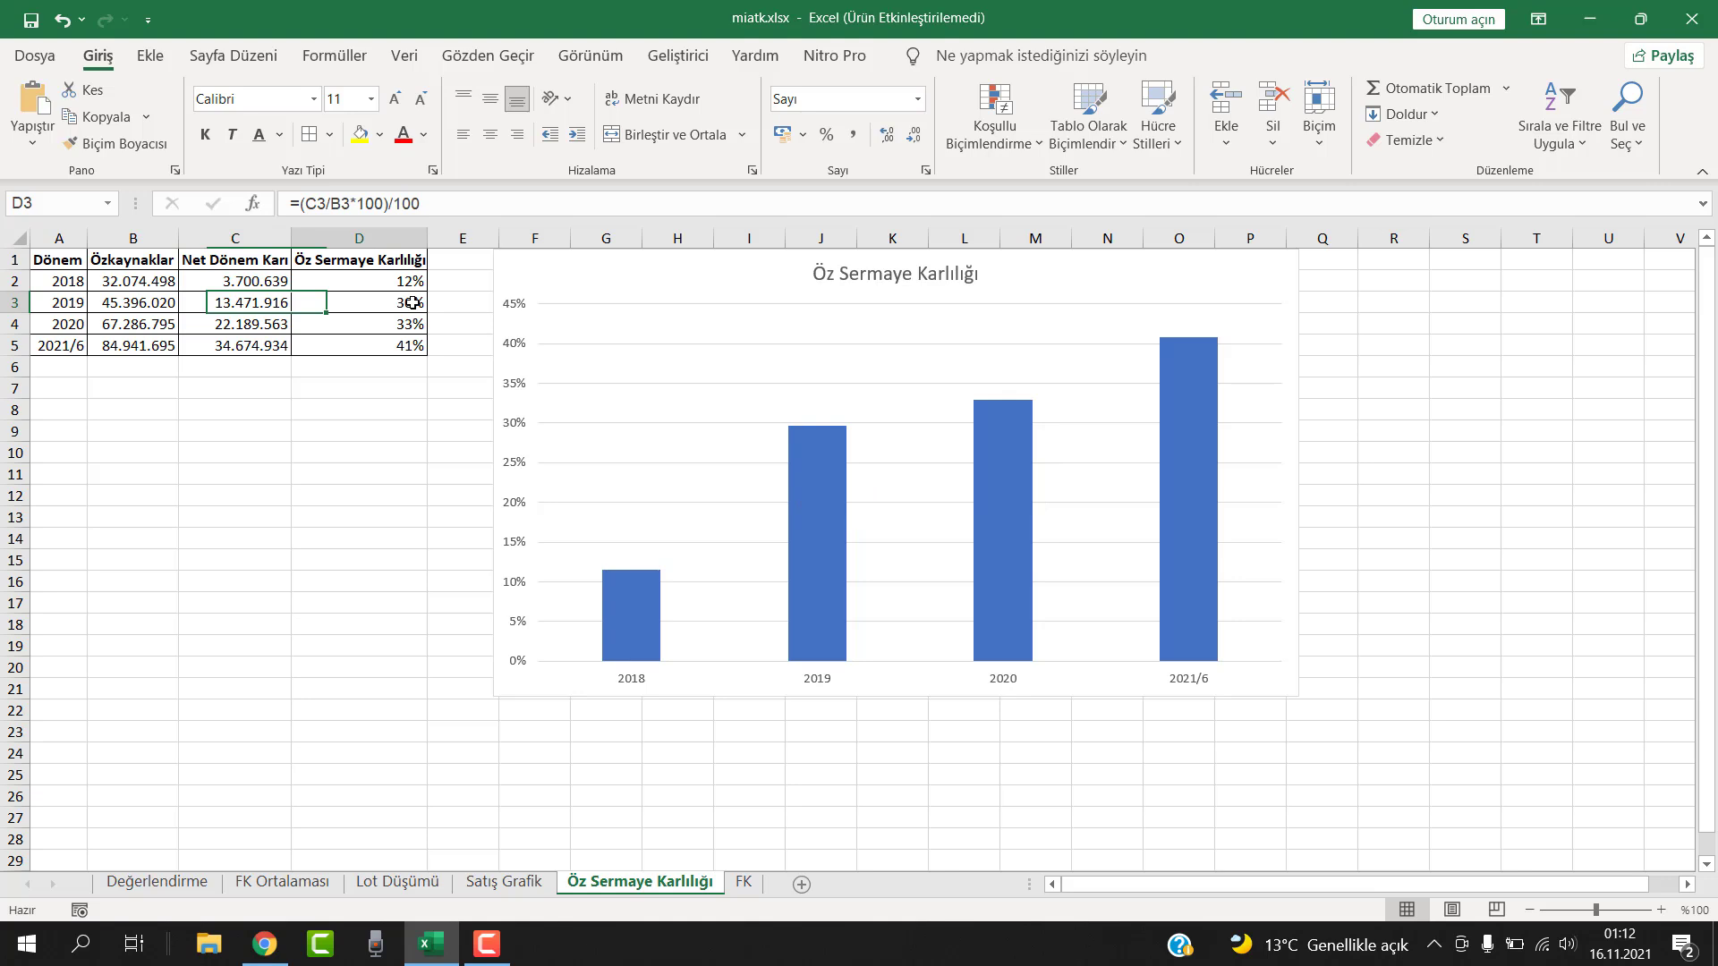
Review the 2020 and 2021/6 Özkaynaklar and Net Dönem Karı figures and compare them with the Öz Sermaye Karlılığı chart
left_click(154, 320)
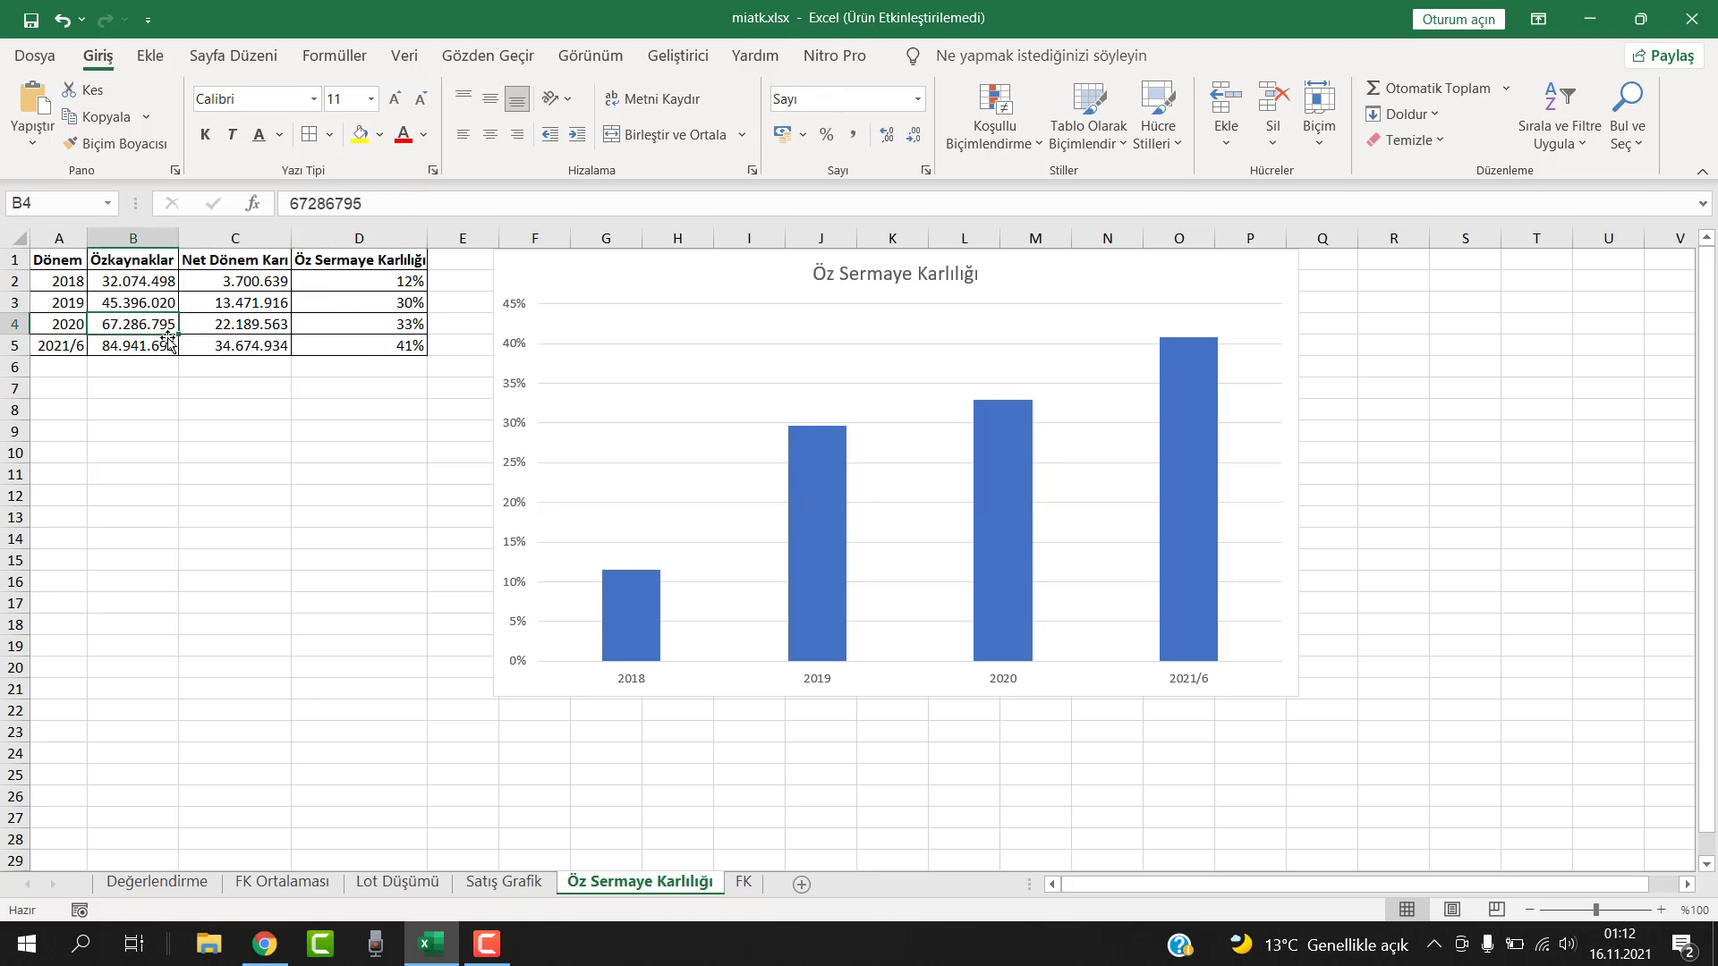
left_click(268, 324)
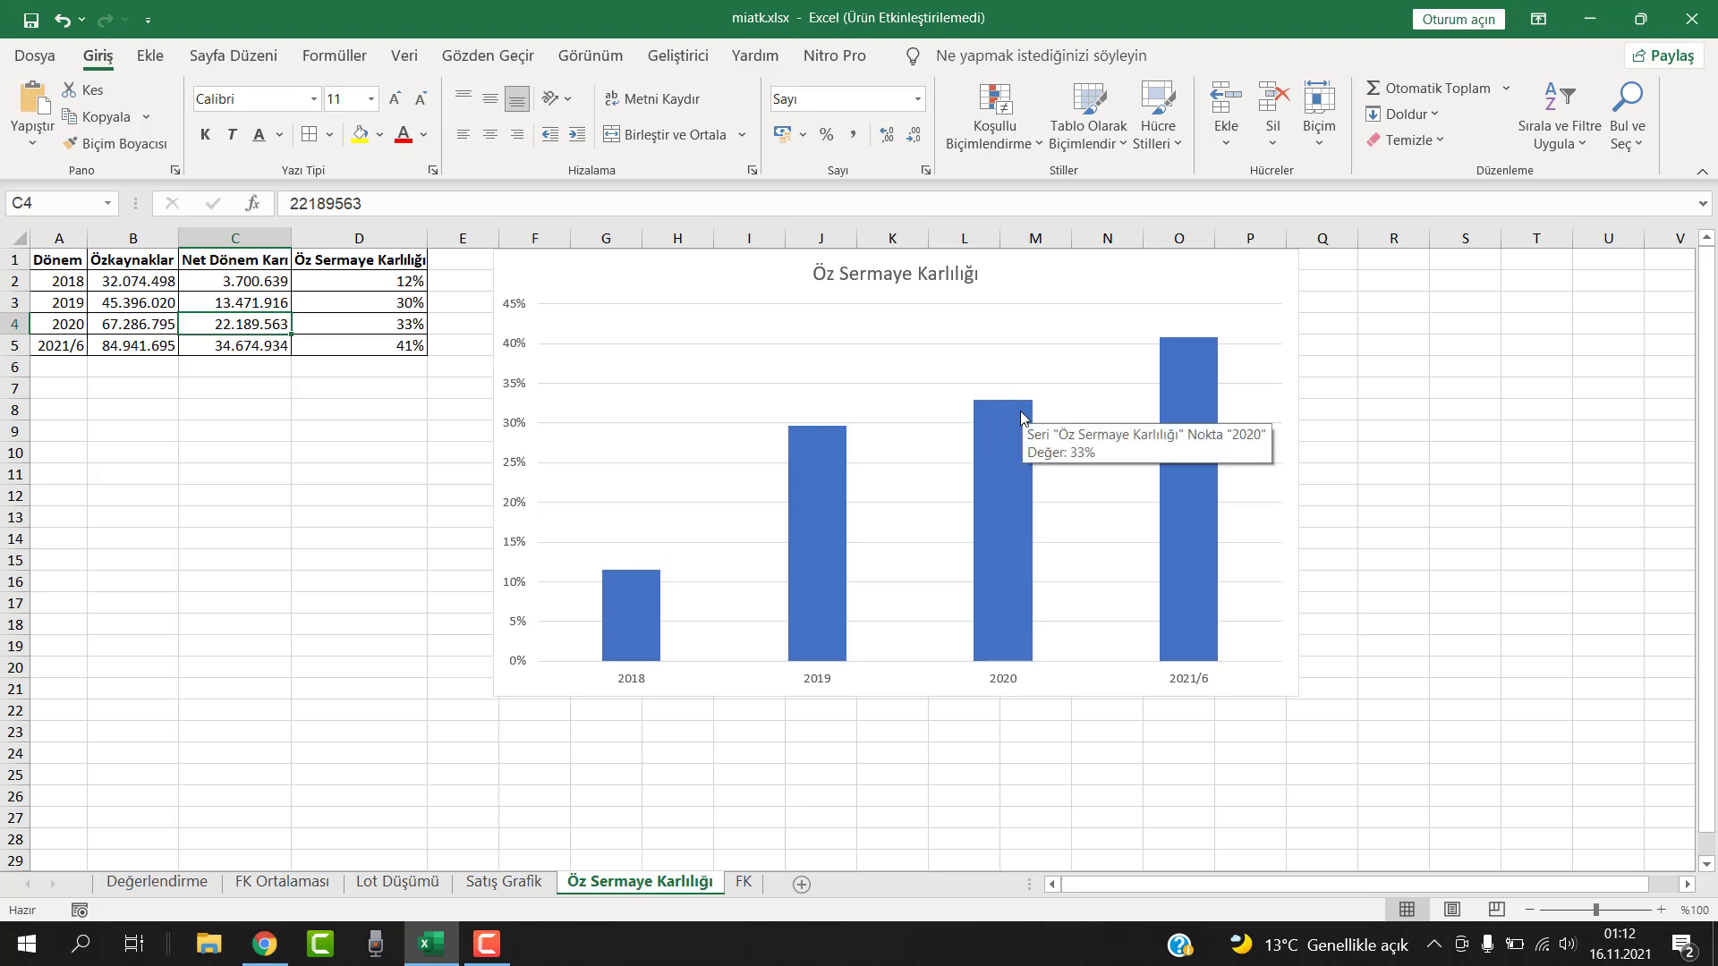
left_click(124, 346)
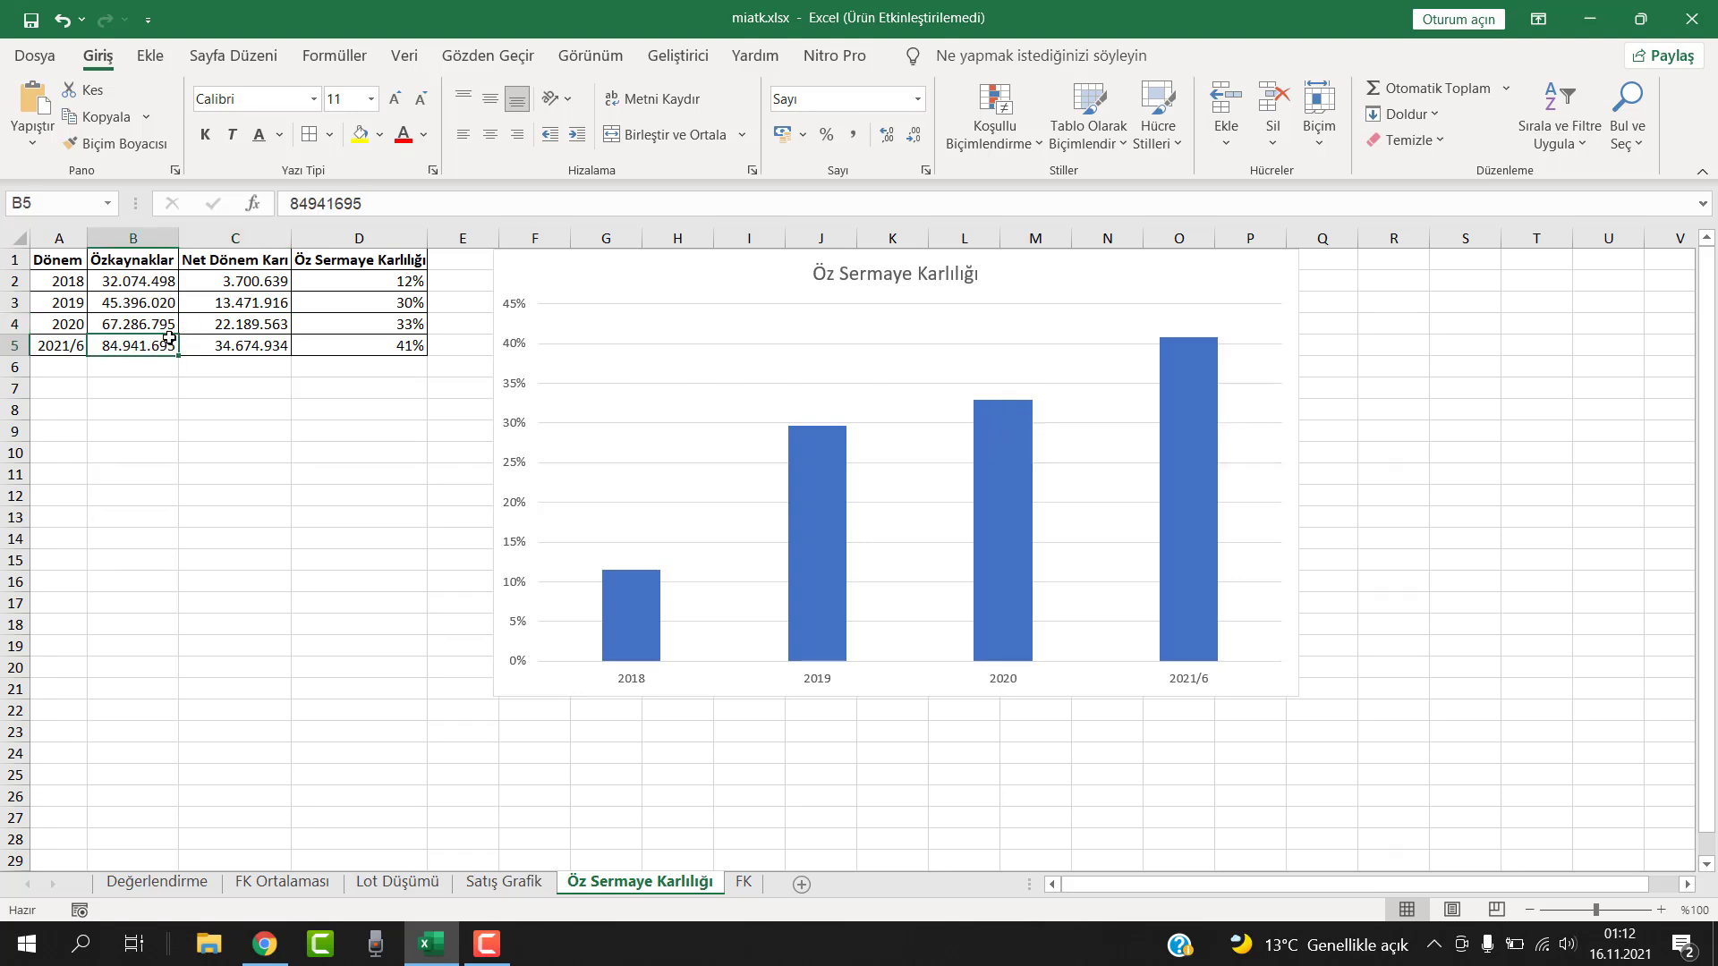
left_click(255, 347)
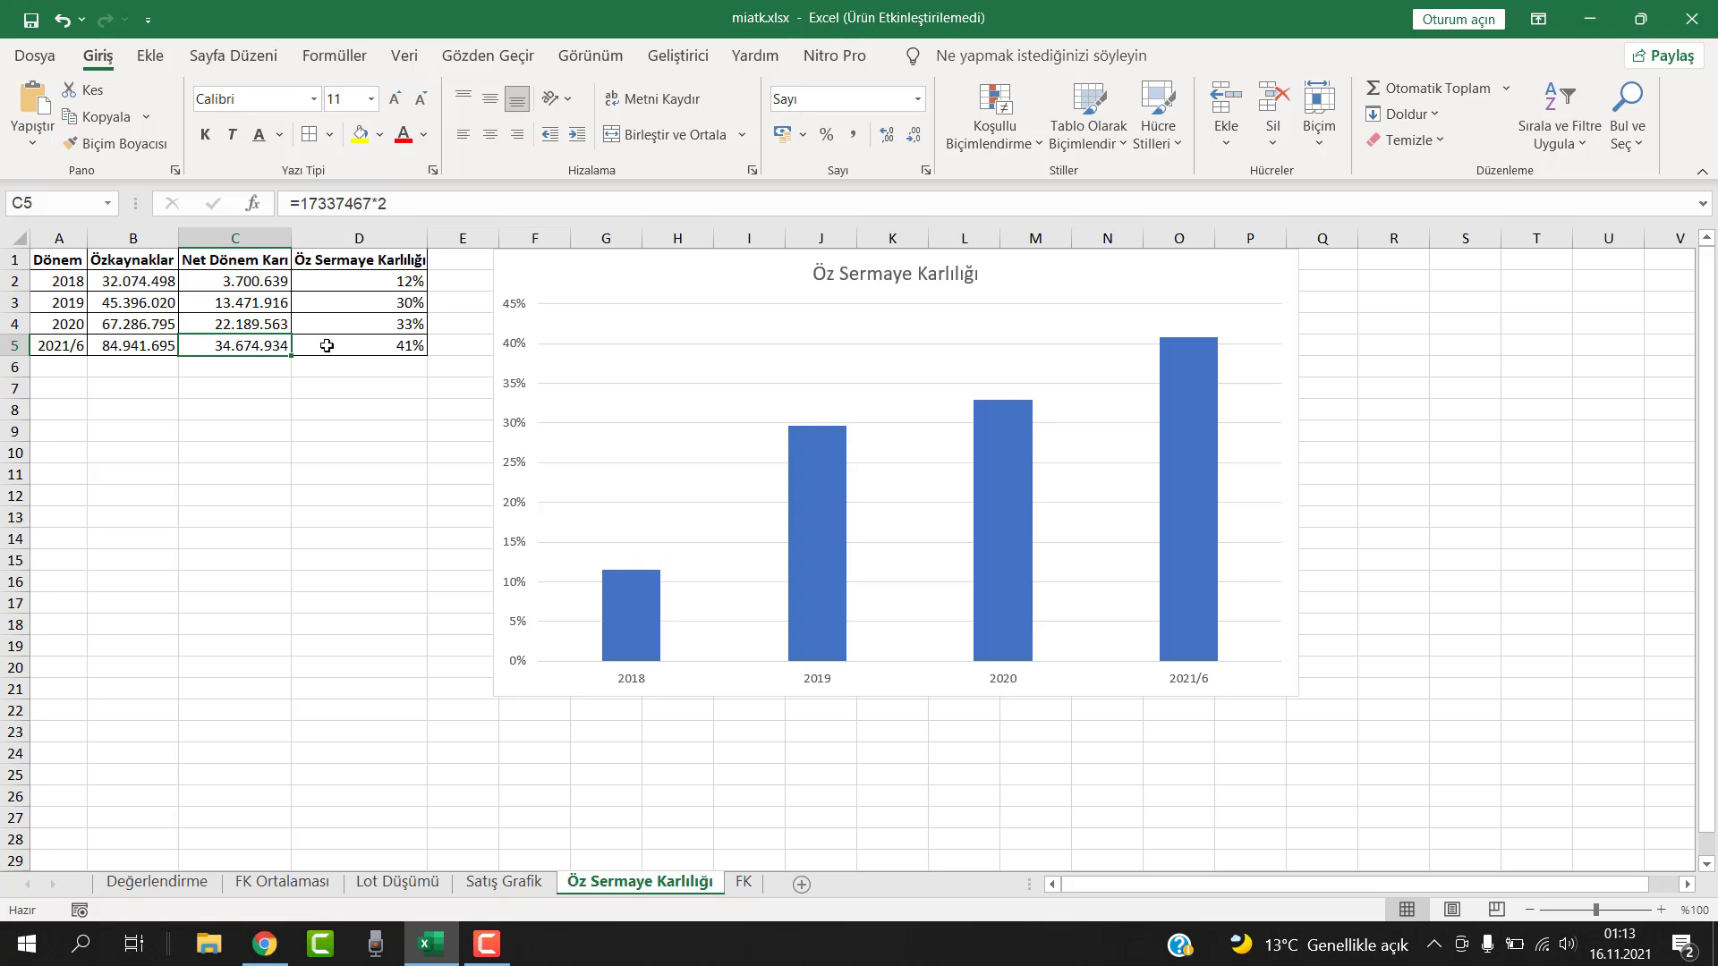
left_click(1238, 385)
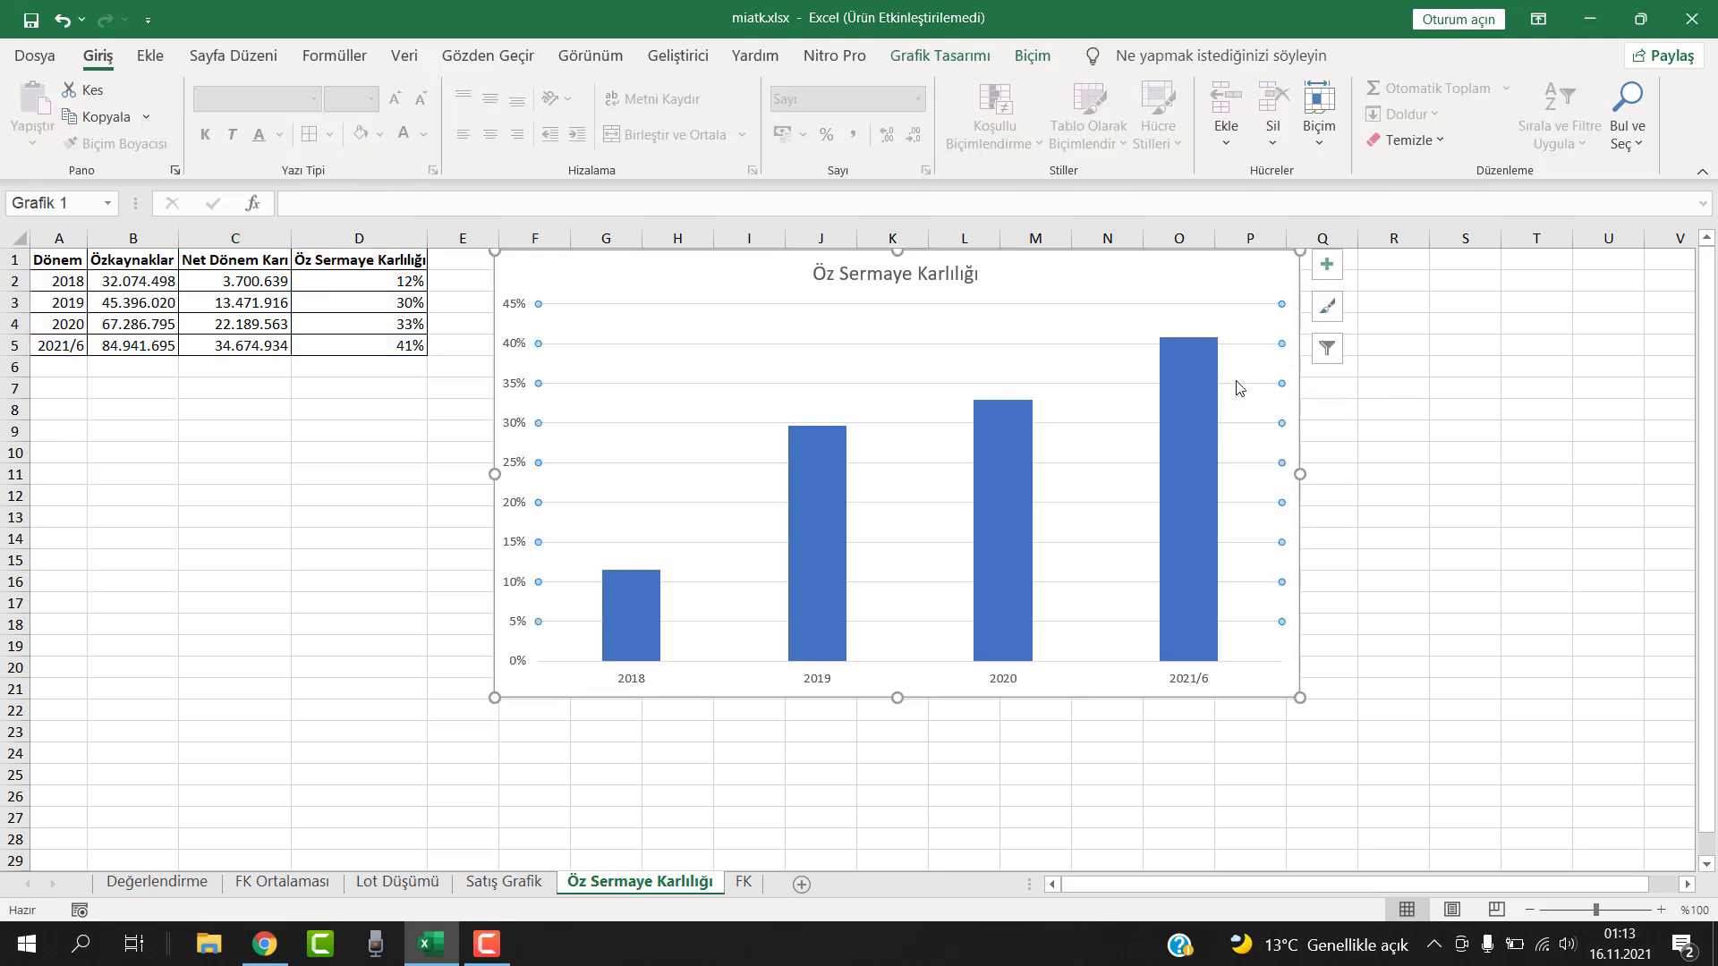
left_click(1387, 391)
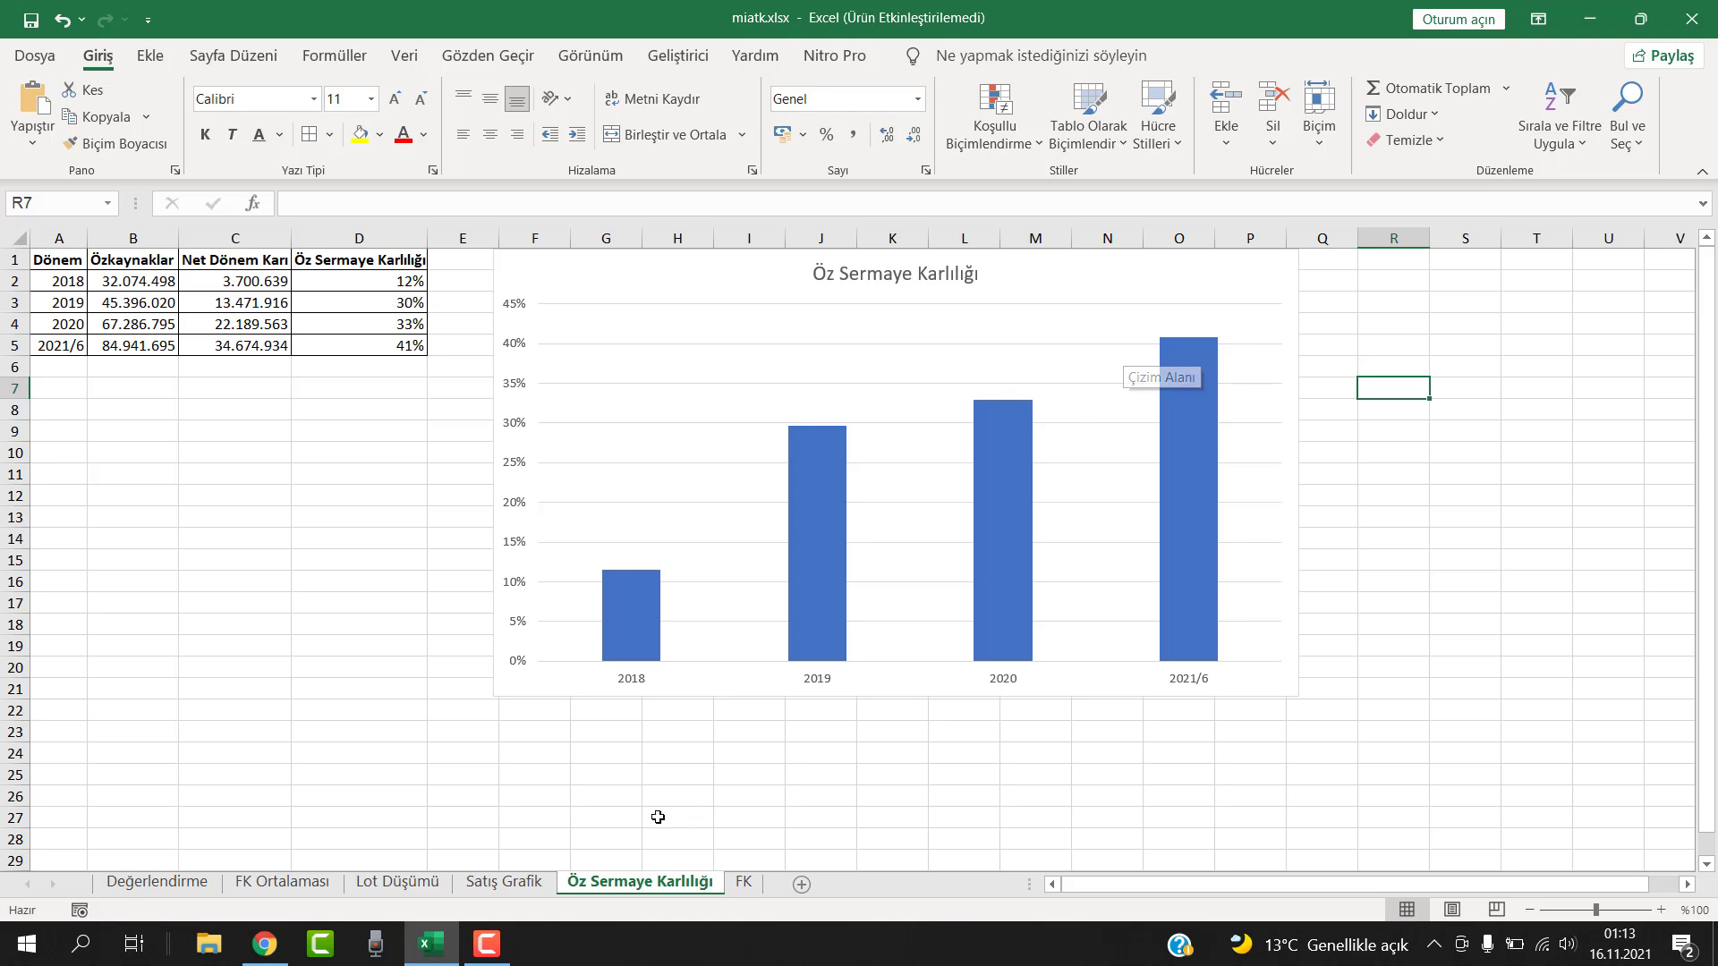
Enter 41% as the Pozitif value of Öz Sermaye Karlılığı on the Değerlendirme sheet and recheck it against the profitability chart
left_click(161, 884)
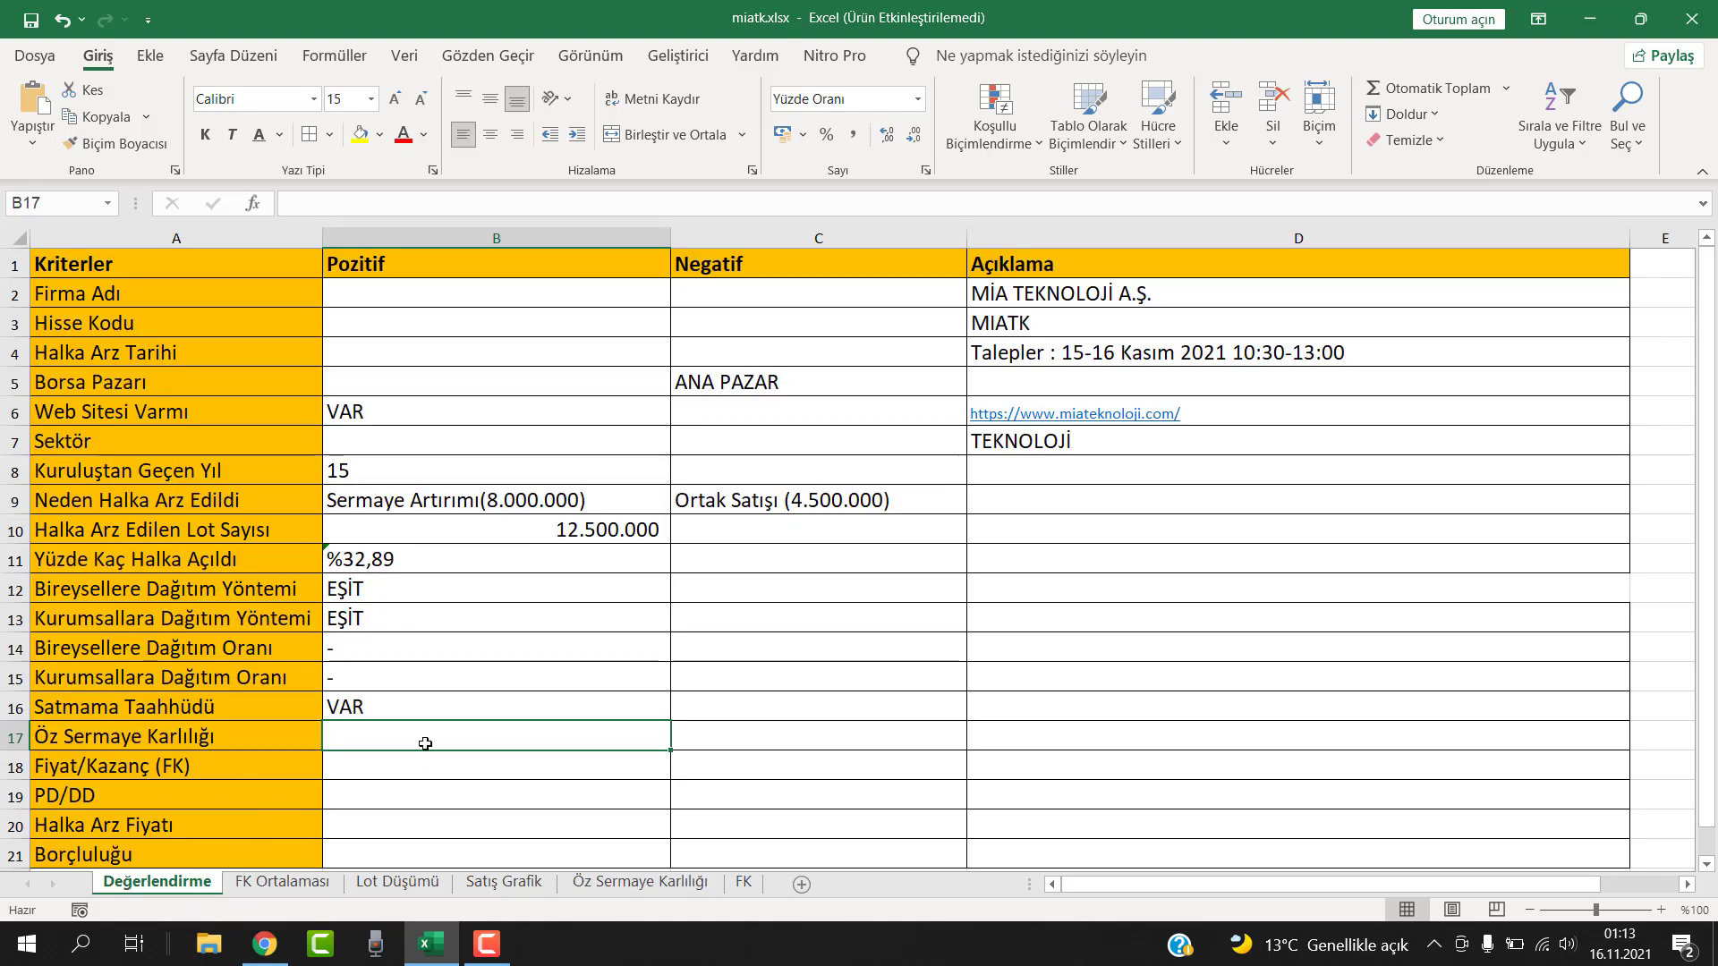
type("41")
key("Return")
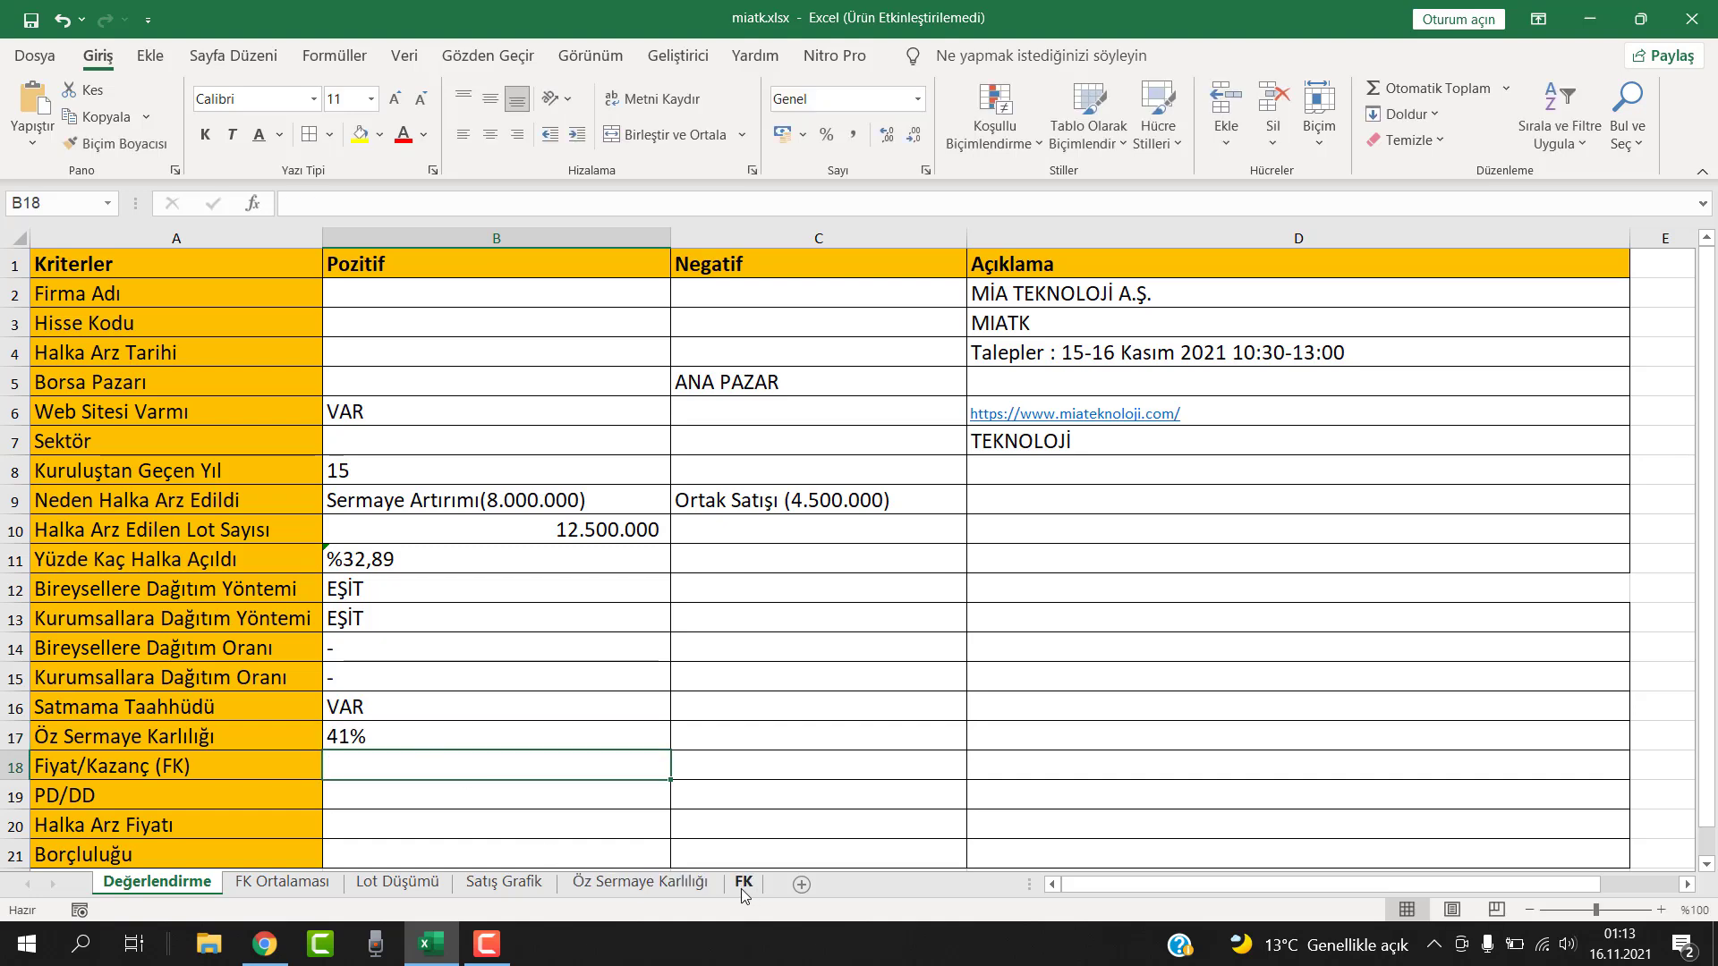
left_click(637, 883)
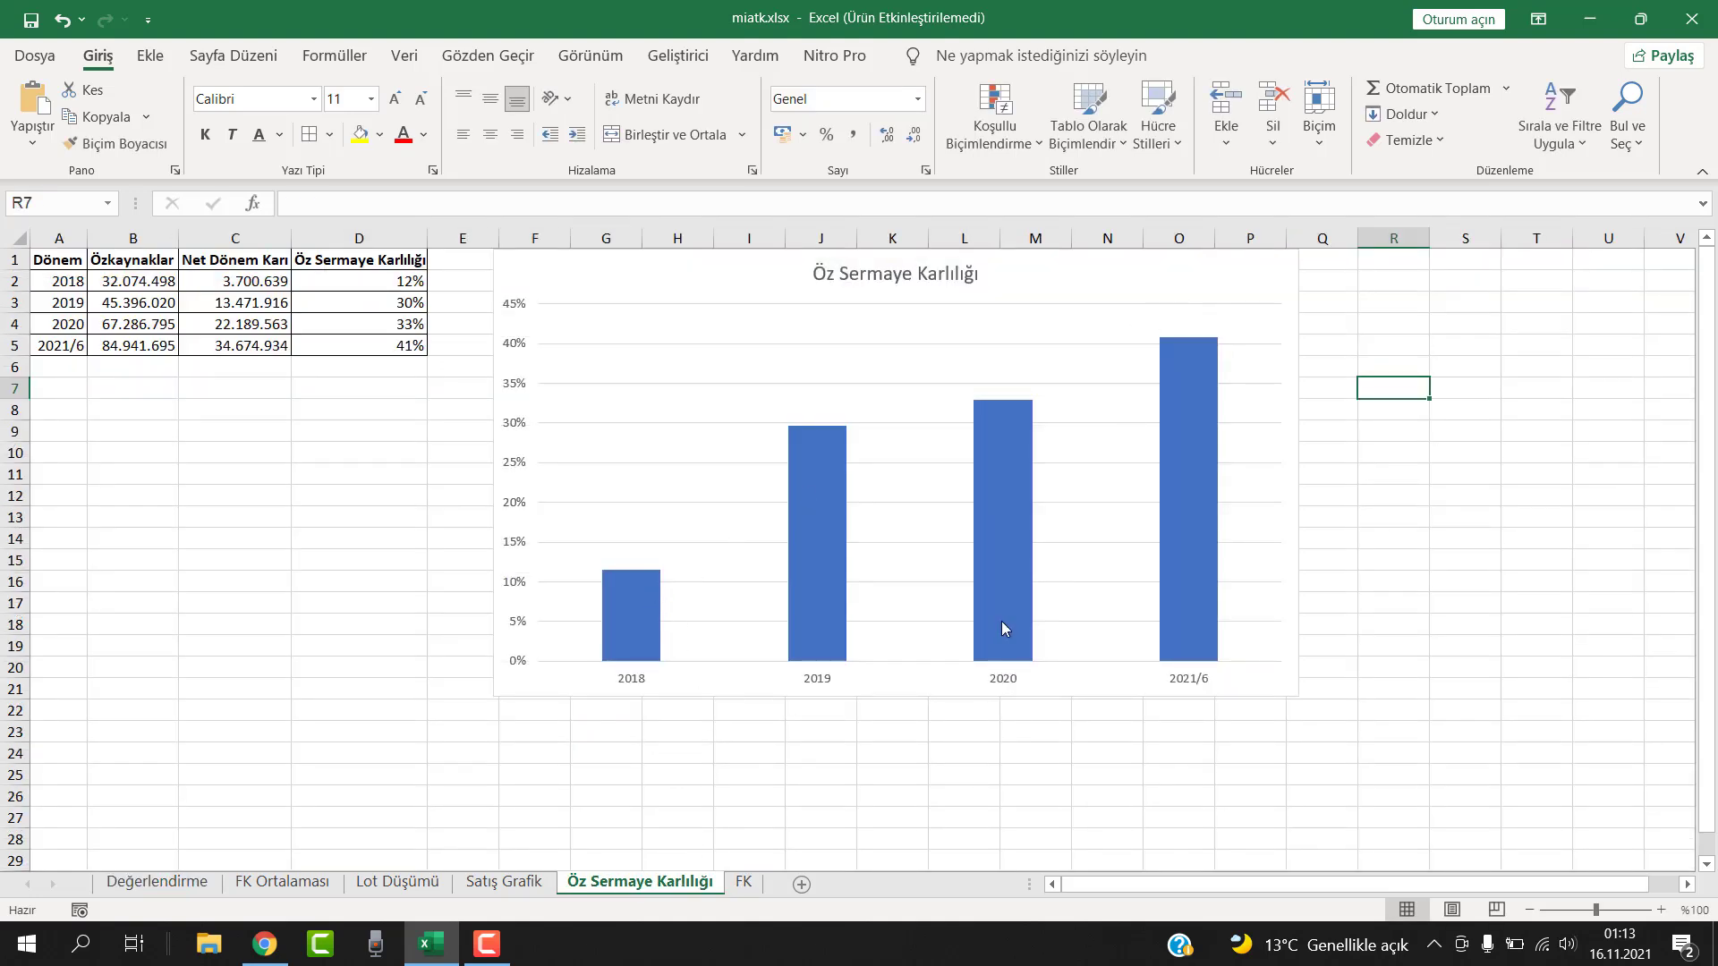
left_click(158, 883)
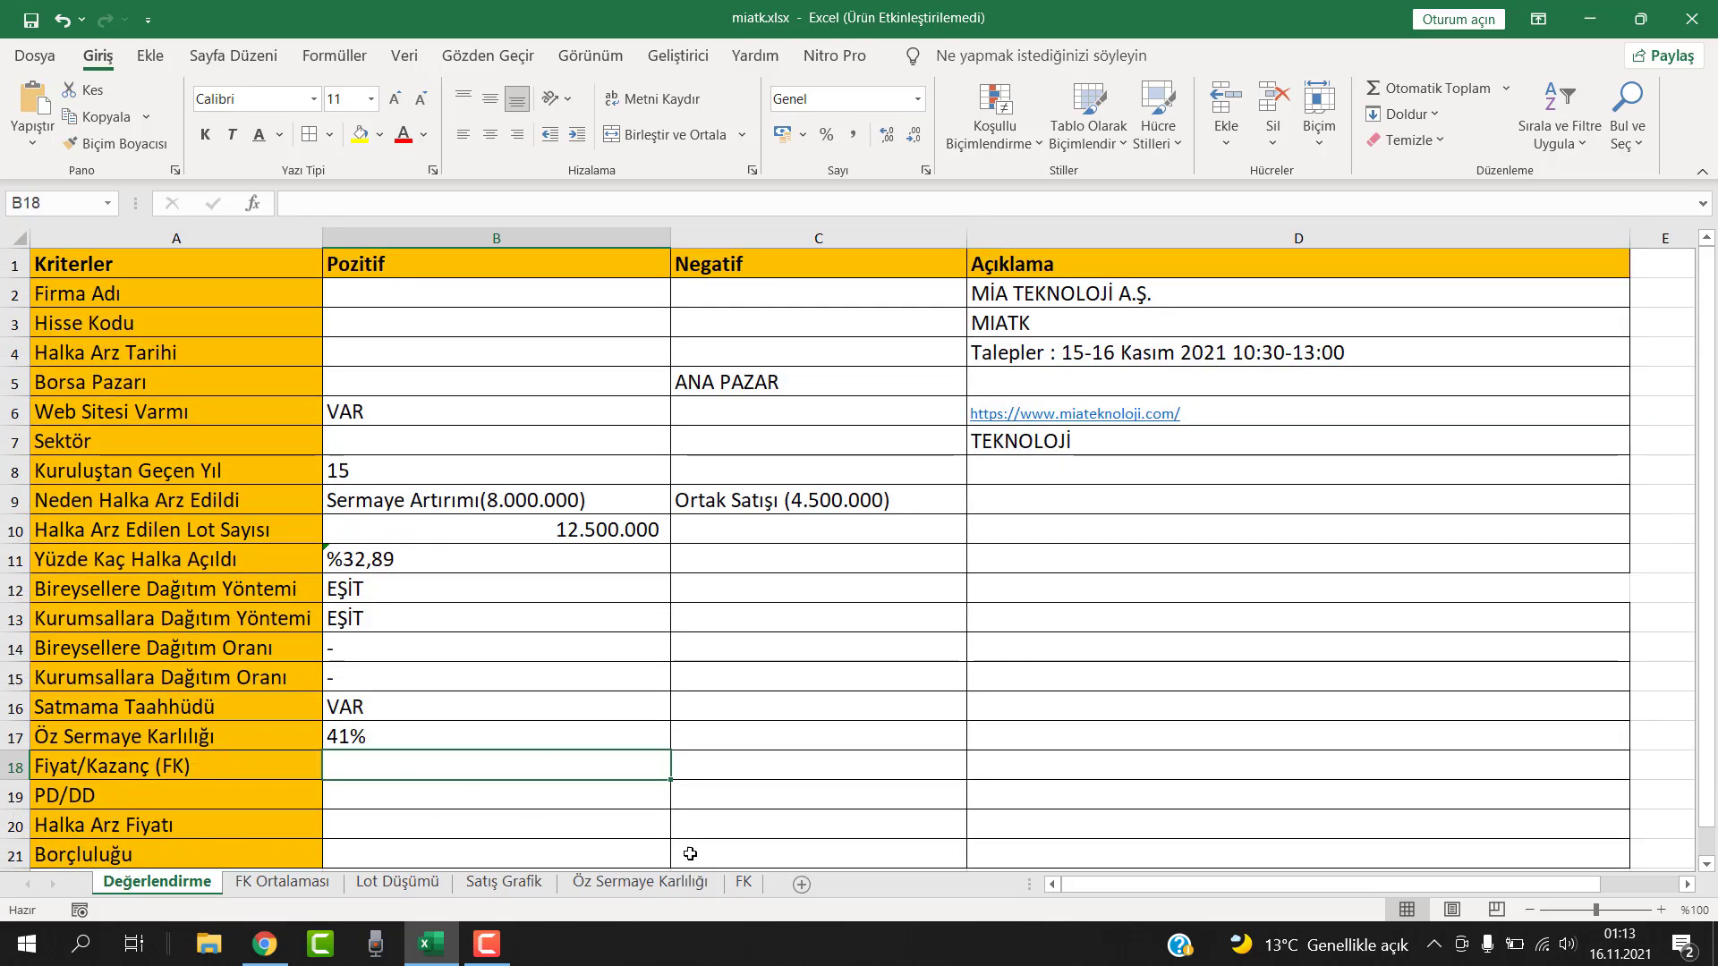
Examine the F/K values for 2018 through 2021/6 on the FK sheet, including the 2021/6 Net Kar formula and the F/K chart
left_click(740, 883)
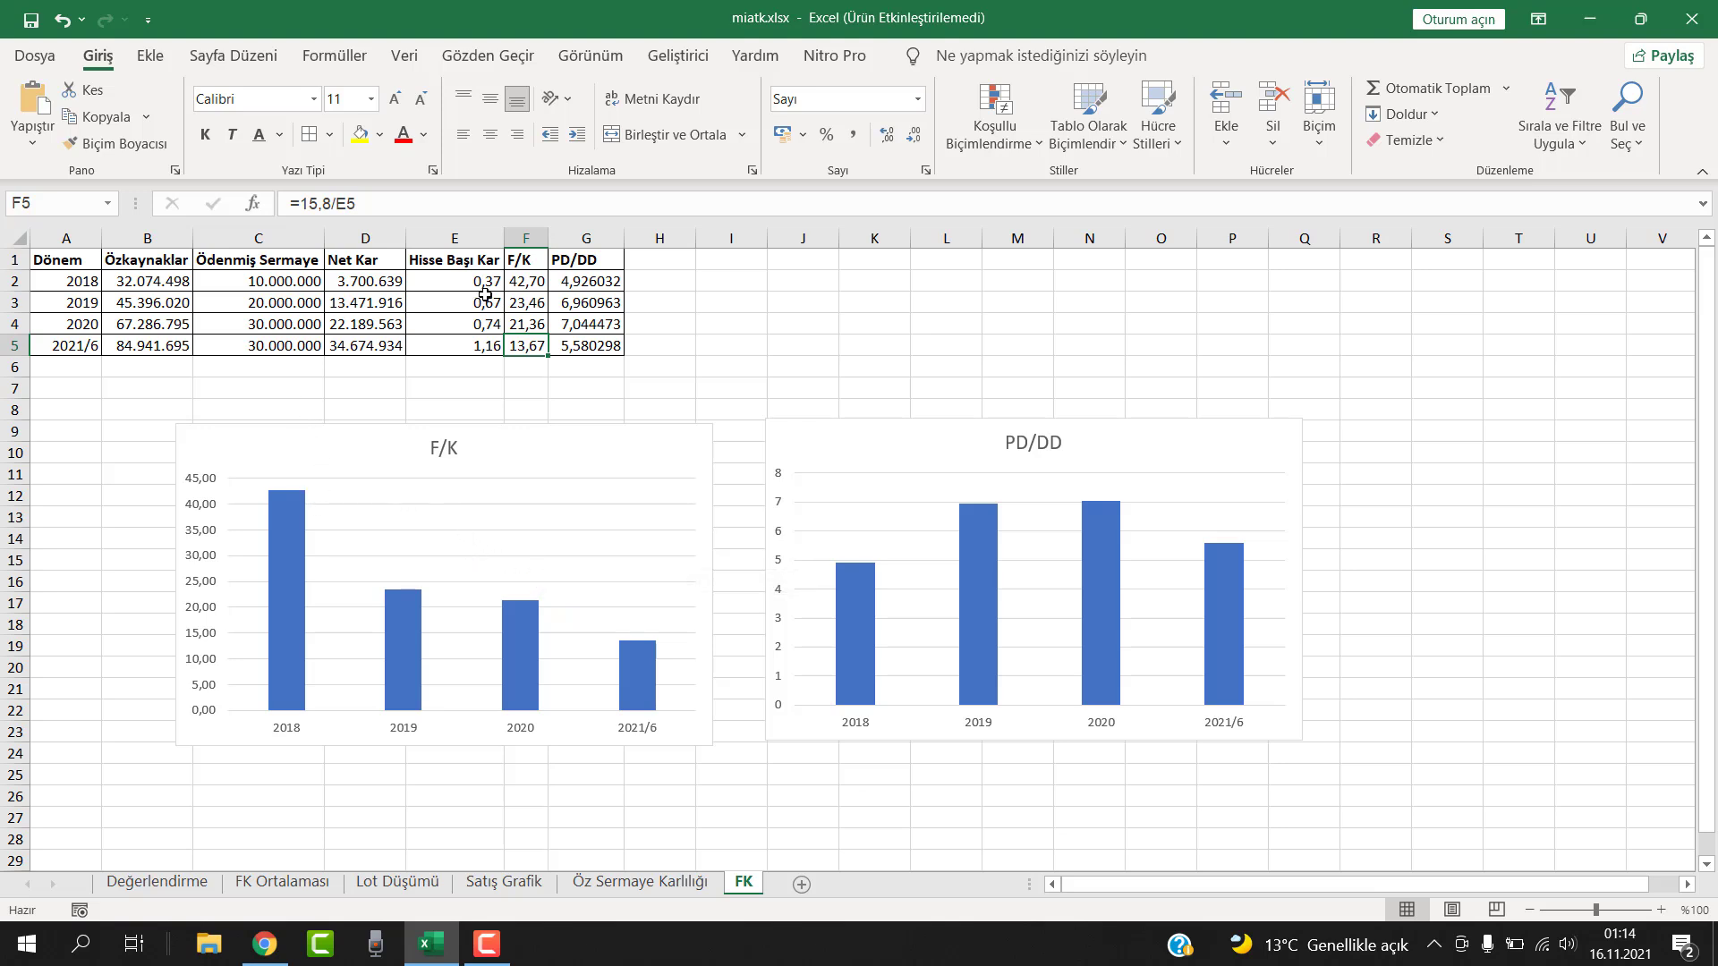
left_click(532, 283)
mouse_move(280, 498)
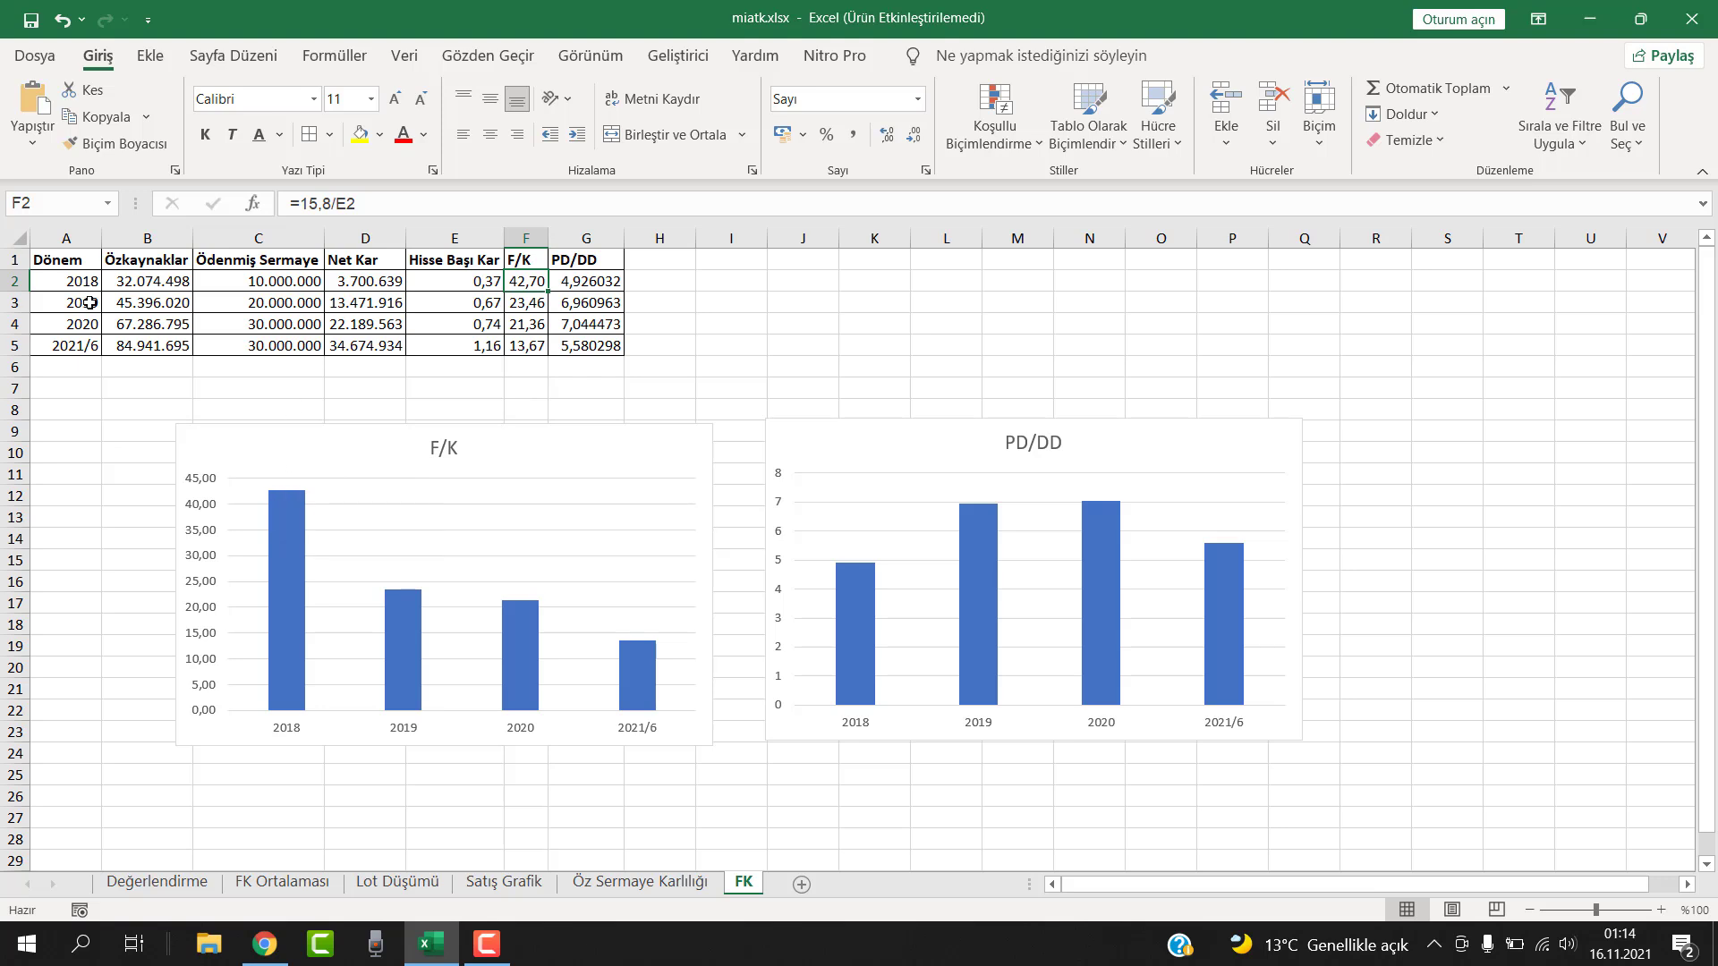
left_click(529, 302)
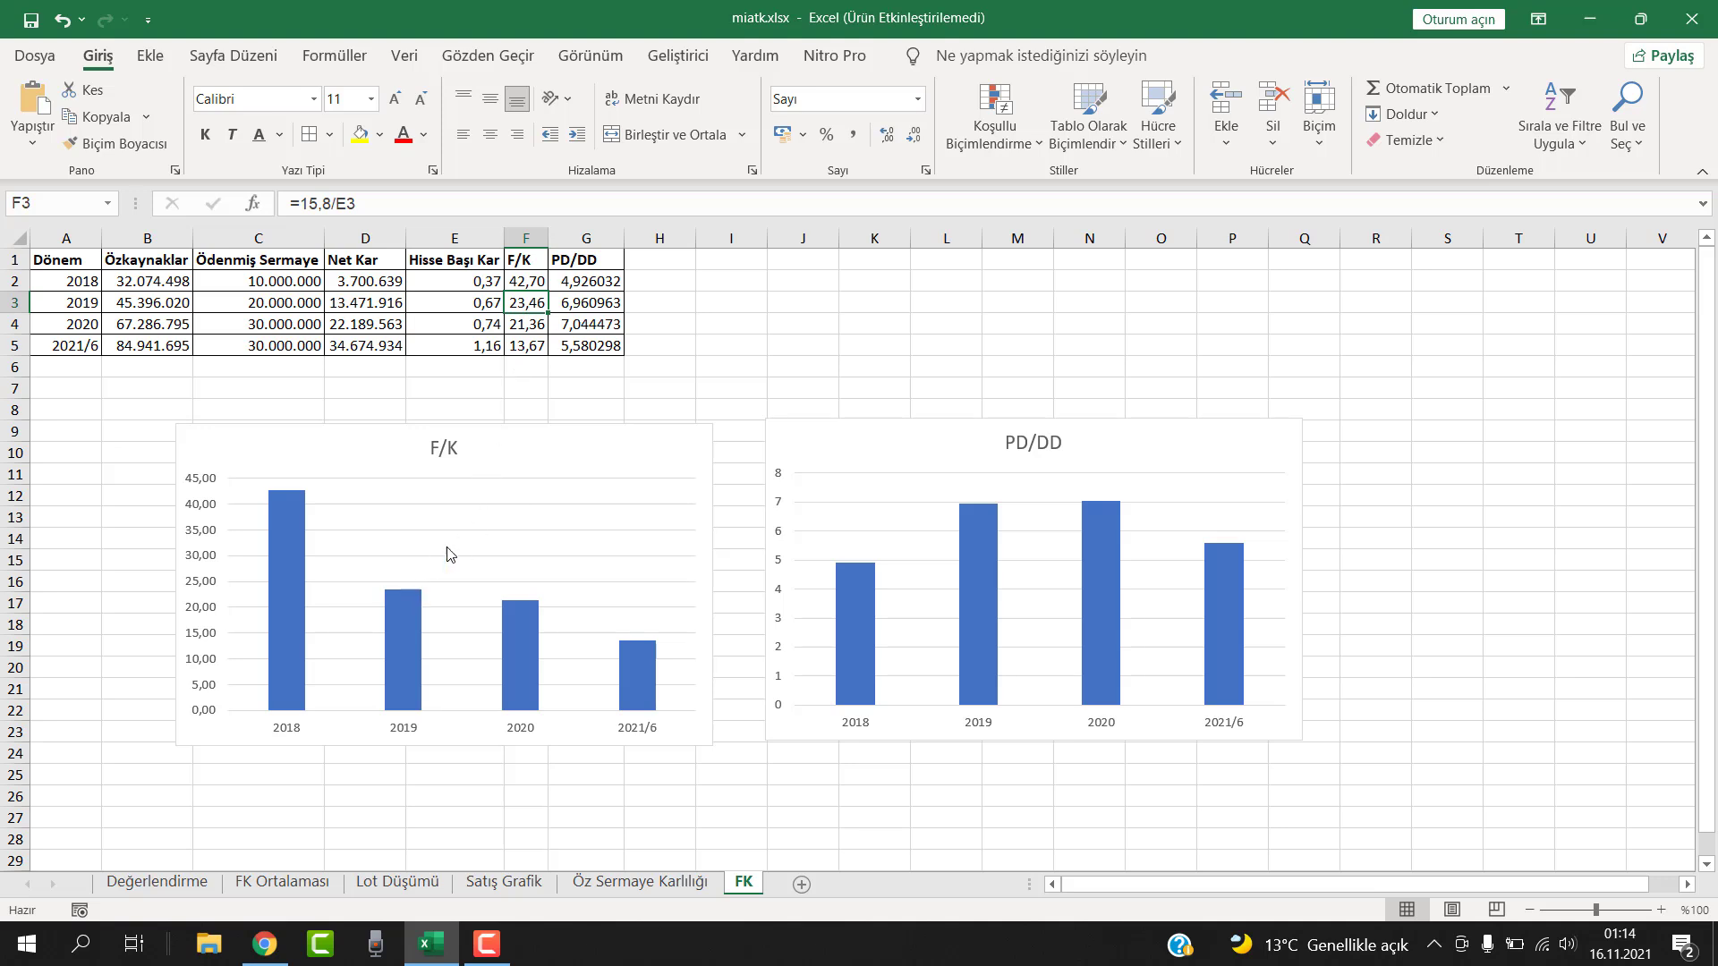
left_click(537, 328)
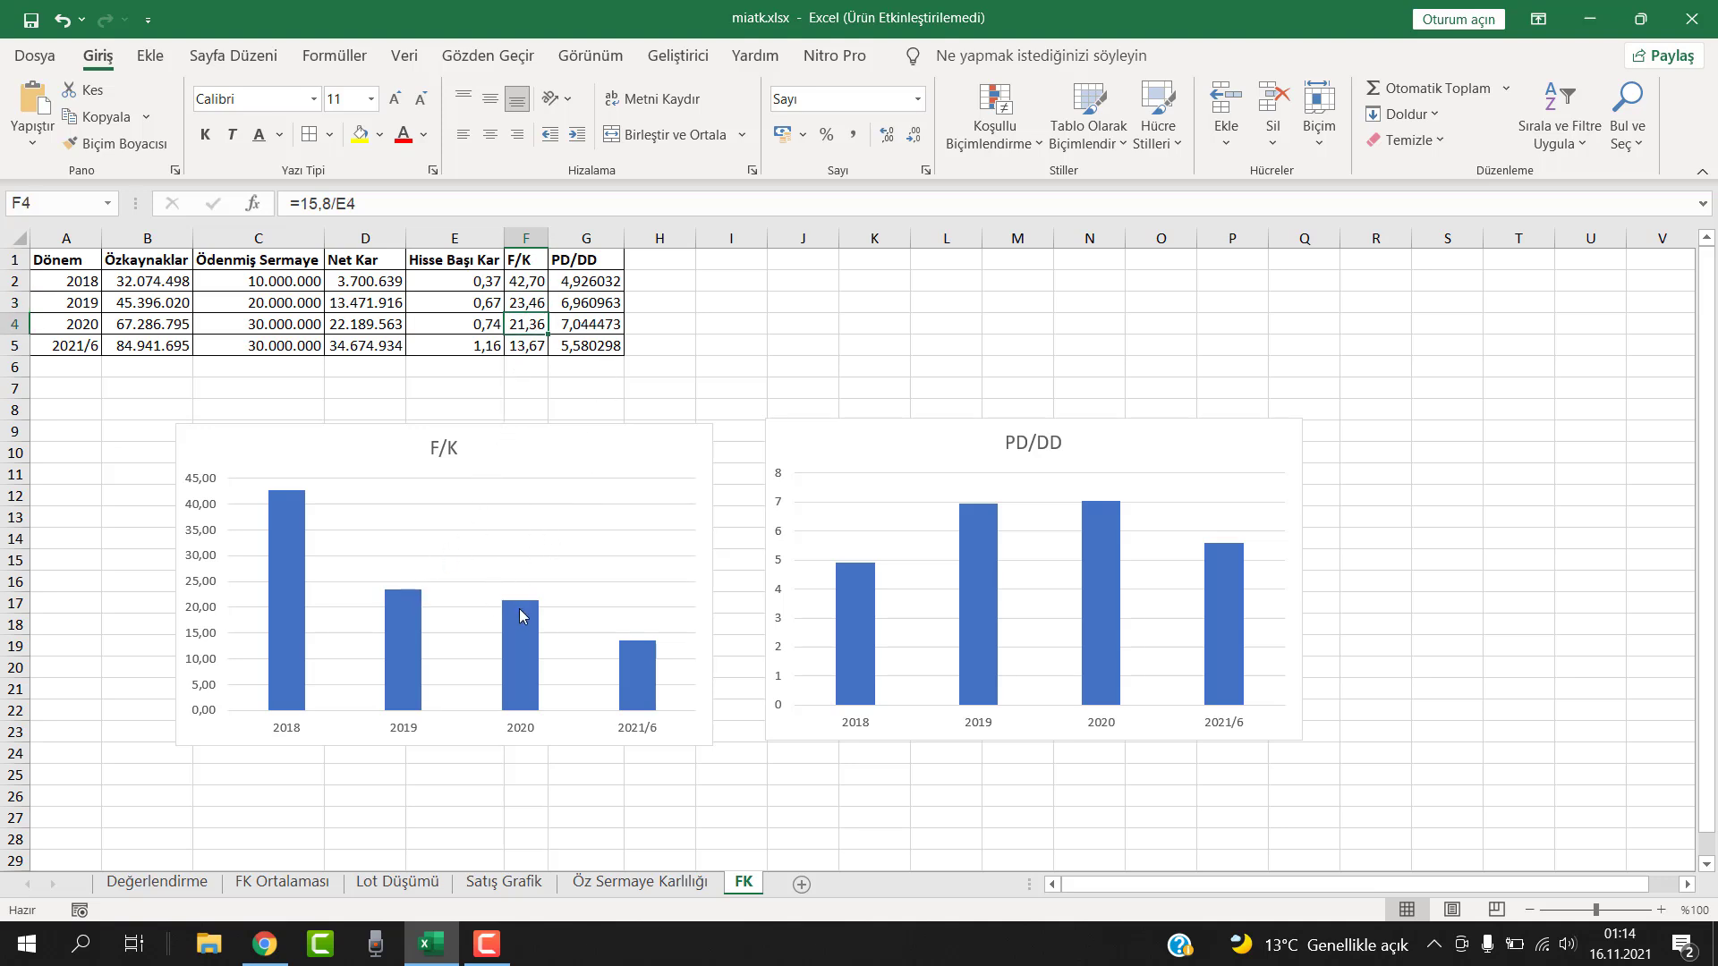
mouse_move(523, 616)
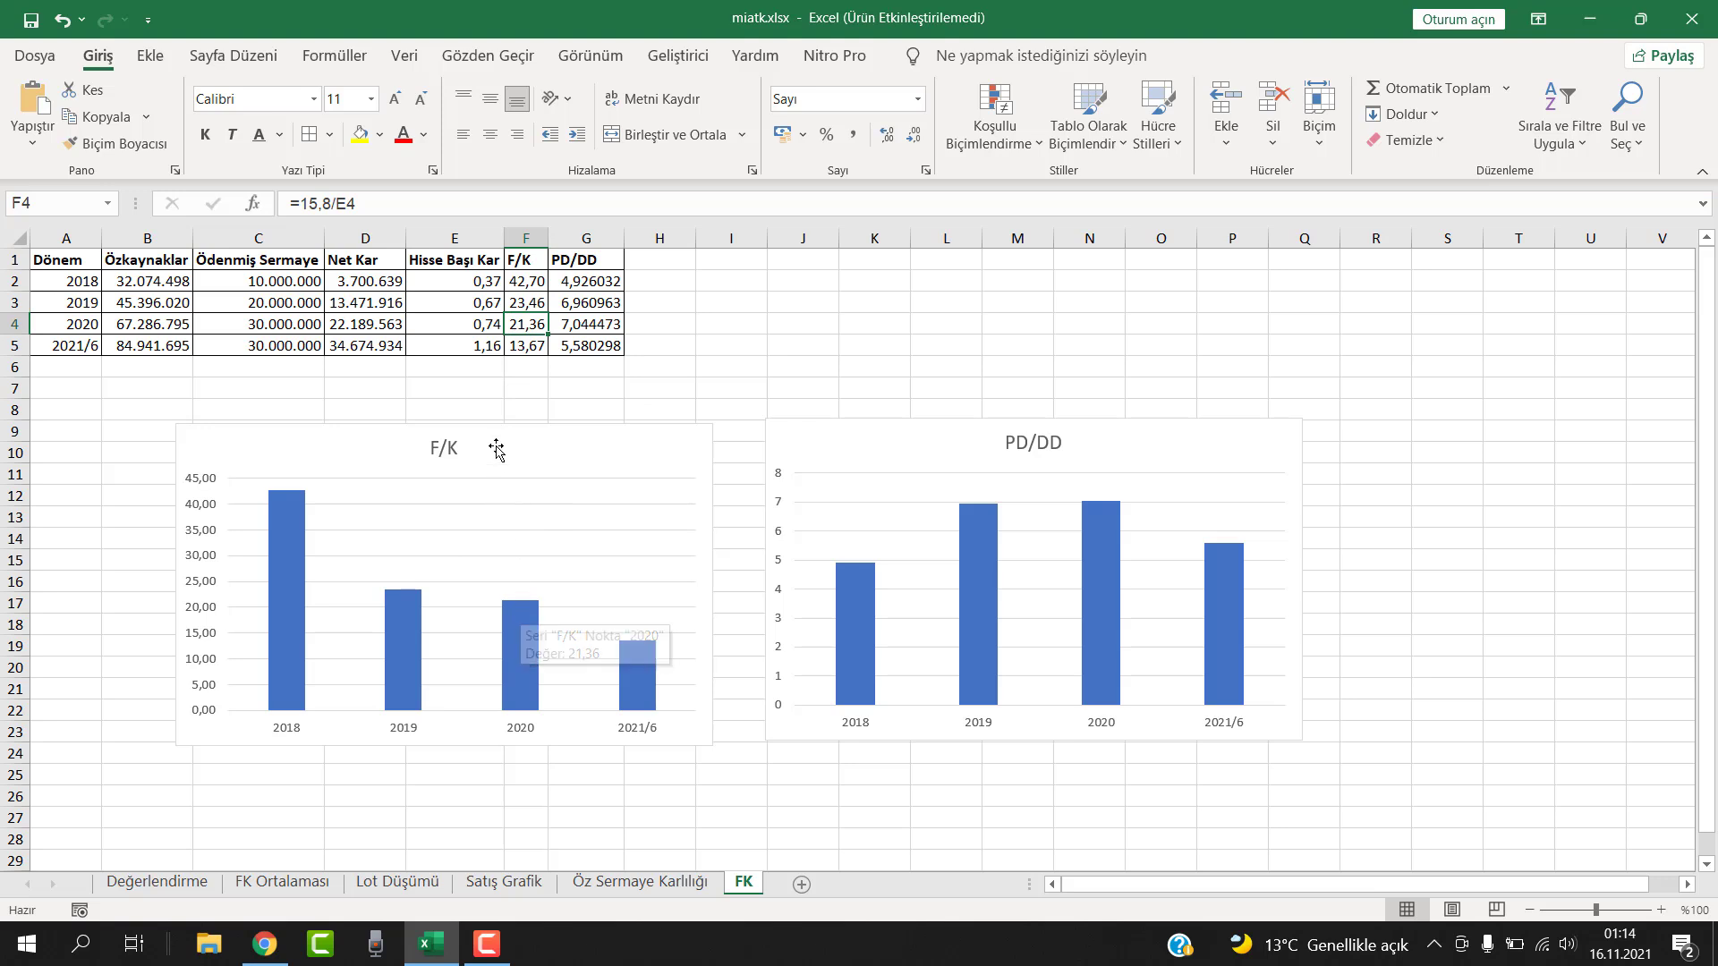
left_click(517, 348)
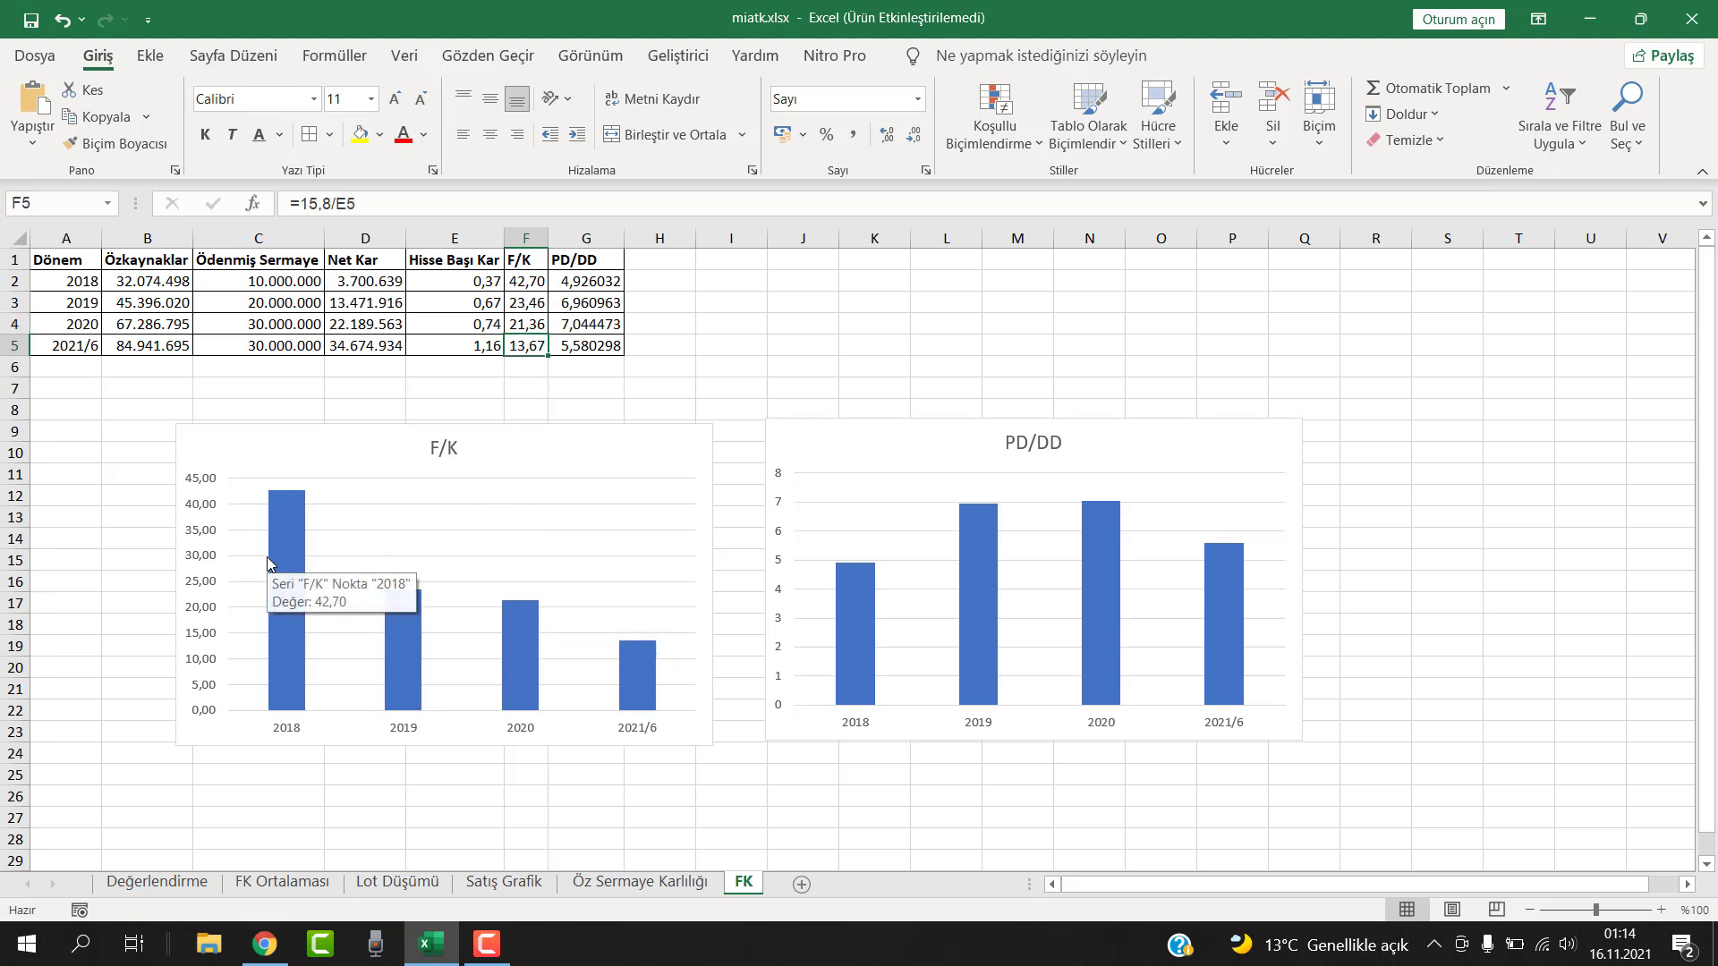
left_click(366, 343)
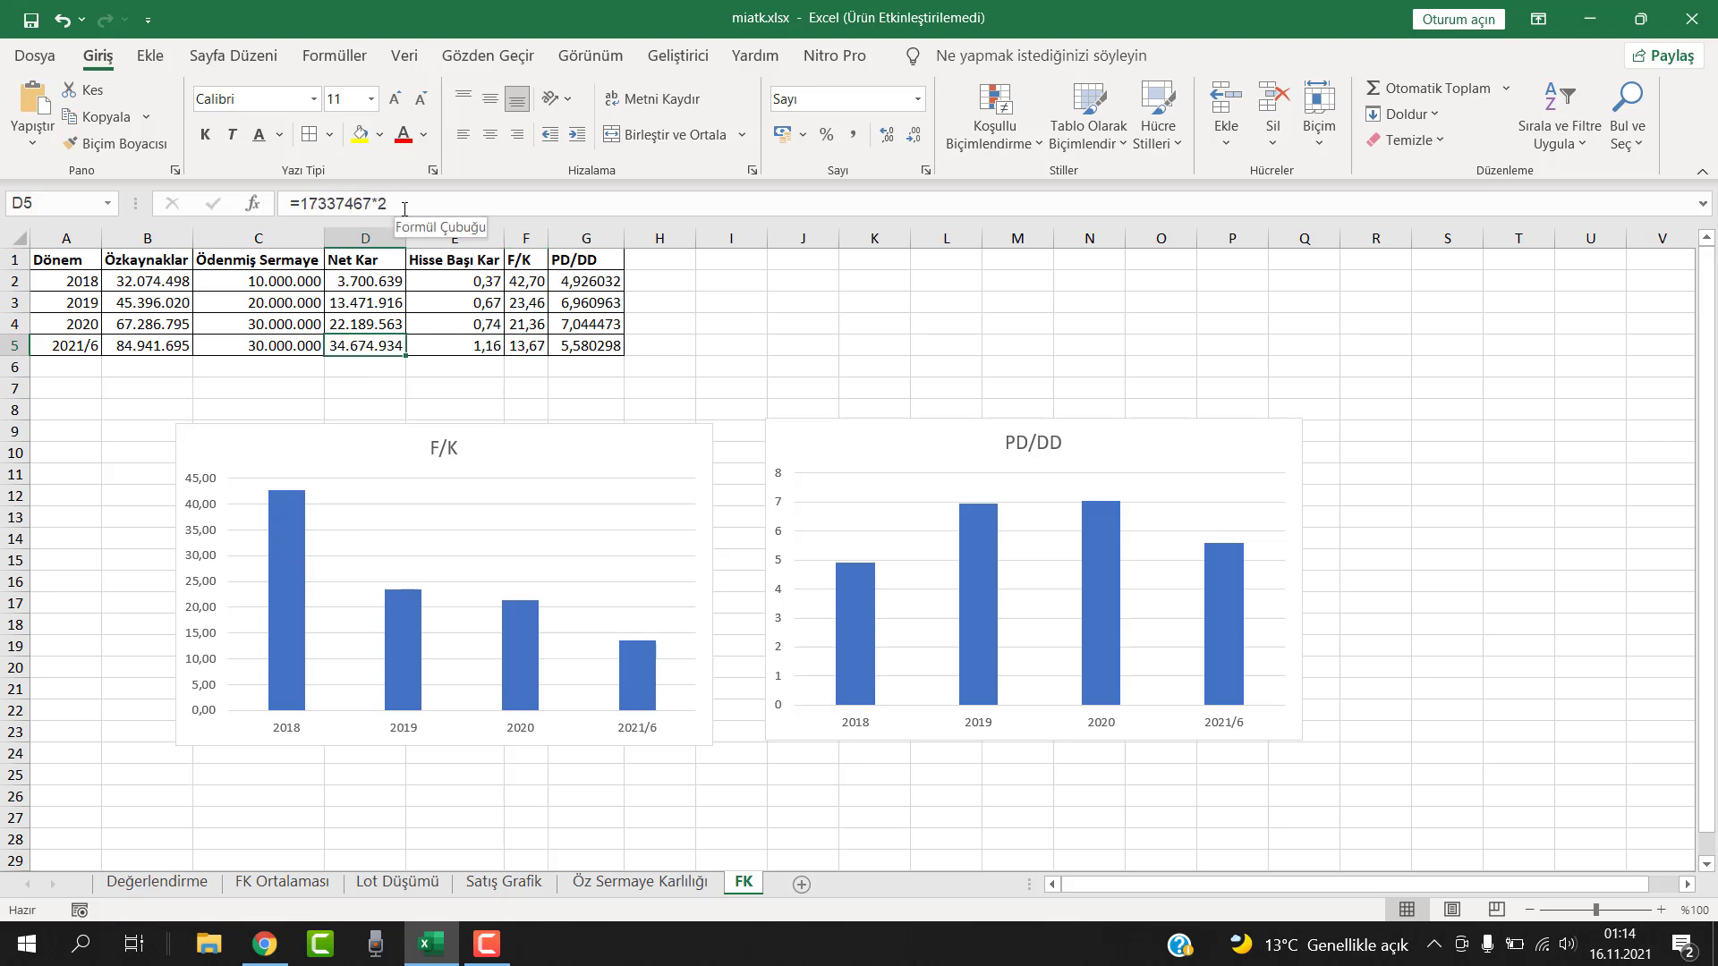
left_click(543, 346)
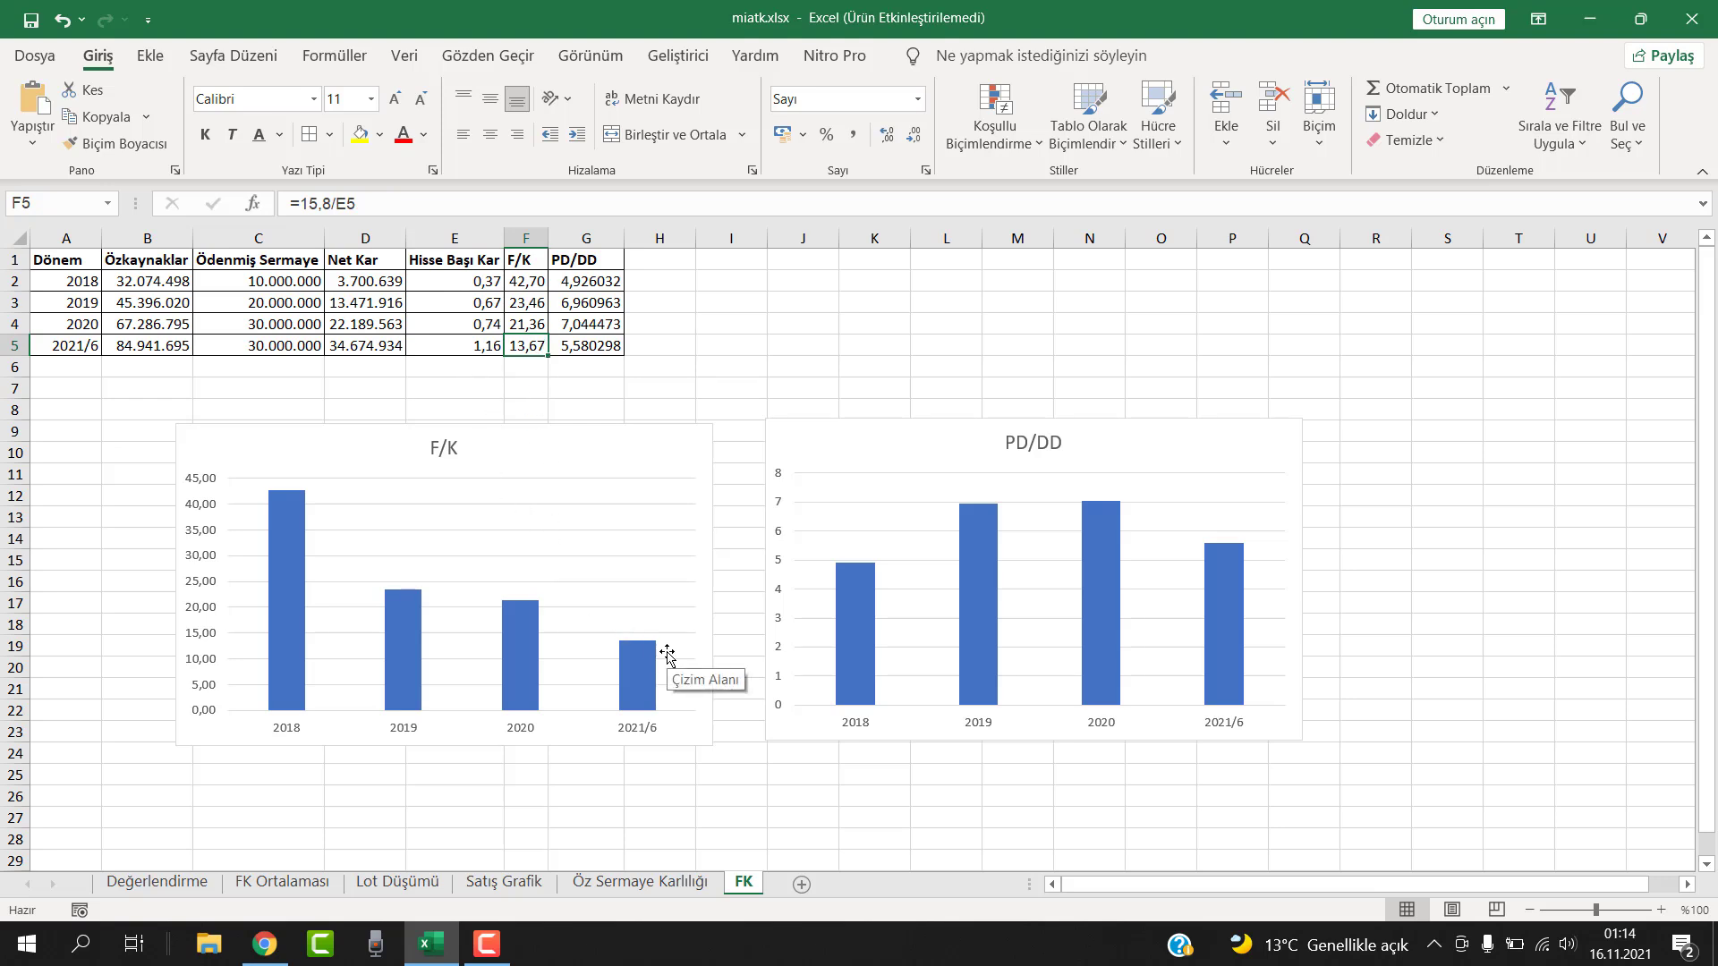
Enter 13,67 as the Pozitif value of Fiyat/Kazanç (FK) on the Değerlendirme sheet
left_click(157, 882)
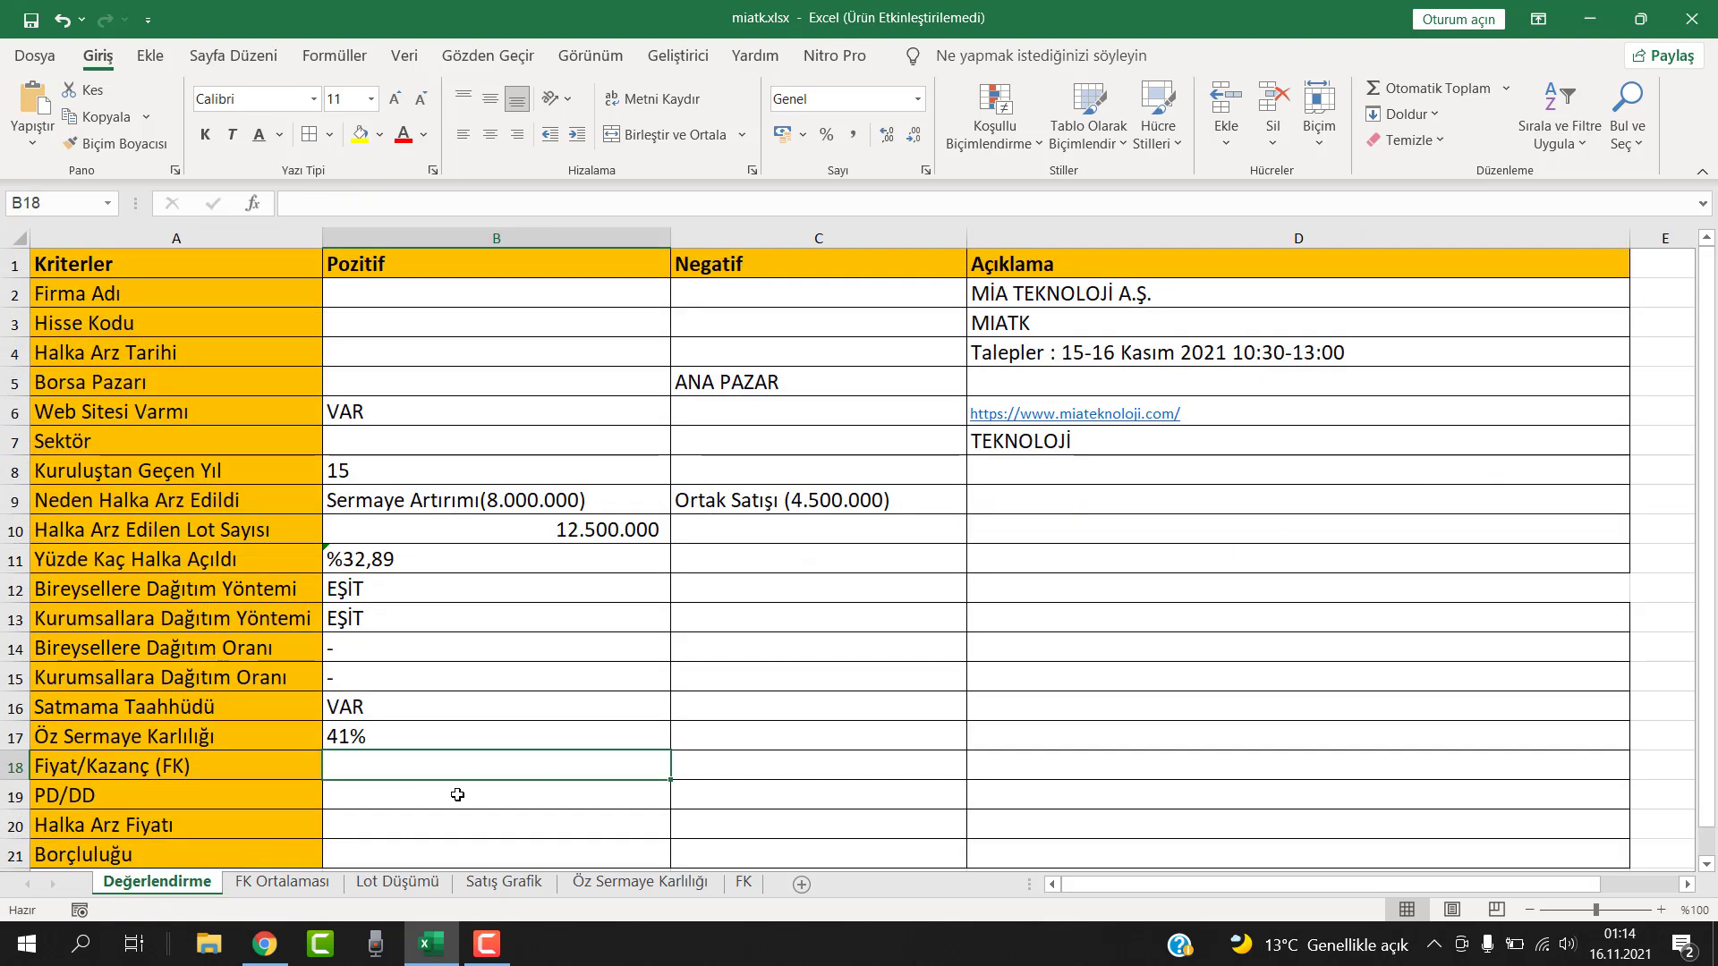
type("1")
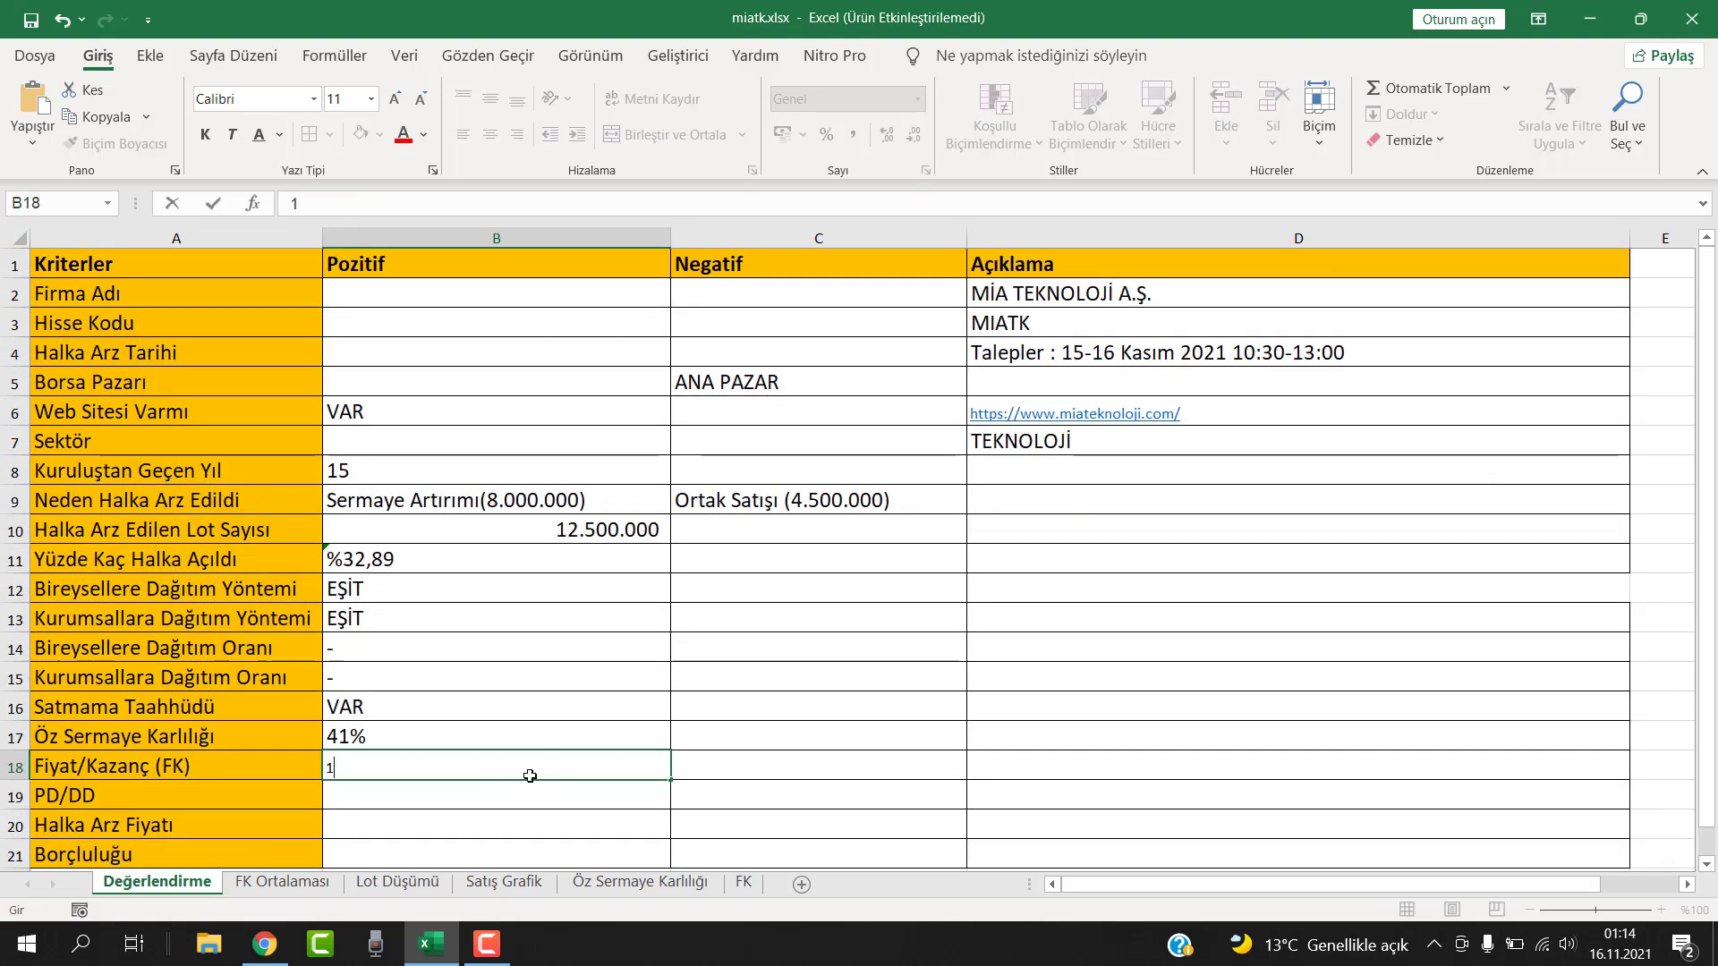
type("3,67")
key("Return")
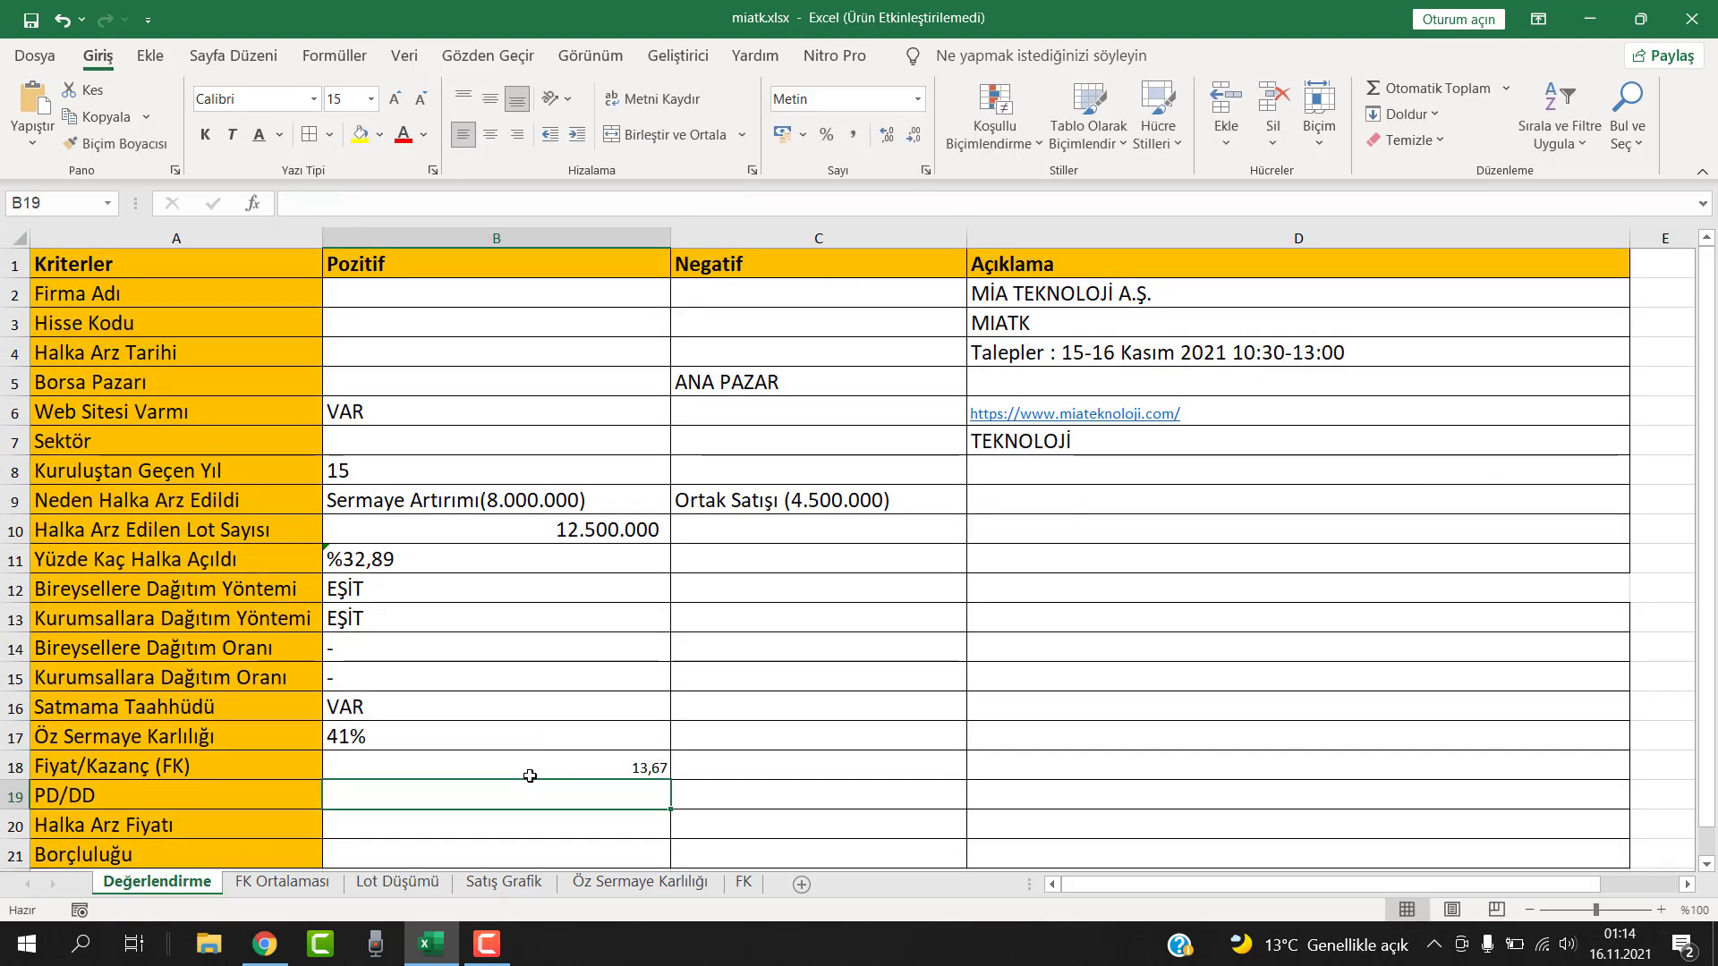
Copy the formatting of the Öz Sermaye Karlılığı value onto the Fiyat/Kazanç (FK) value below it
key("Up")
key("Up")
left_click(116, 143)
left_click(541, 766)
left_click(775, 770)
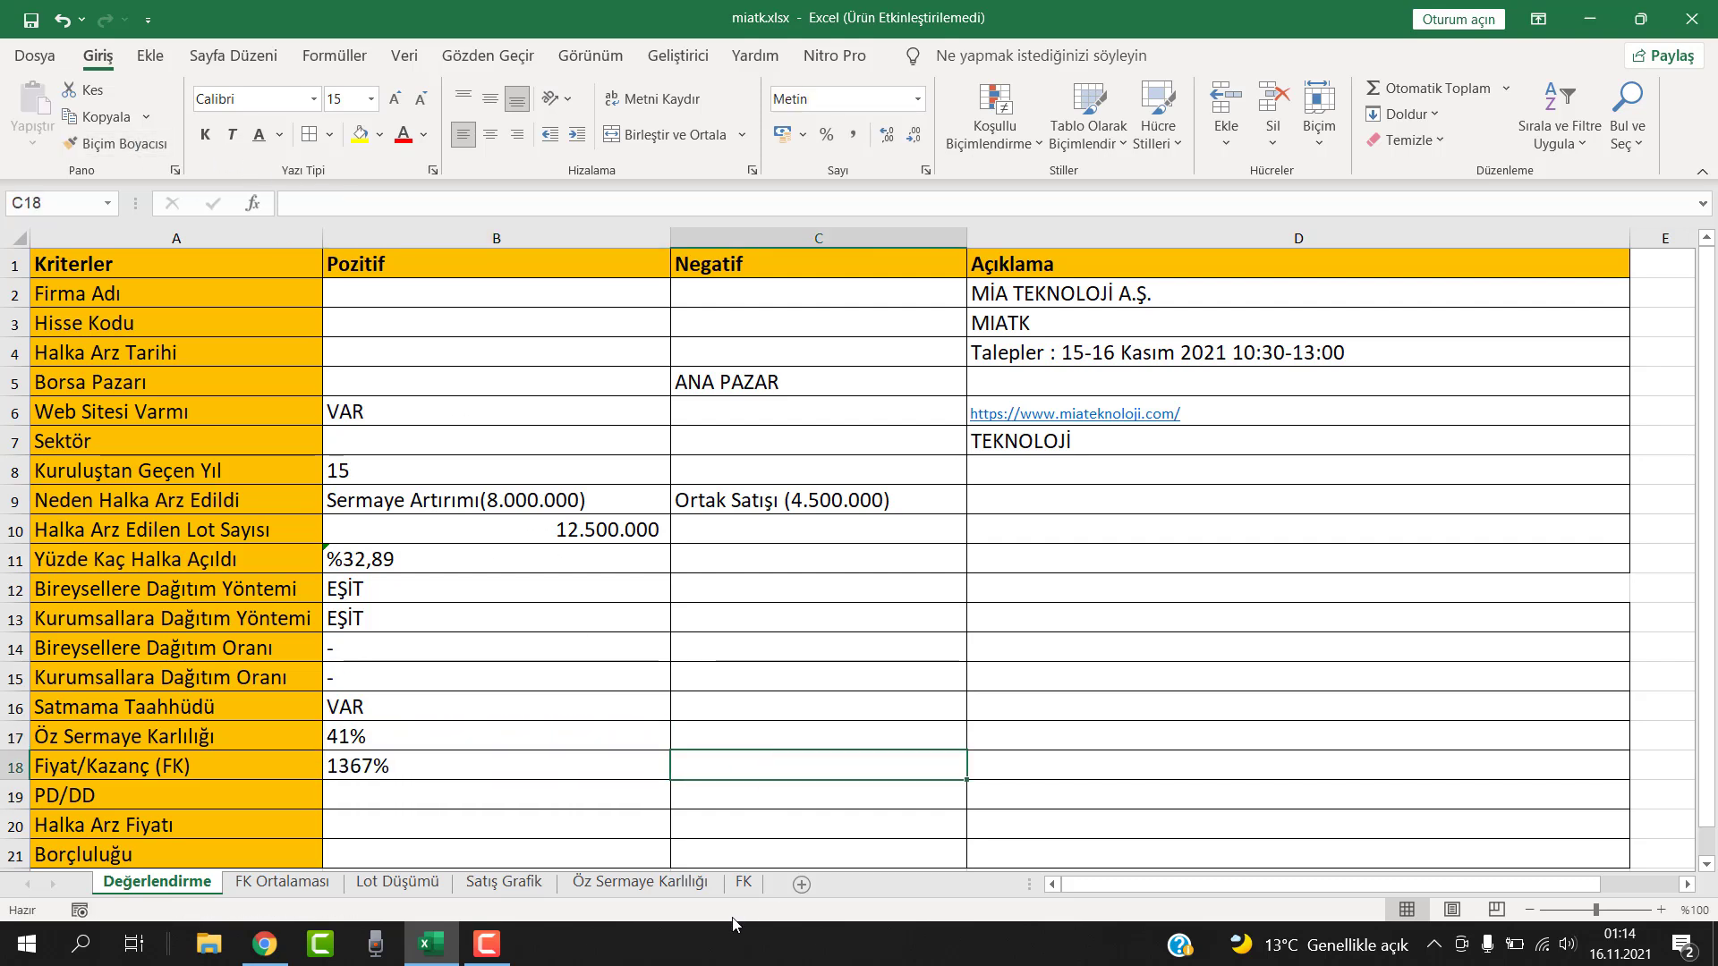
Set the number format of the Fiyat/Kazanç (FK) value to Metin
left_click(348, 767)
left_click(707, 653)
left_click(430, 771)
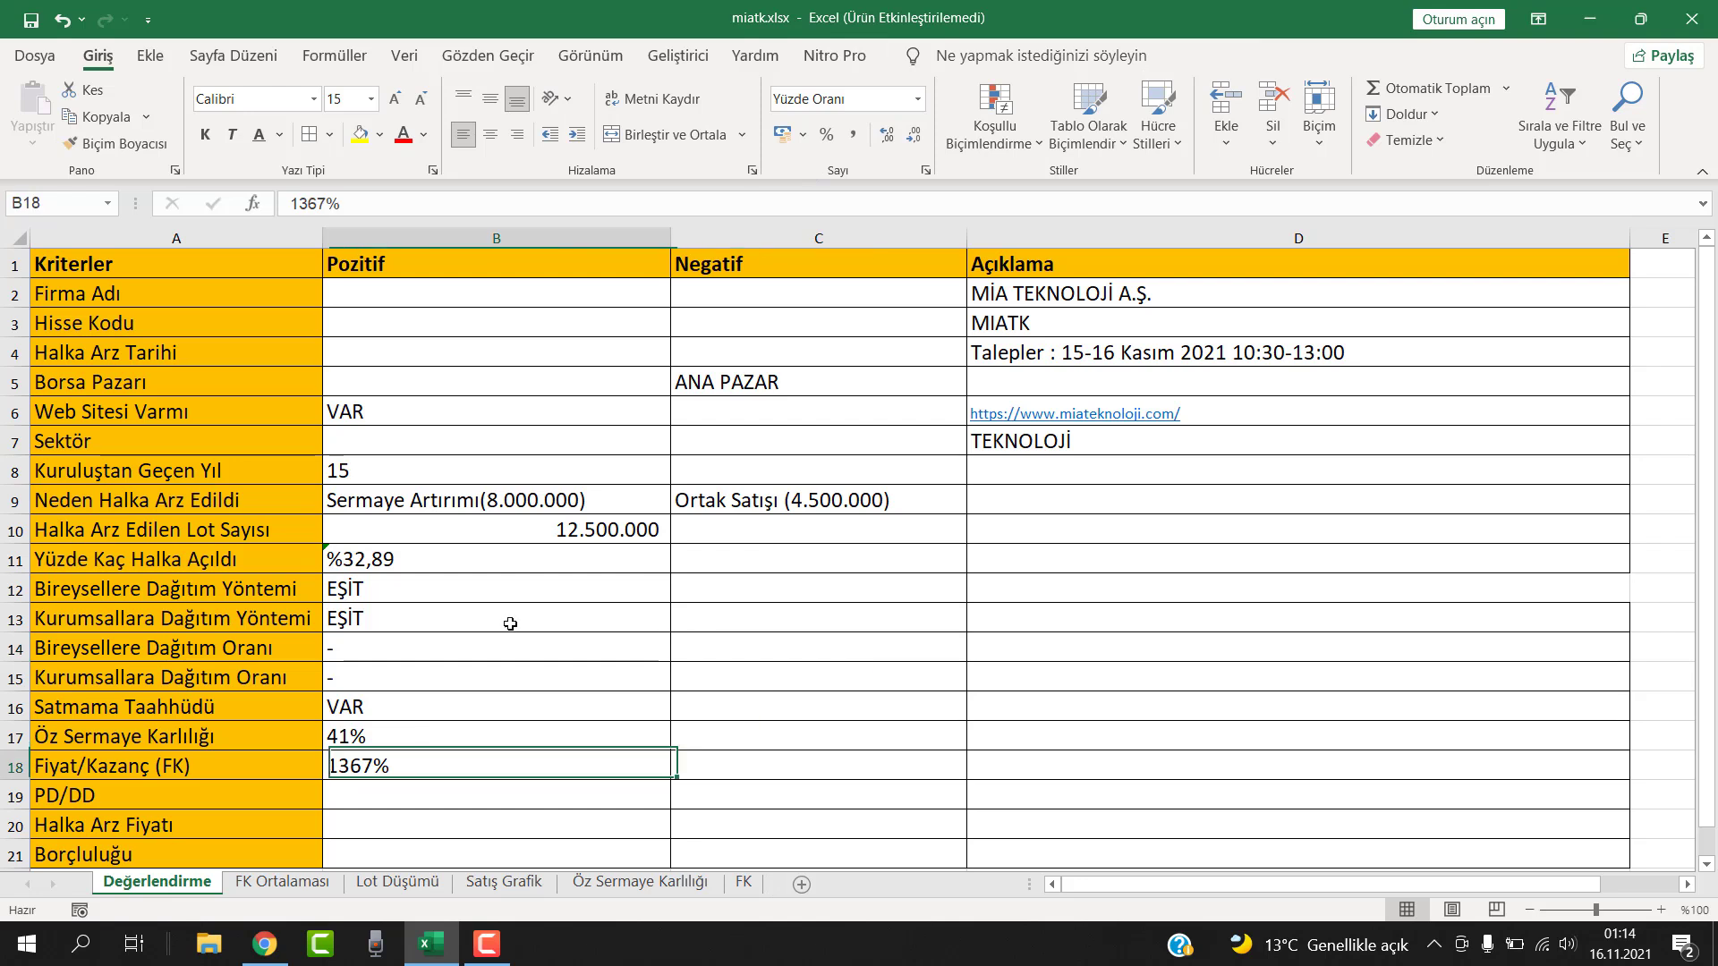
left_click(850, 100)
type("Metin")
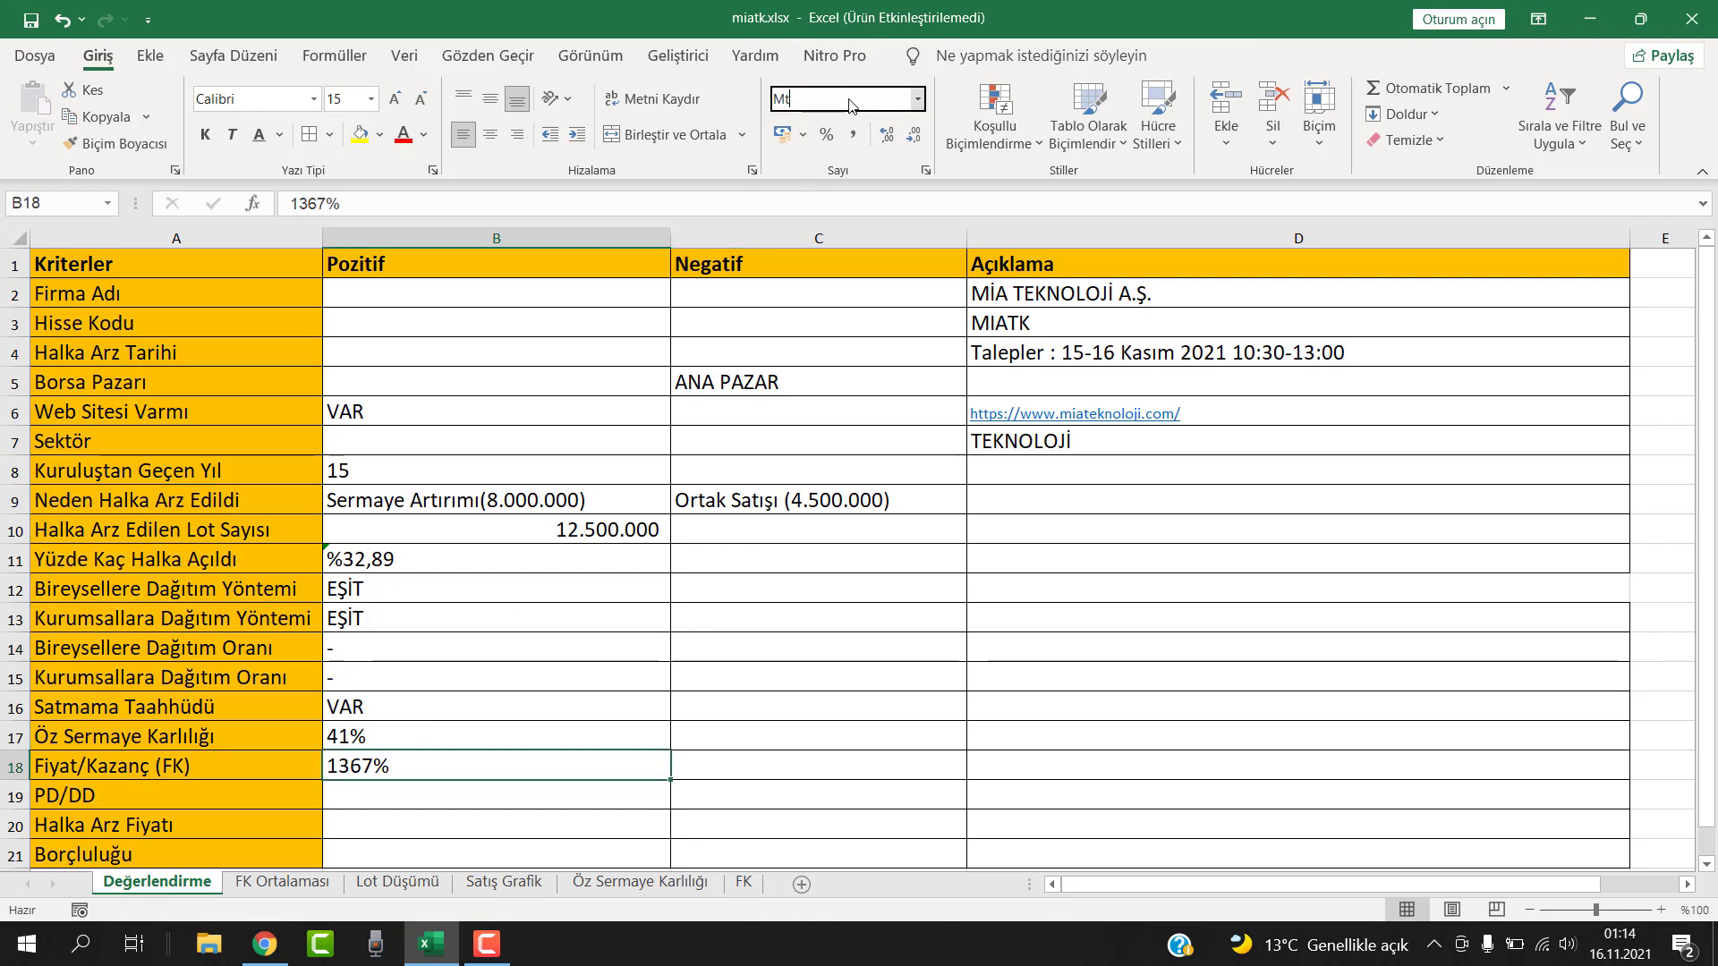
key("Return")
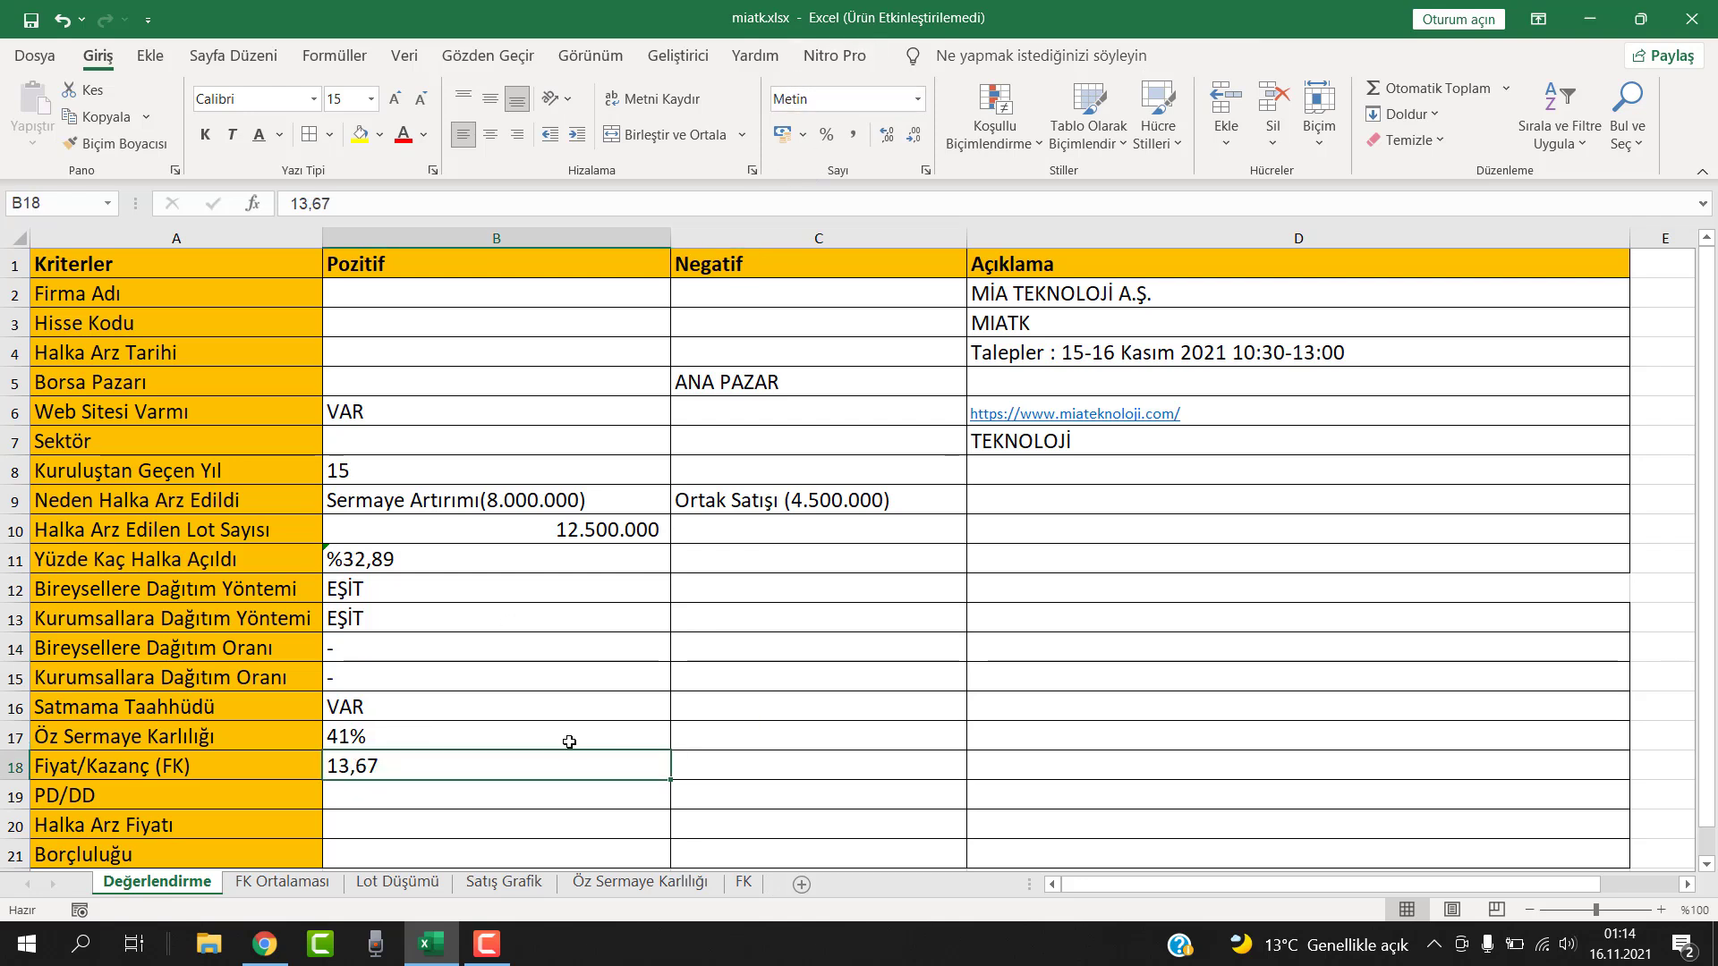
Select the Pozitif cell of the PD/DD row and review the PD/DD values from 2018 to 2021/6 on the FK sheet
left_click(448, 796)
left_click(748, 881)
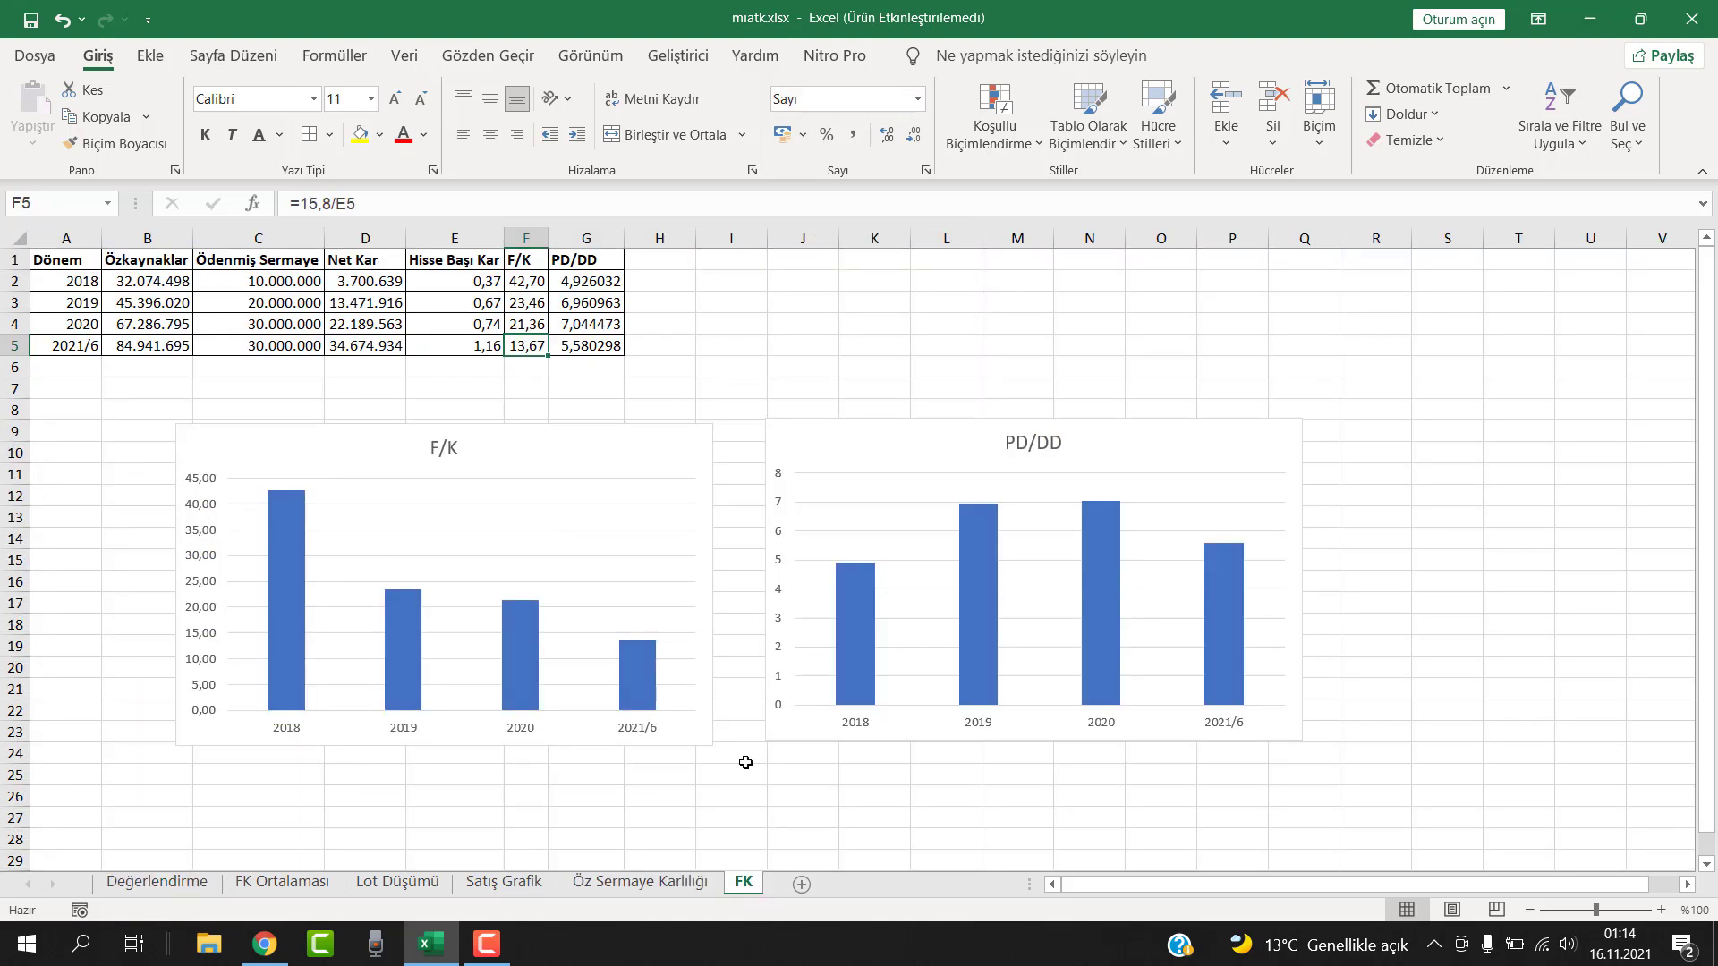
left_click(591, 279)
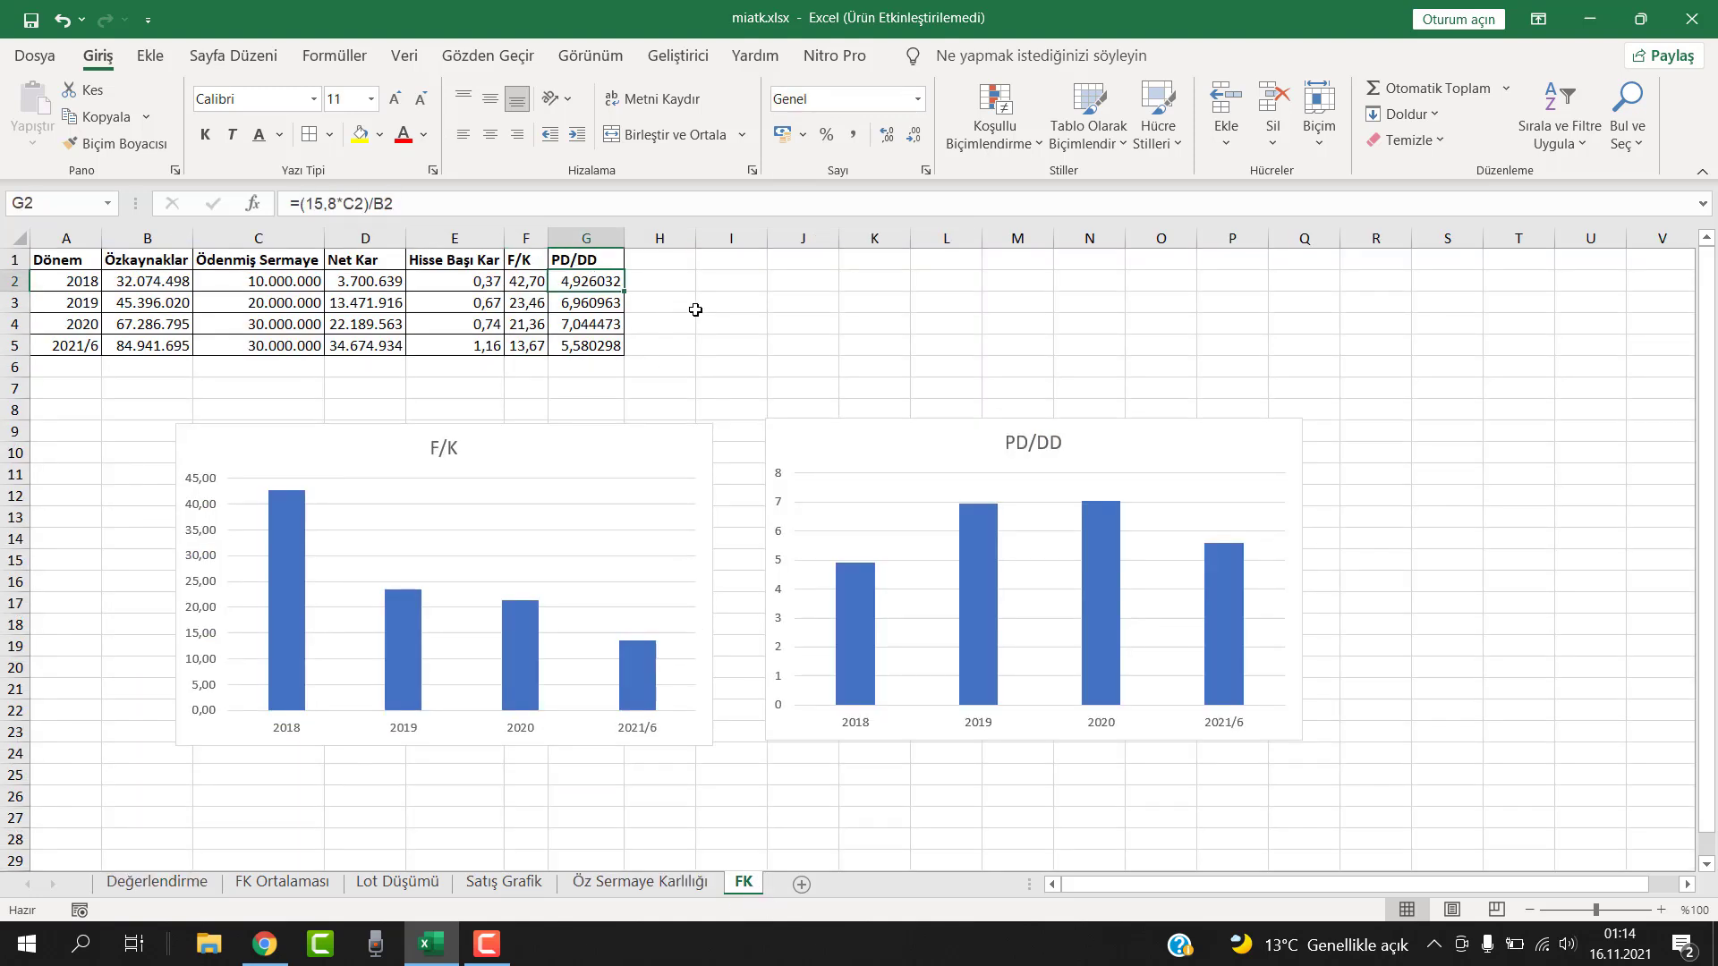
key("Down")
key("Down")
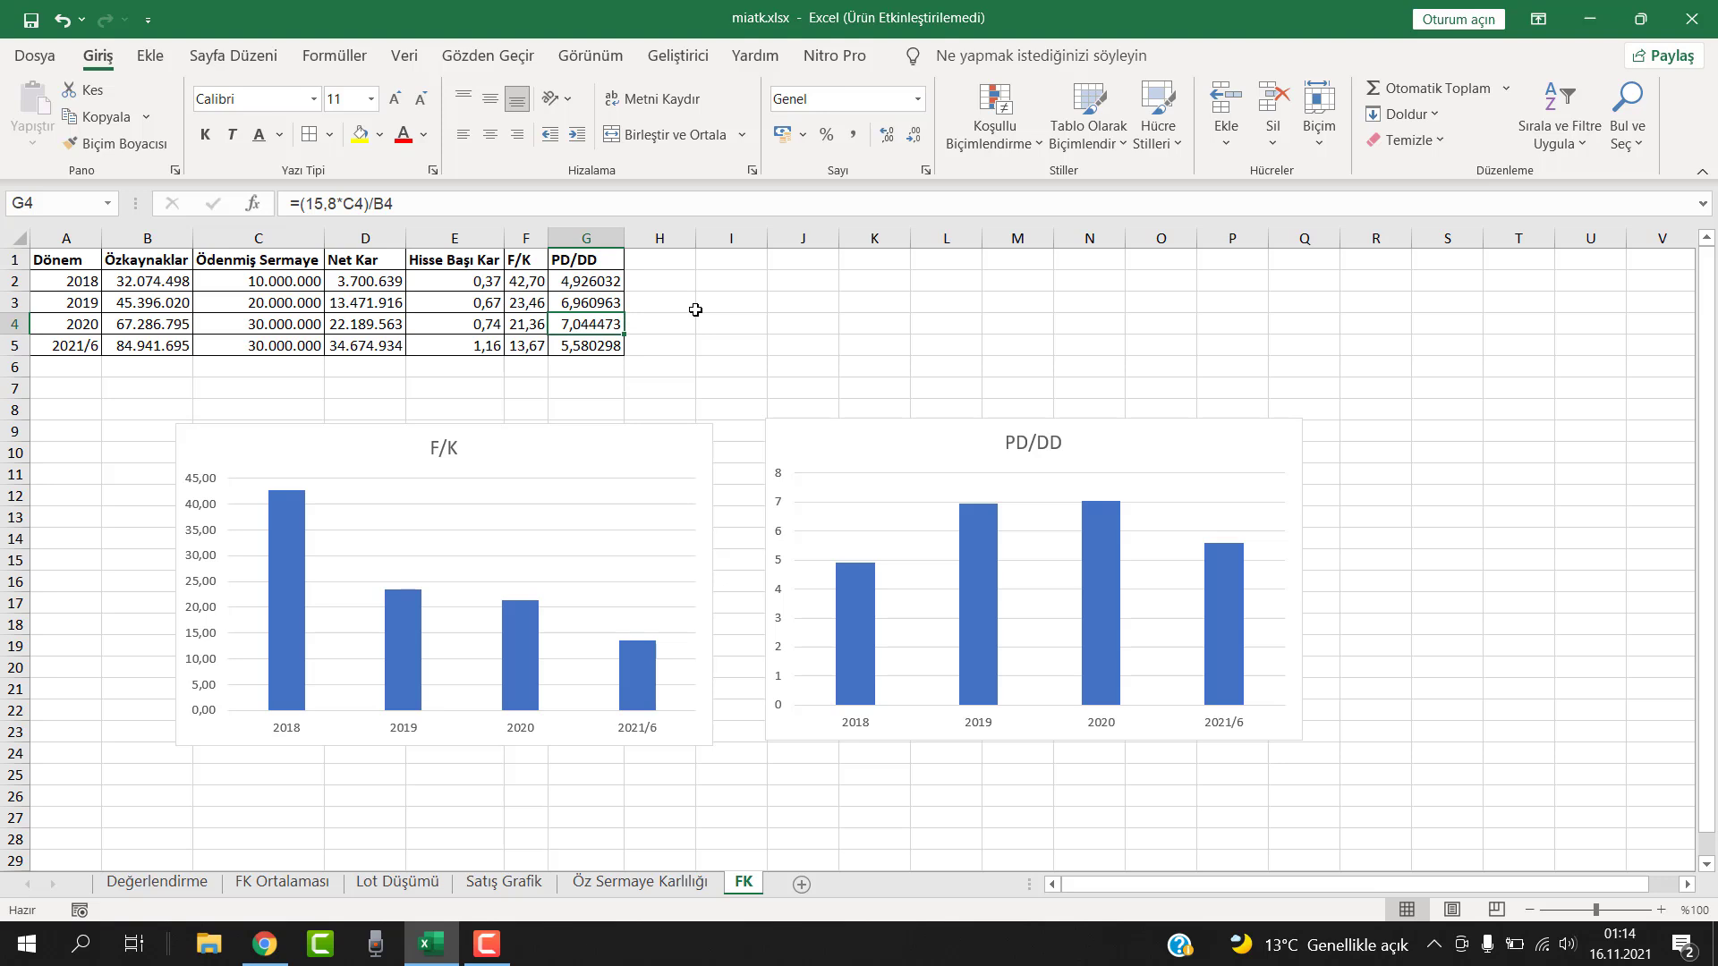
key("Down")
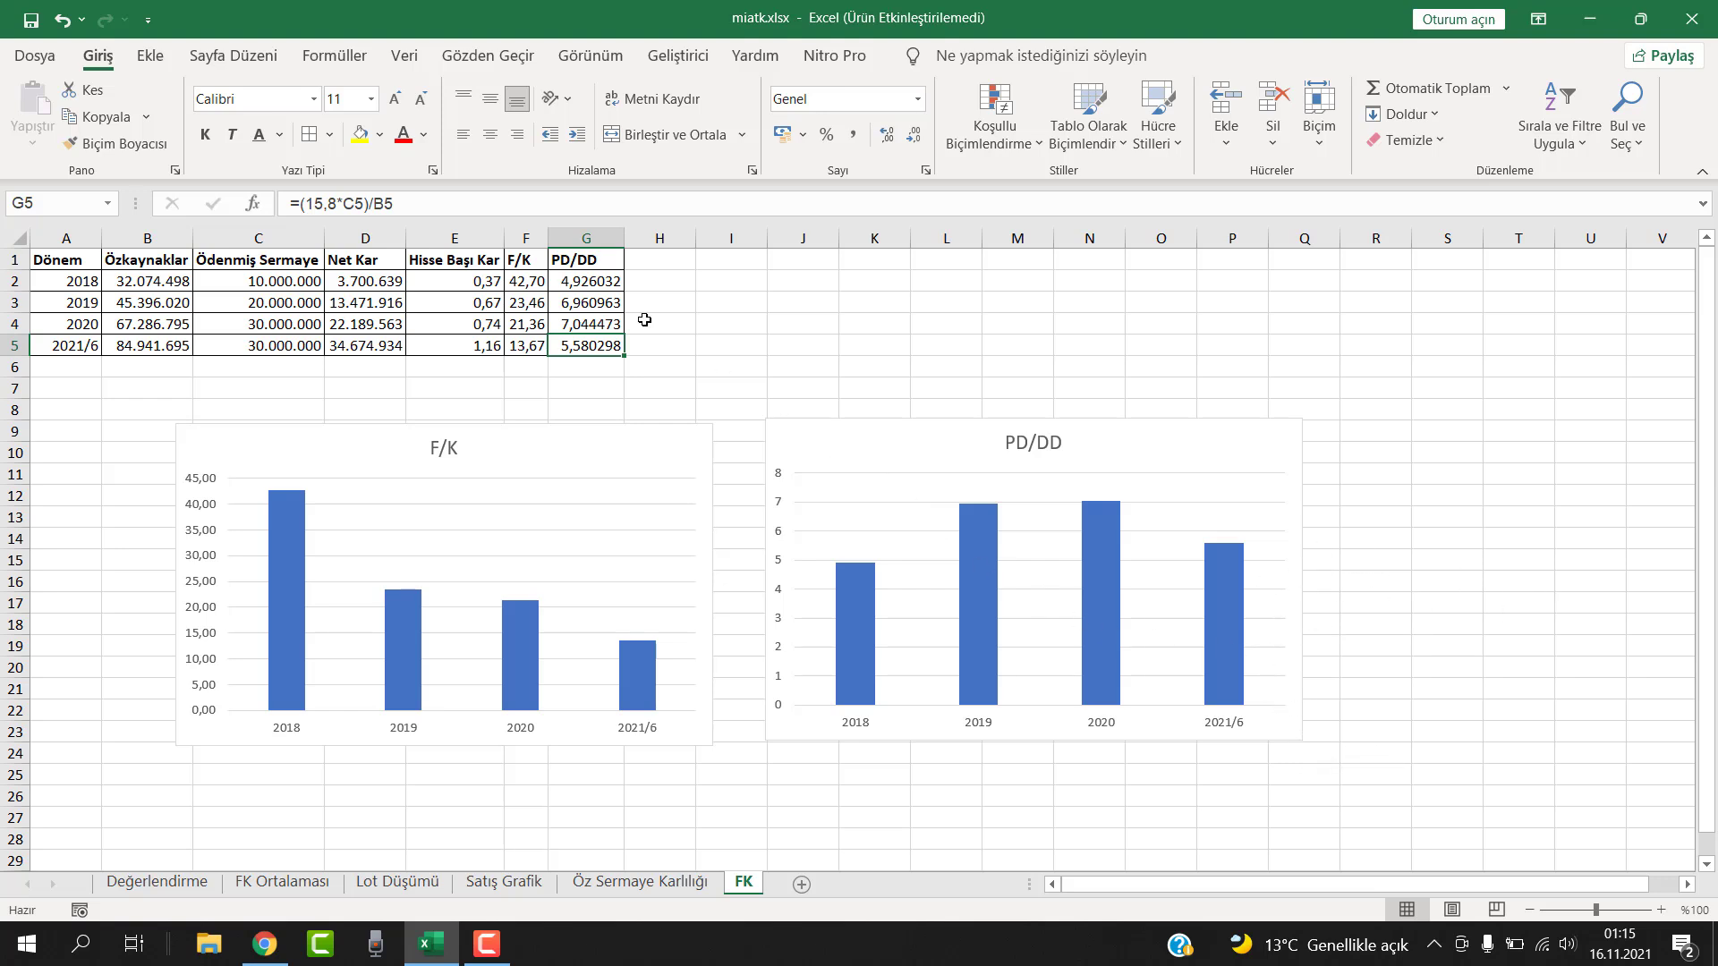
Review the PD/DD and F/K values on the FK sheet and compare them with the sector average on the FK Ortalaması sheet
left_click(595, 285)
left_click(595, 297)
left_click(592, 328)
left_click(597, 348)
left_click(529, 352)
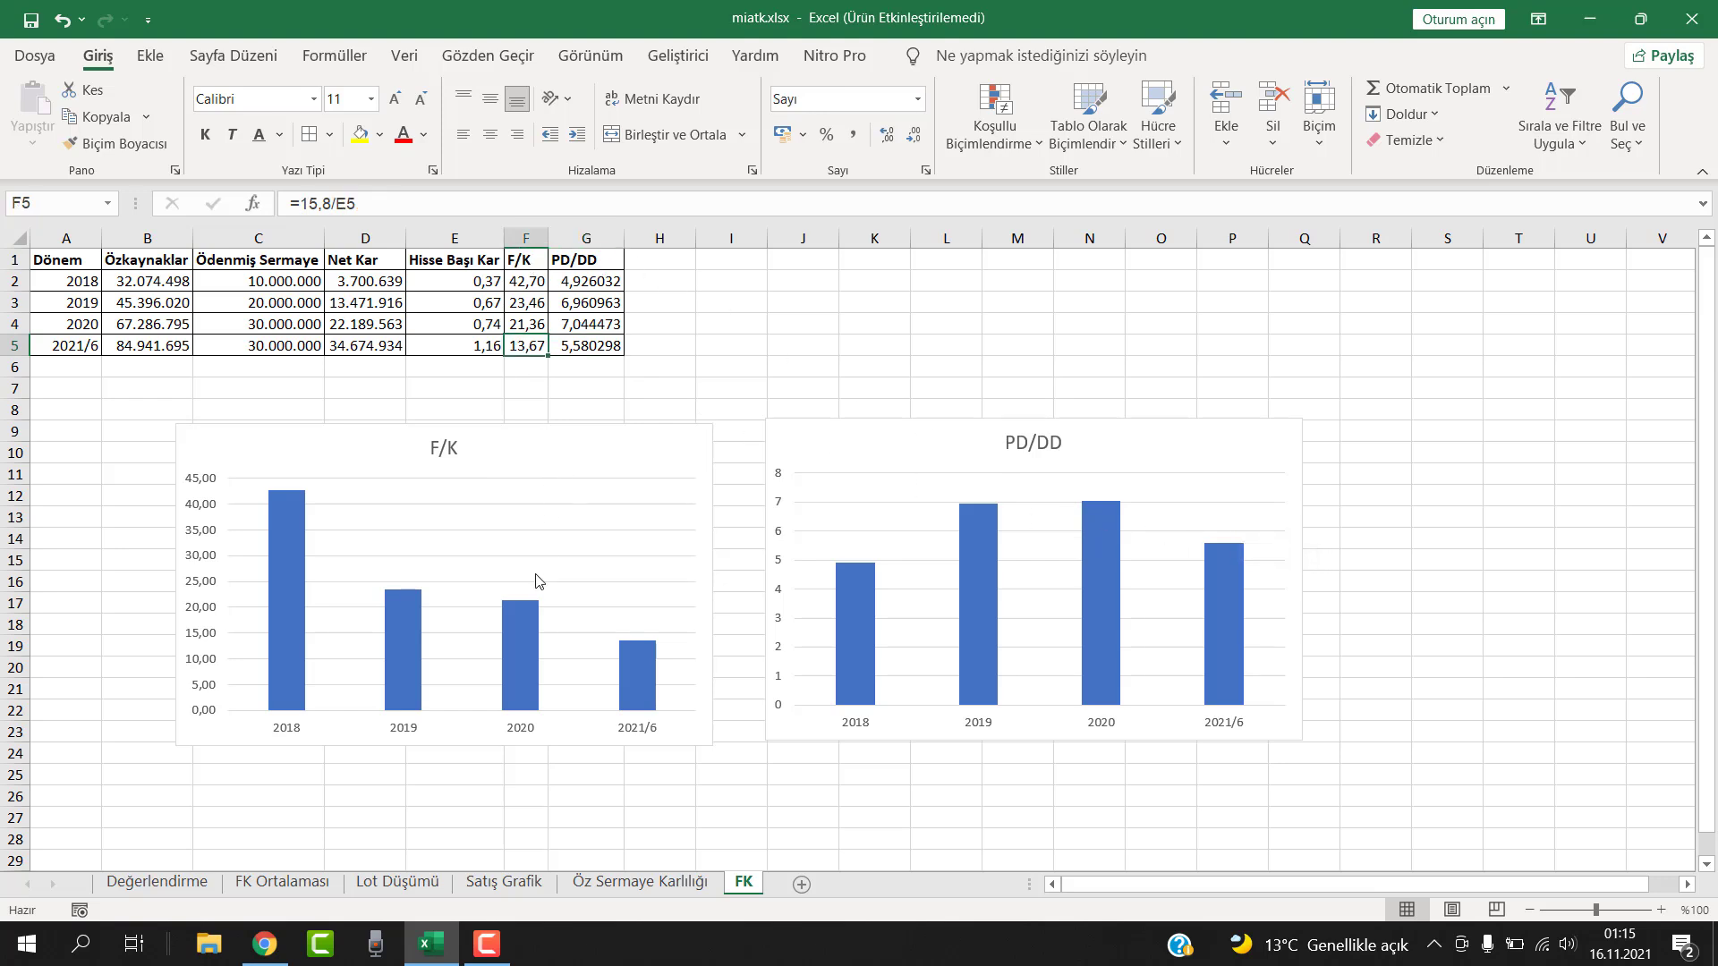
left_click(278, 883)
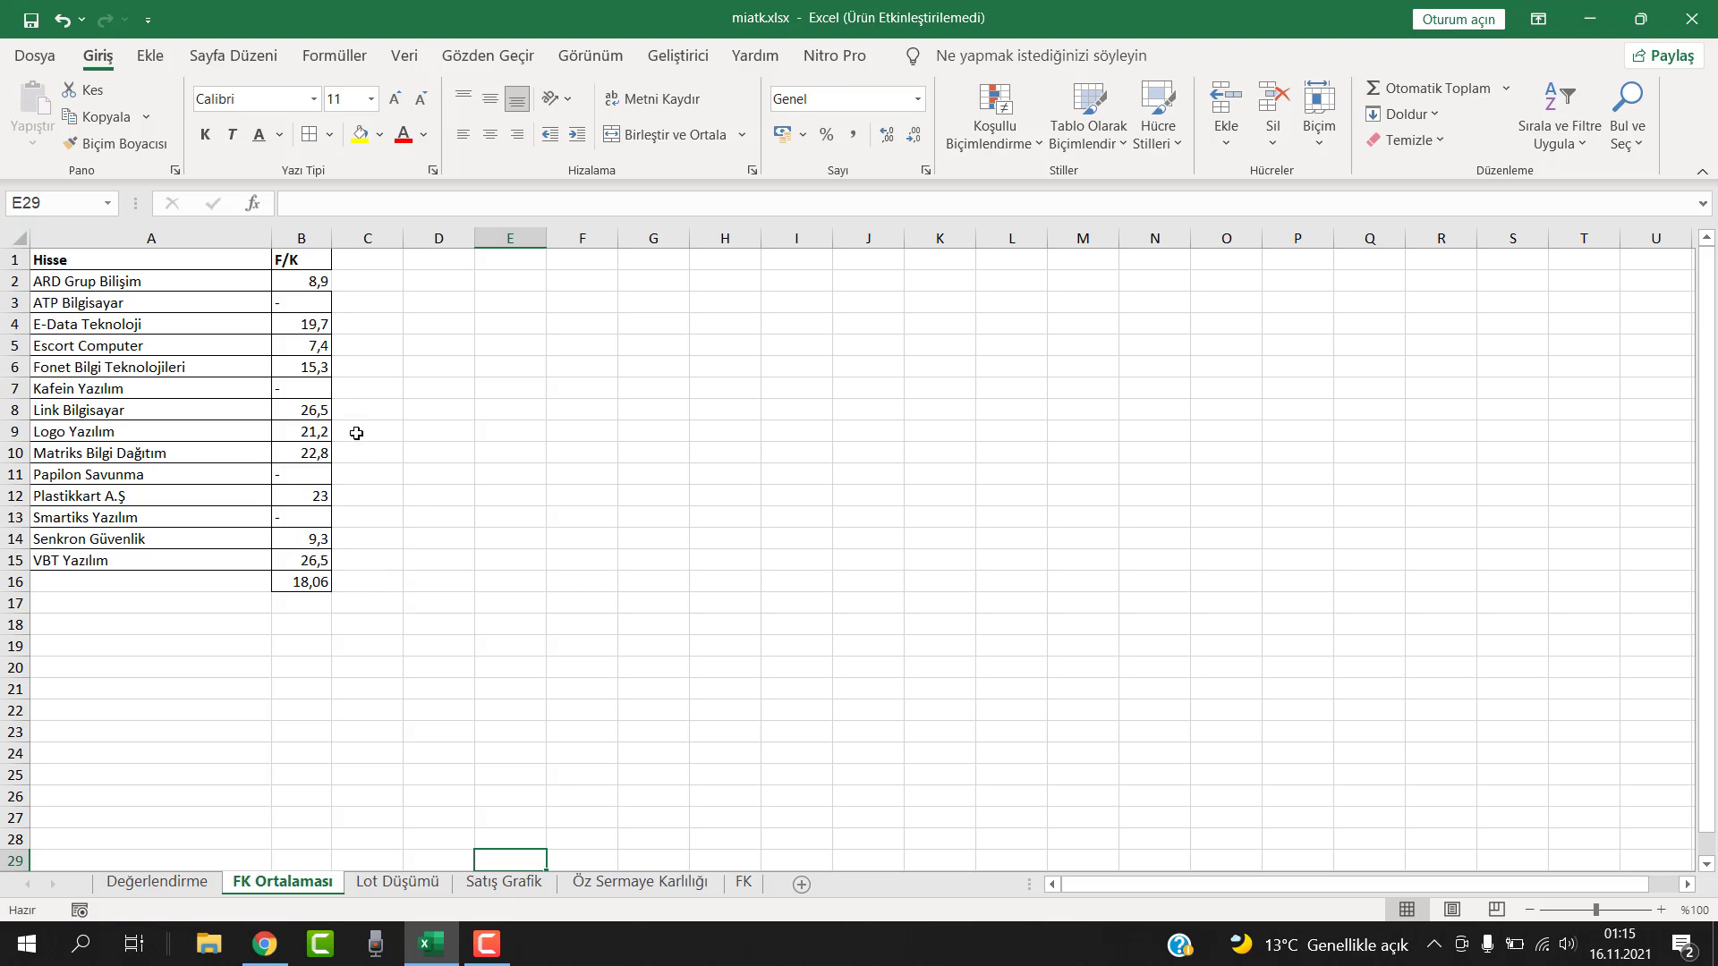
left_click(392, 538)
left_click(307, 582)
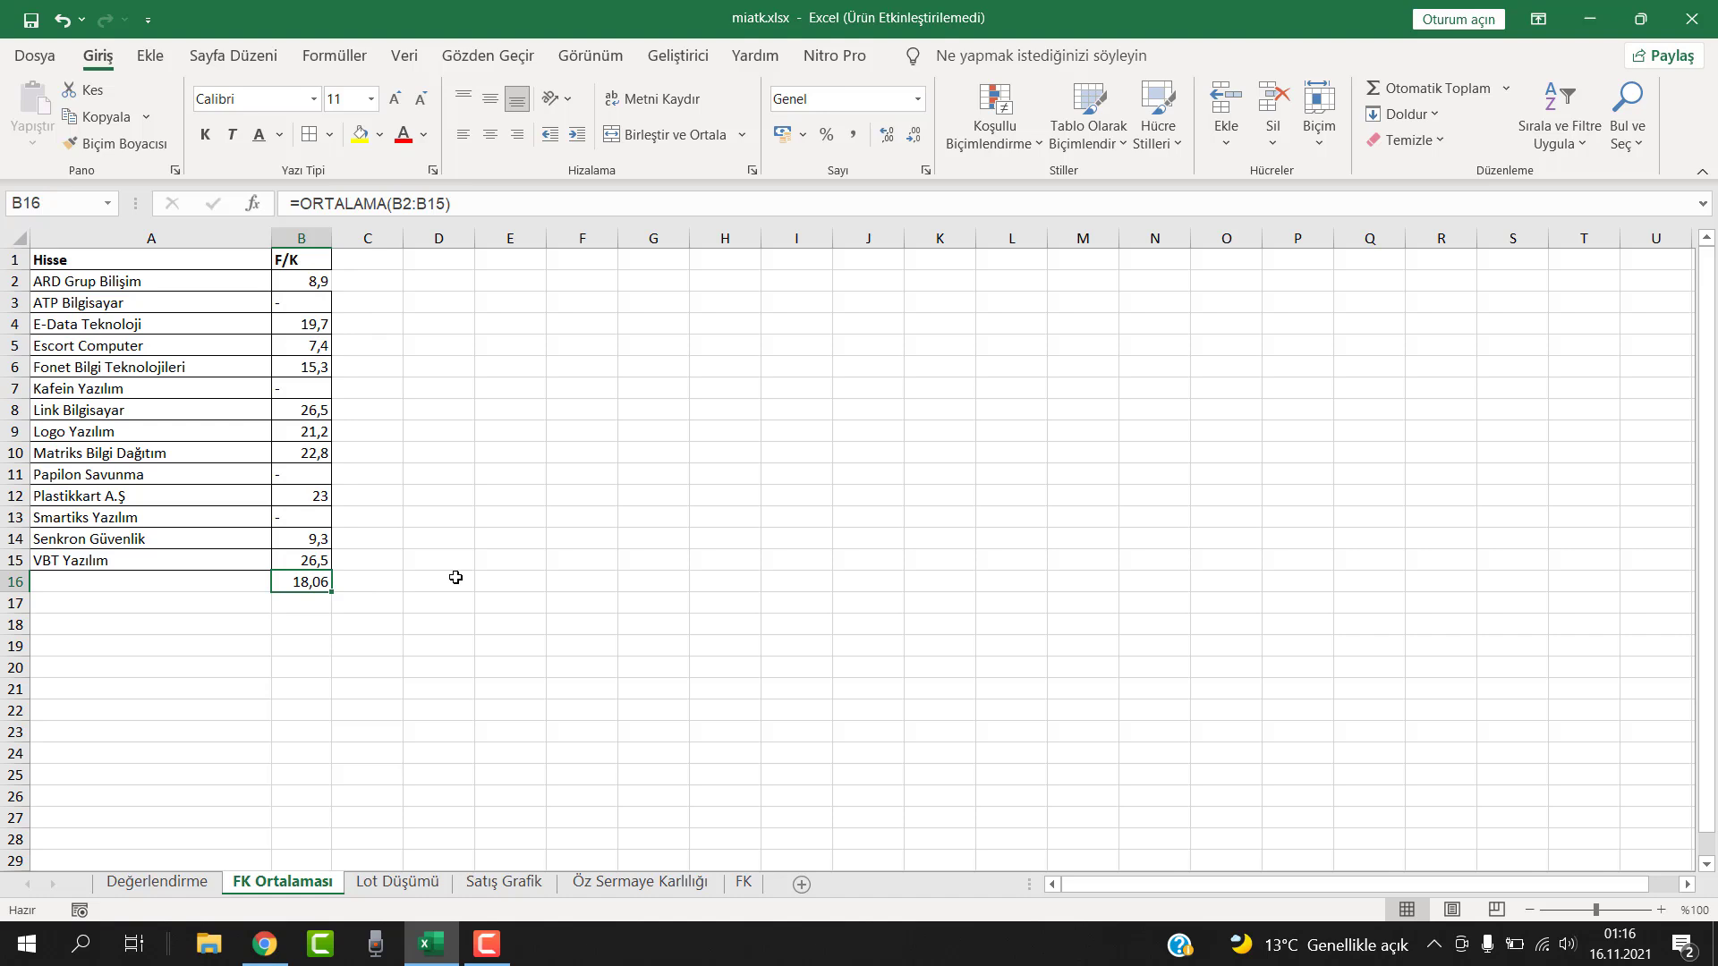
Check the 2021/6 PD/DD figure on the FK sheet and enter 5,58 as the Pozitif value of PD/DD on the Değerlendirme sheet
left_click(204, 884)
left_click(484, 765)
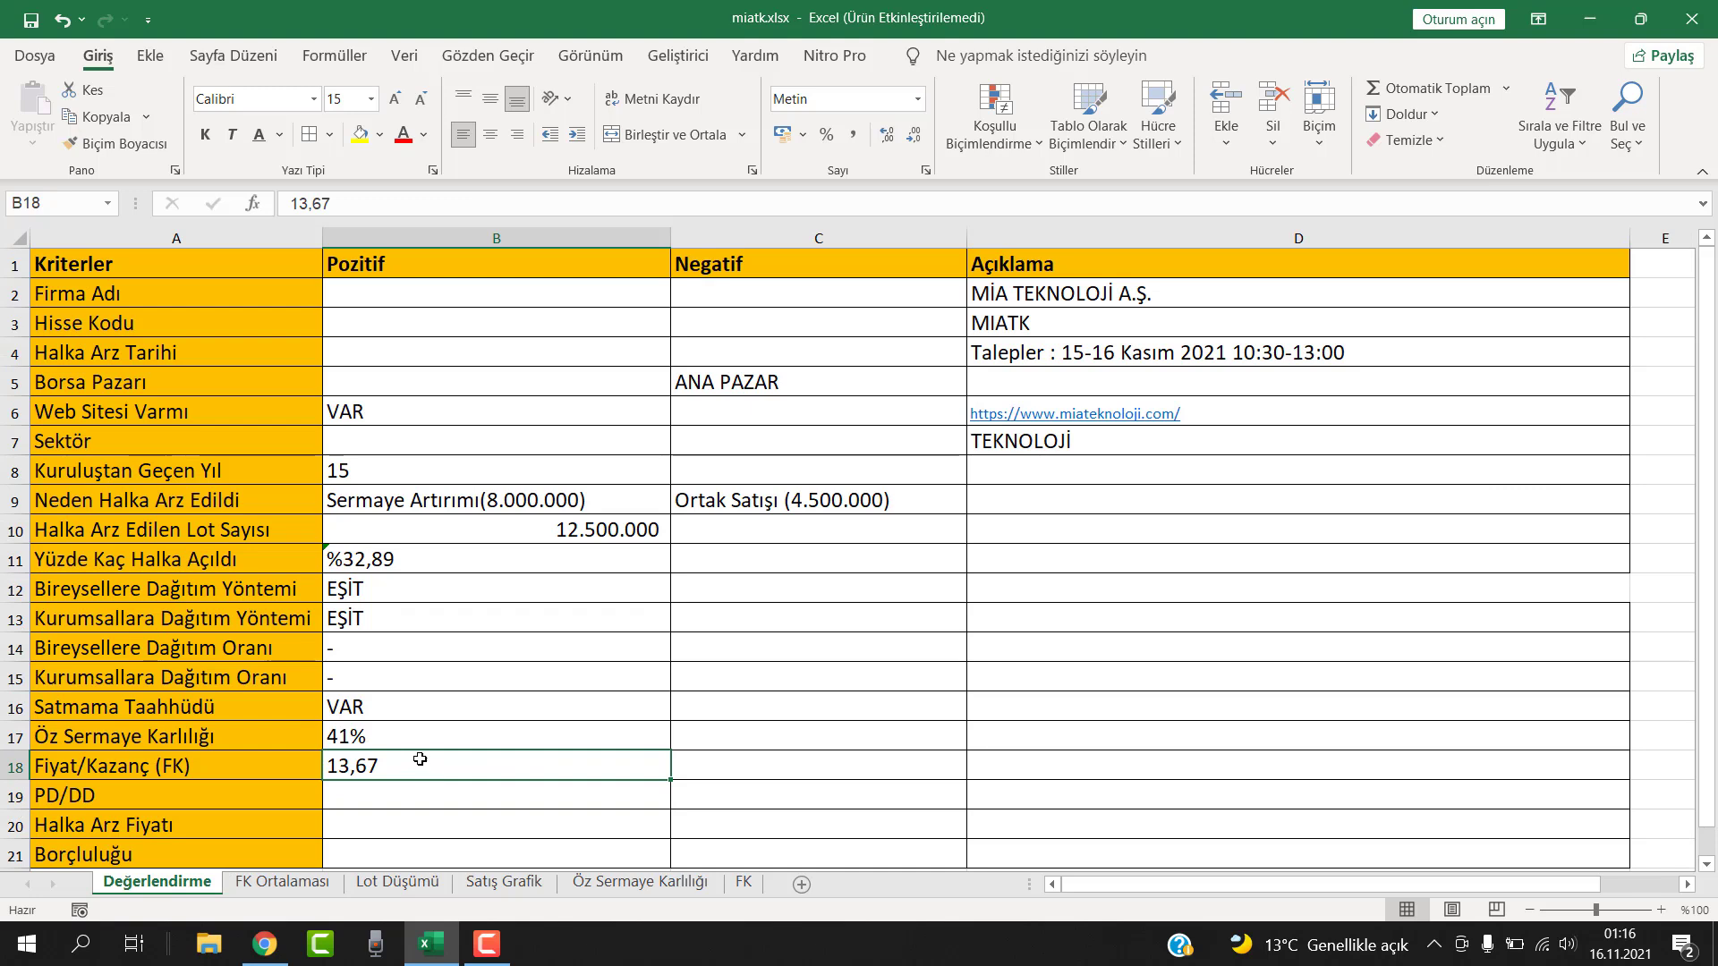
left_click(742, 882)
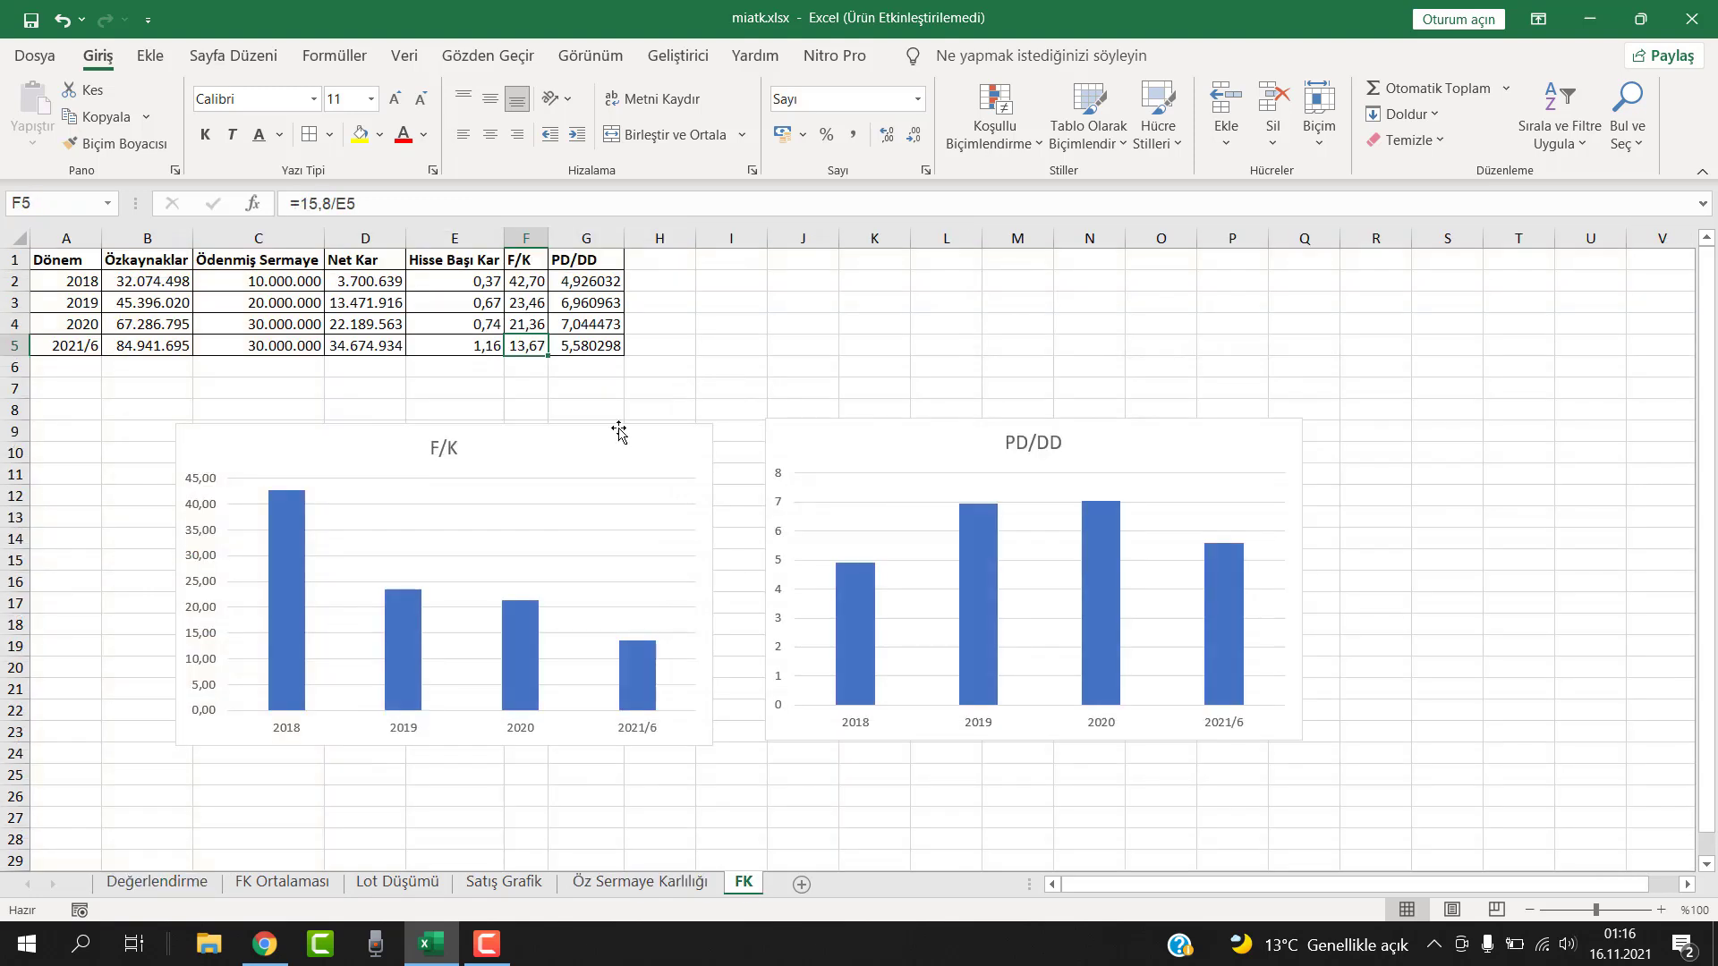
left_click(153, 882)
left_click(440, 785)
type("5,58")
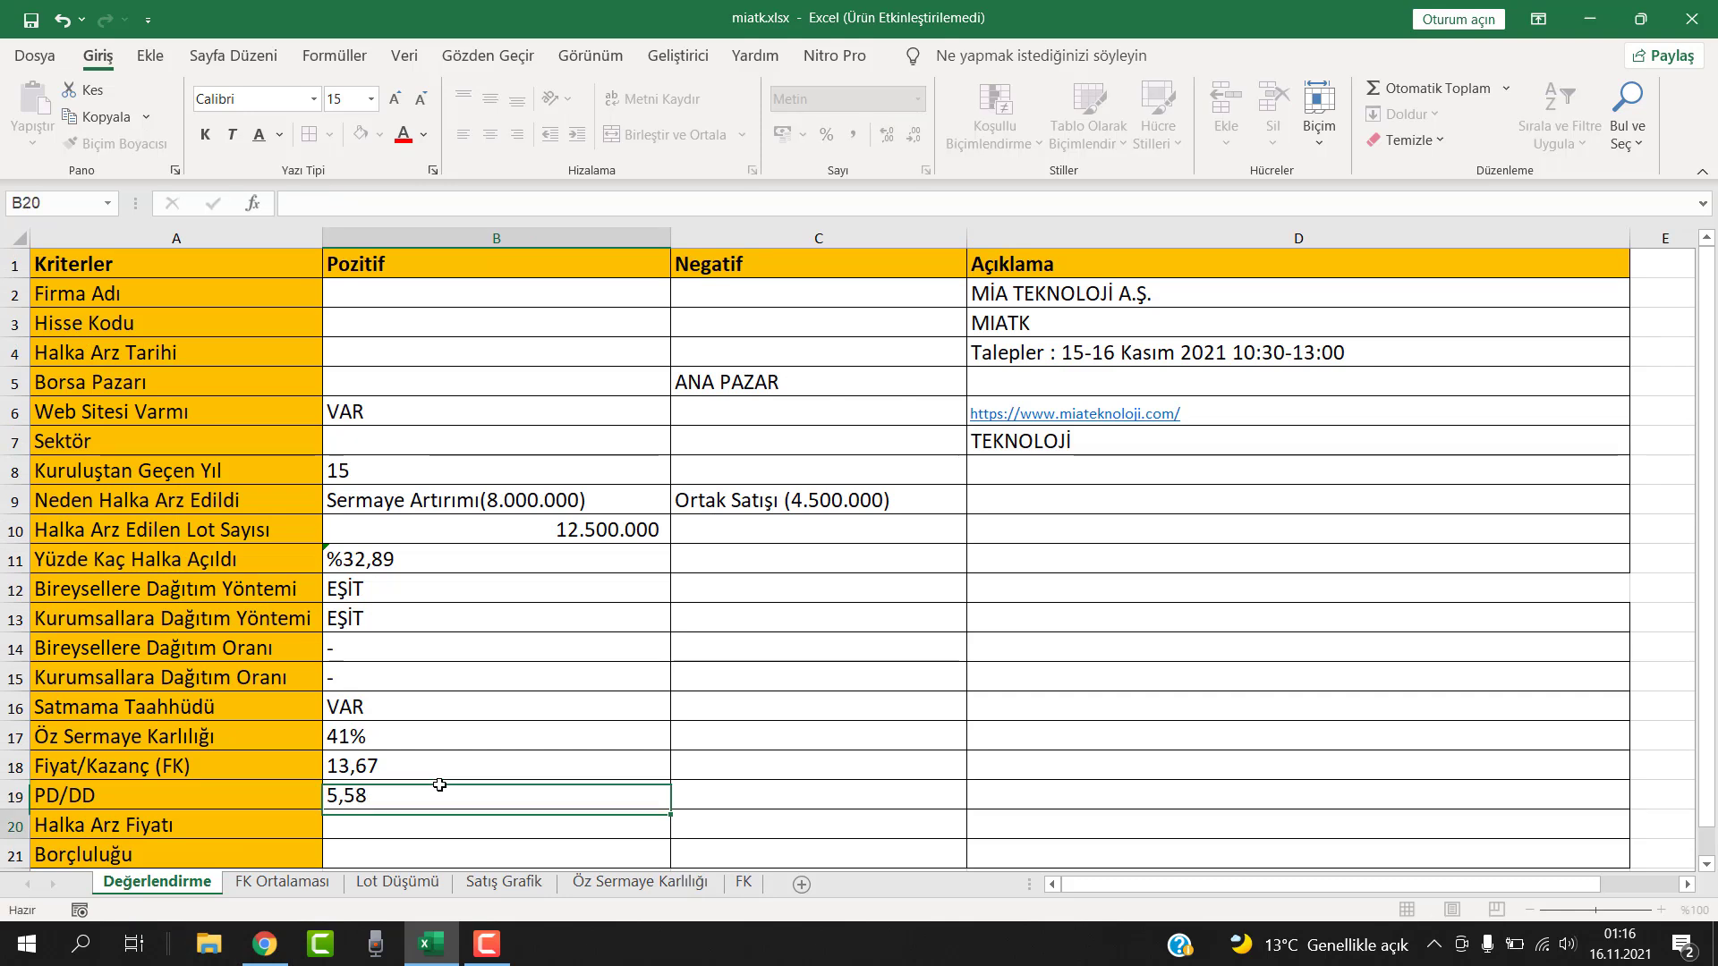
key("Return")
left_click(404, 789)
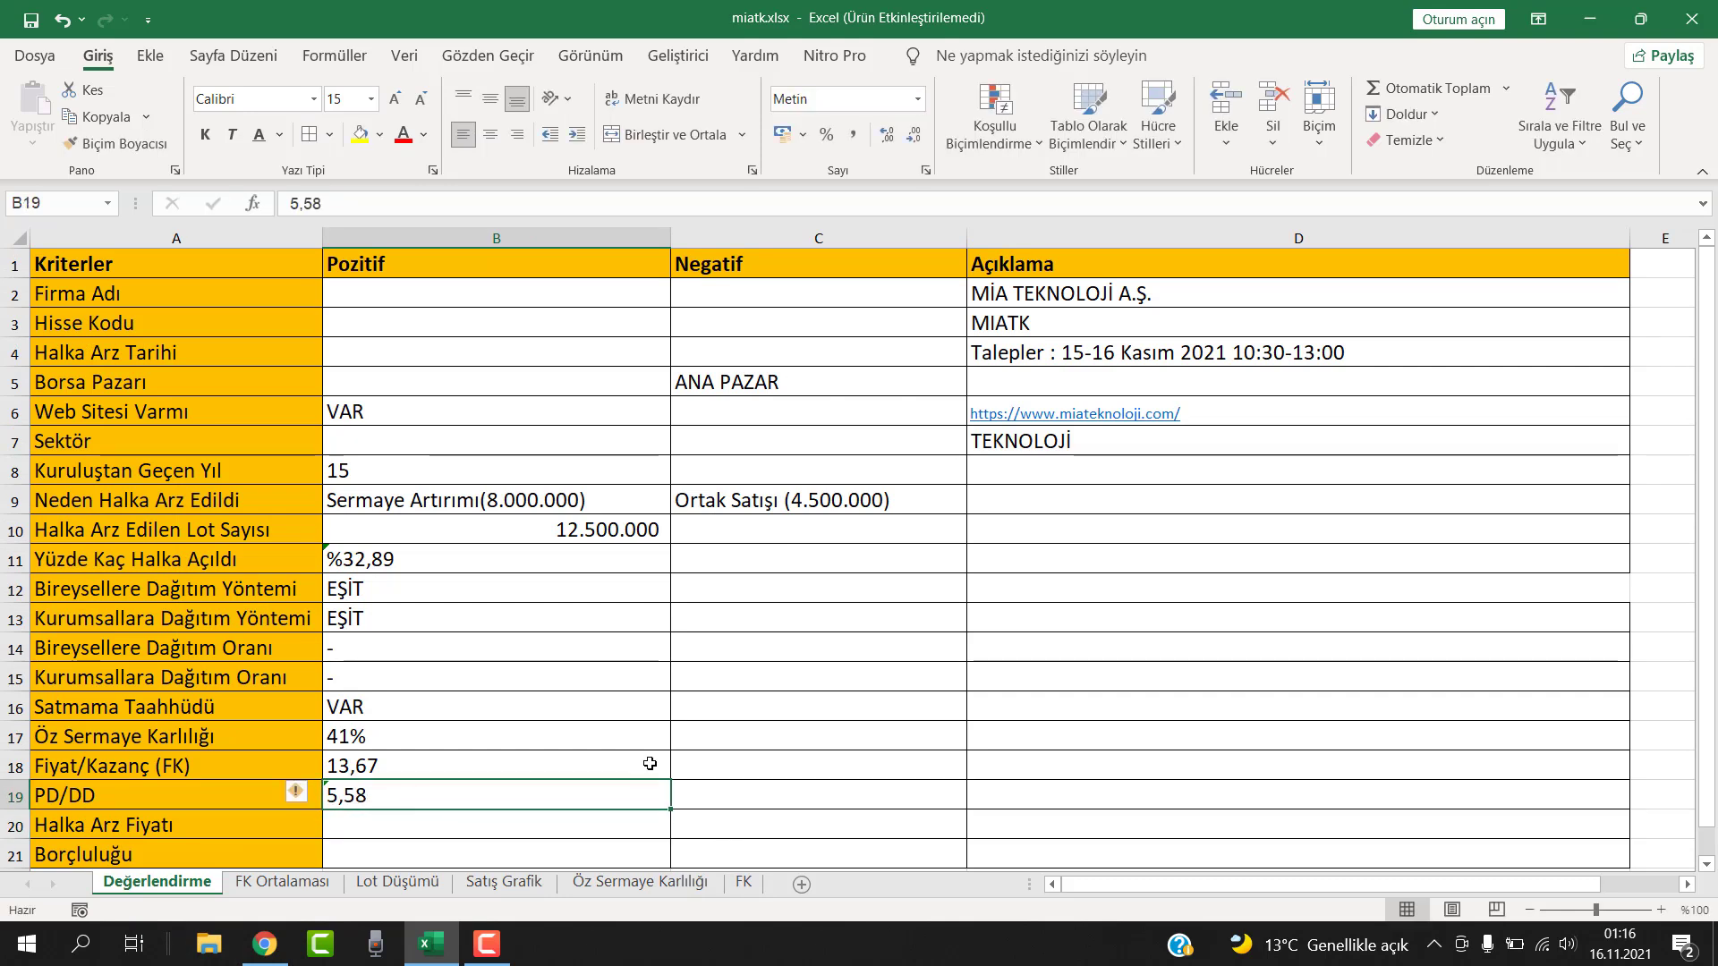
Look up the offering price in the MIATK evaluation report in Chrome and enter 15,8 as the Pozitif value of Halka Arz Fiyatı in Excel
left_click(528, 822)
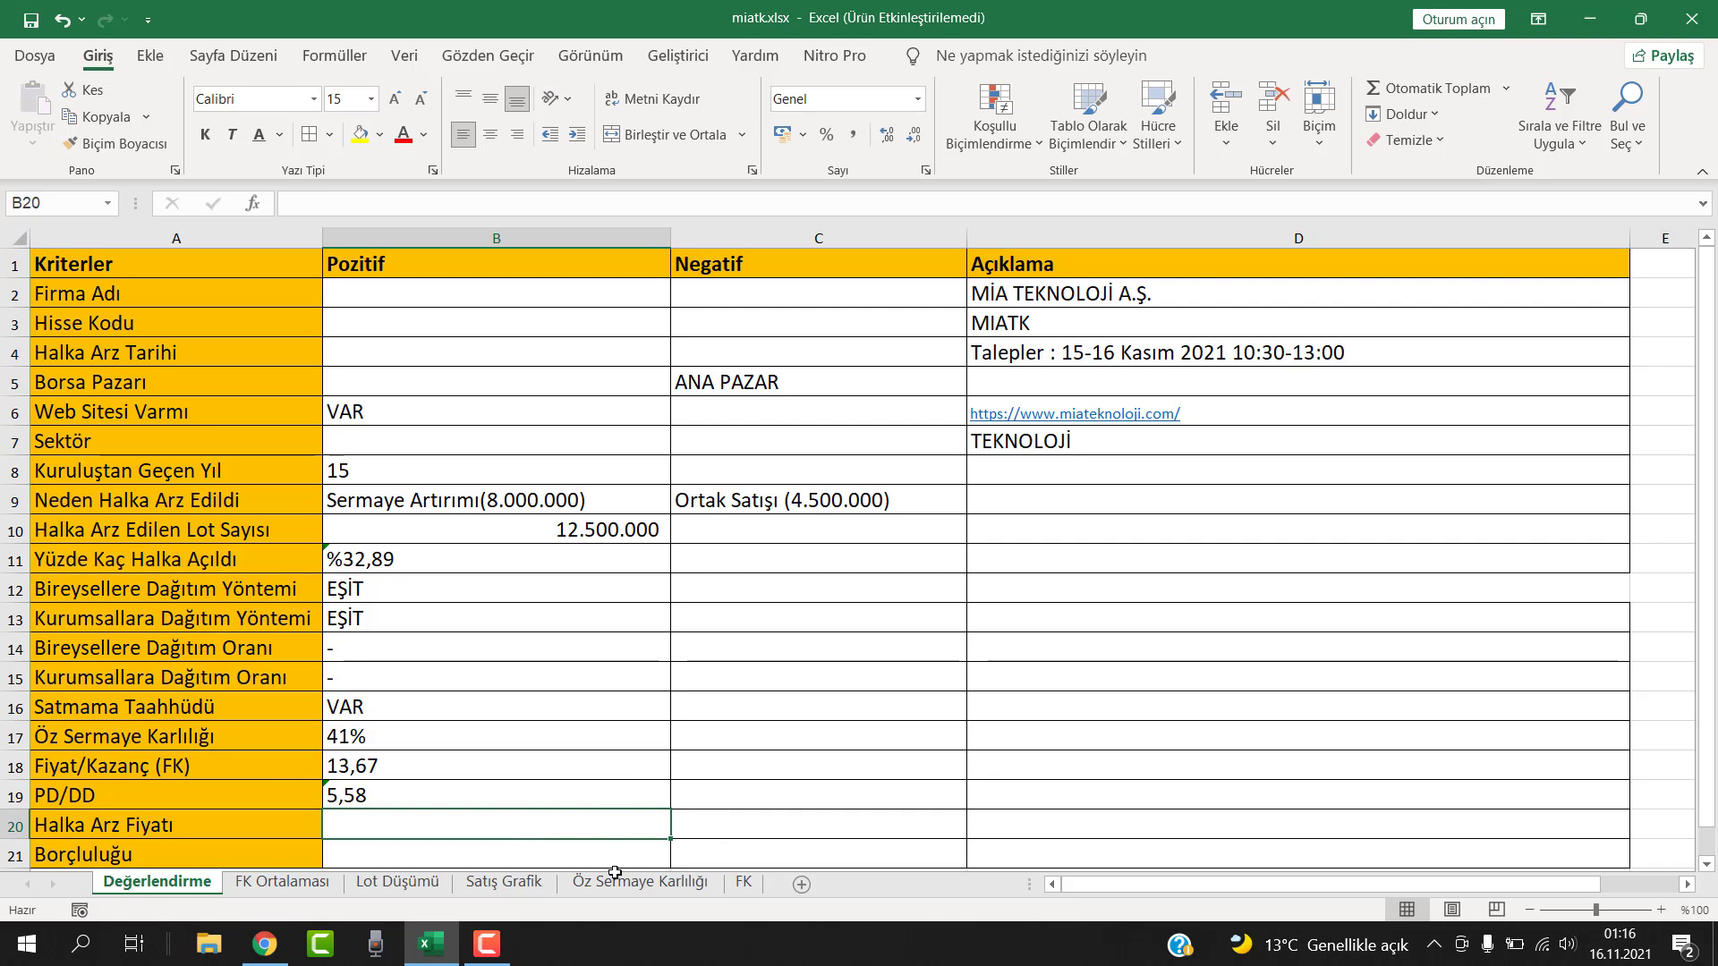
left_click(433, 945)
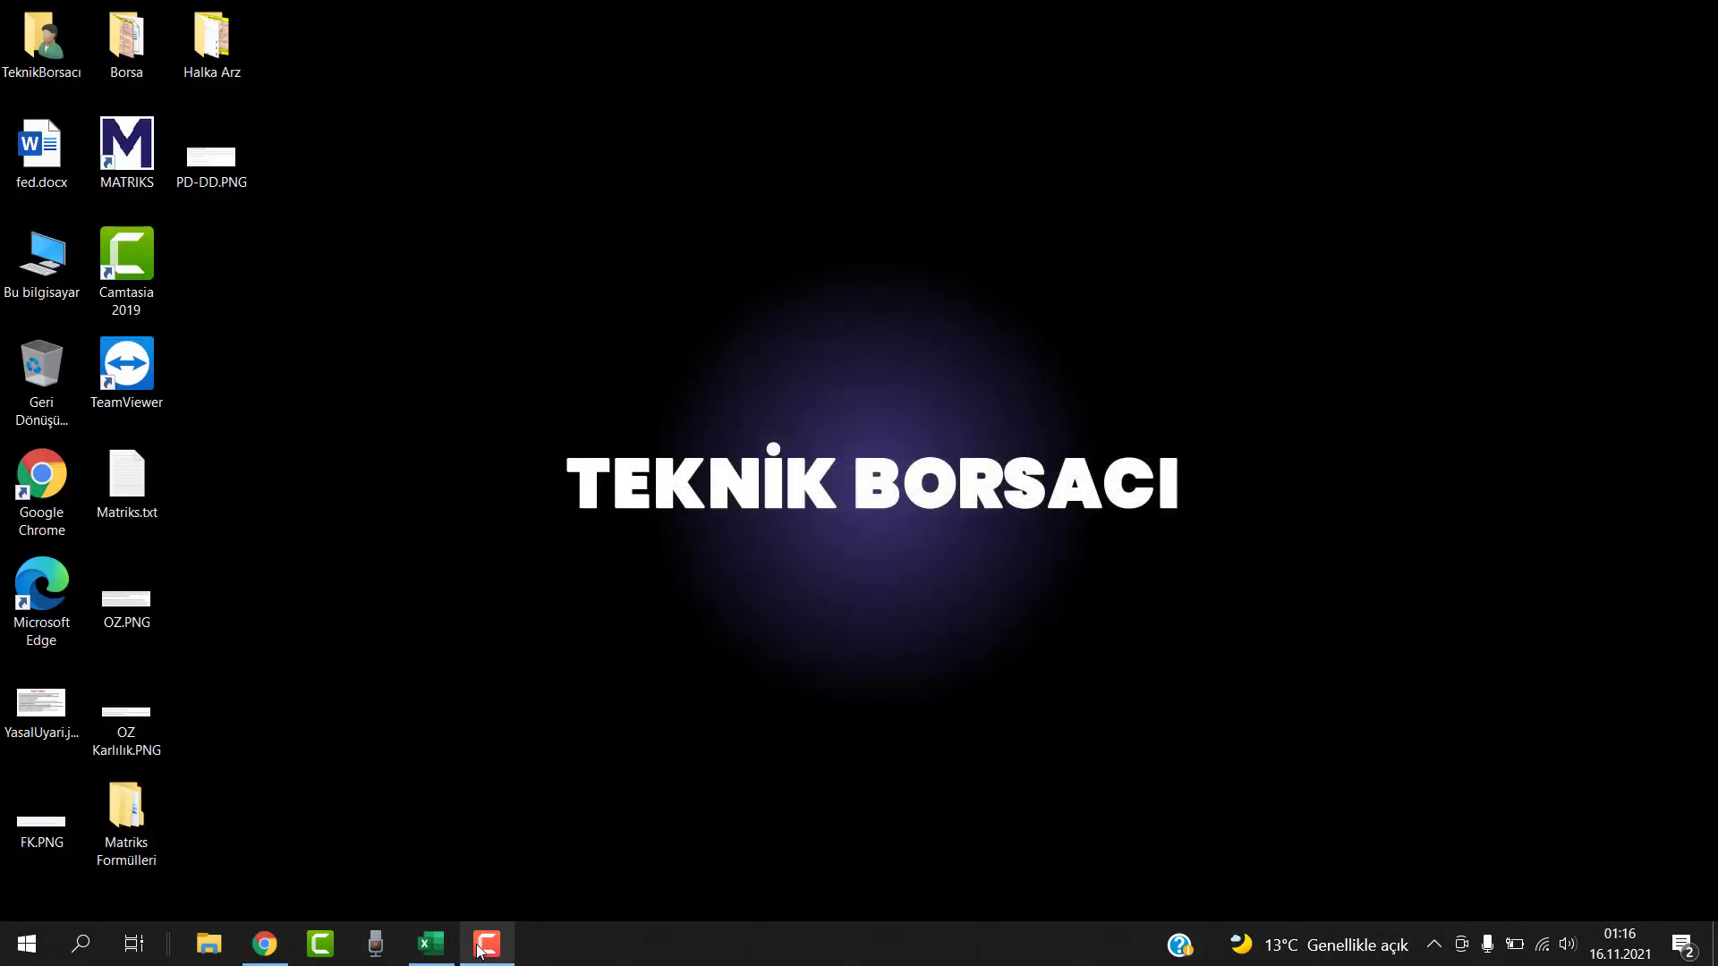
left_click(433, 945)
left_click(264, 945)
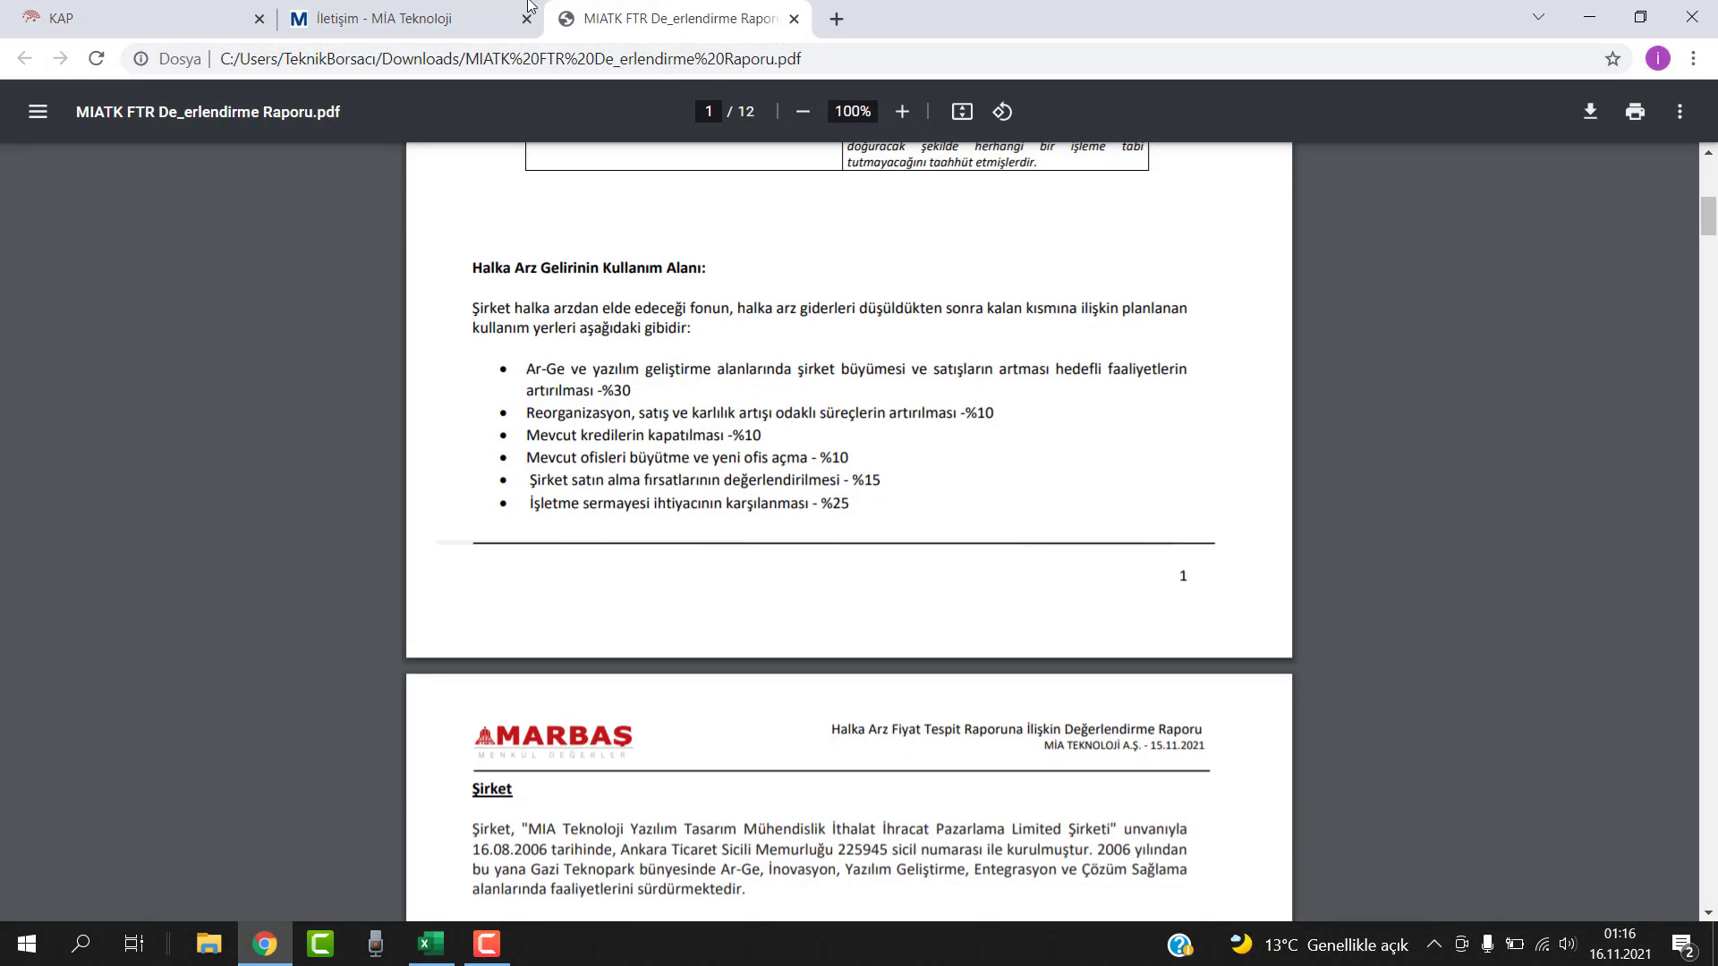
scroll(1299, 360, "up", 7)
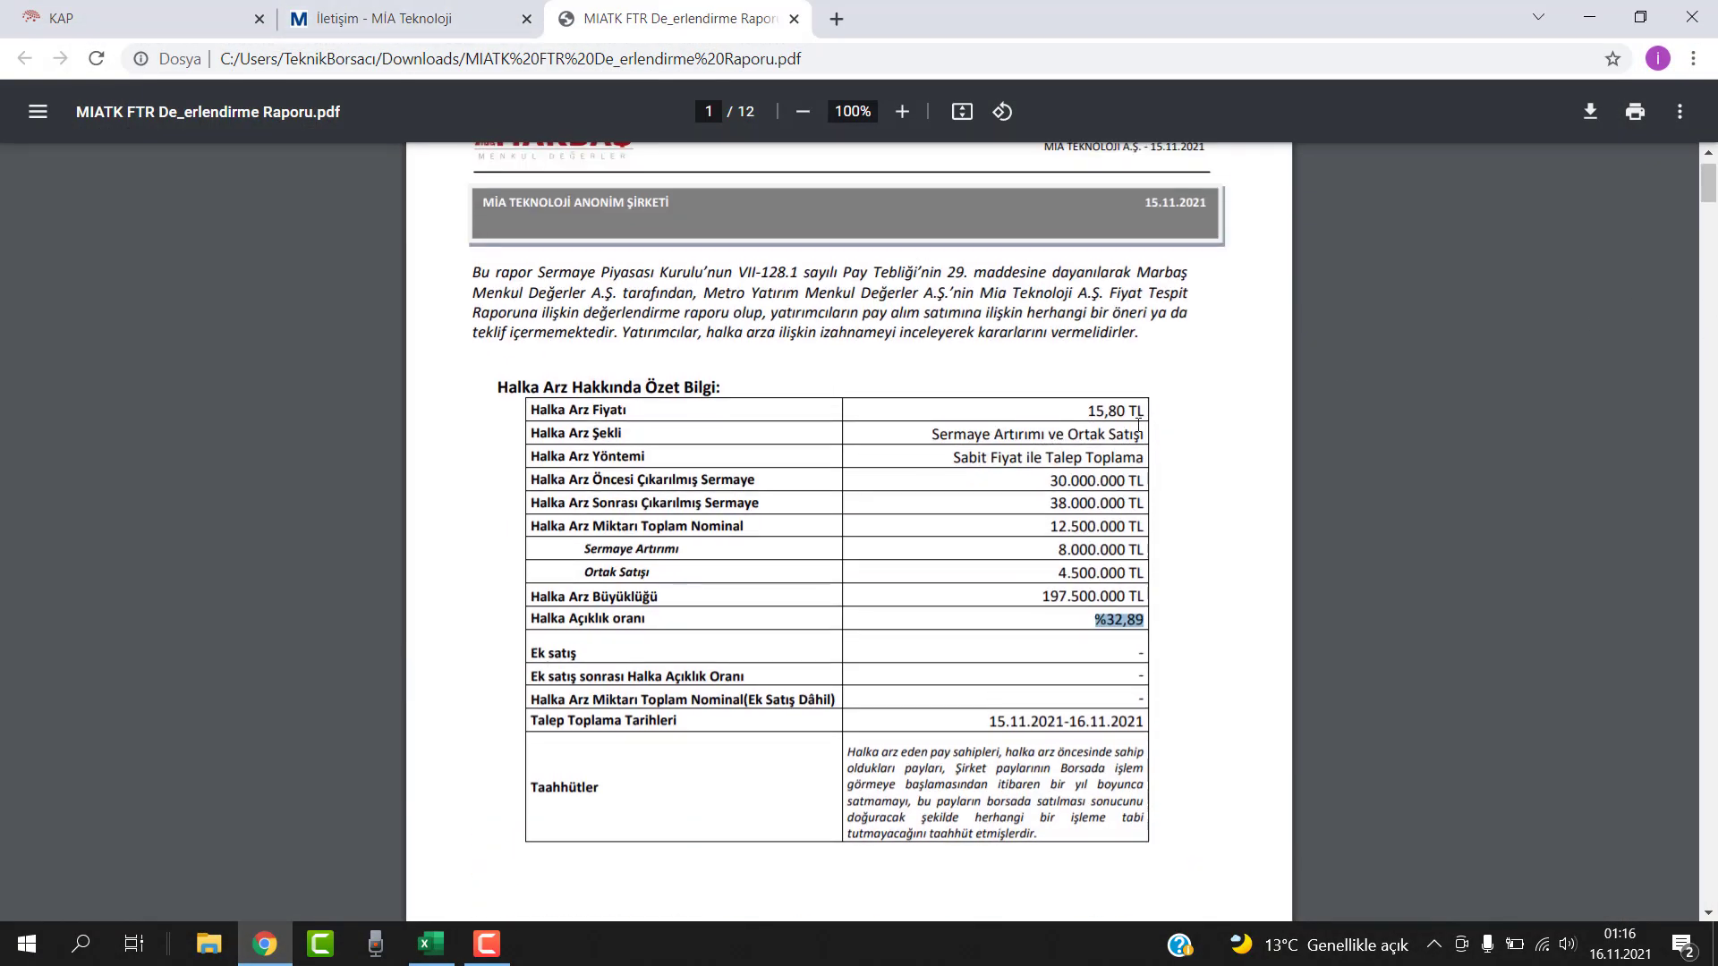
left_click(433, 945)
type("15,8")
key("Return")
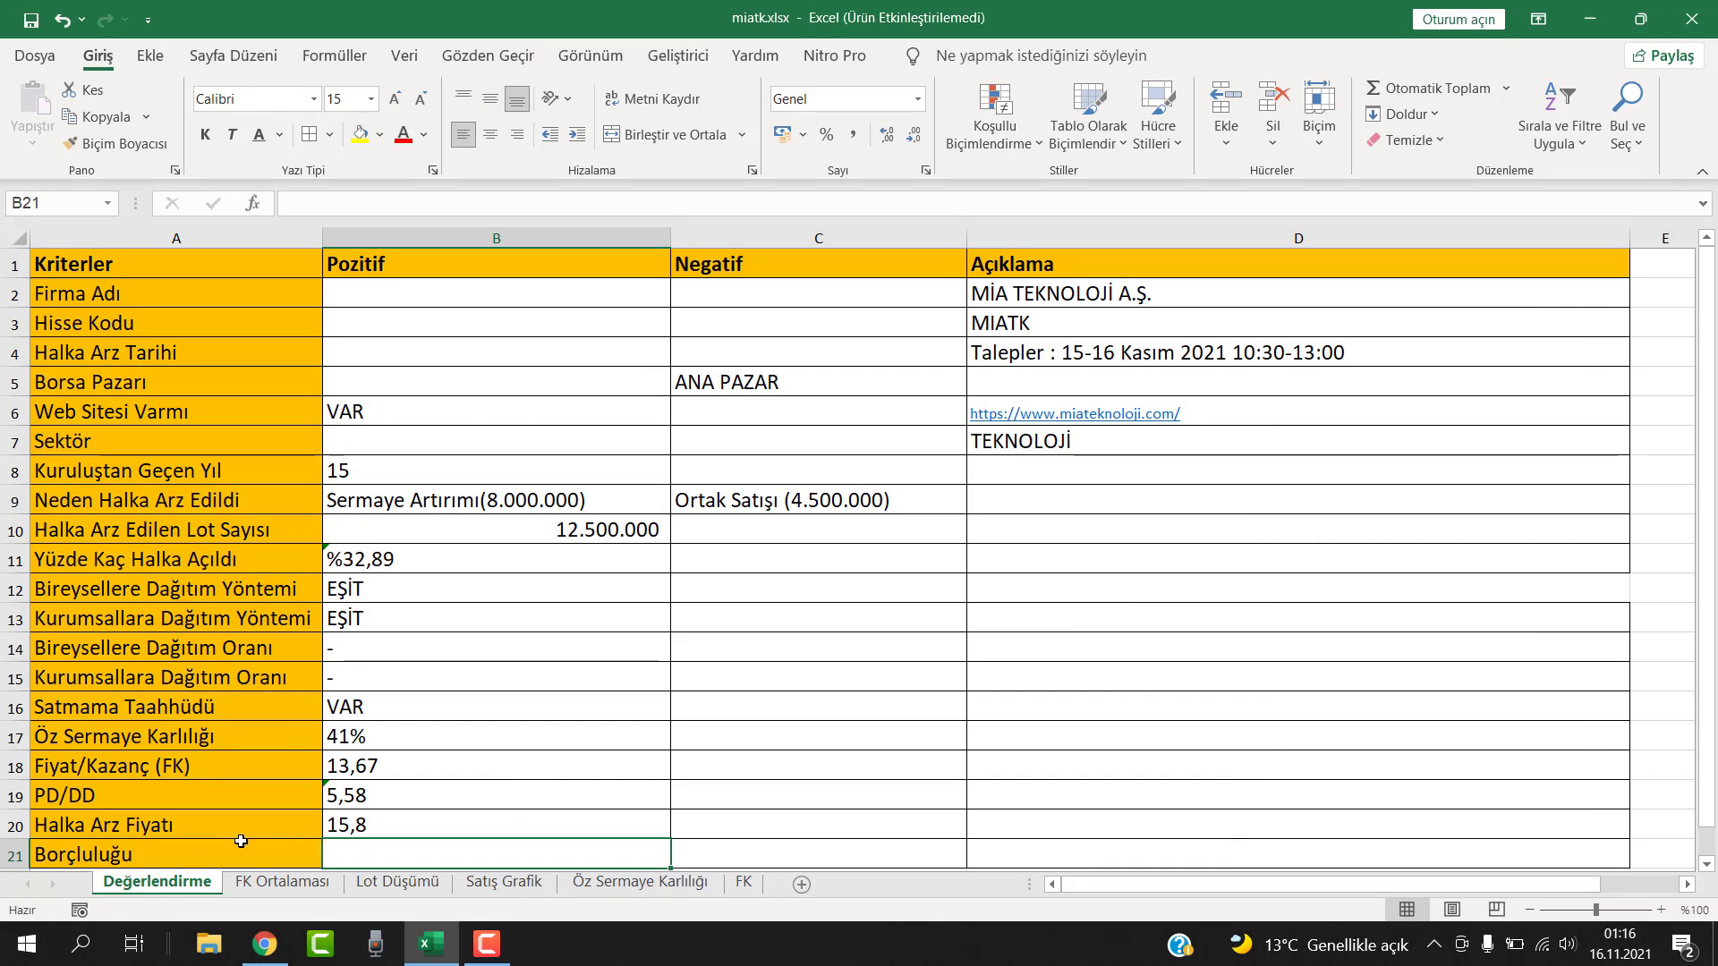
On the Satış Grafik sheet, annualise the 2021/6 Net Dönem Karı amount with the formula =17337467*2
left_click(503, 882)
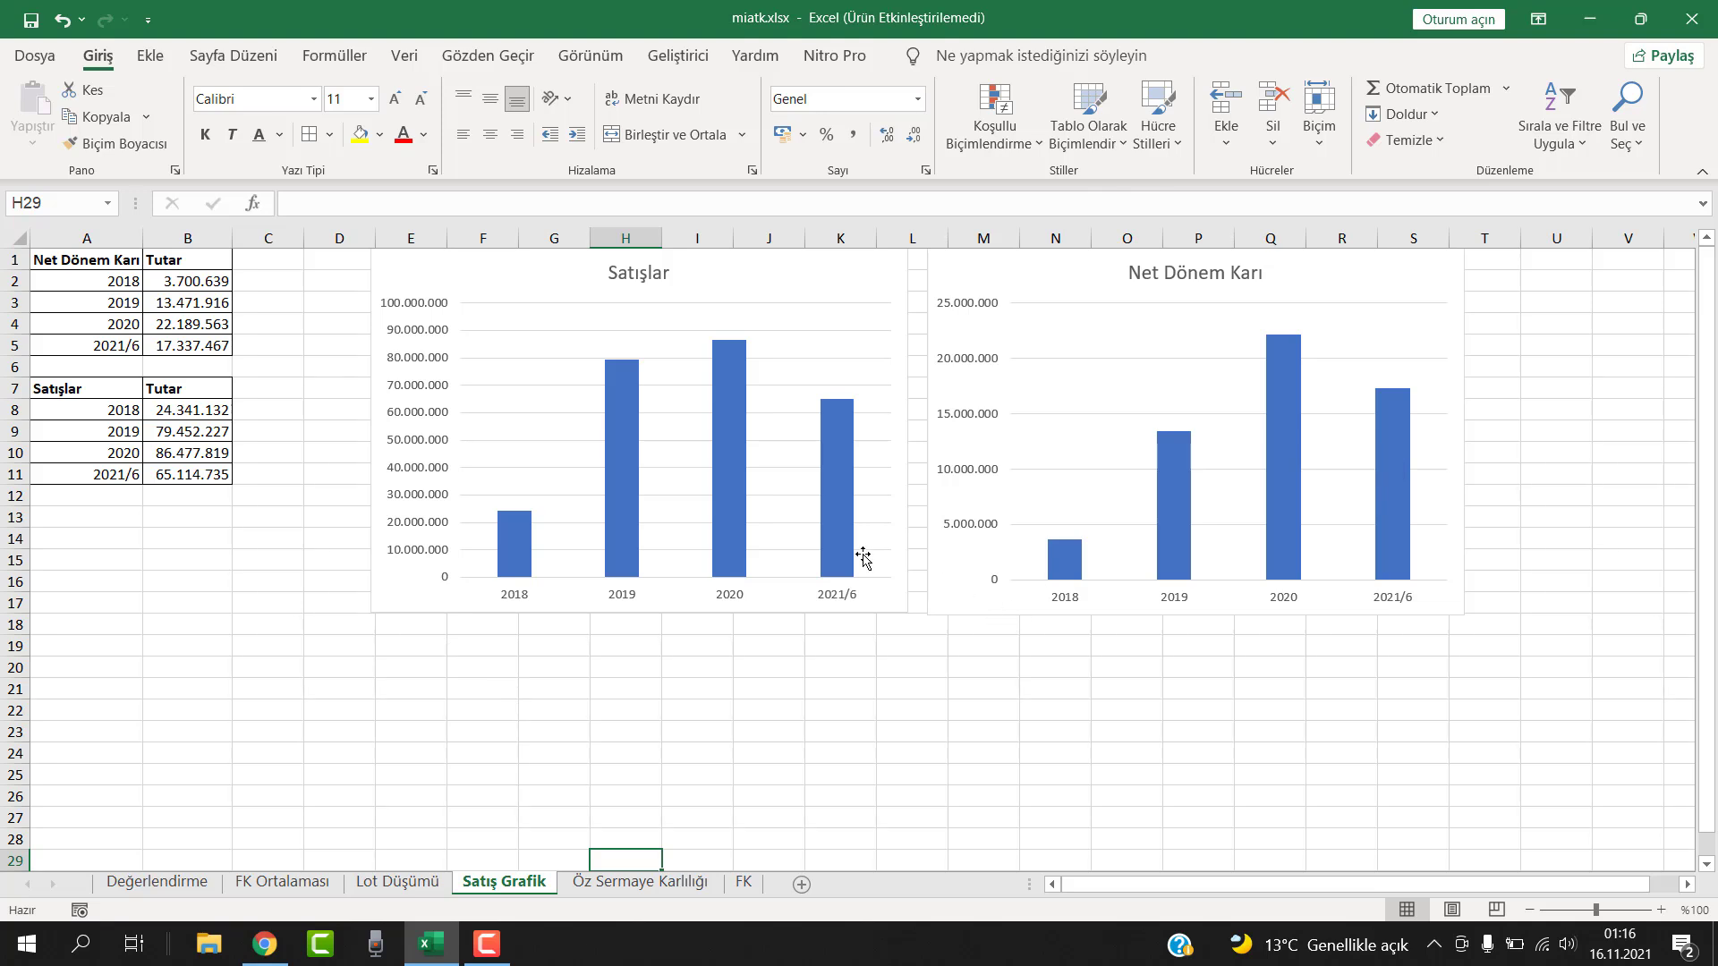
left_click(663, 324)
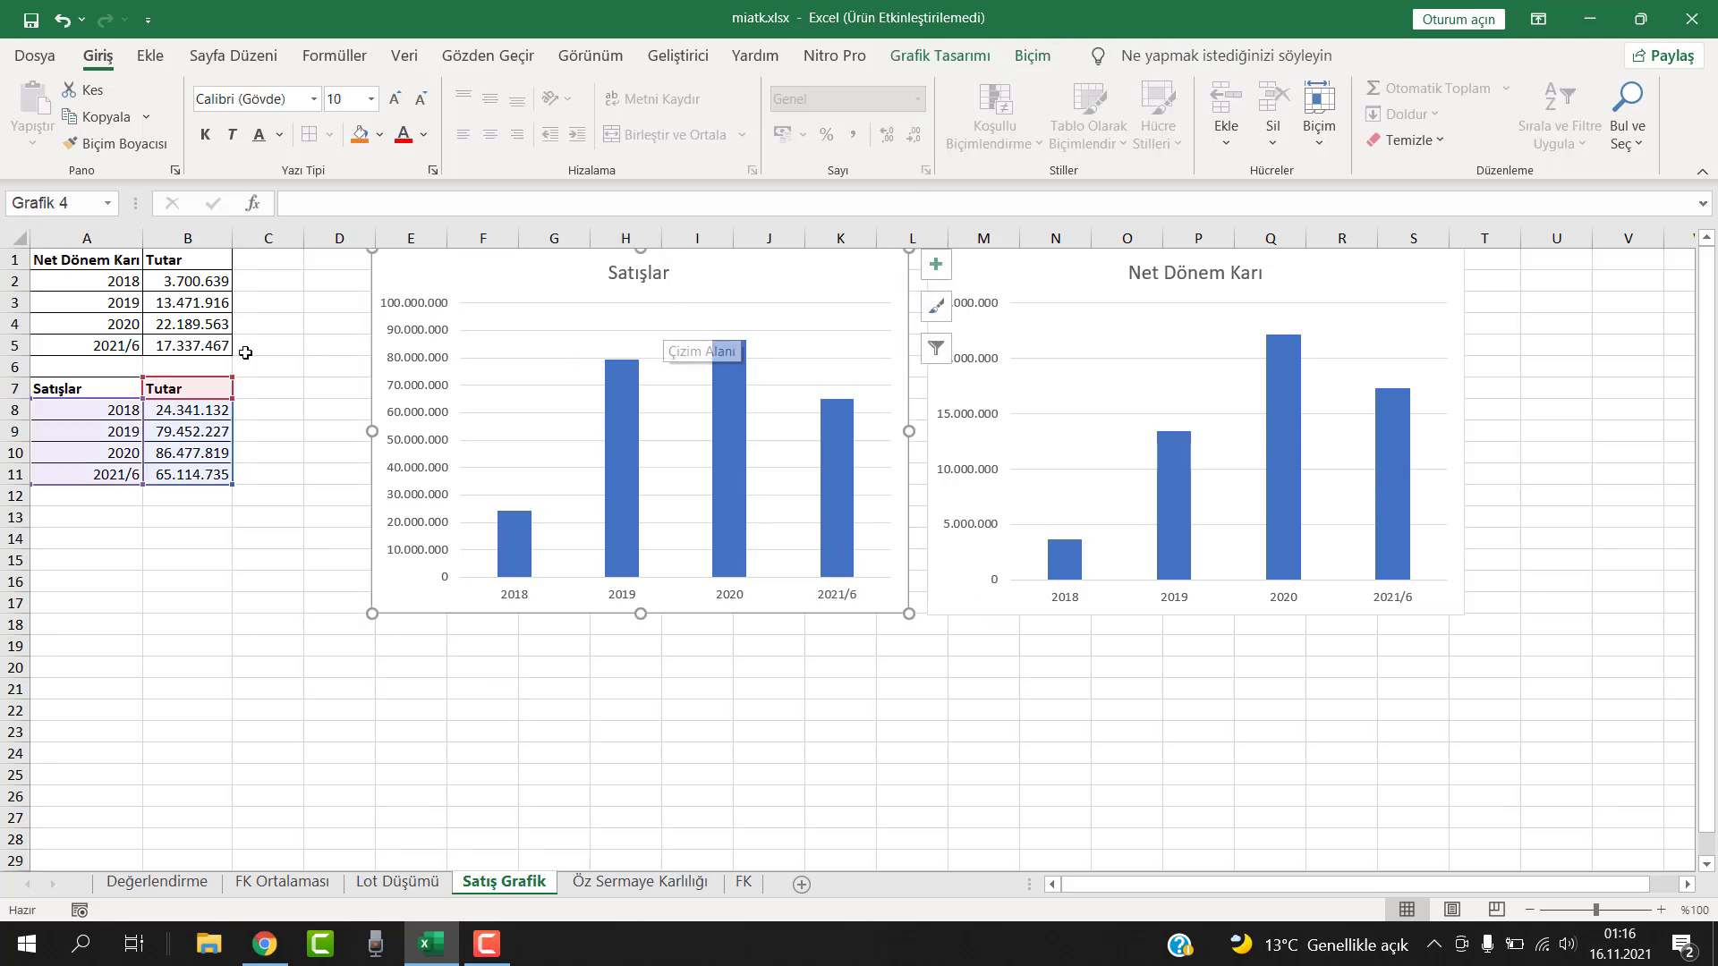
left_click(190, 346)
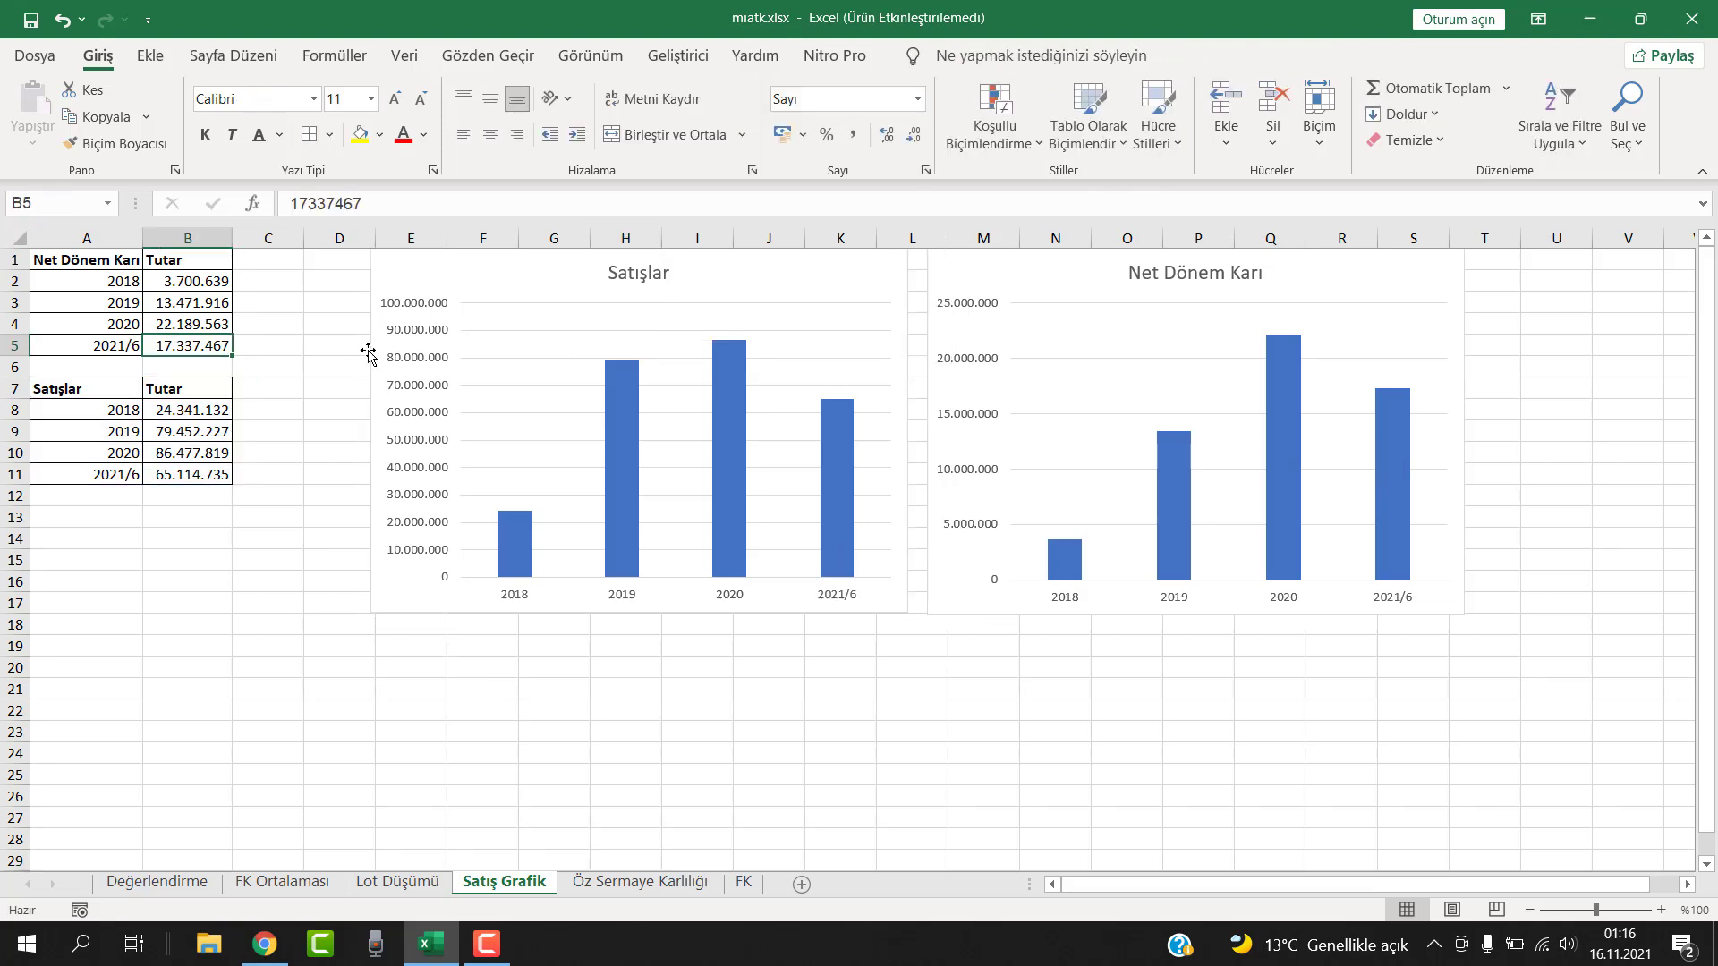
left_click(393, 203)
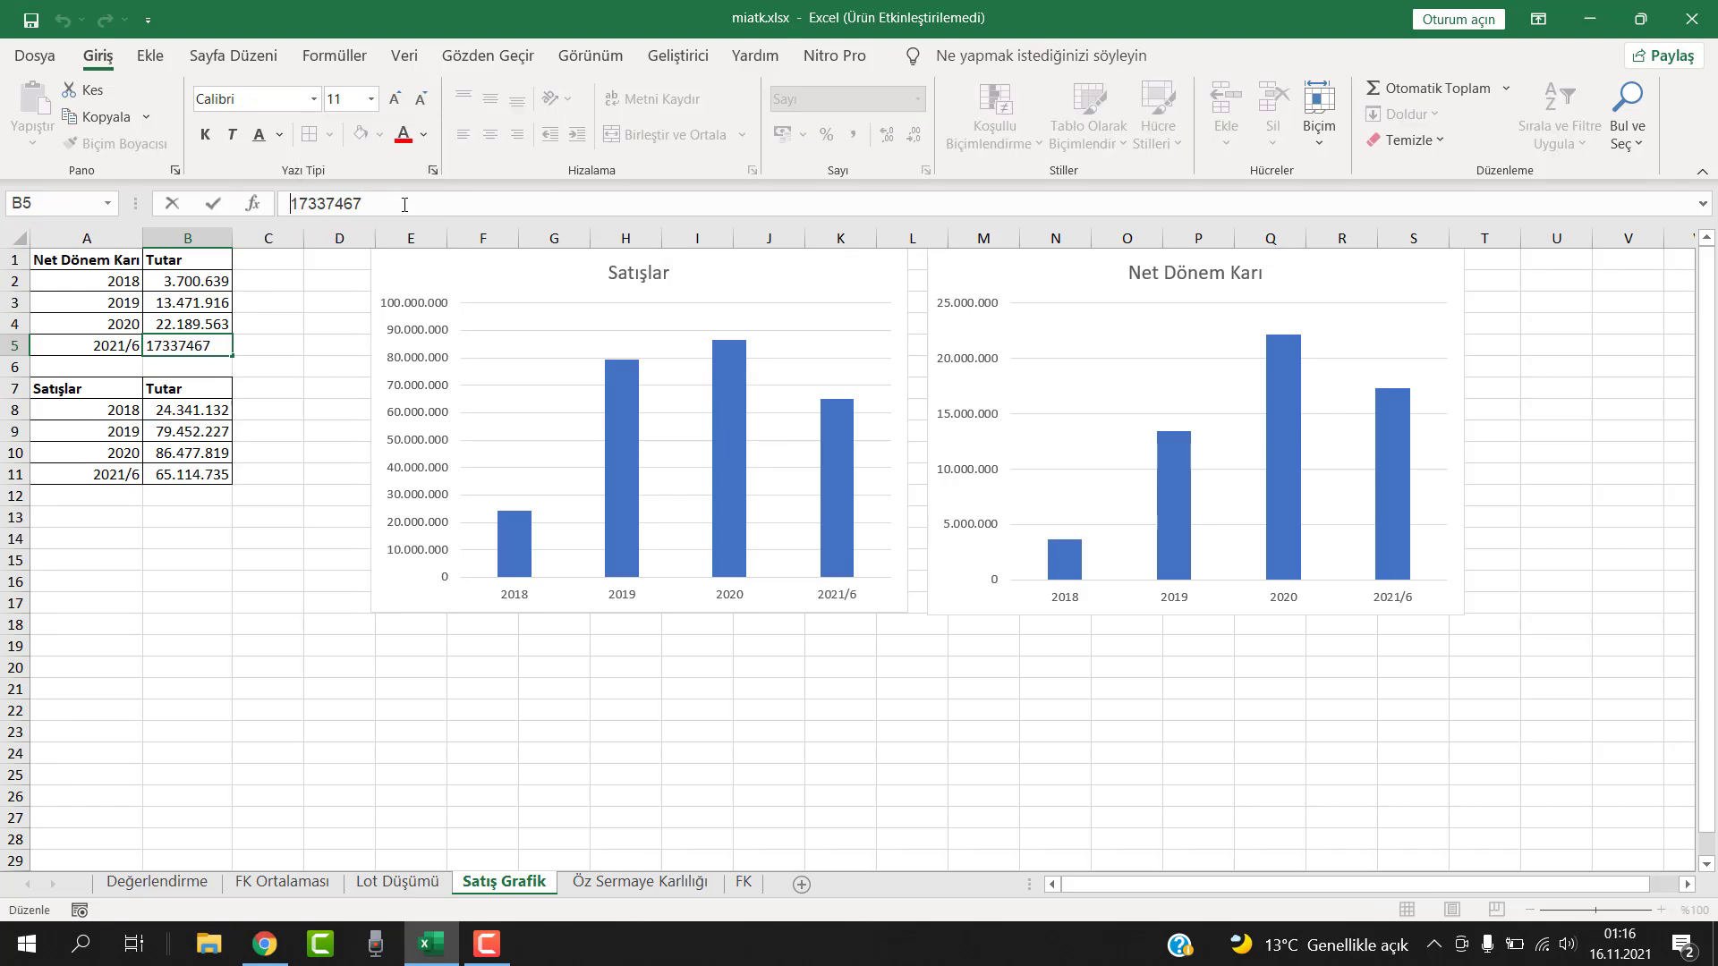
type("=0")
key("BackSpace")
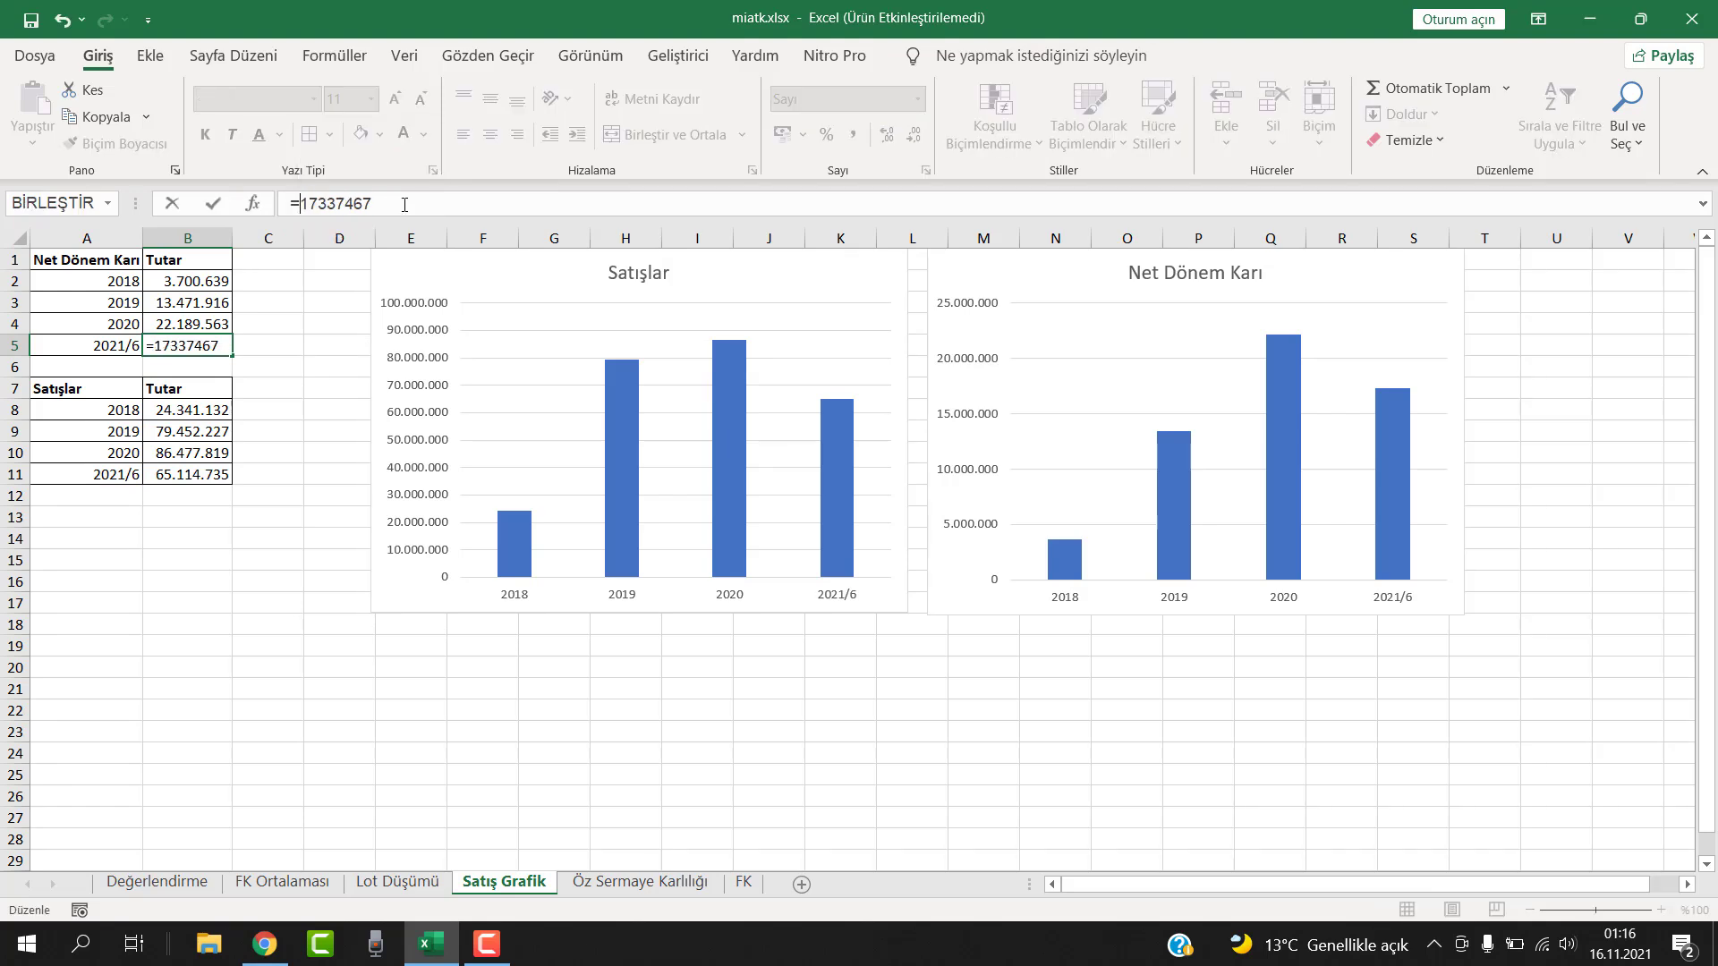
type("*2")
key("Return")
Move the Satışlar chart slightly closer to the data tables and examine its yearly sales bars
left_click(199, 472)
left_click(286, 474)
left_click(199, 474)
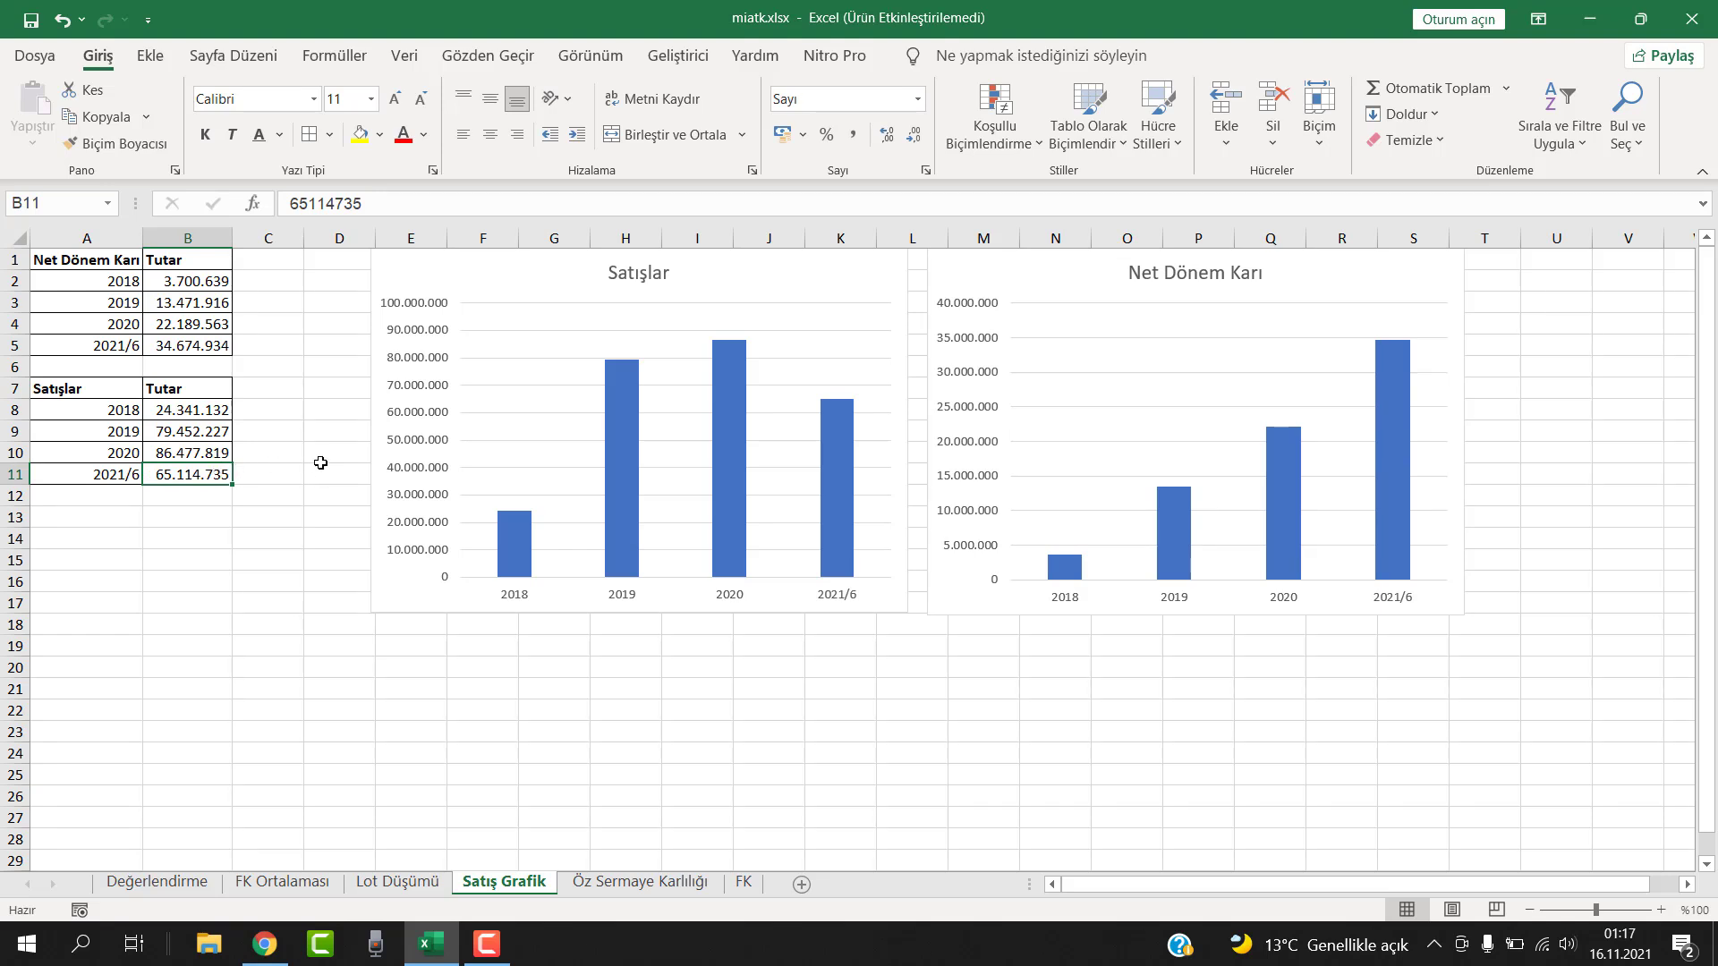
left_click_drag(747, 291, 713, 297)
mouse_move(493, 535)
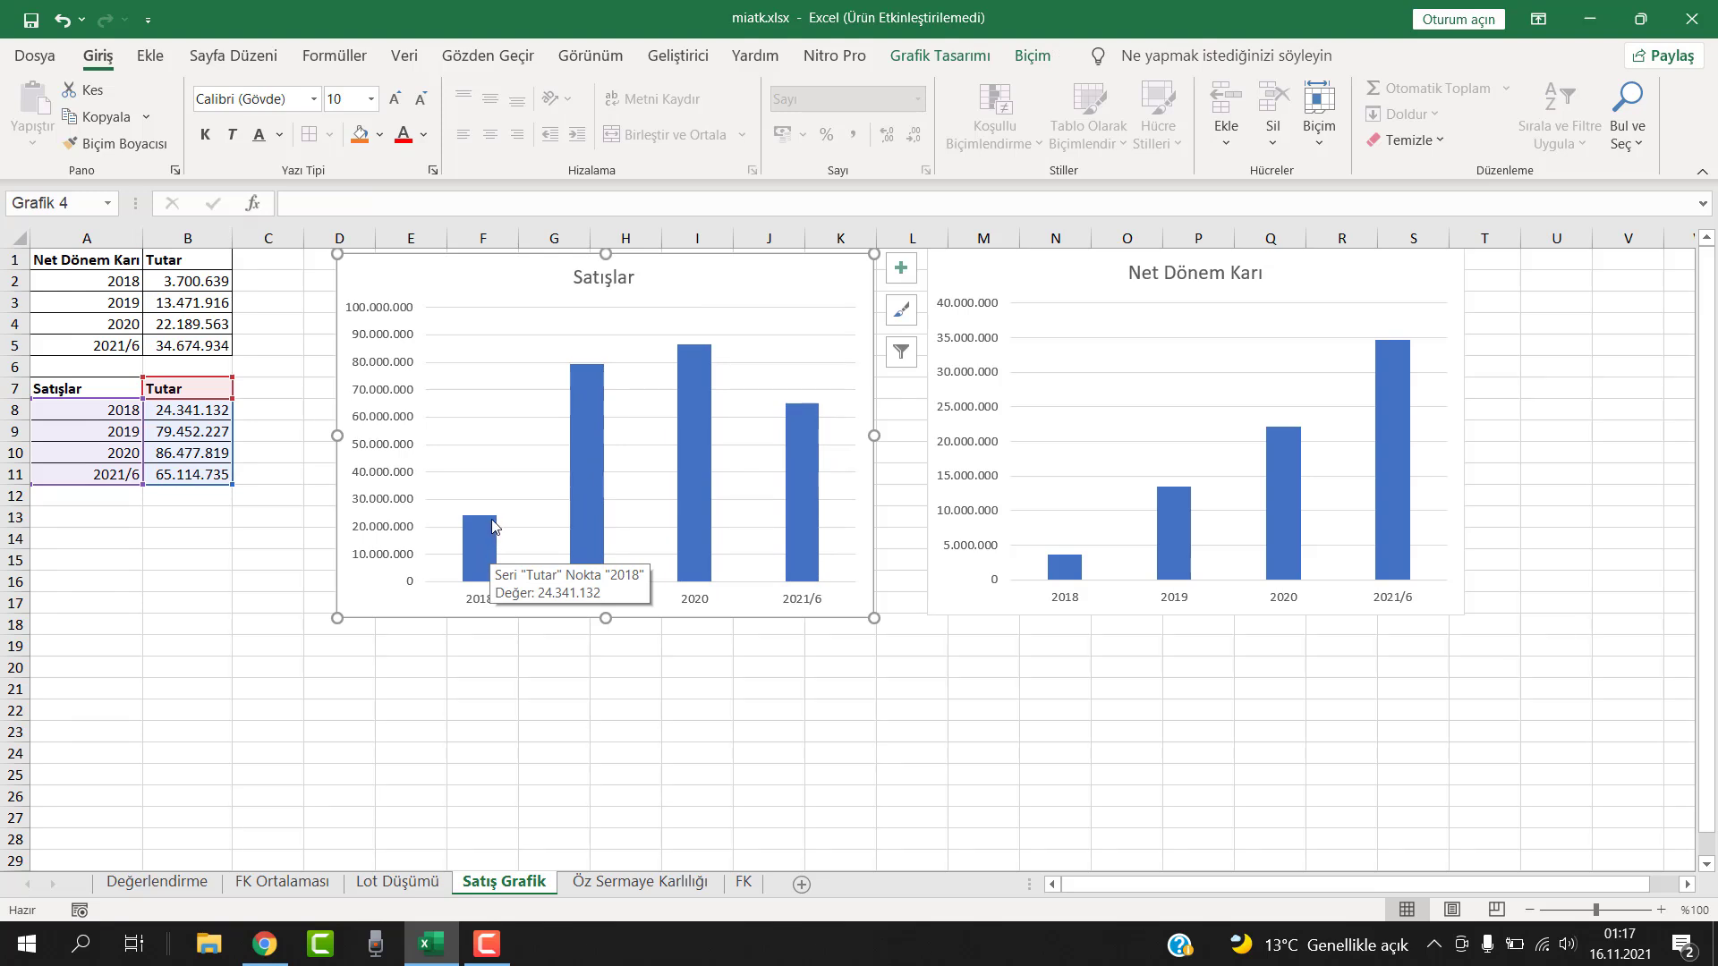
left_click(221, 401)
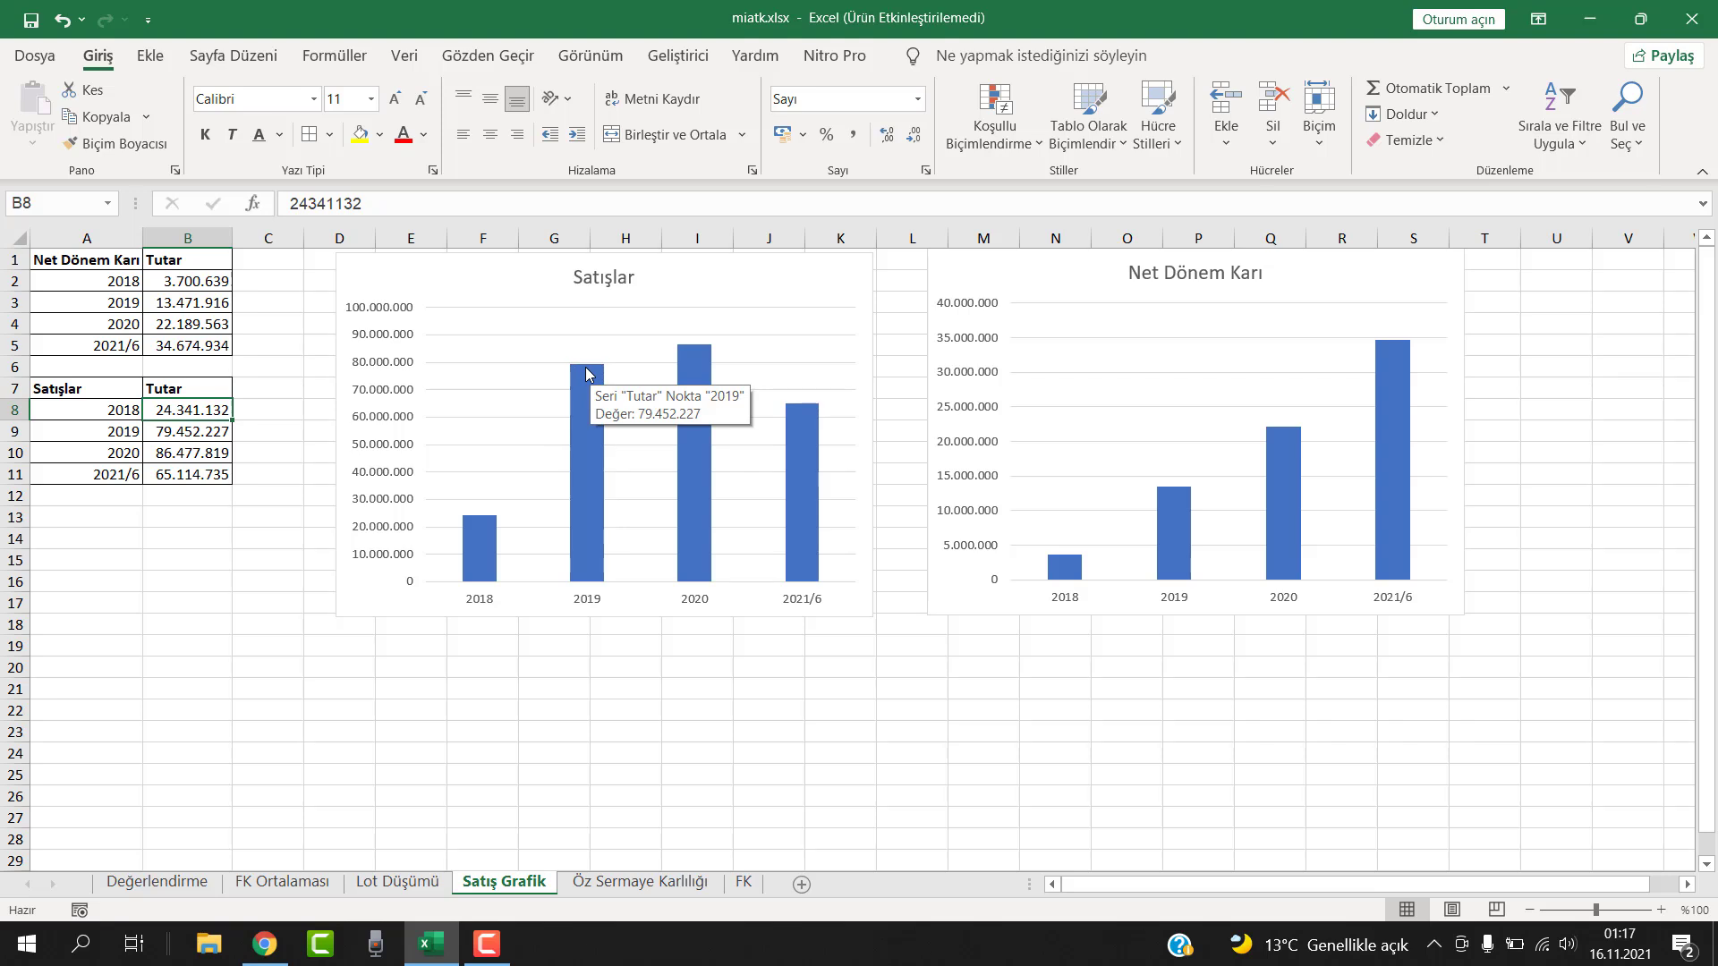
left_click(693, 358)
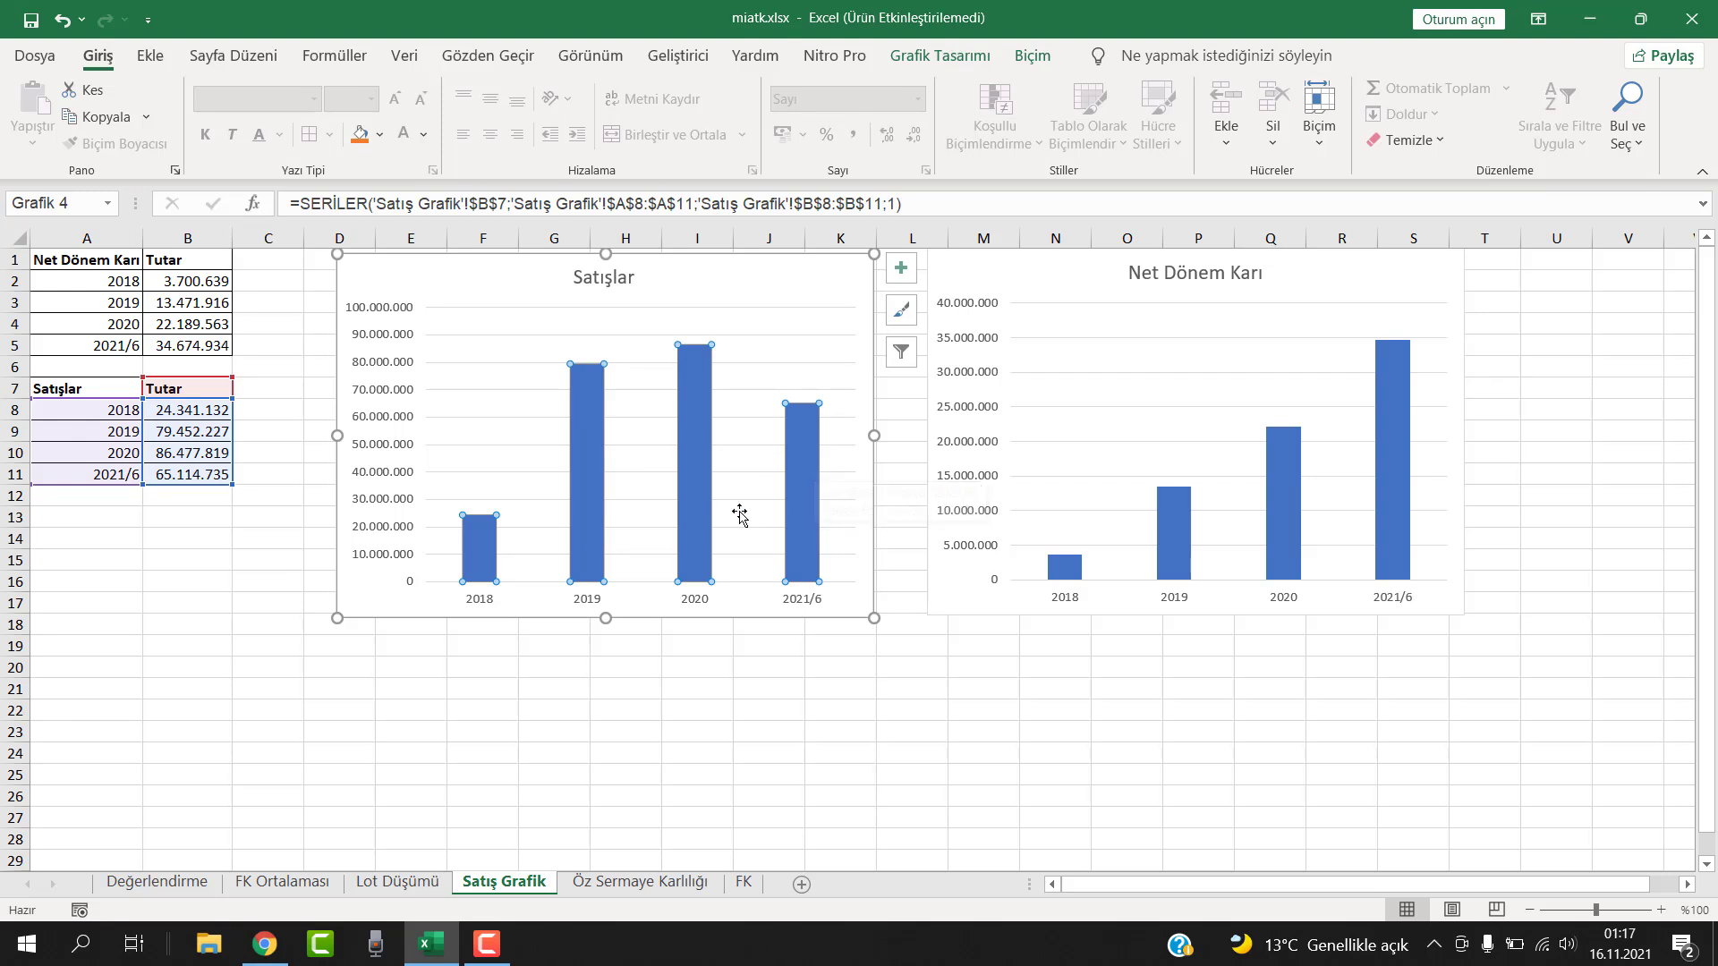
Annualise the 2021/6 Satışlar amount with the formula =65114735*2 and review the bars of the Satışlar and Net Dönem Karı charts
left_click(192, 479)
left_click(314, 204)
key("Home")
type("=")
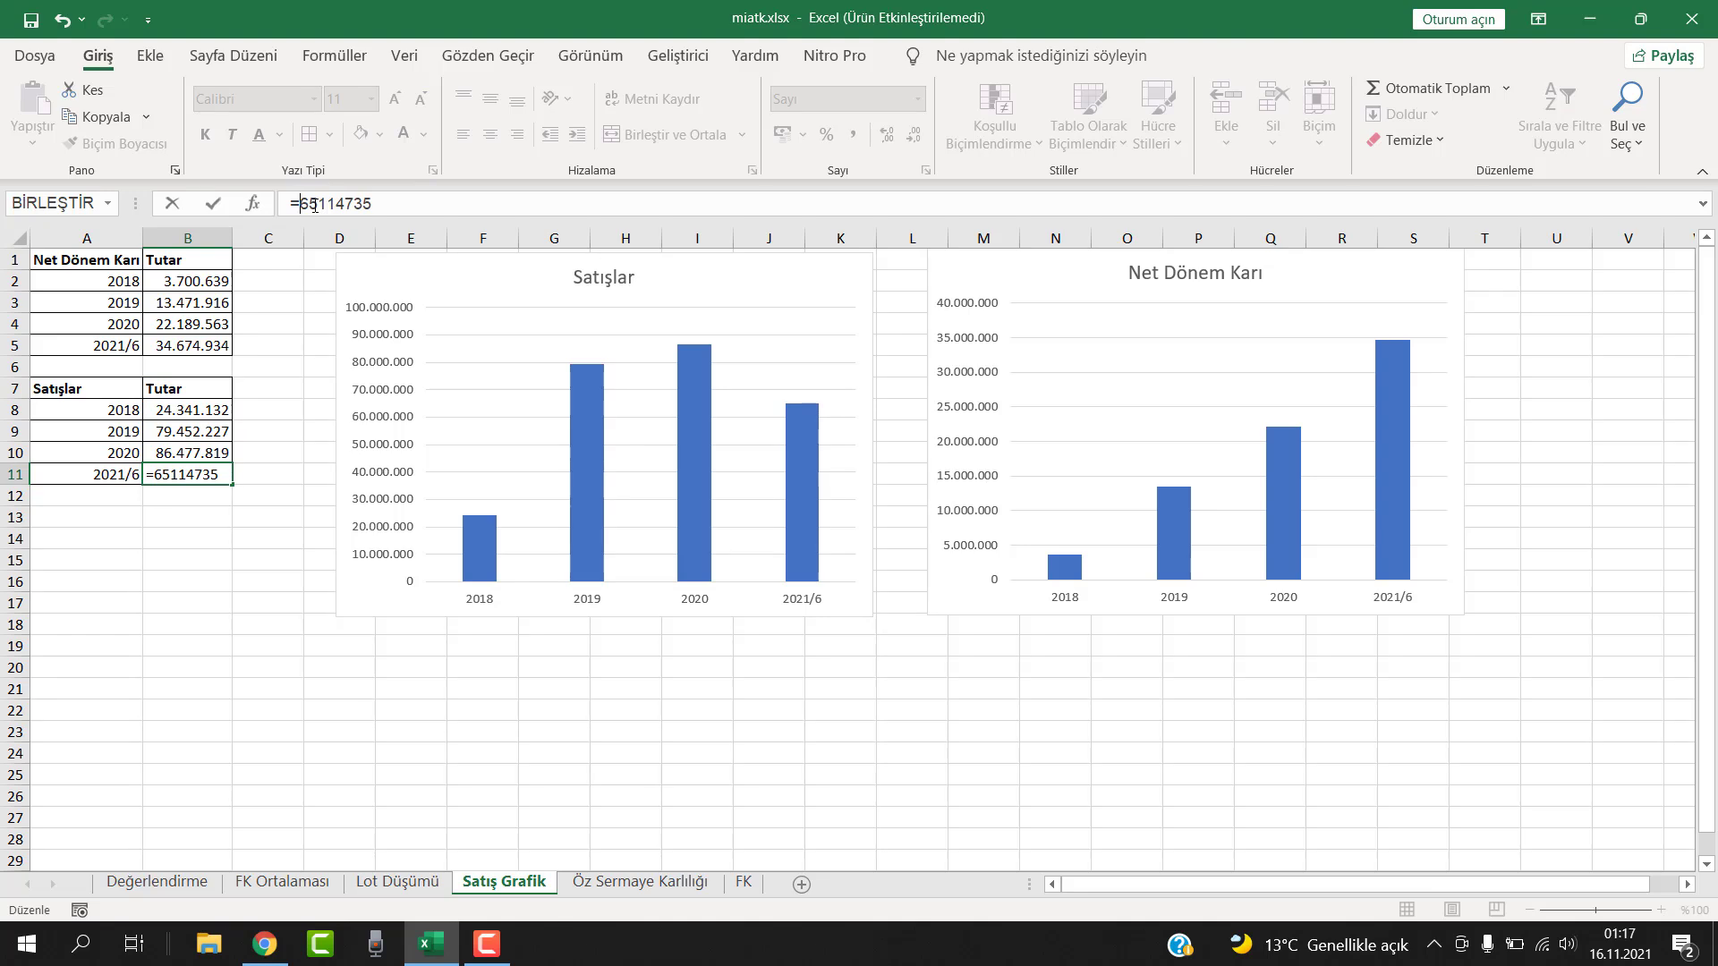
type("*2")
key("Return")
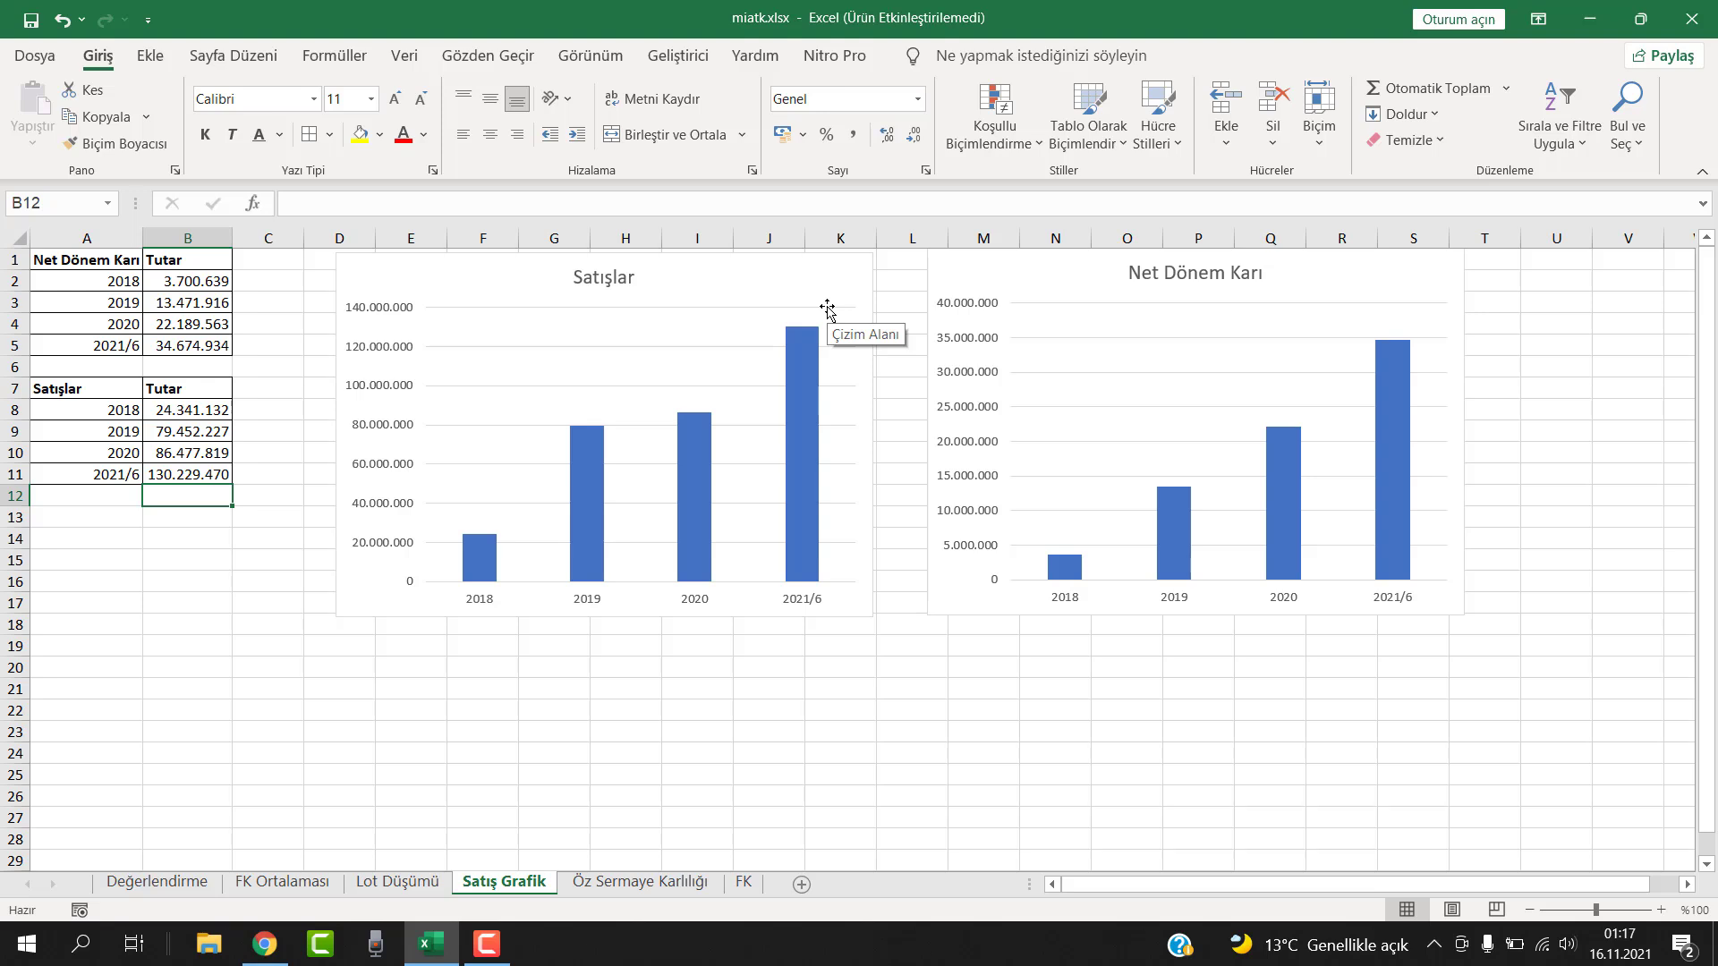
left_click(1257, 366)
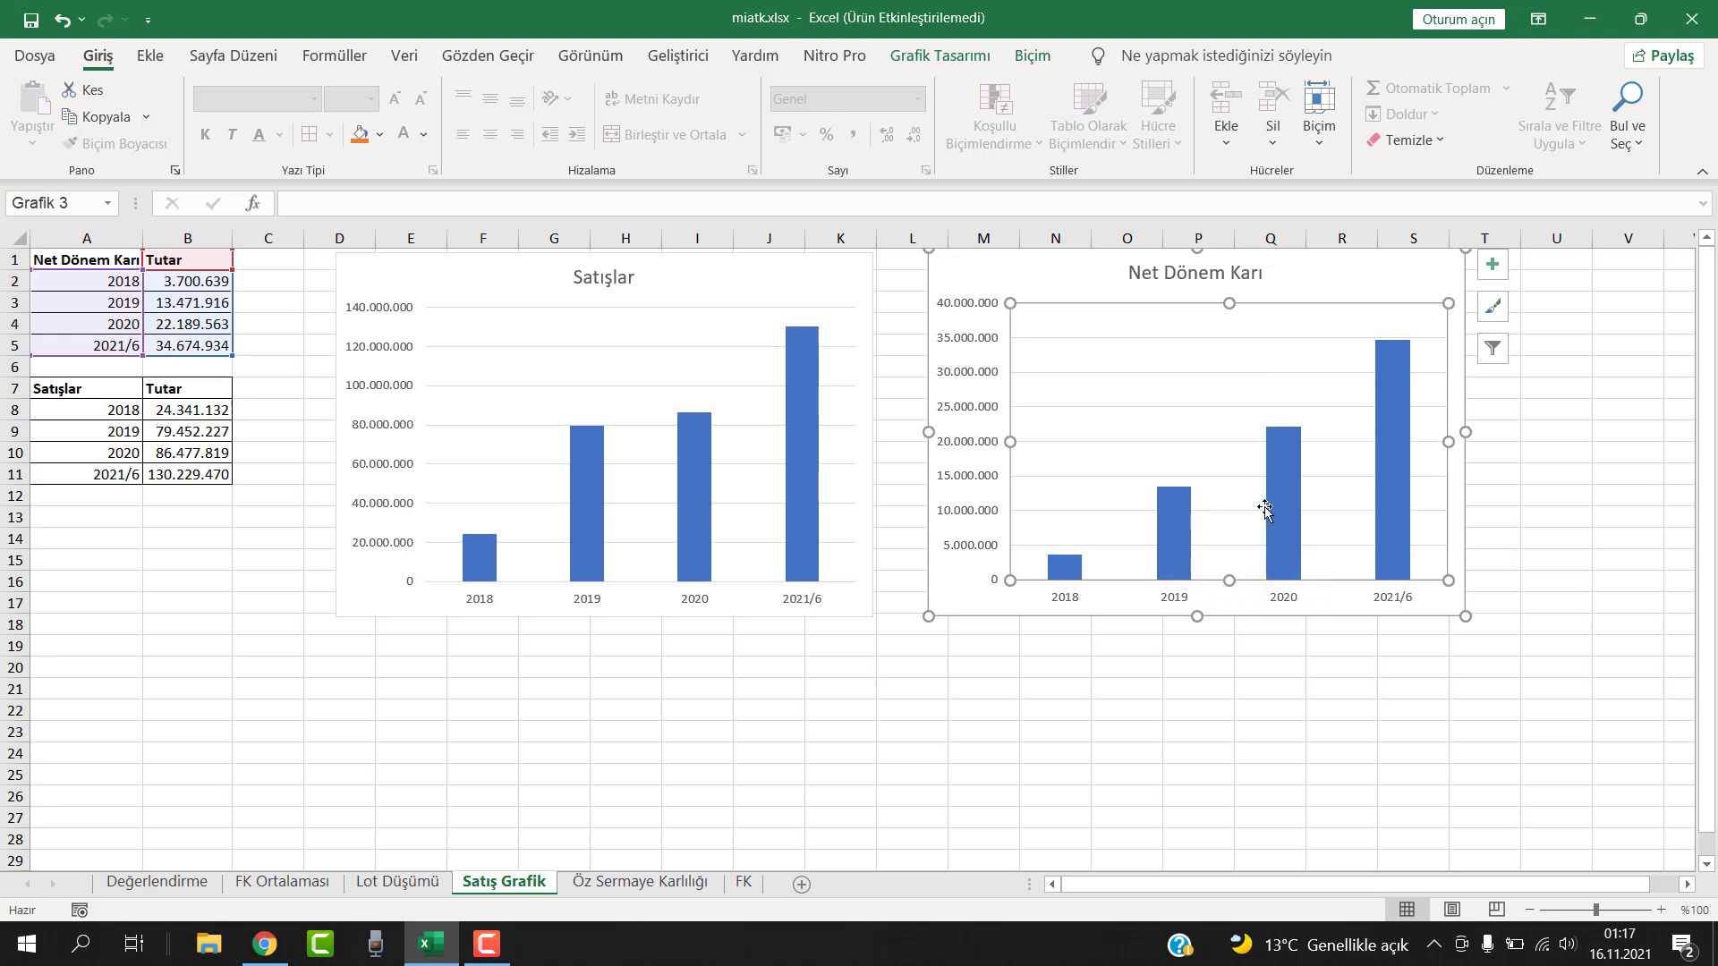
mouse_move(1297, 501)
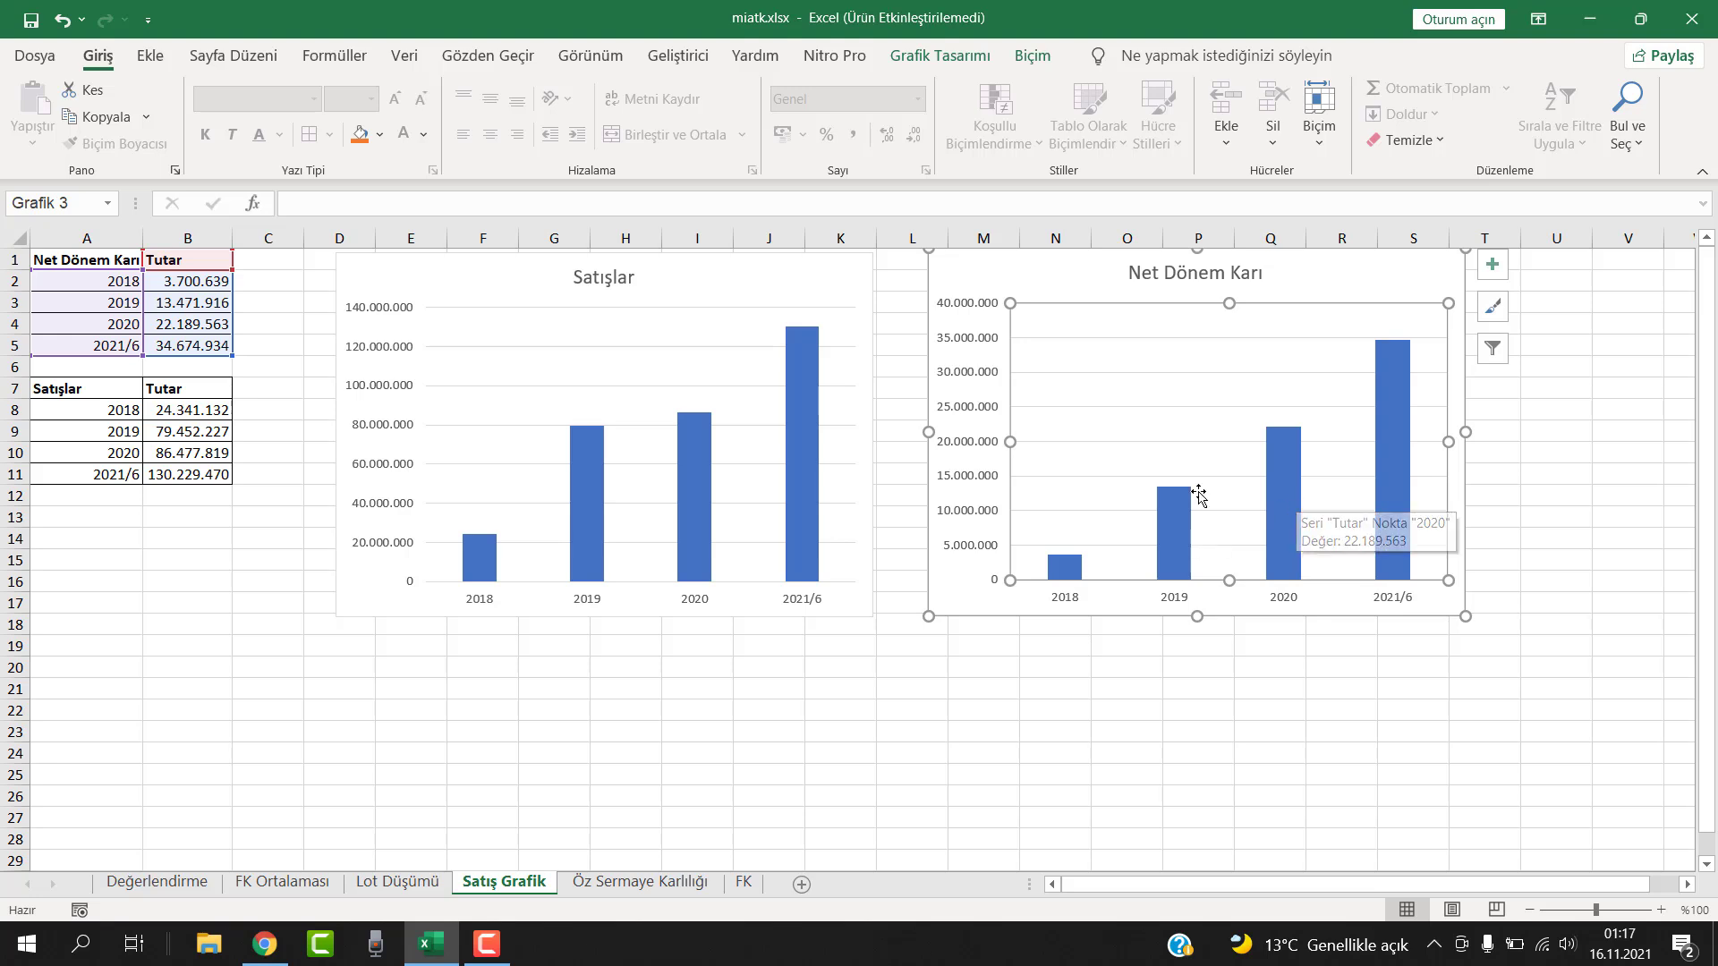
mouse_move(1385, 420)
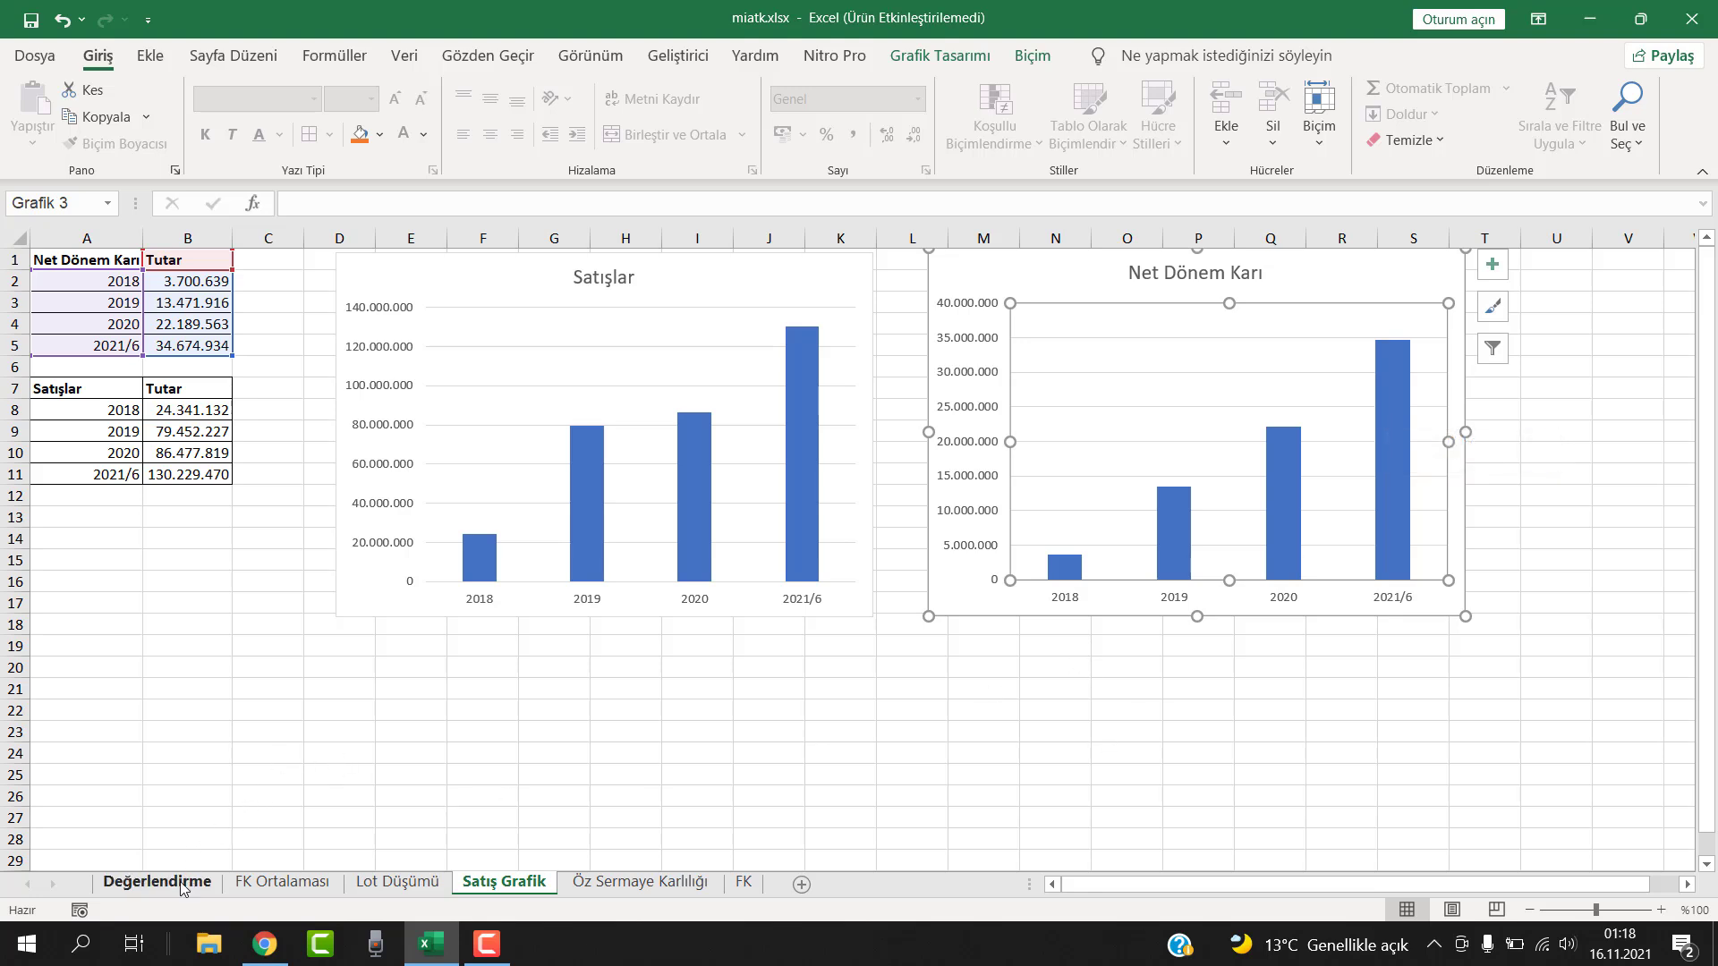
Switch to the MIATK evaluation report in Chrome and examine the asset and liability totals in its 2018 to 2021/6 balance sheets
left_click(288, 950)
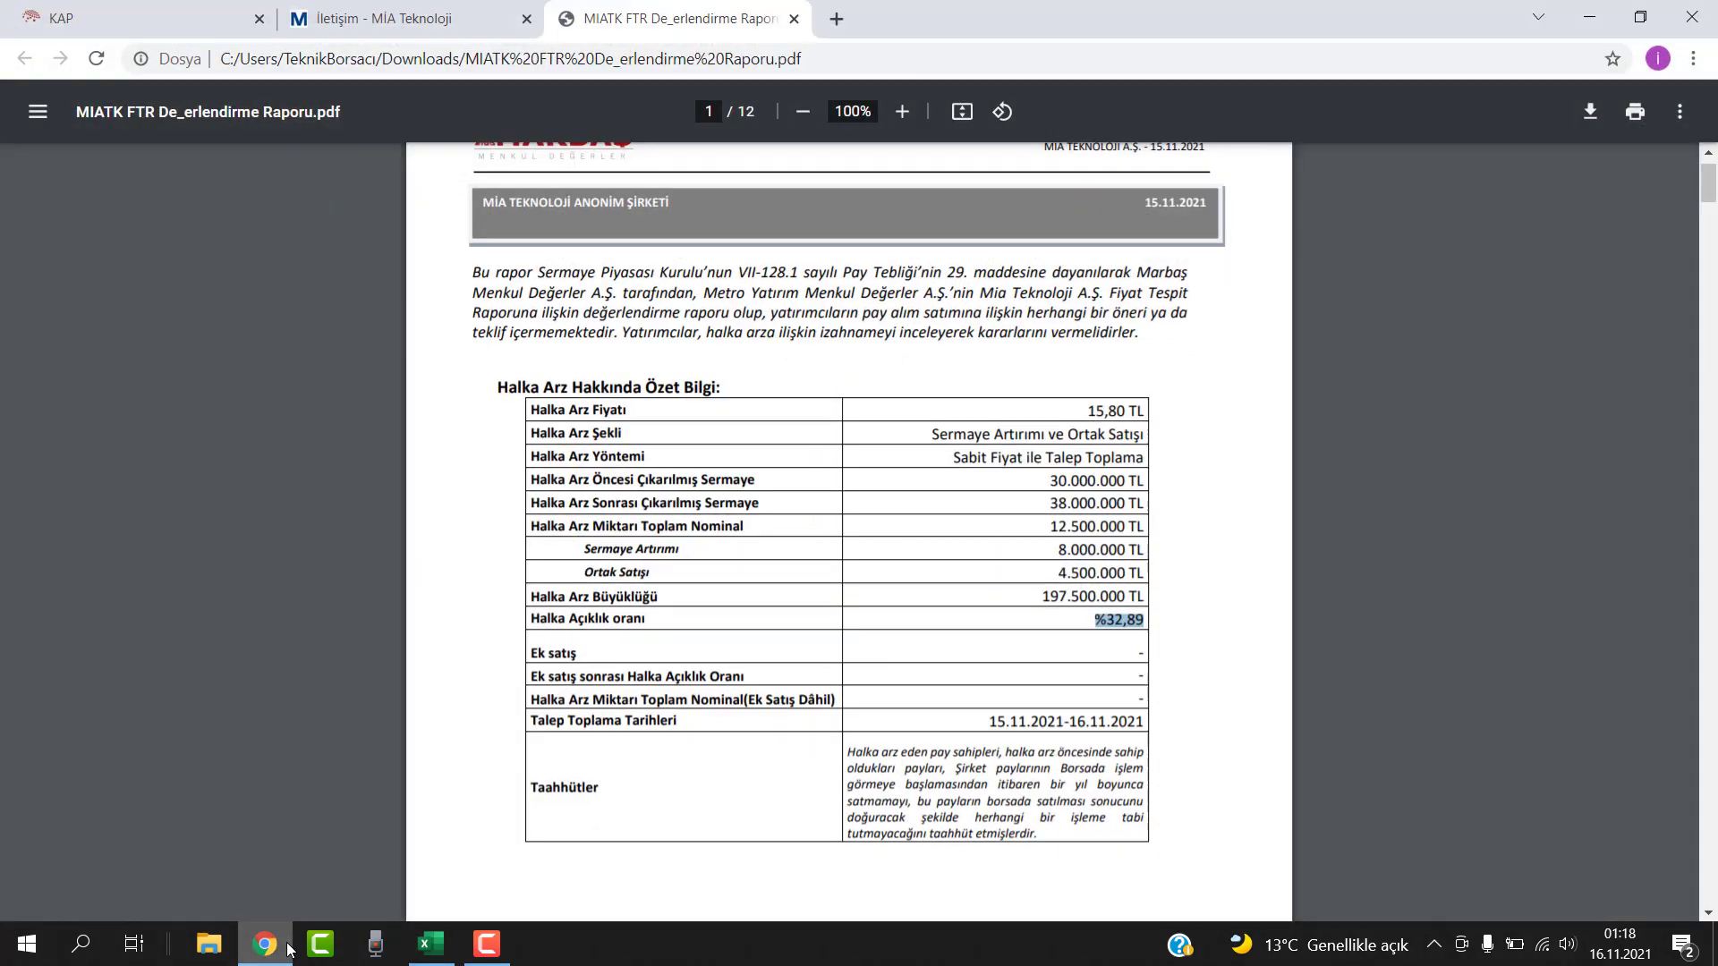
scroll(1002, 537, "down", 7)
left_click_drag(1708, 235, 1546, 558)
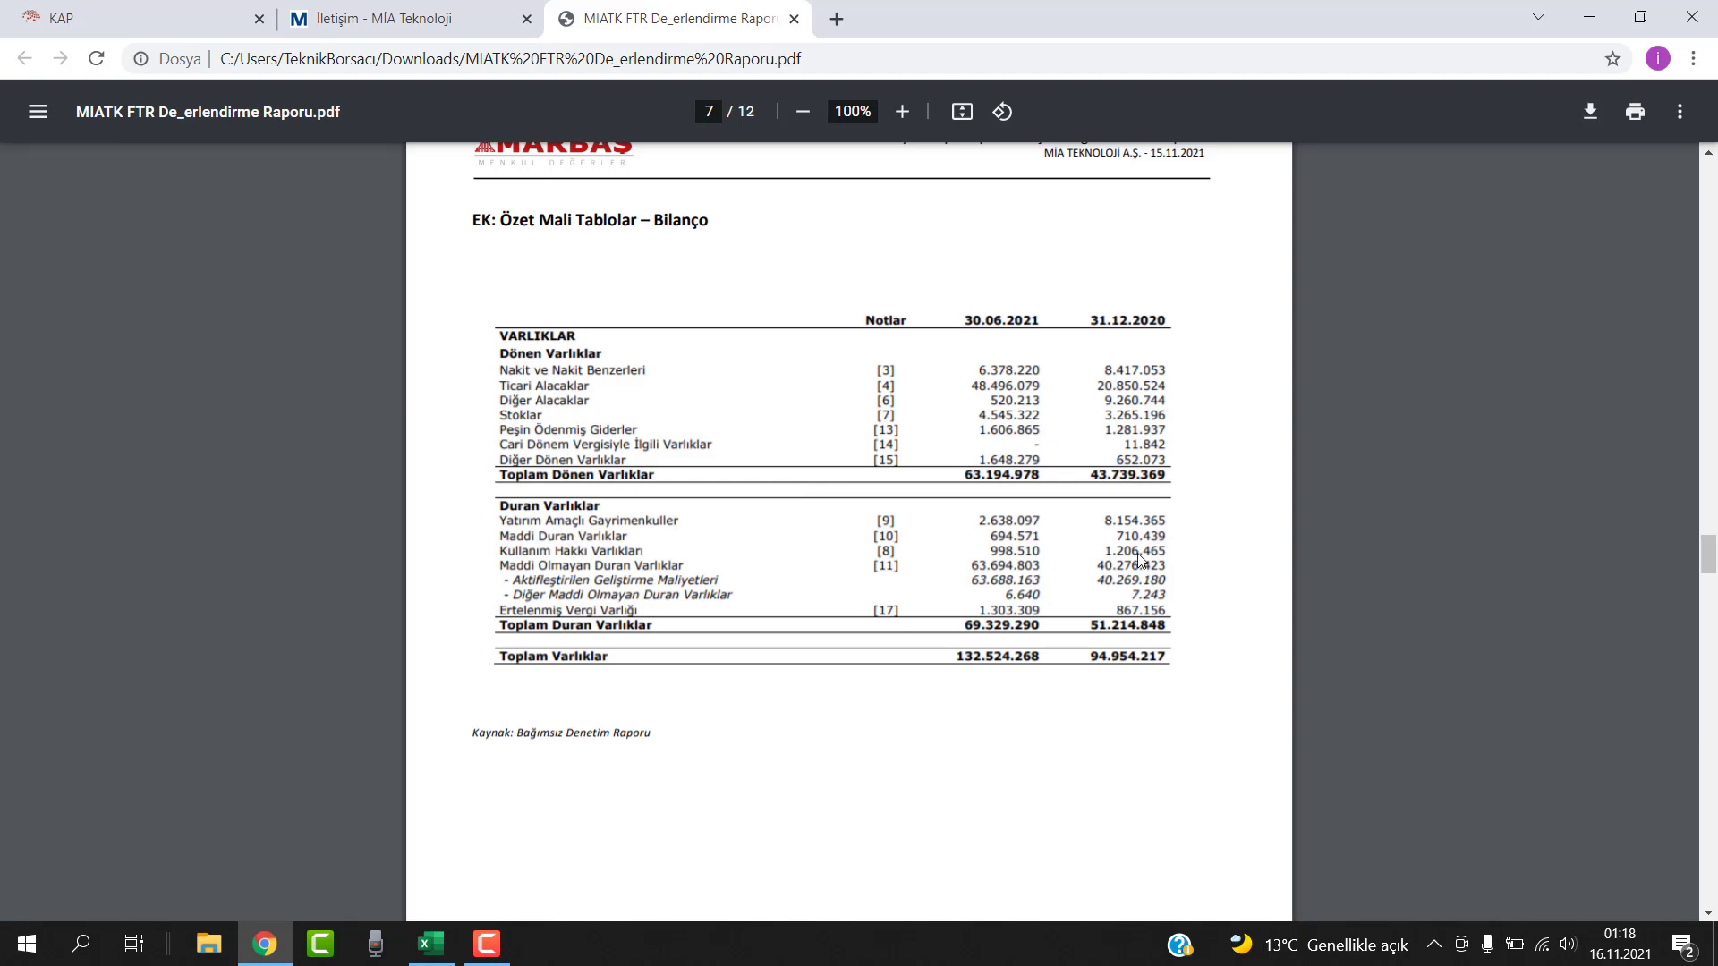
scroll(1207, 499, "down", 9)
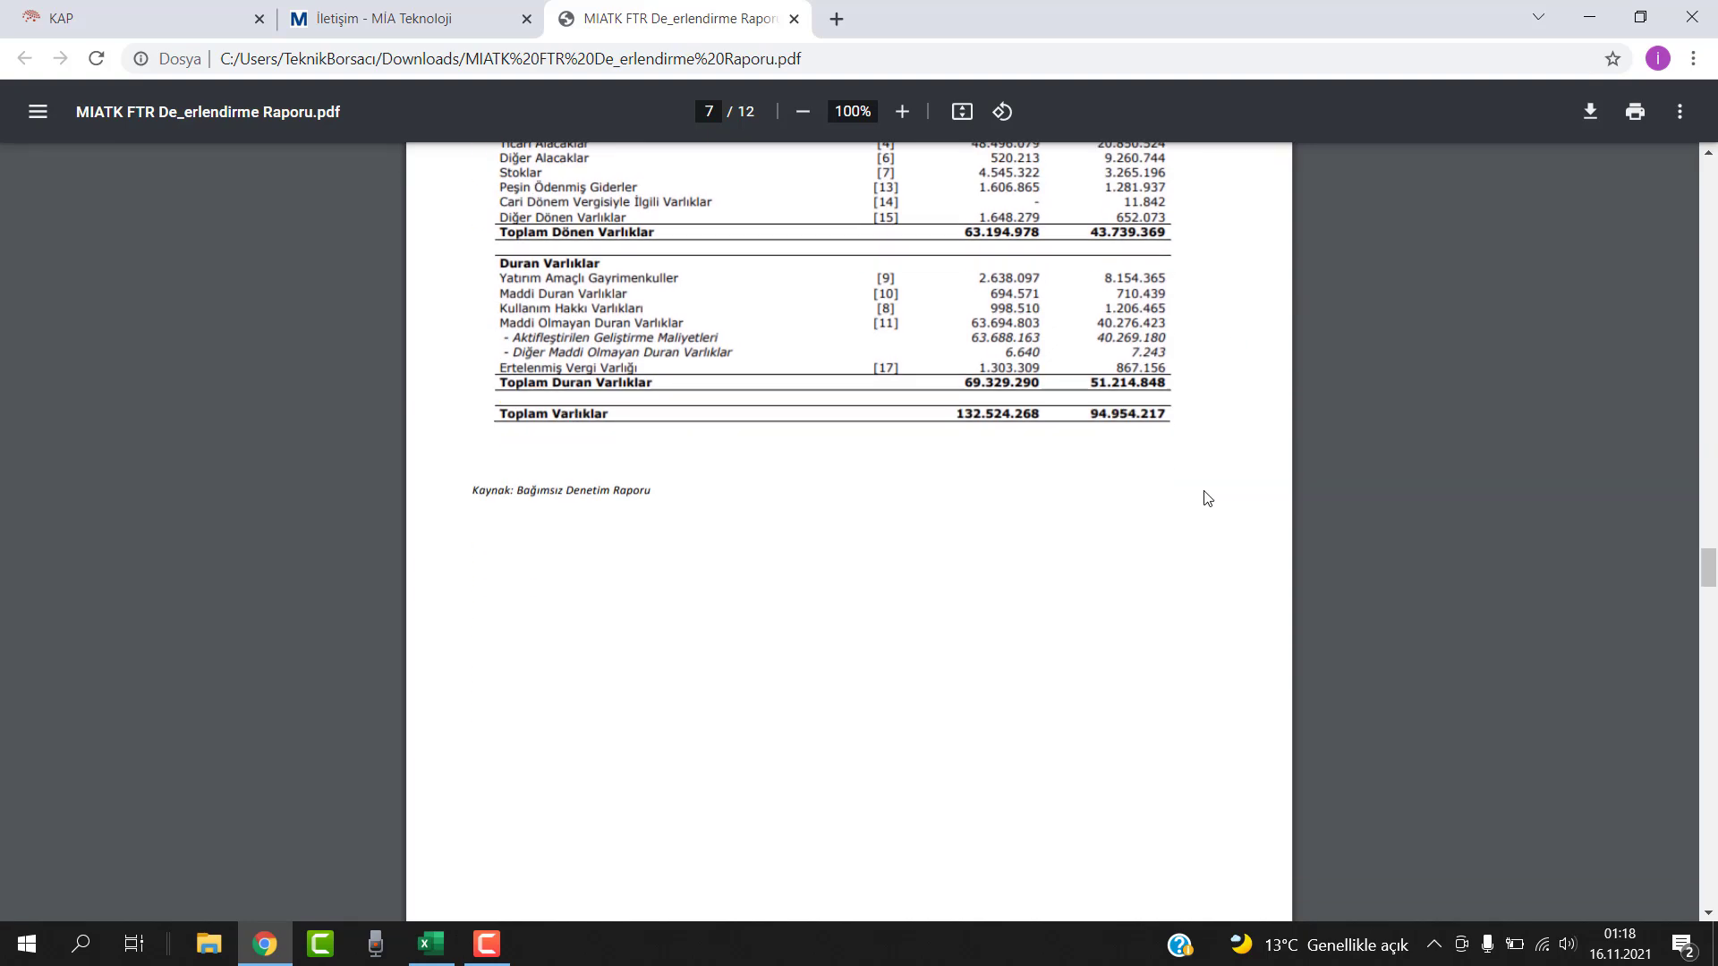
scroll(1207, 498, "up", 1)
scroll(1207, 498, "down", 8)
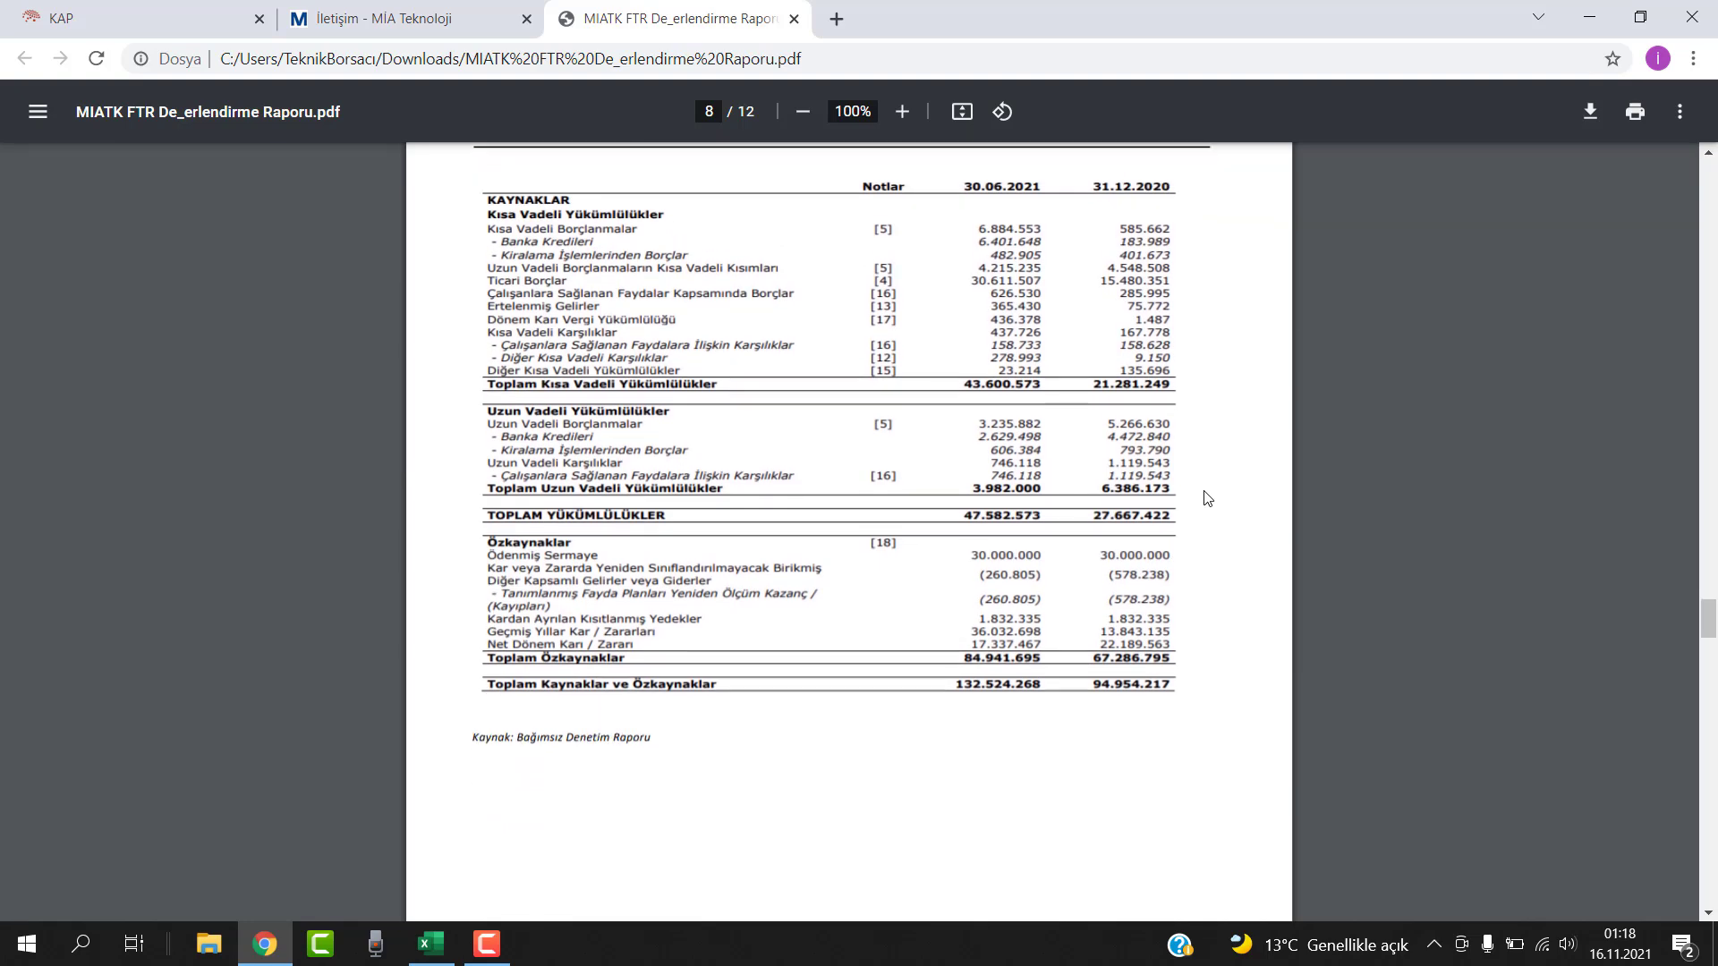
scroll(1207, 498, "down", 15)
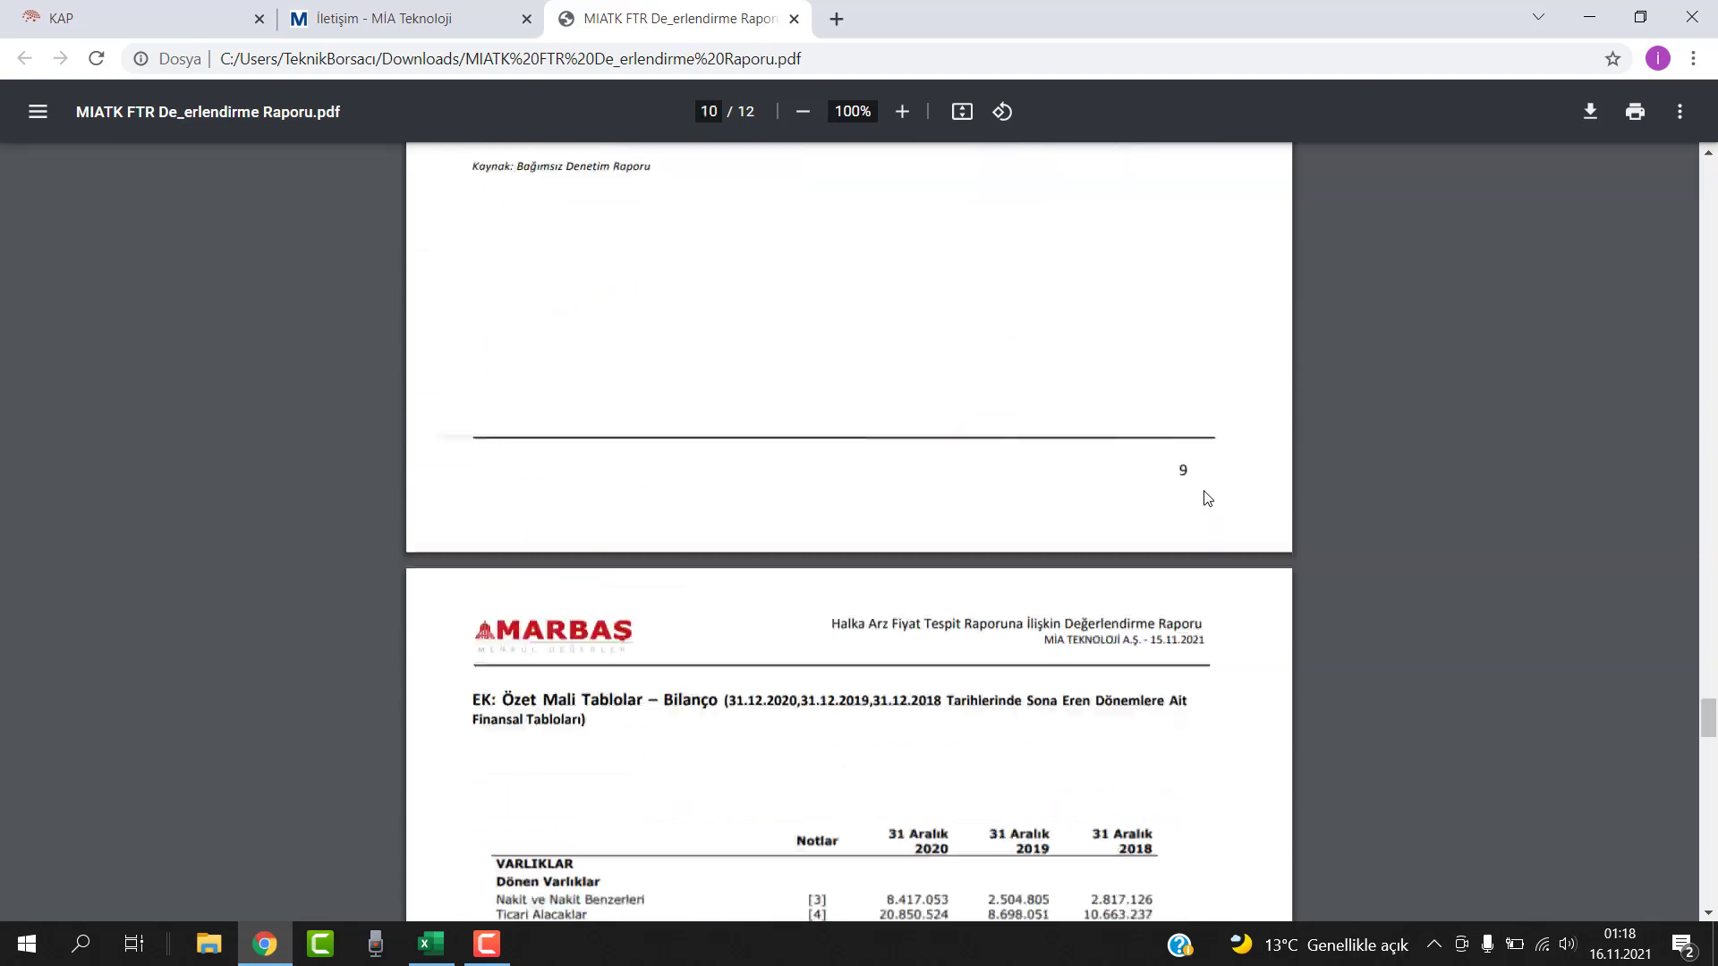
scroll(1207, 498, "down", 1)
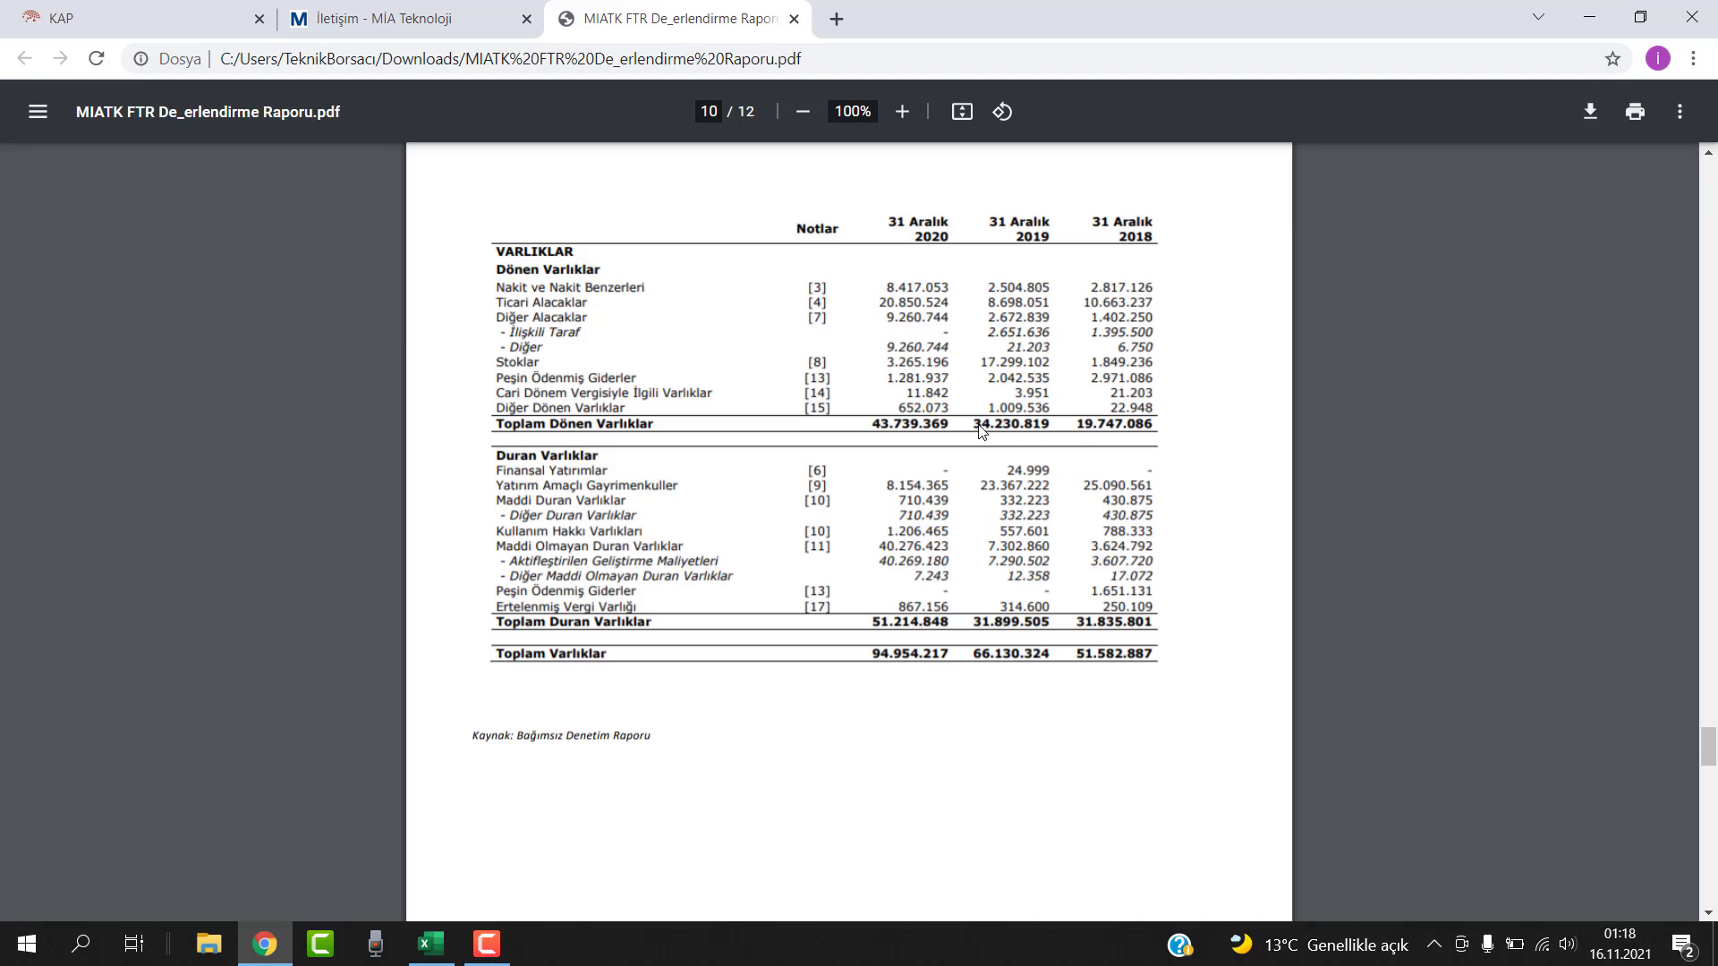
scroll(917, 430, "down", 10)
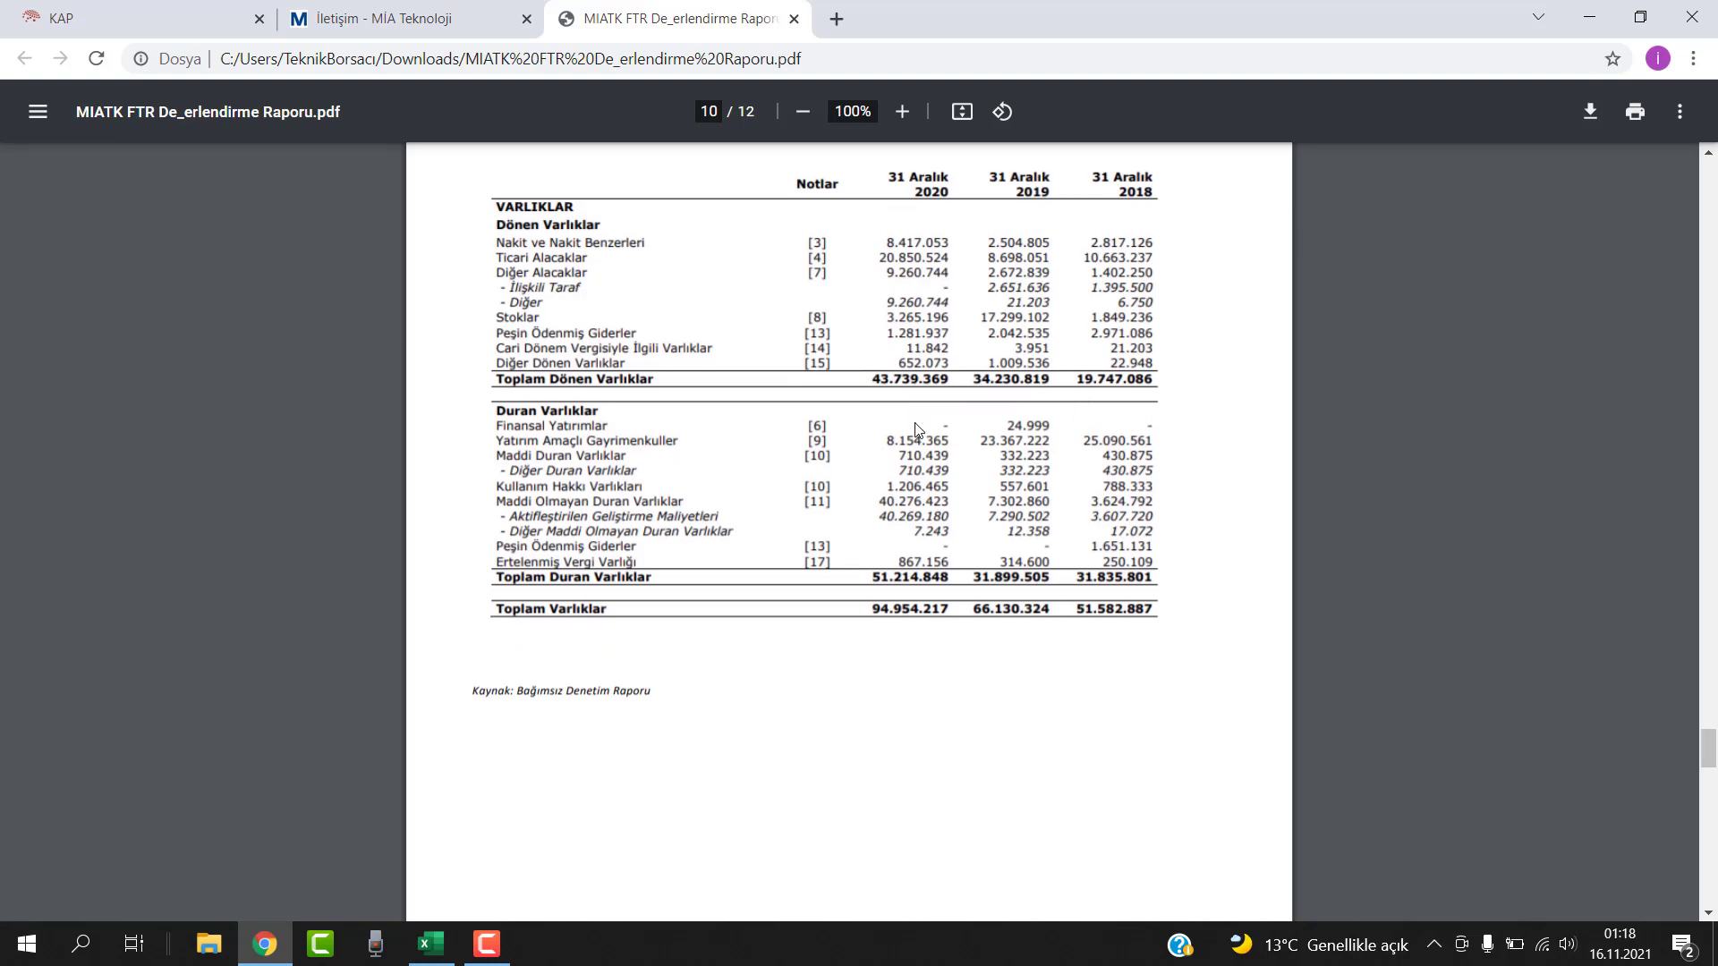
scroll(917, 430, "down", 2)
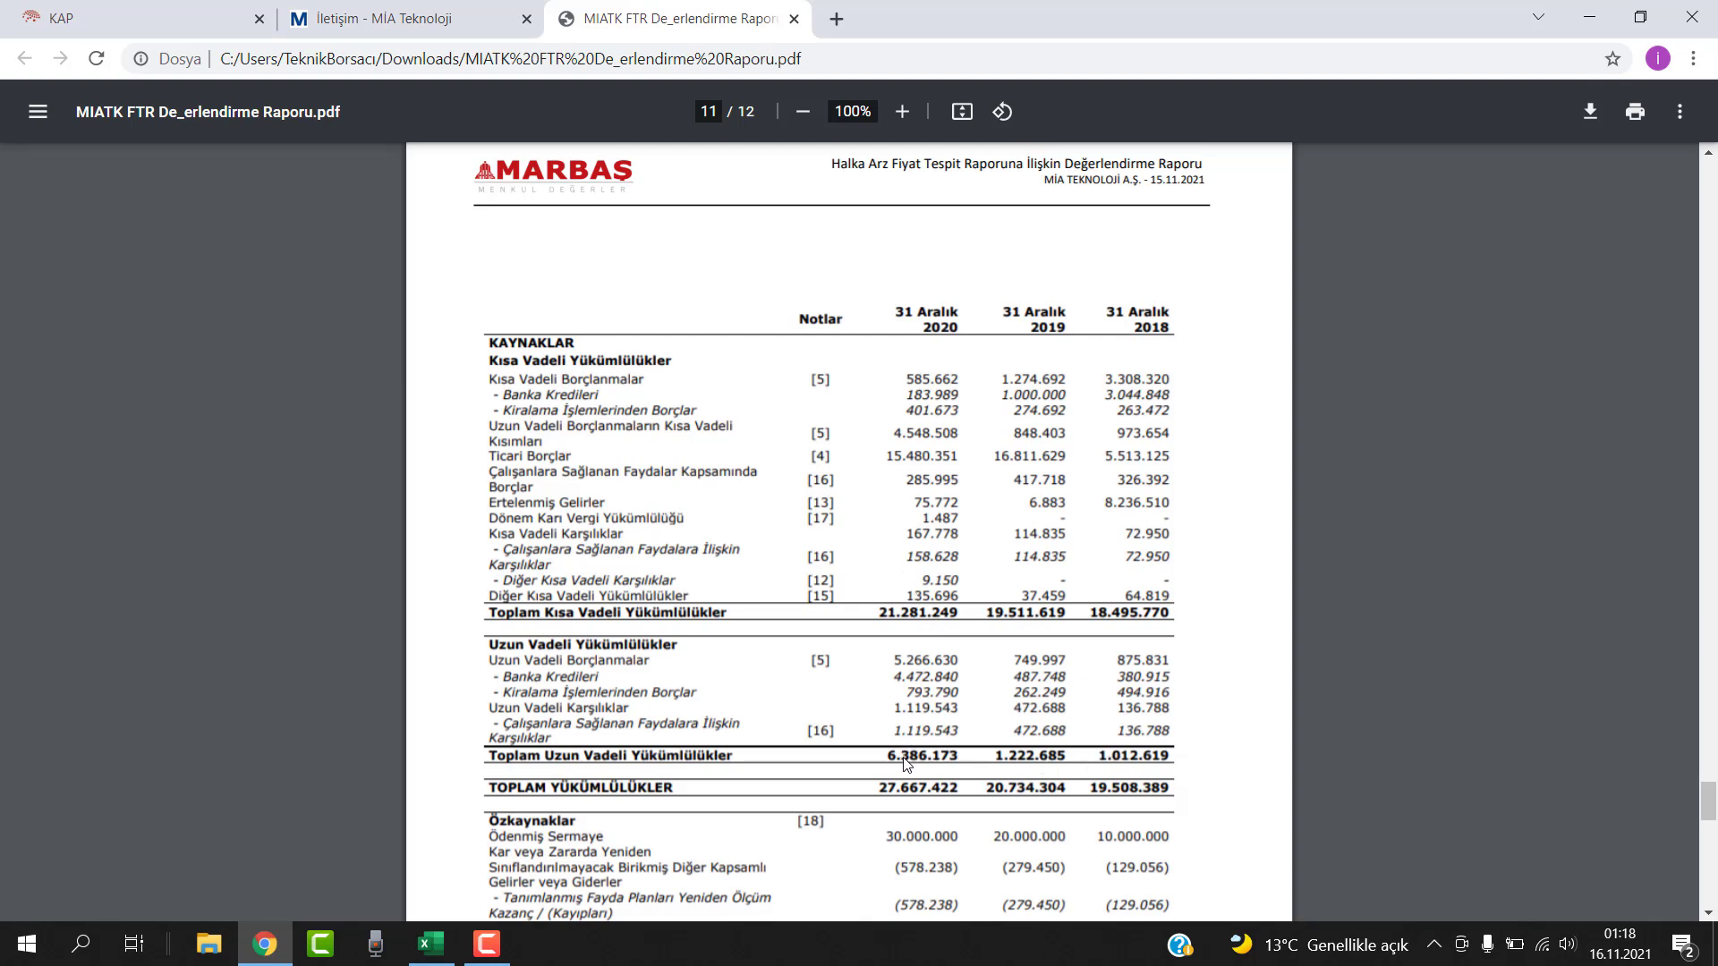
scroll(947, 762, "down", 1)
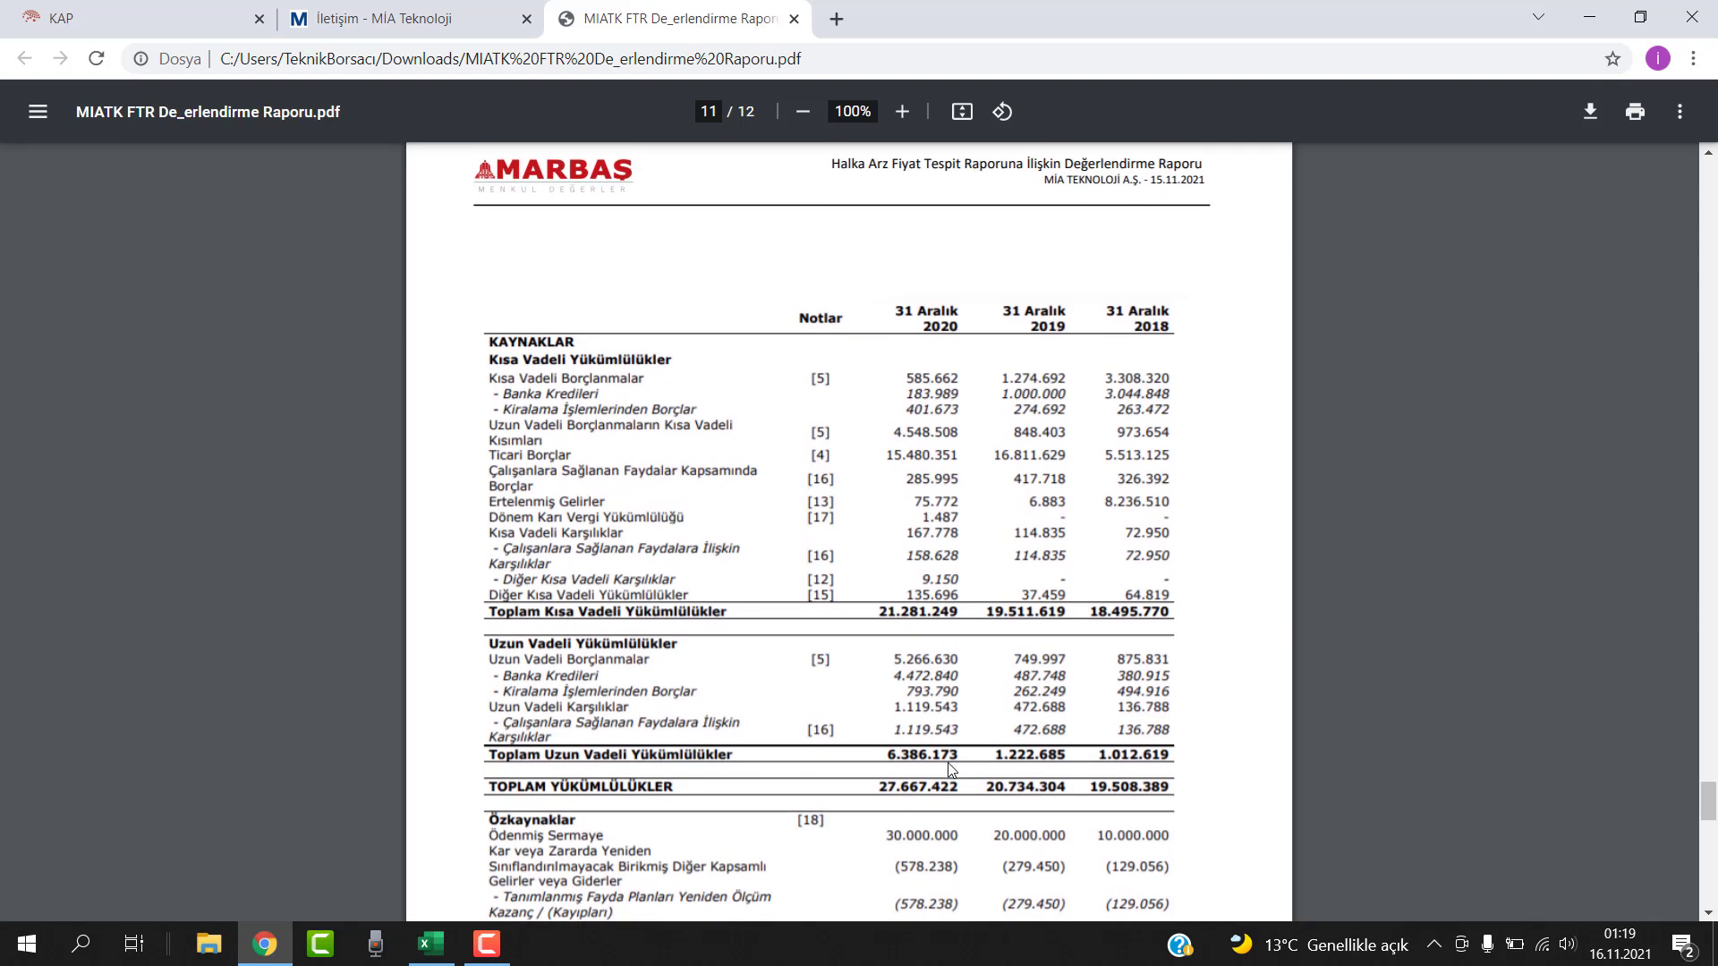
Compare the total liabilities with the total assets across the report's 2018 to 2021/6 balance sheets
scroll(951, 769, "up", 1)
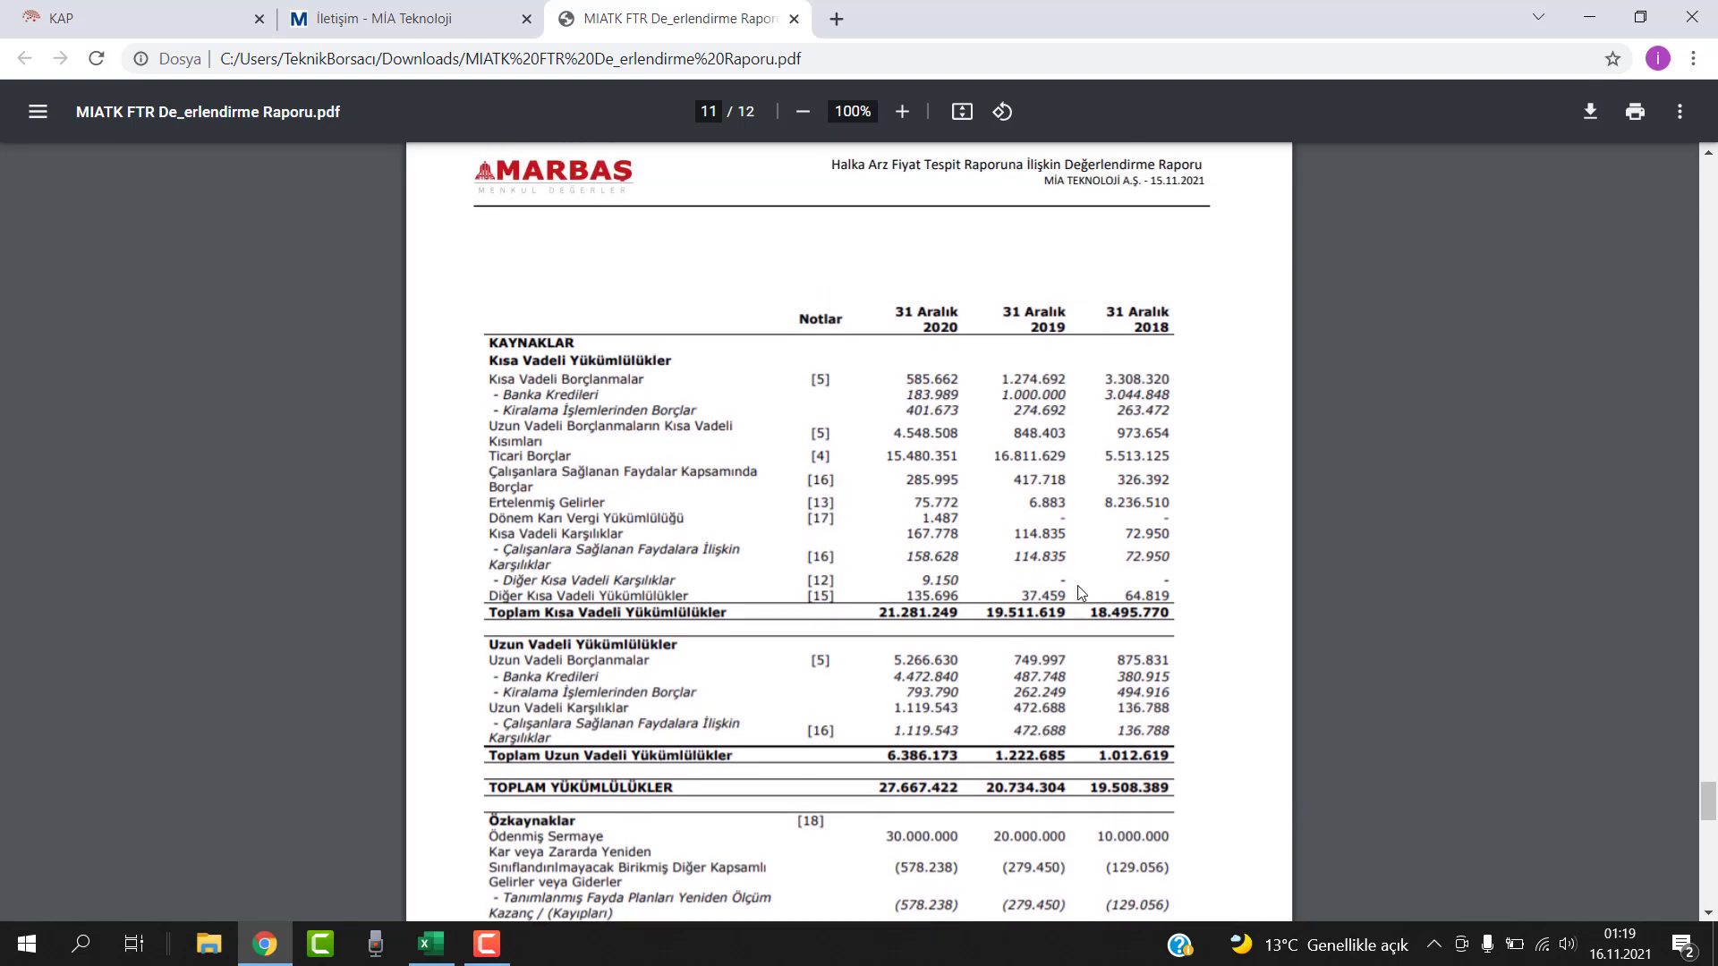
scroll(1078, 585, "down", 1)
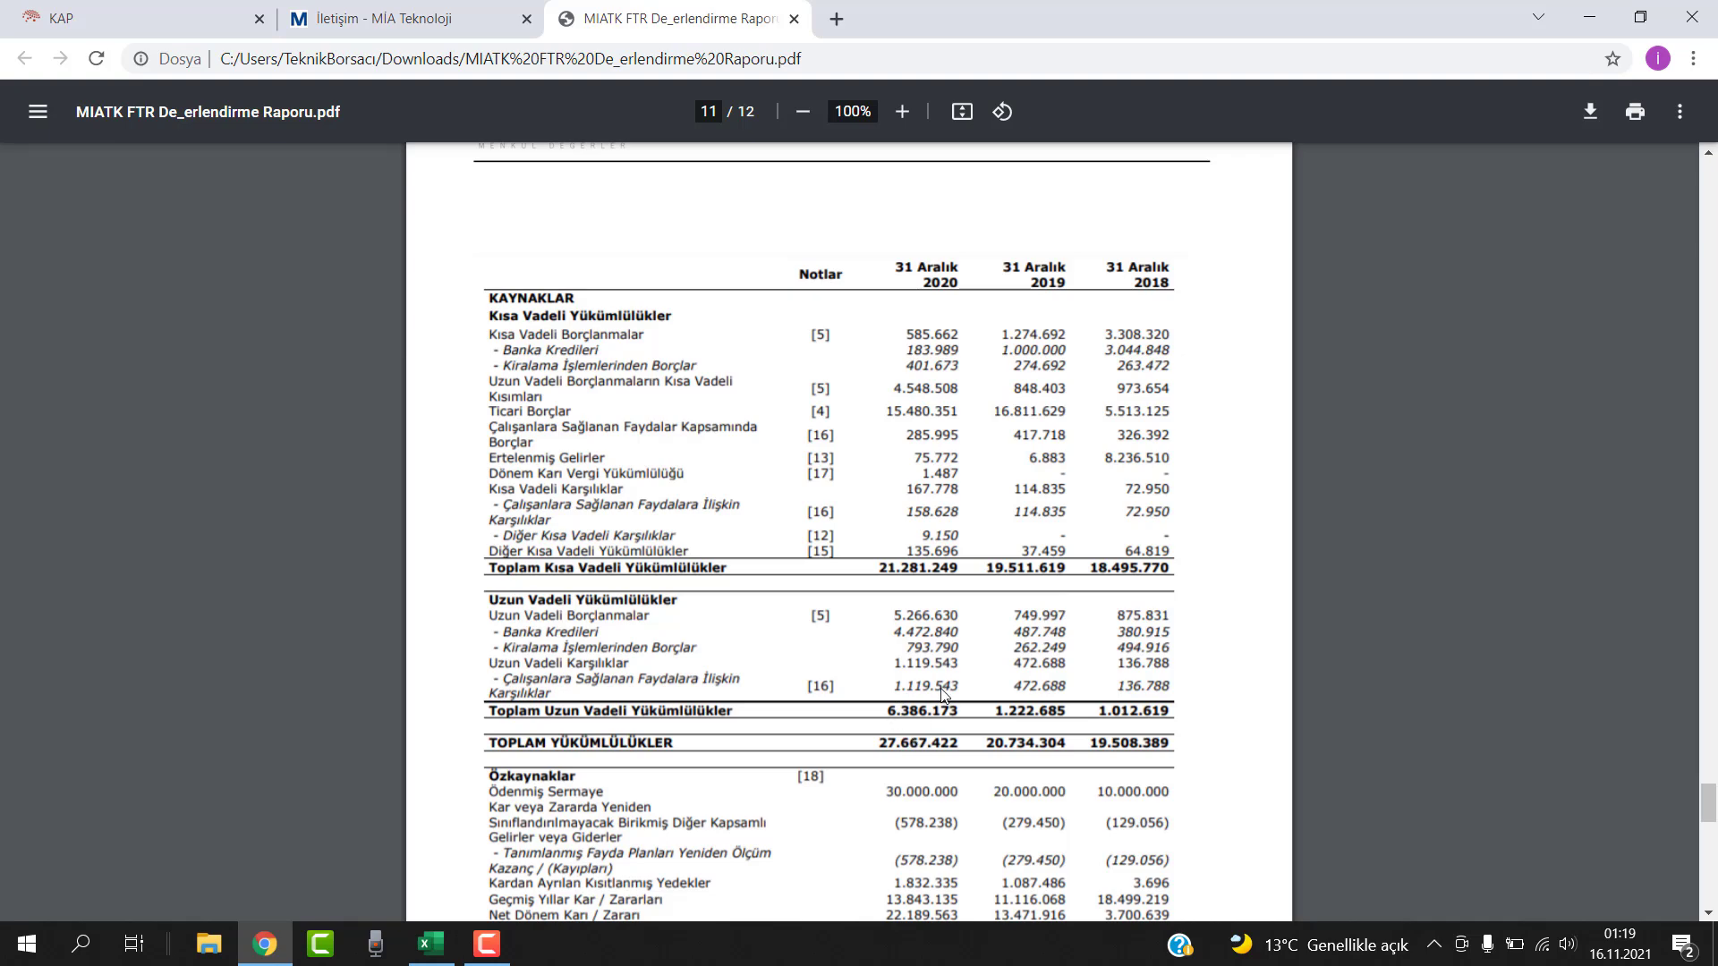
scroll(924, 729, "up", 5)
scroll(924, 729, "up", 15)
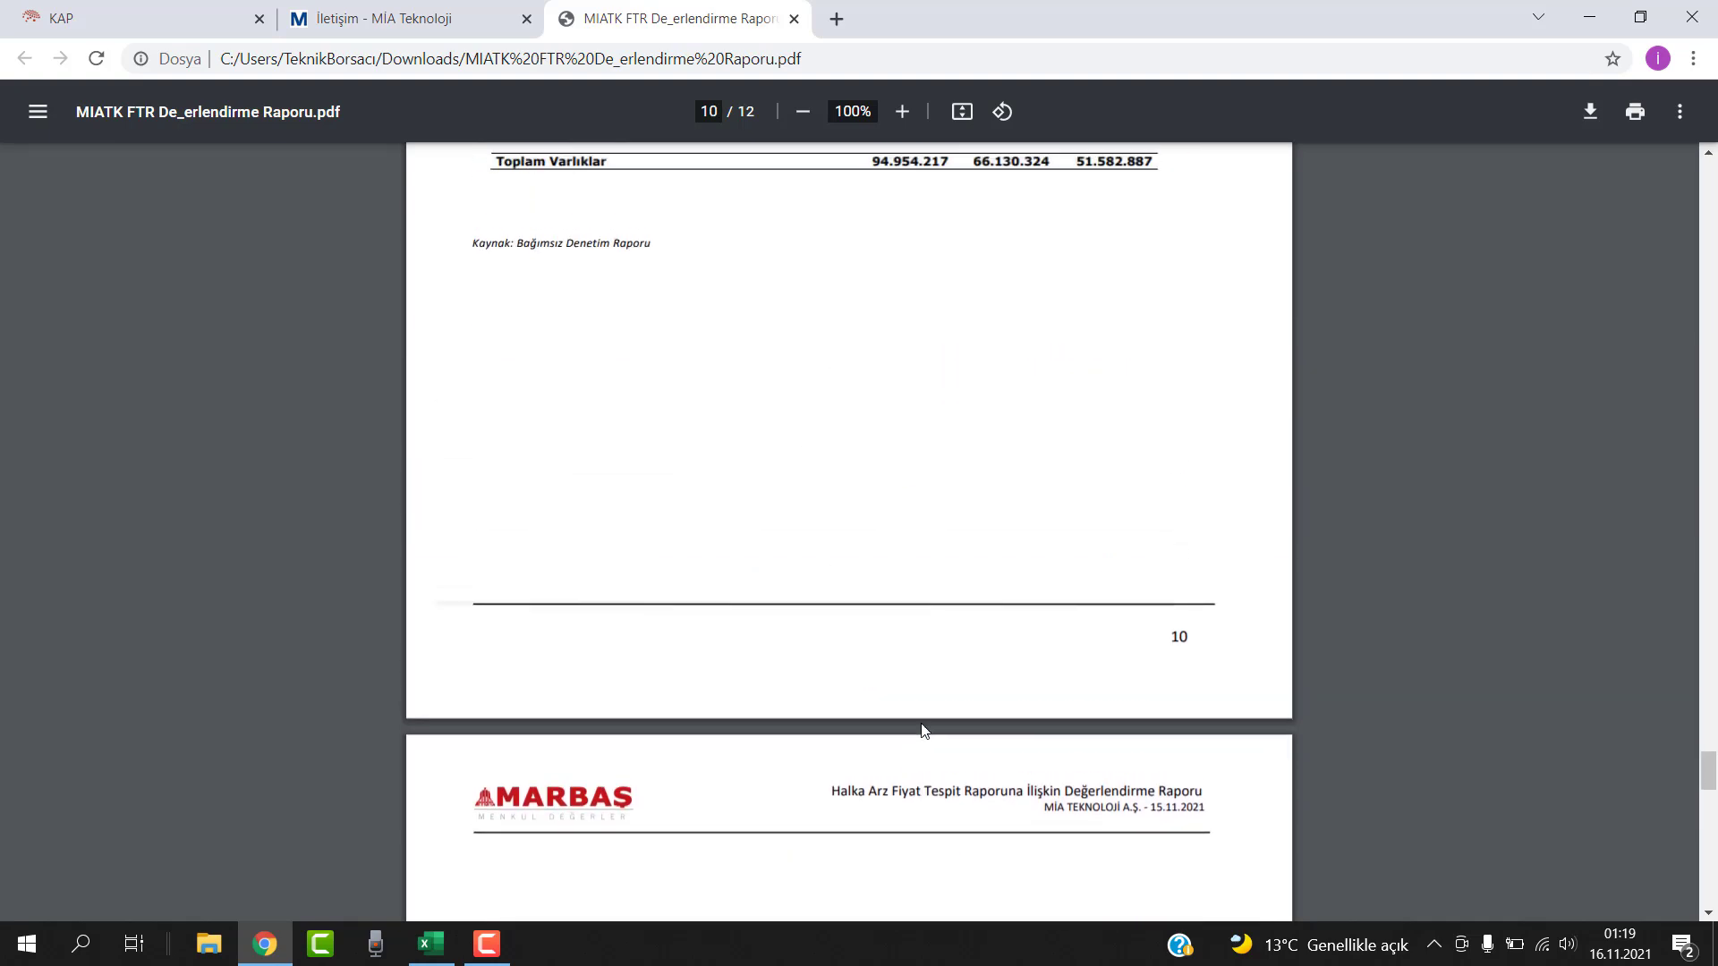
scroll(922, 729, "down", 3)
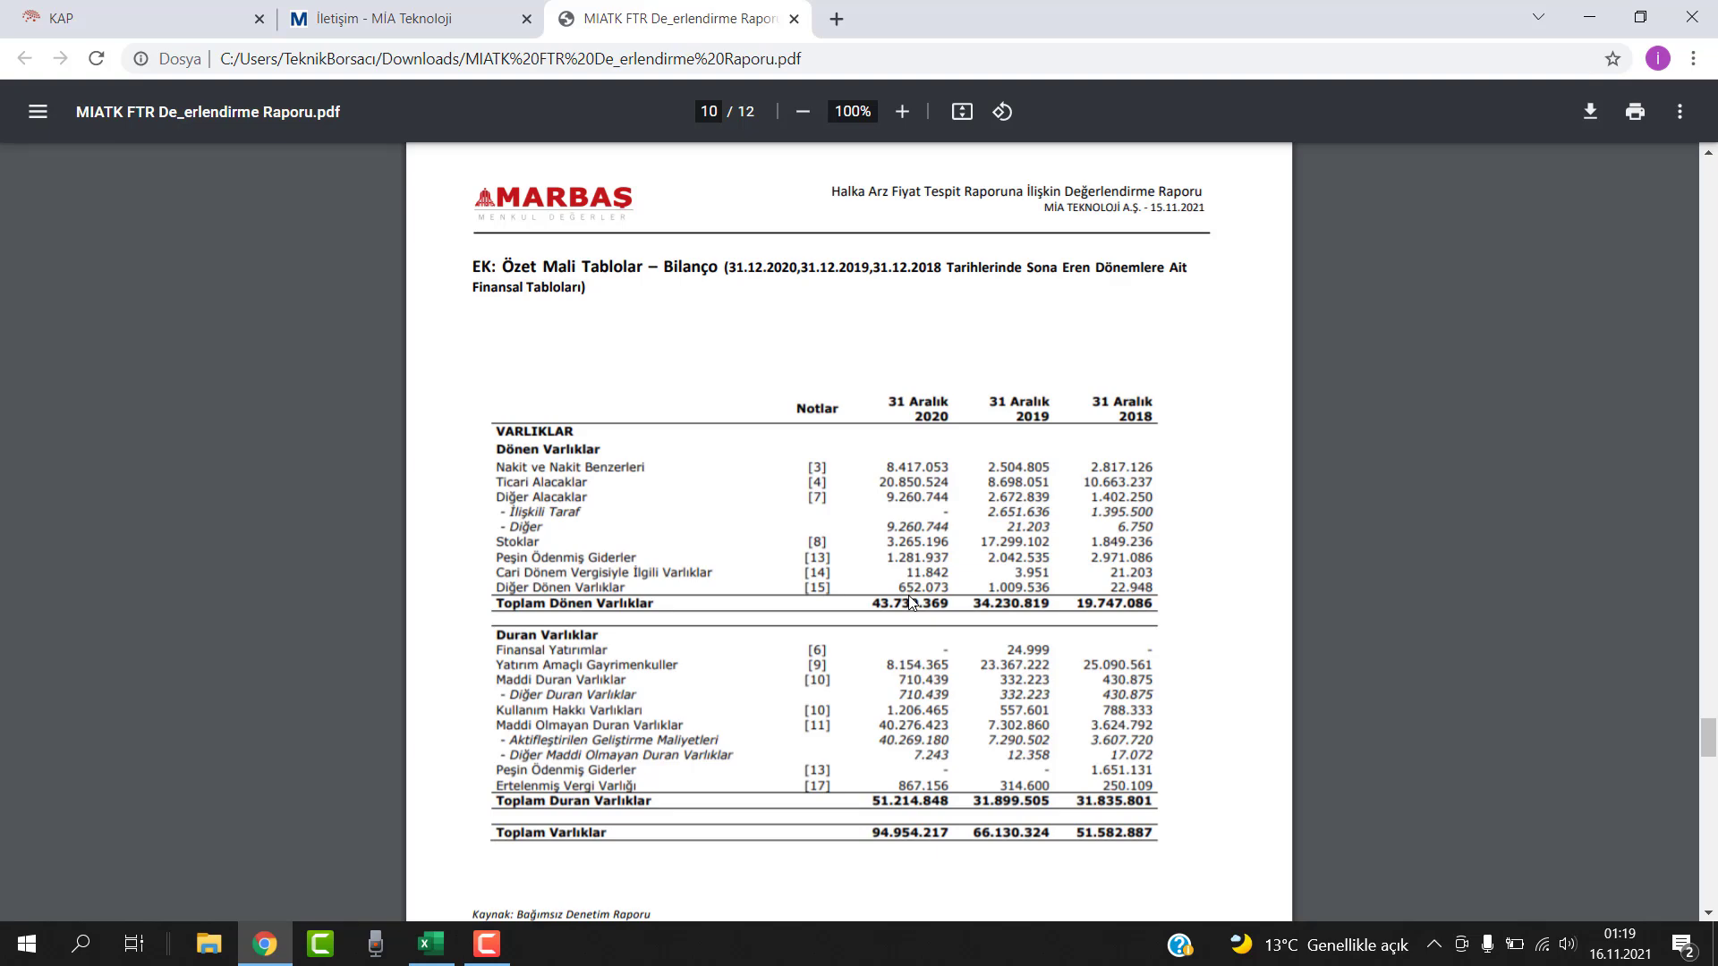
scroll(909, 601, "up", 18)
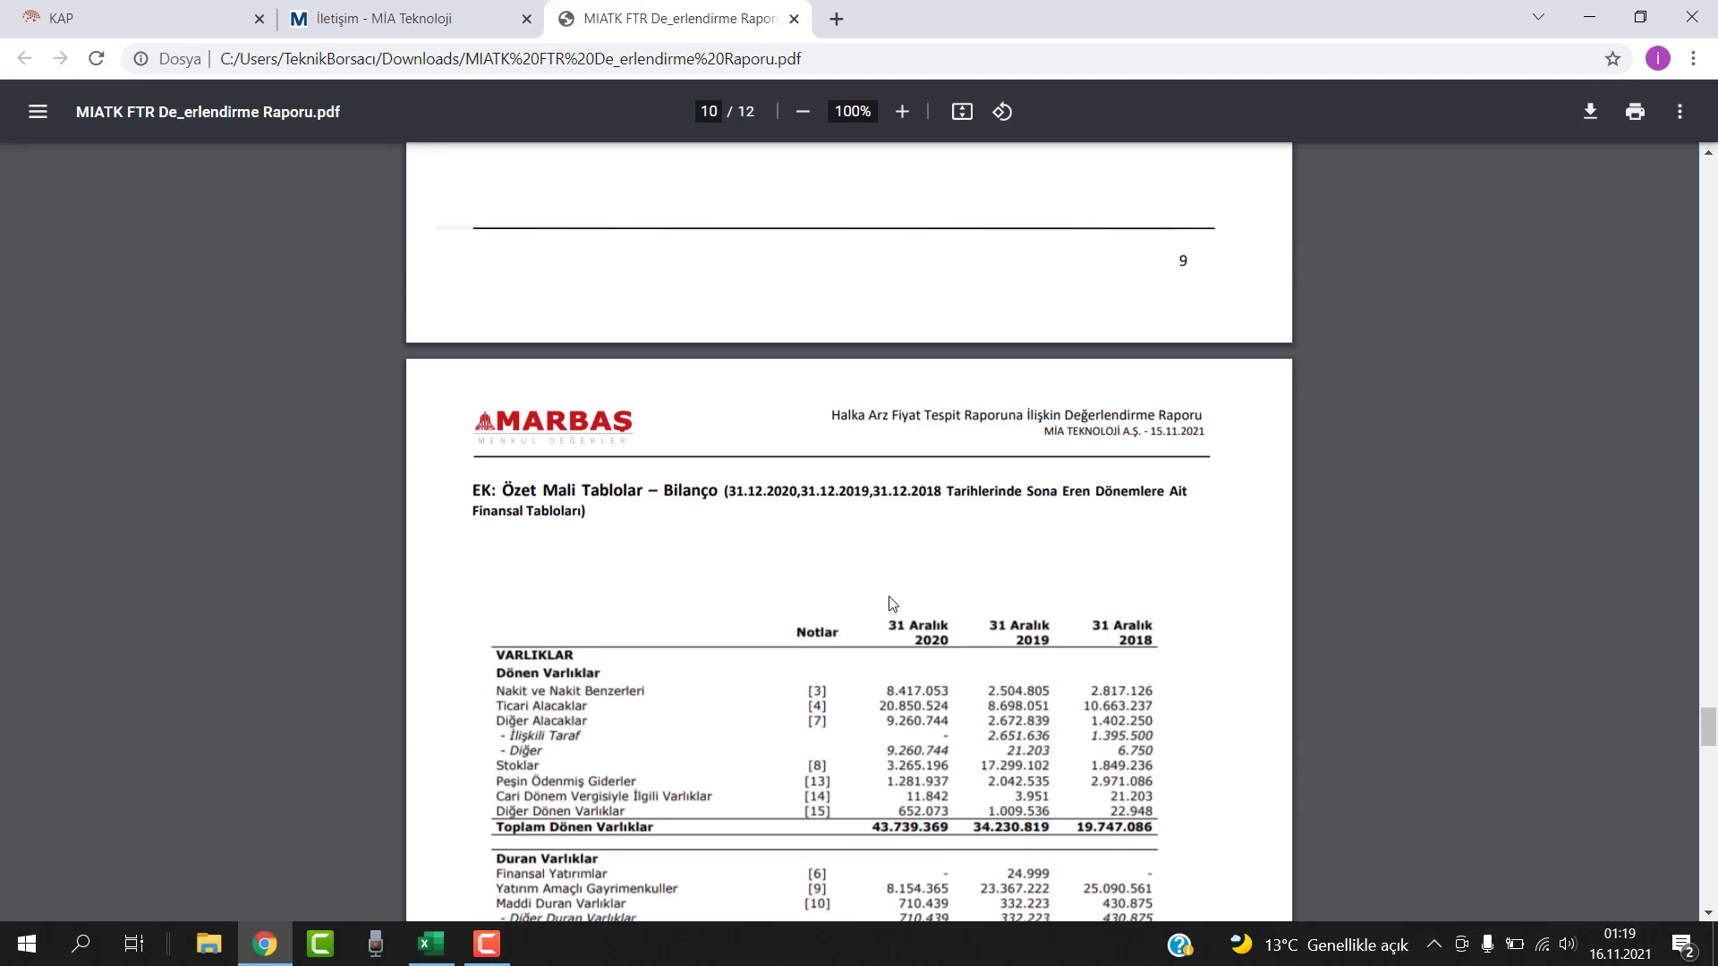
scroll(984, 640, "up", 12)
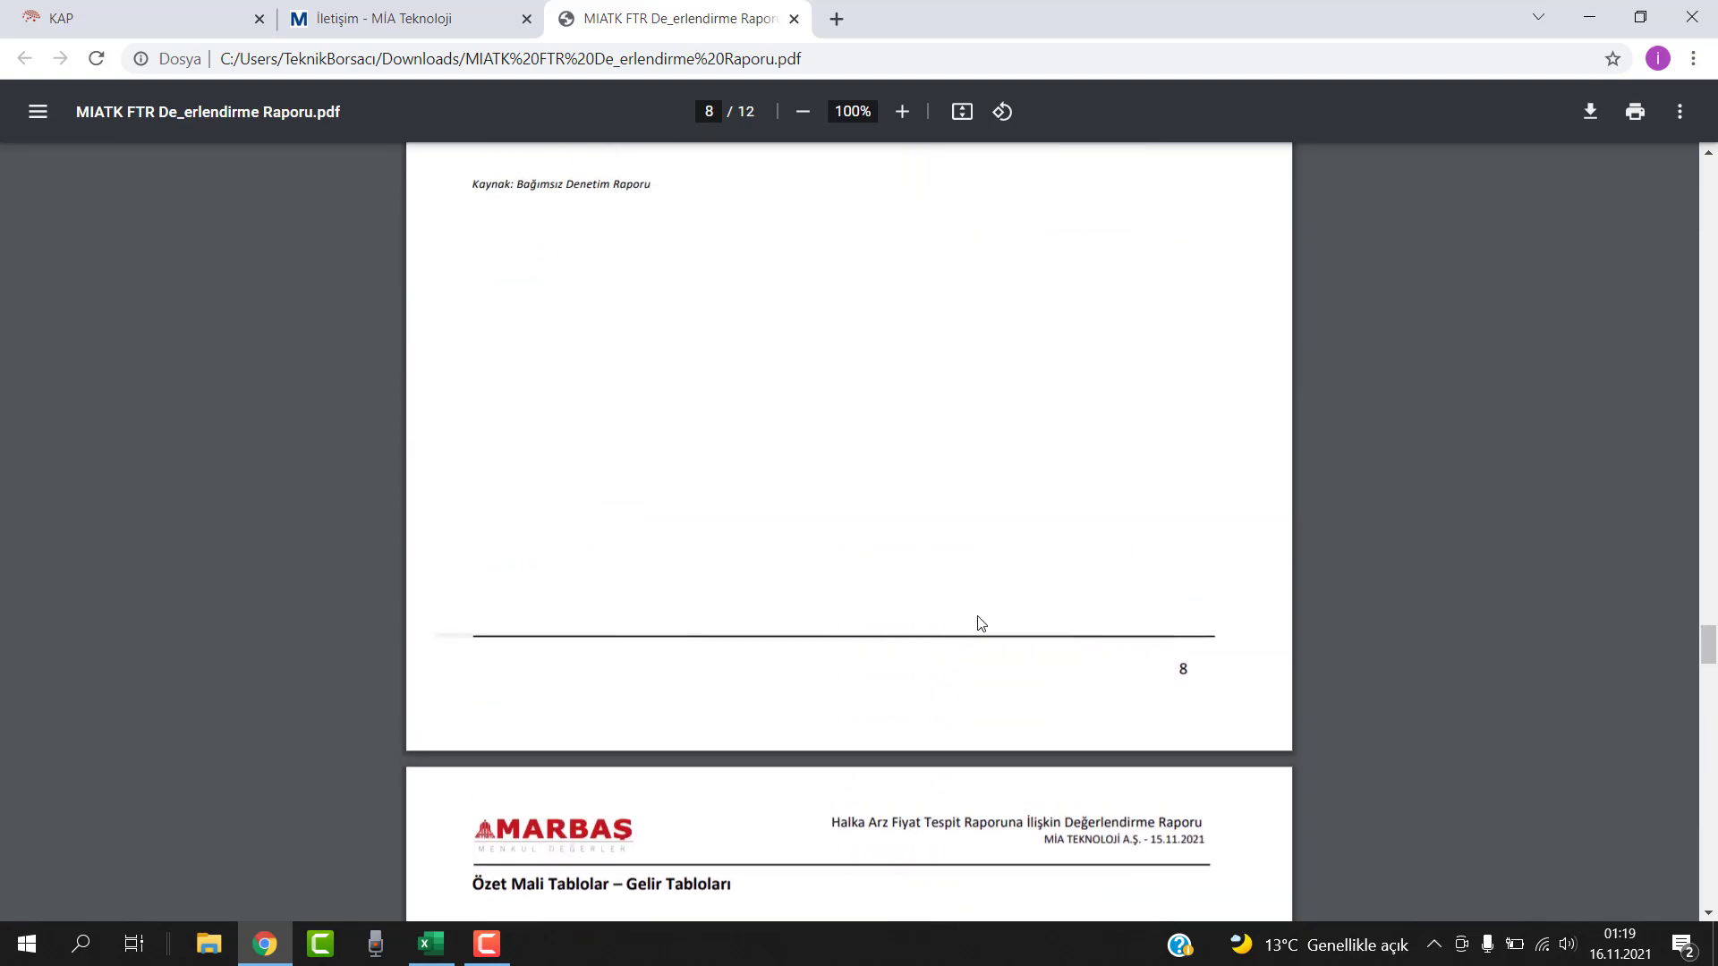
scroll(1152, 617, "down", 2)
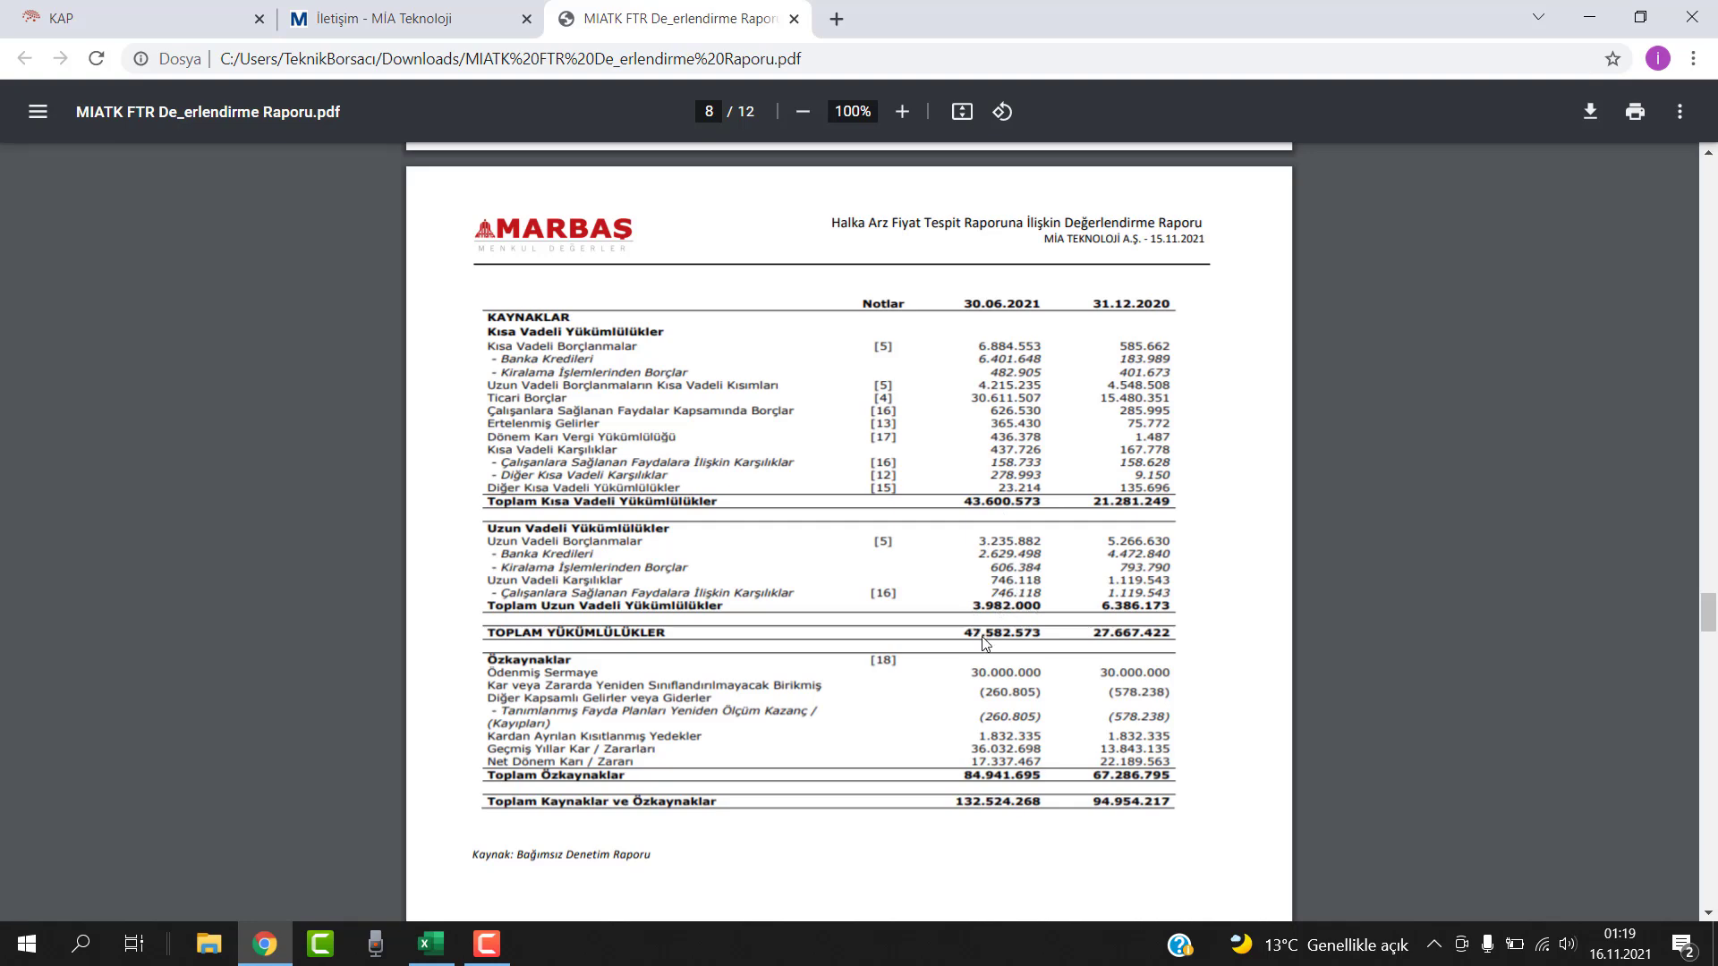
scroll(1003, 616, "up", 1)
scroll(1003, 615, "up", 15)
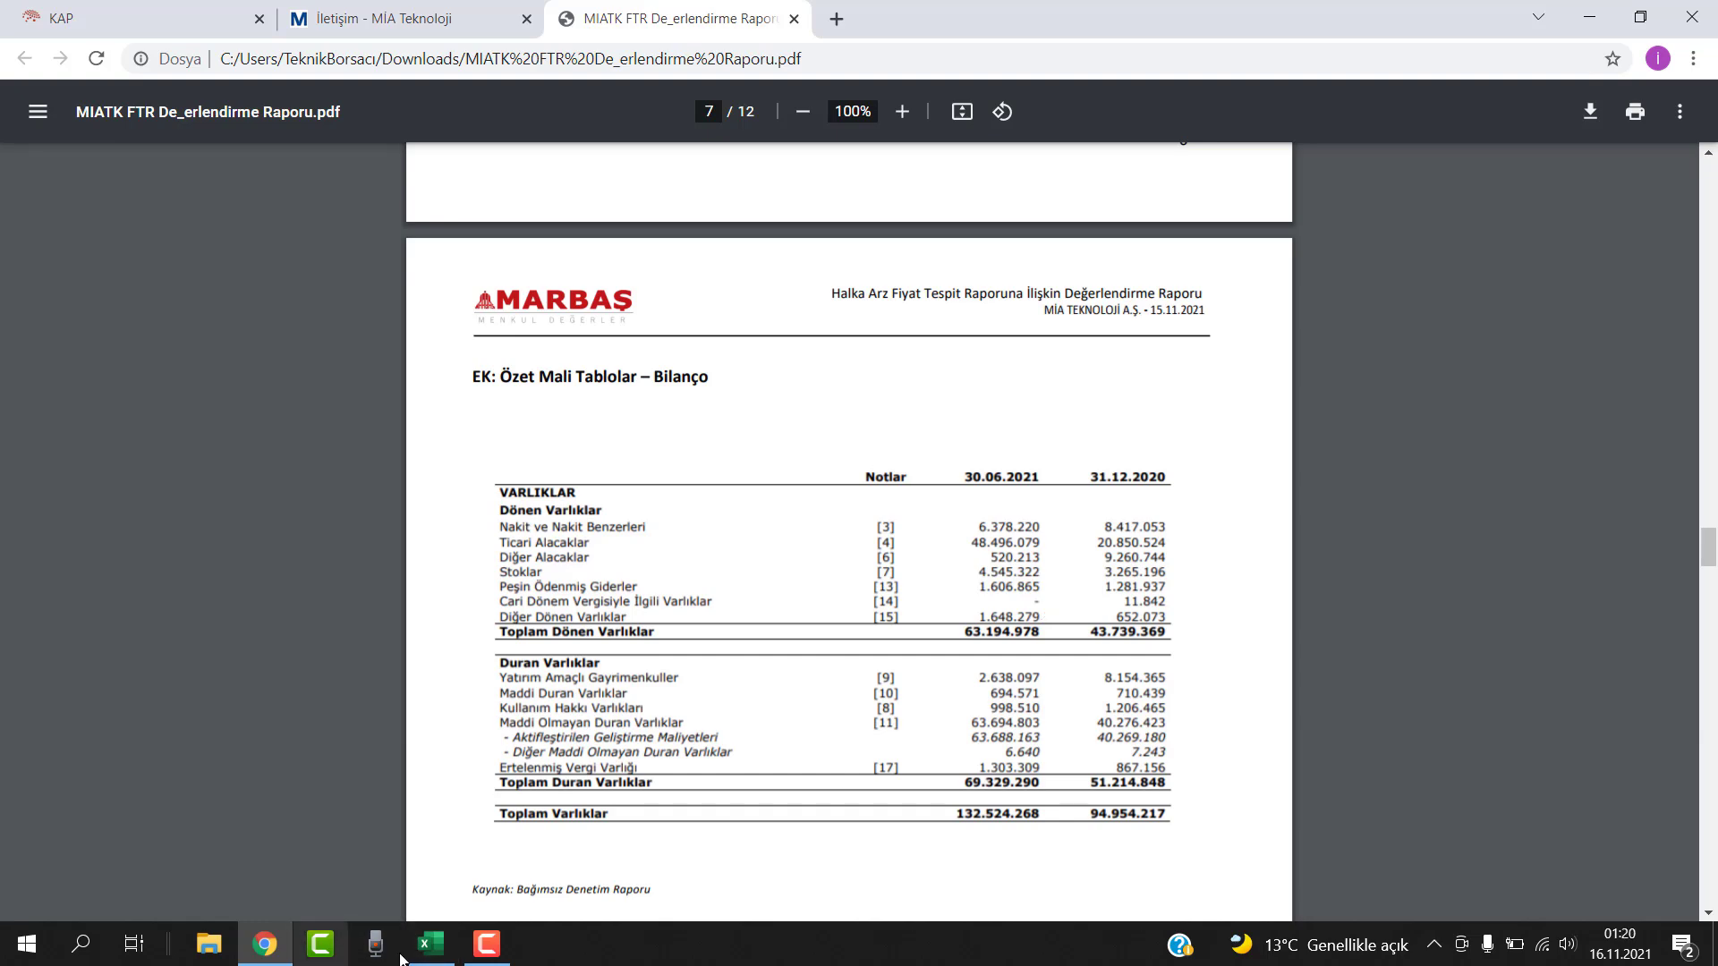
Switch to miatk.xlsx in Excel and enter VAR ÖDENEBİLİR as the Pozitif entry for Borçluluğu on the Değerlendirme sheet
left_click(438, 945)
left_click(157, 882)
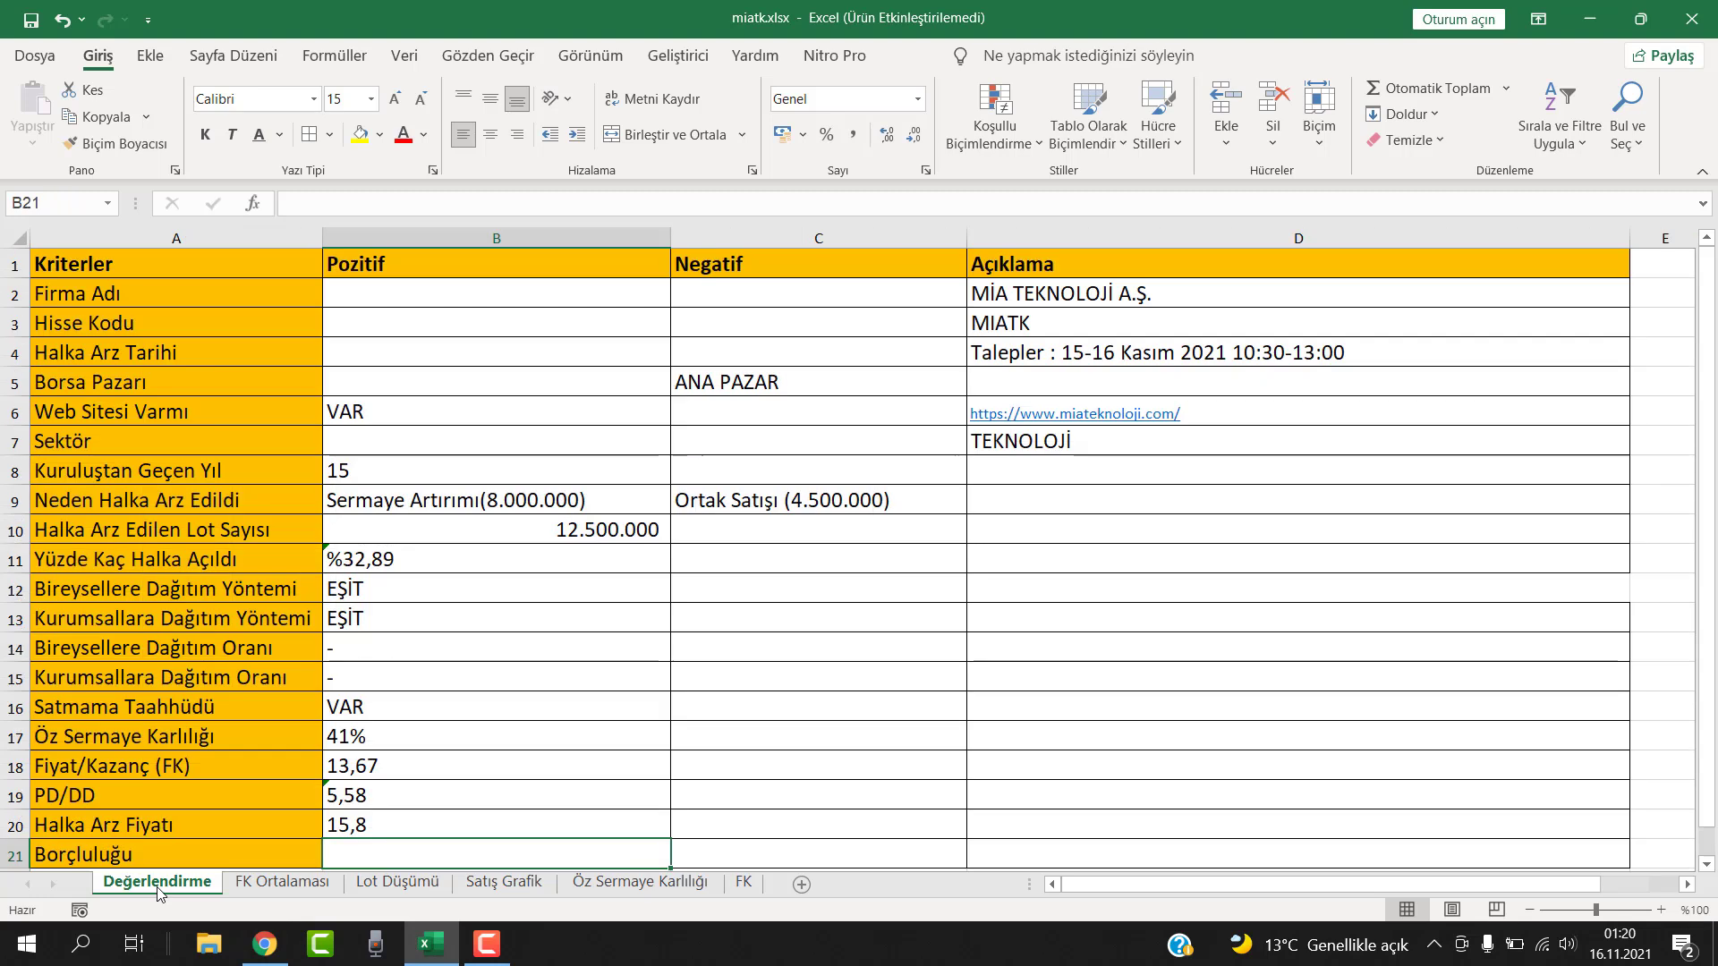
type("VAR ")
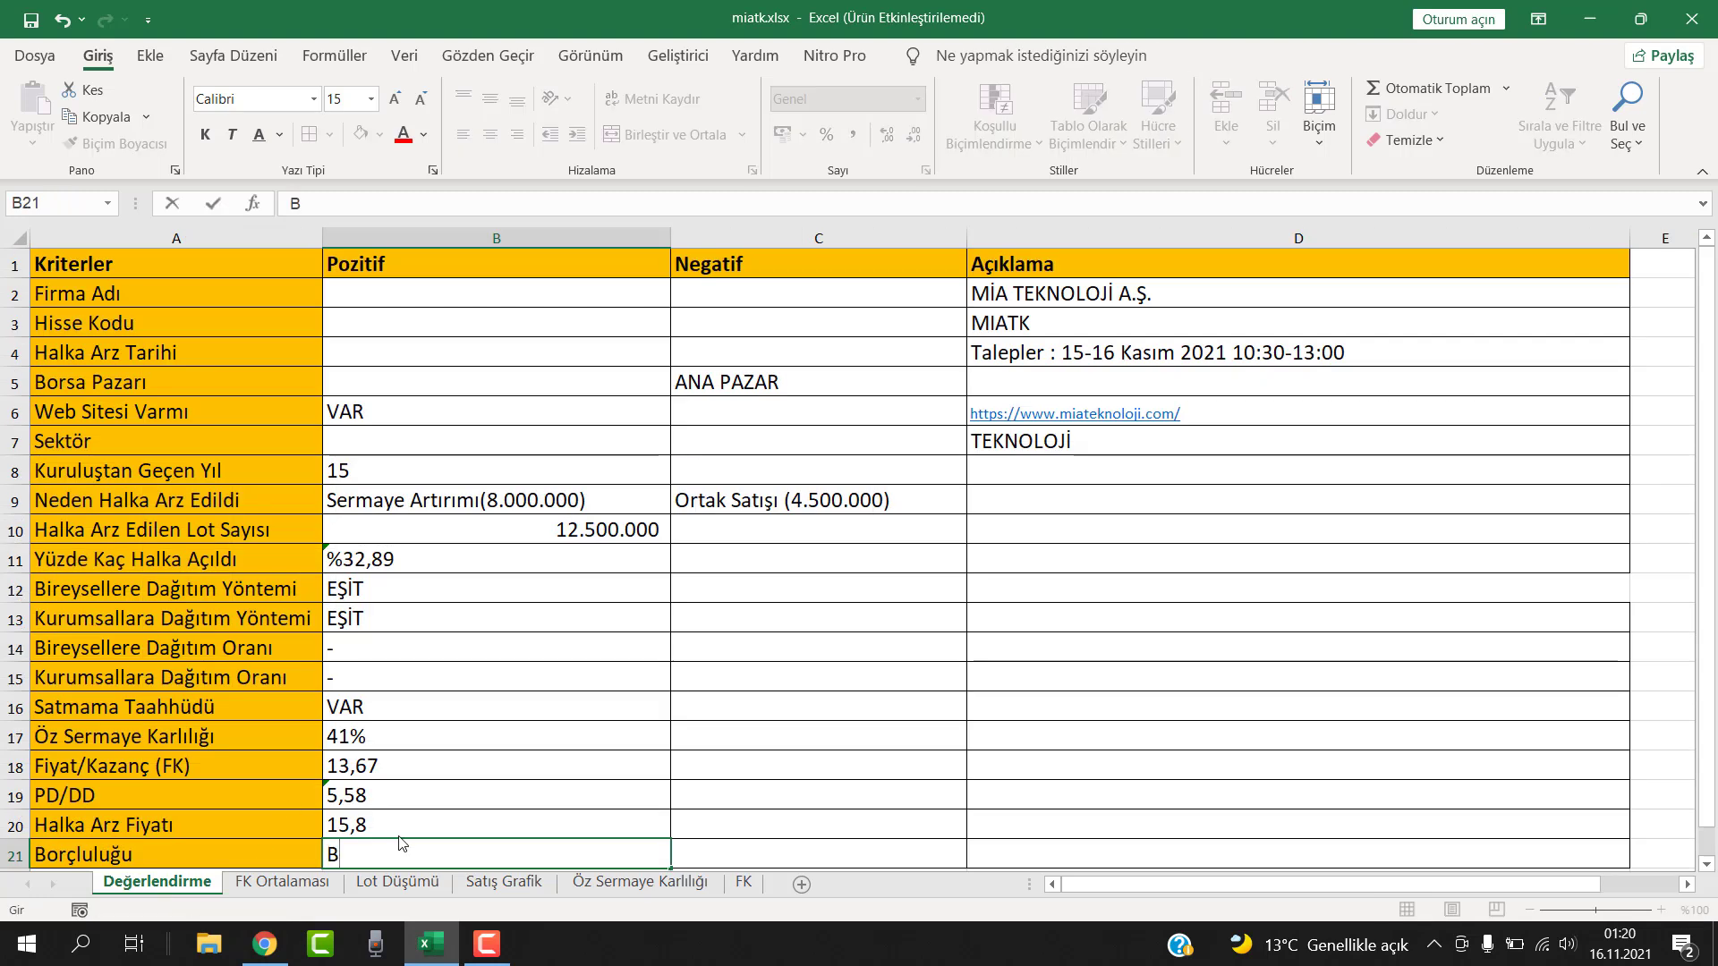
type("ÖDENEBİLİR")
key("Return")
Go back up the Pozitif column to its header and review the filled-in evaluation criteria
key("Up")
key("Up")
key("Up")
key("Up")
key("Up")
key("Up")
key("Up")
key("Up")
key("Up")
key("Up")
key("Up")
key("Up")
key("Up")
key("Up")
key("Up")
key("Up")
key("Up")
key("Up")
key("Up")
key("Up")
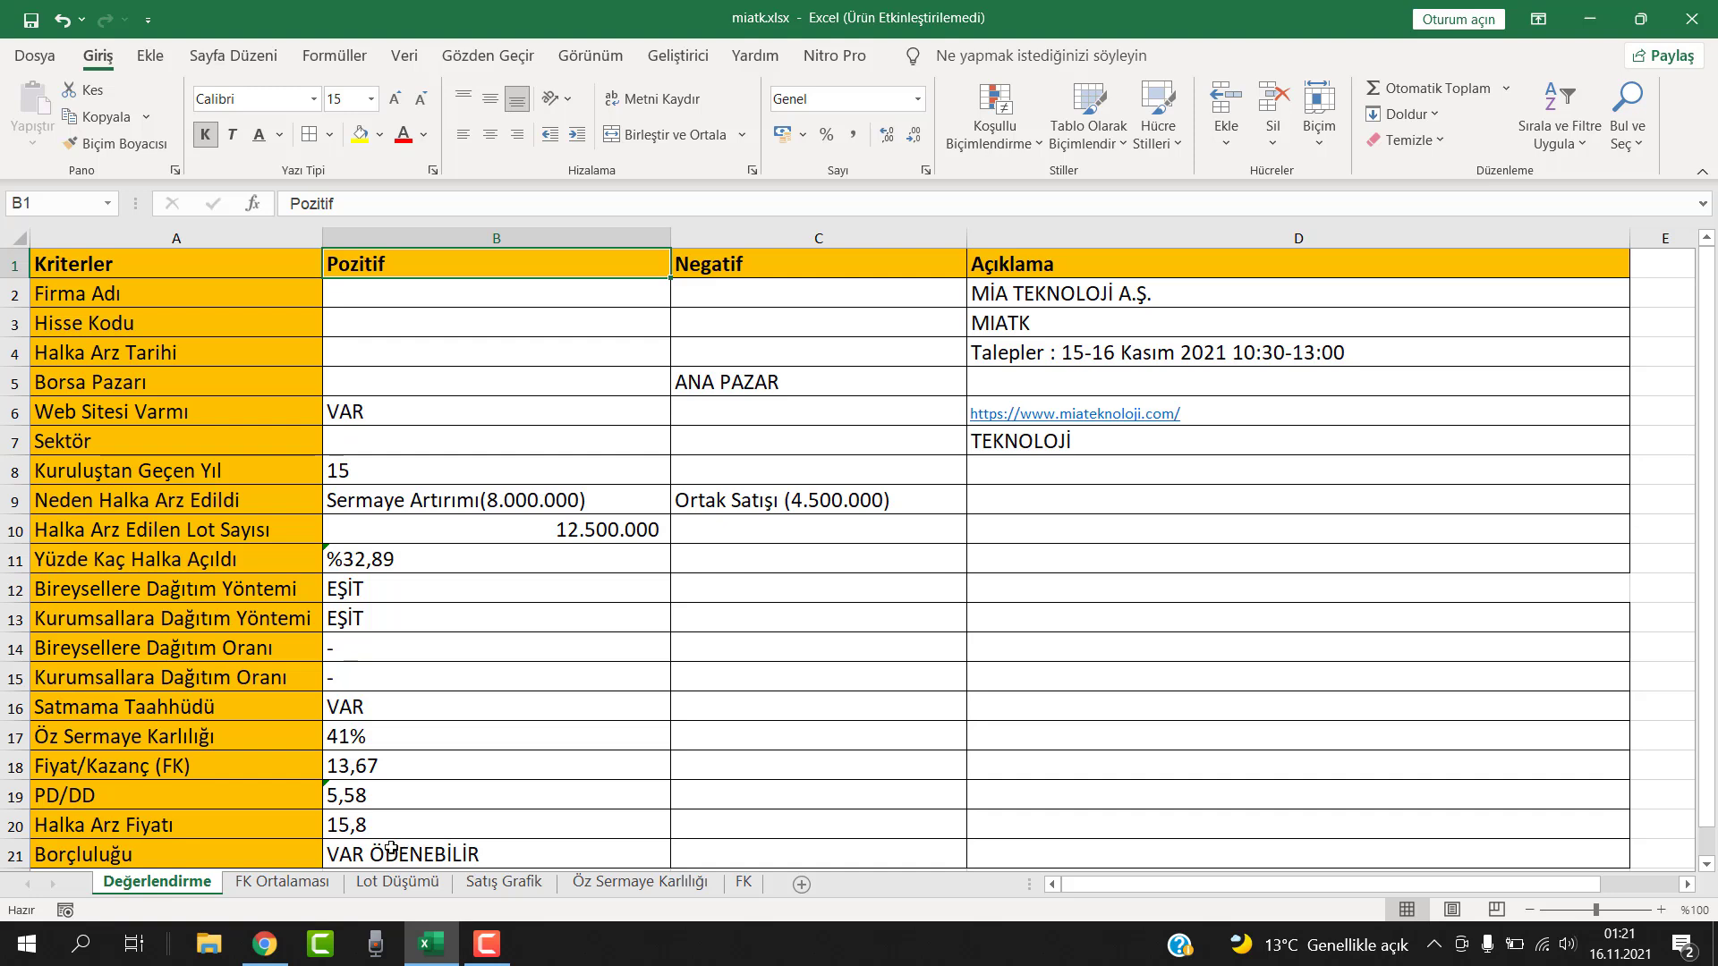
Examine the Lot Düşümü sheet's lots and amounts for 70.000, 120.000 and 200.000 participants, and return to the Değerlendirme sheet
left_click(396, 882)
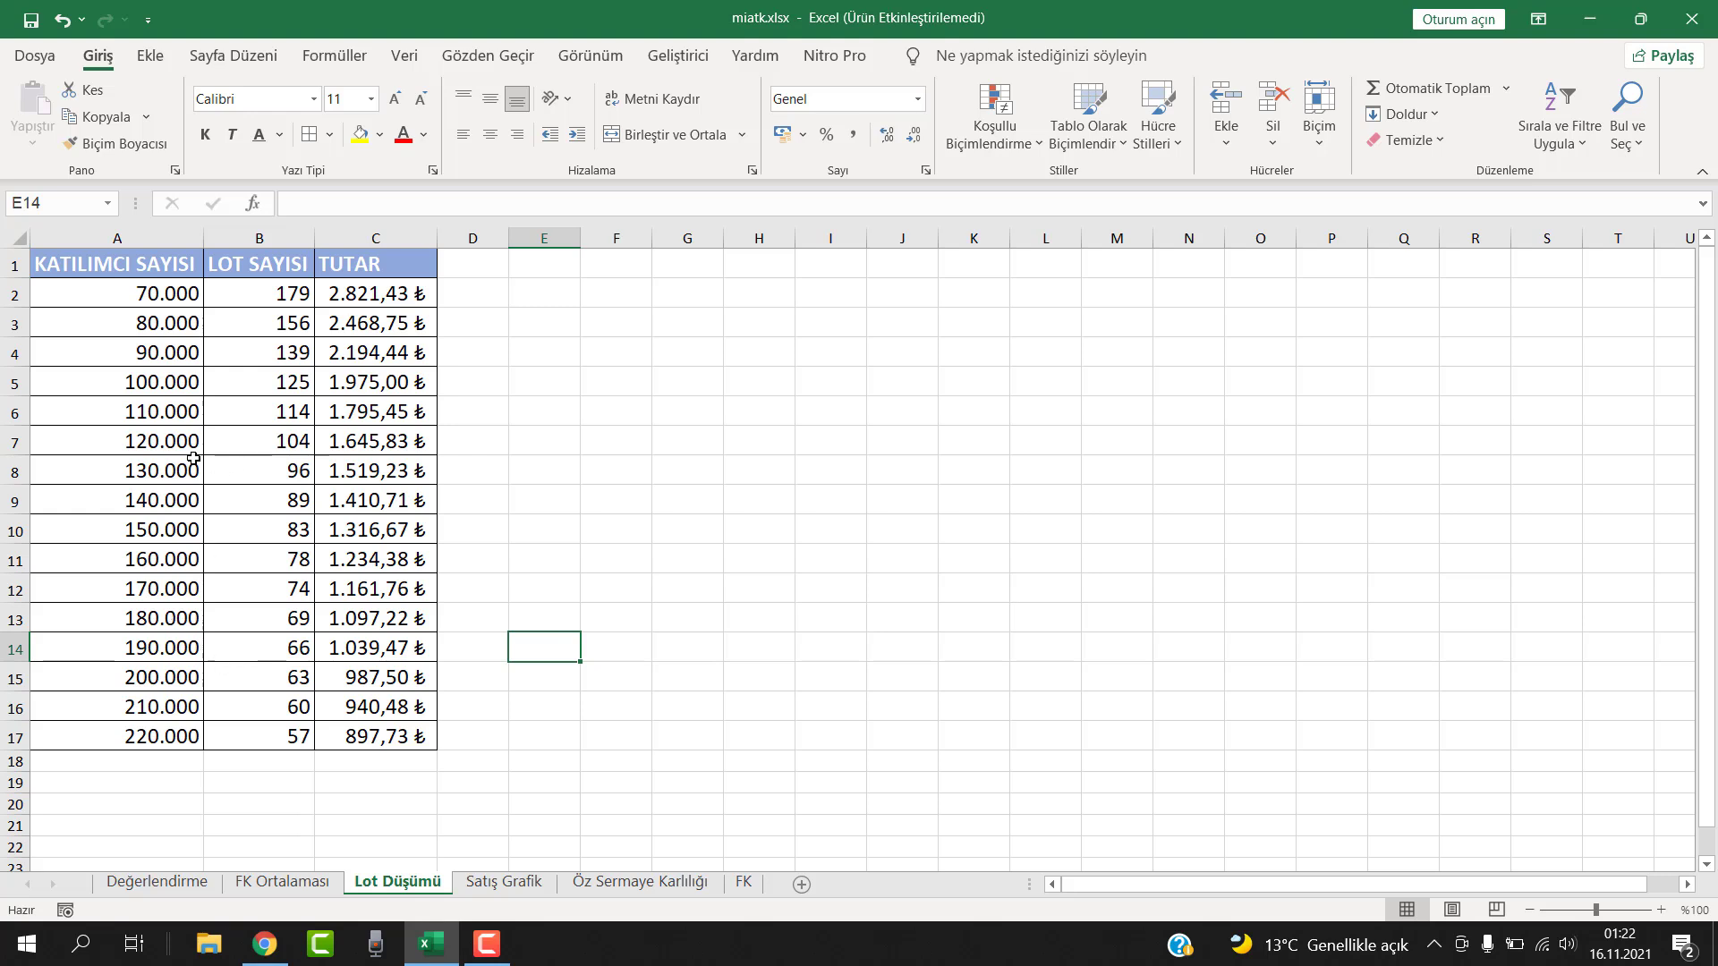
left_click(157, 451)
left_click_drag(157, 451, 171, 457)
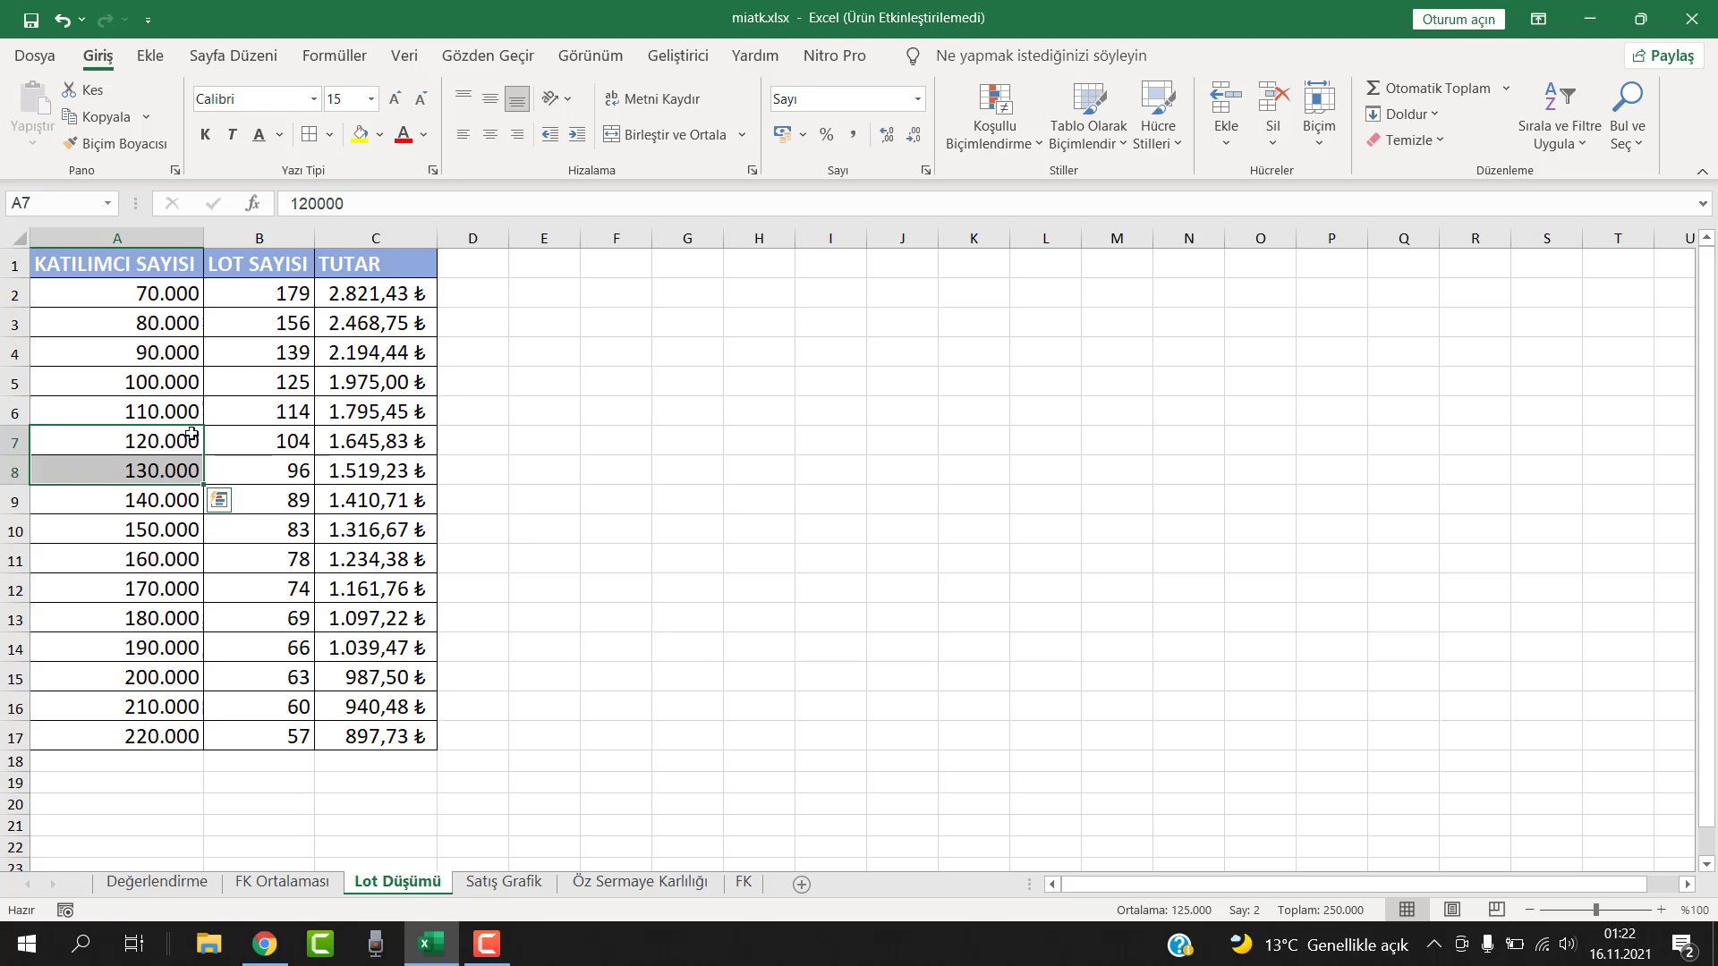
left_click(188, 435)
left_click(282, 439)
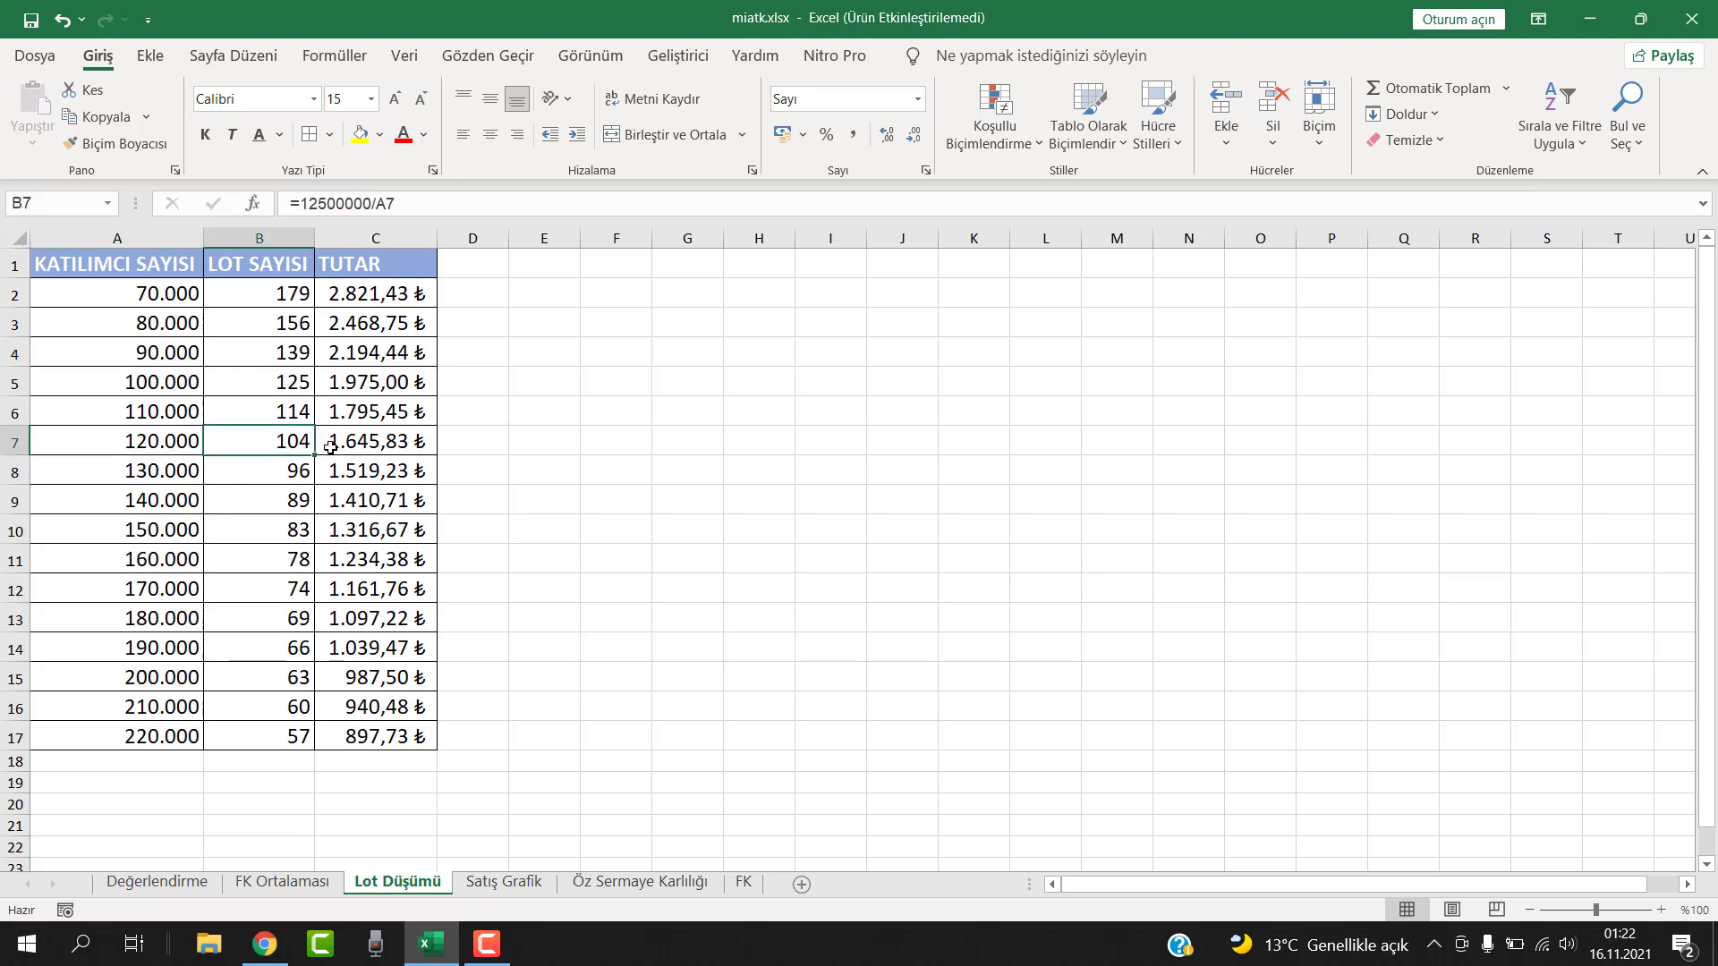
left_click(375, 447)
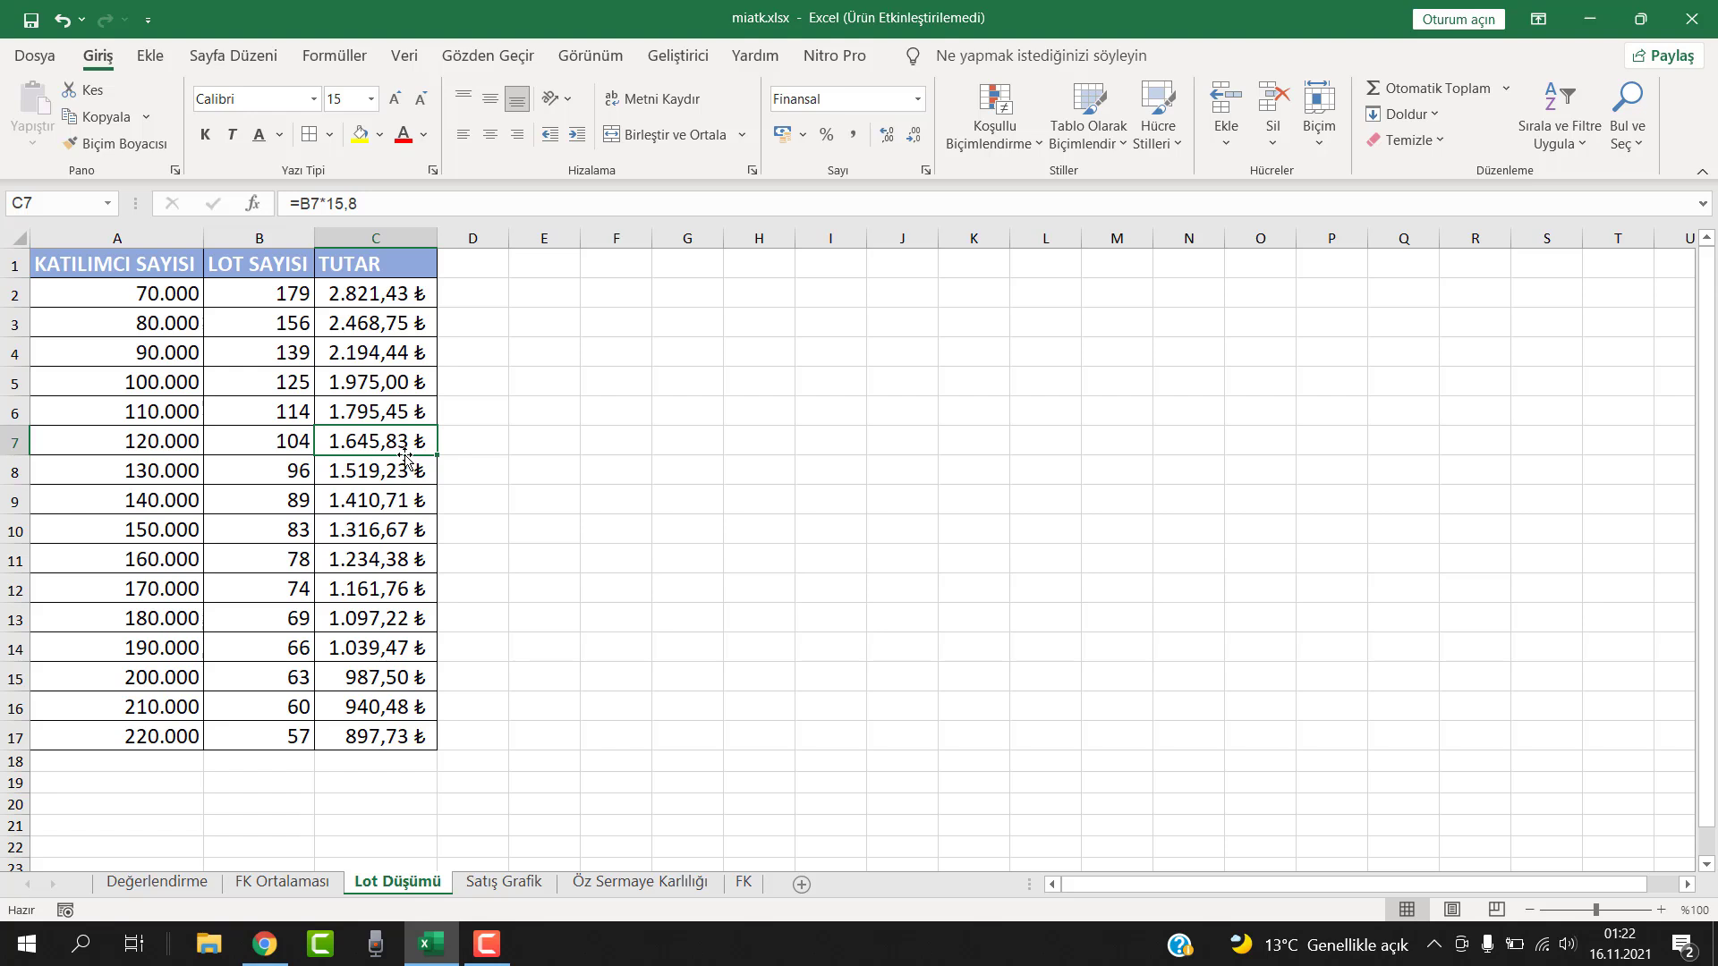
left_click(176, 288)
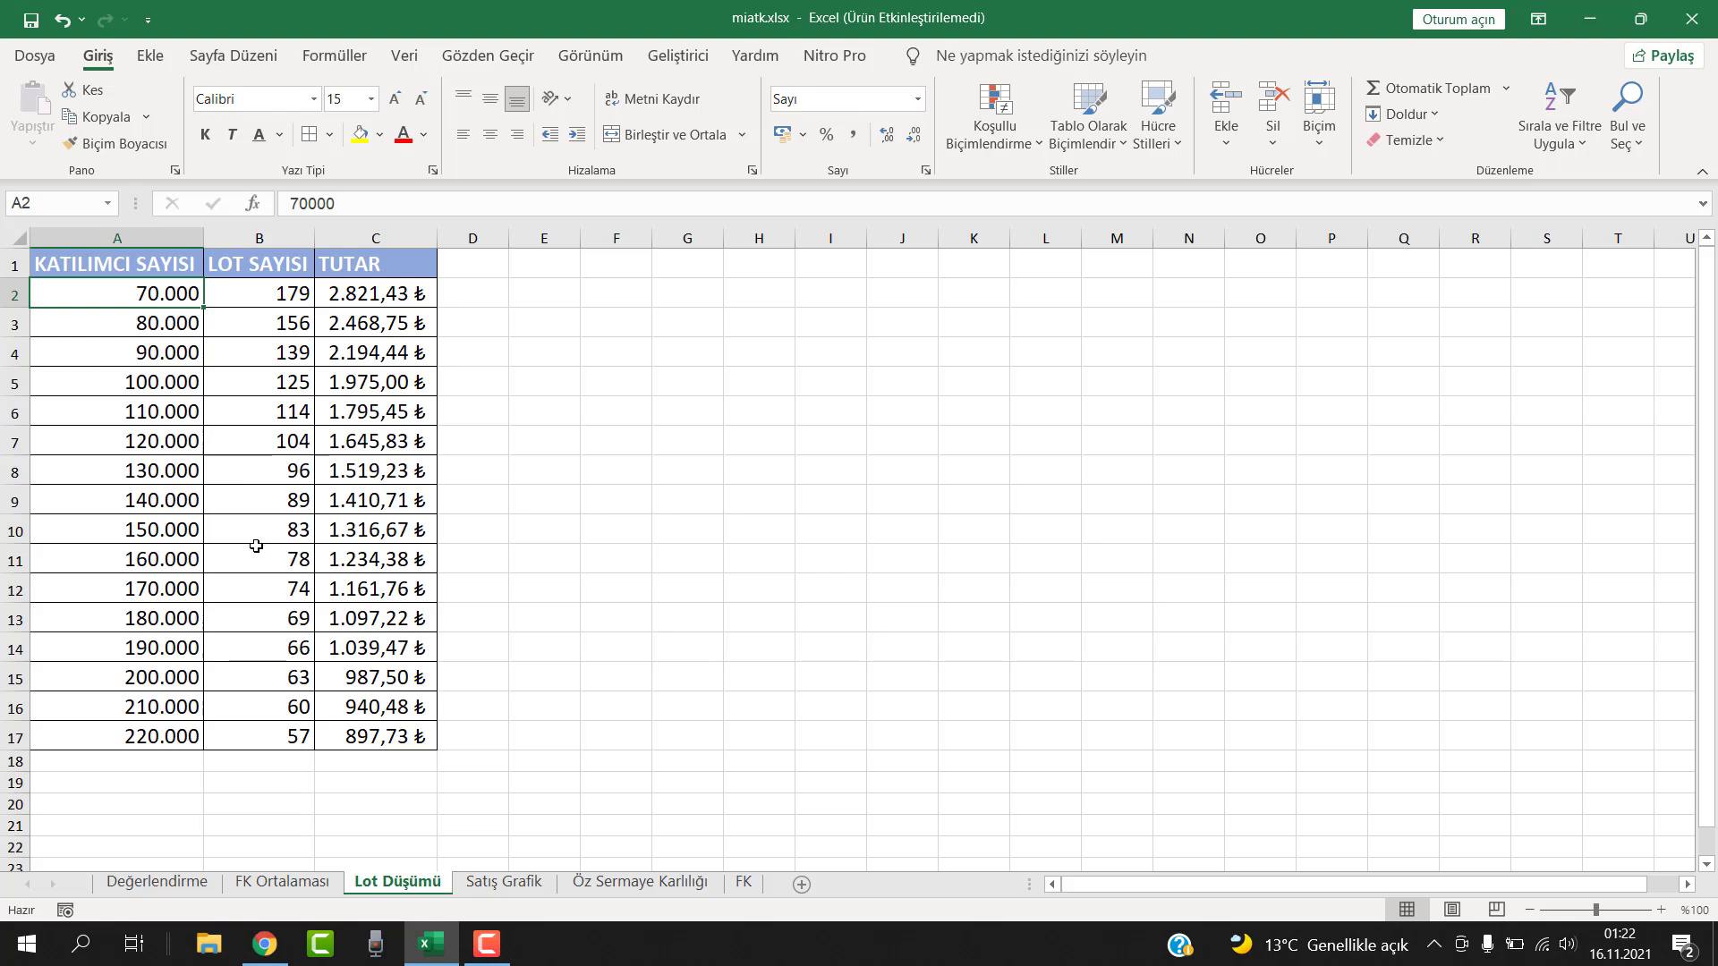
left_click(159, 676)
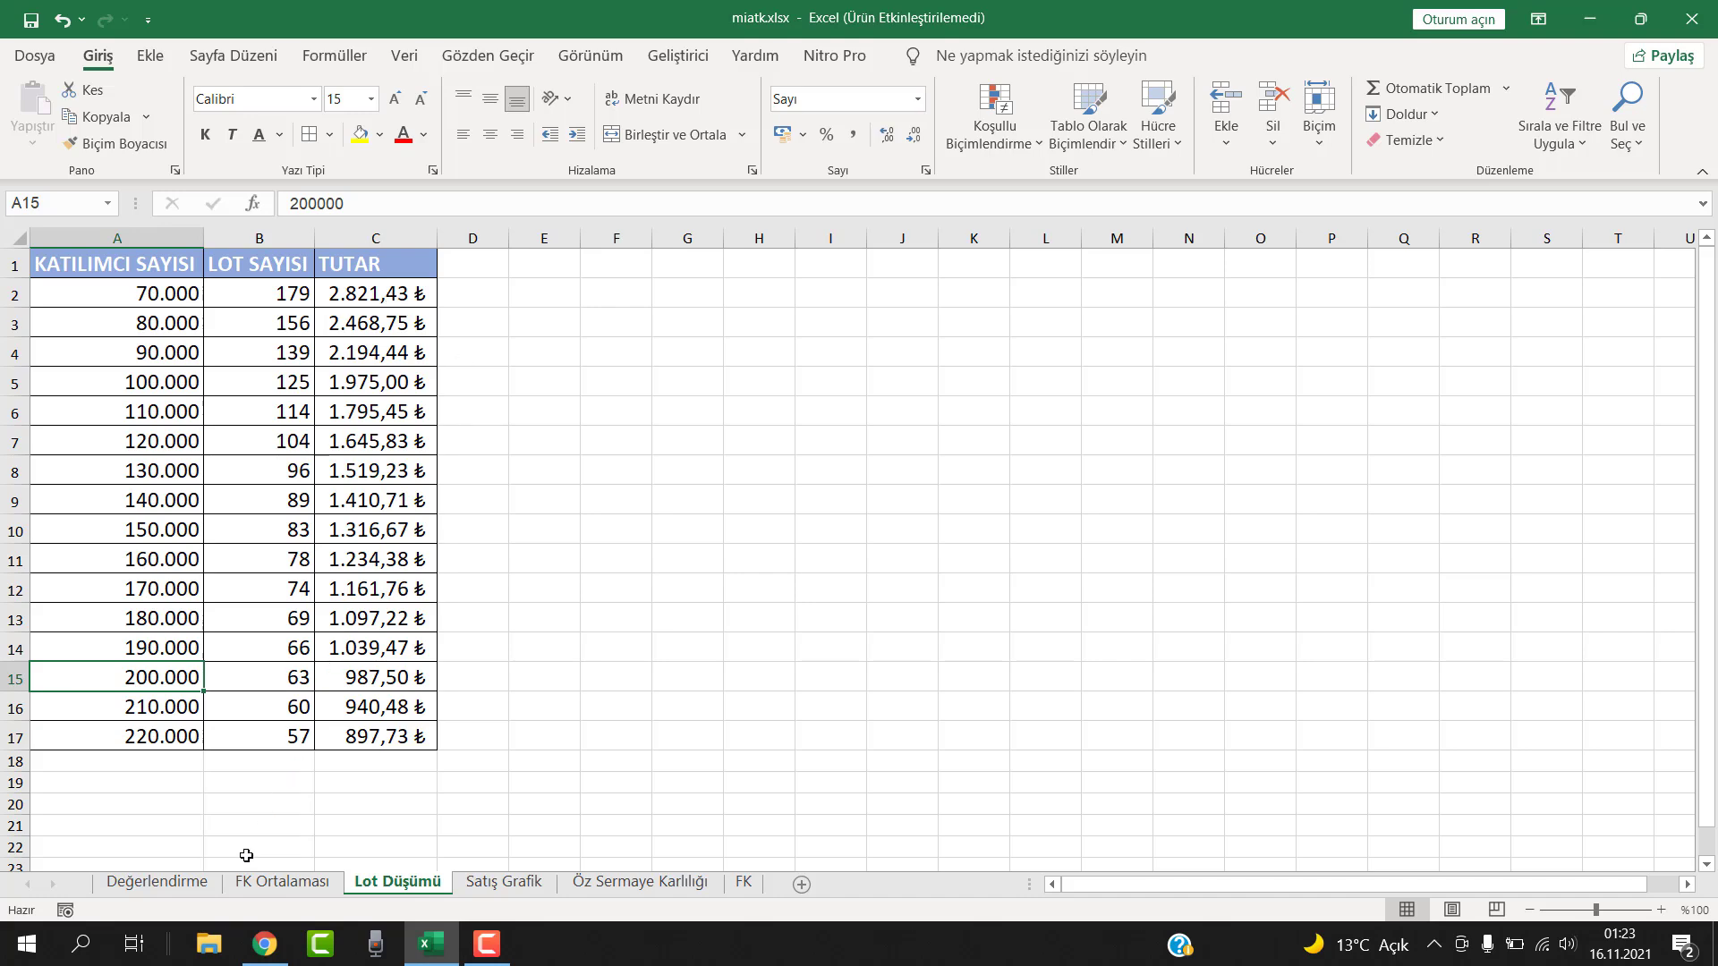
left_click(174, 887)
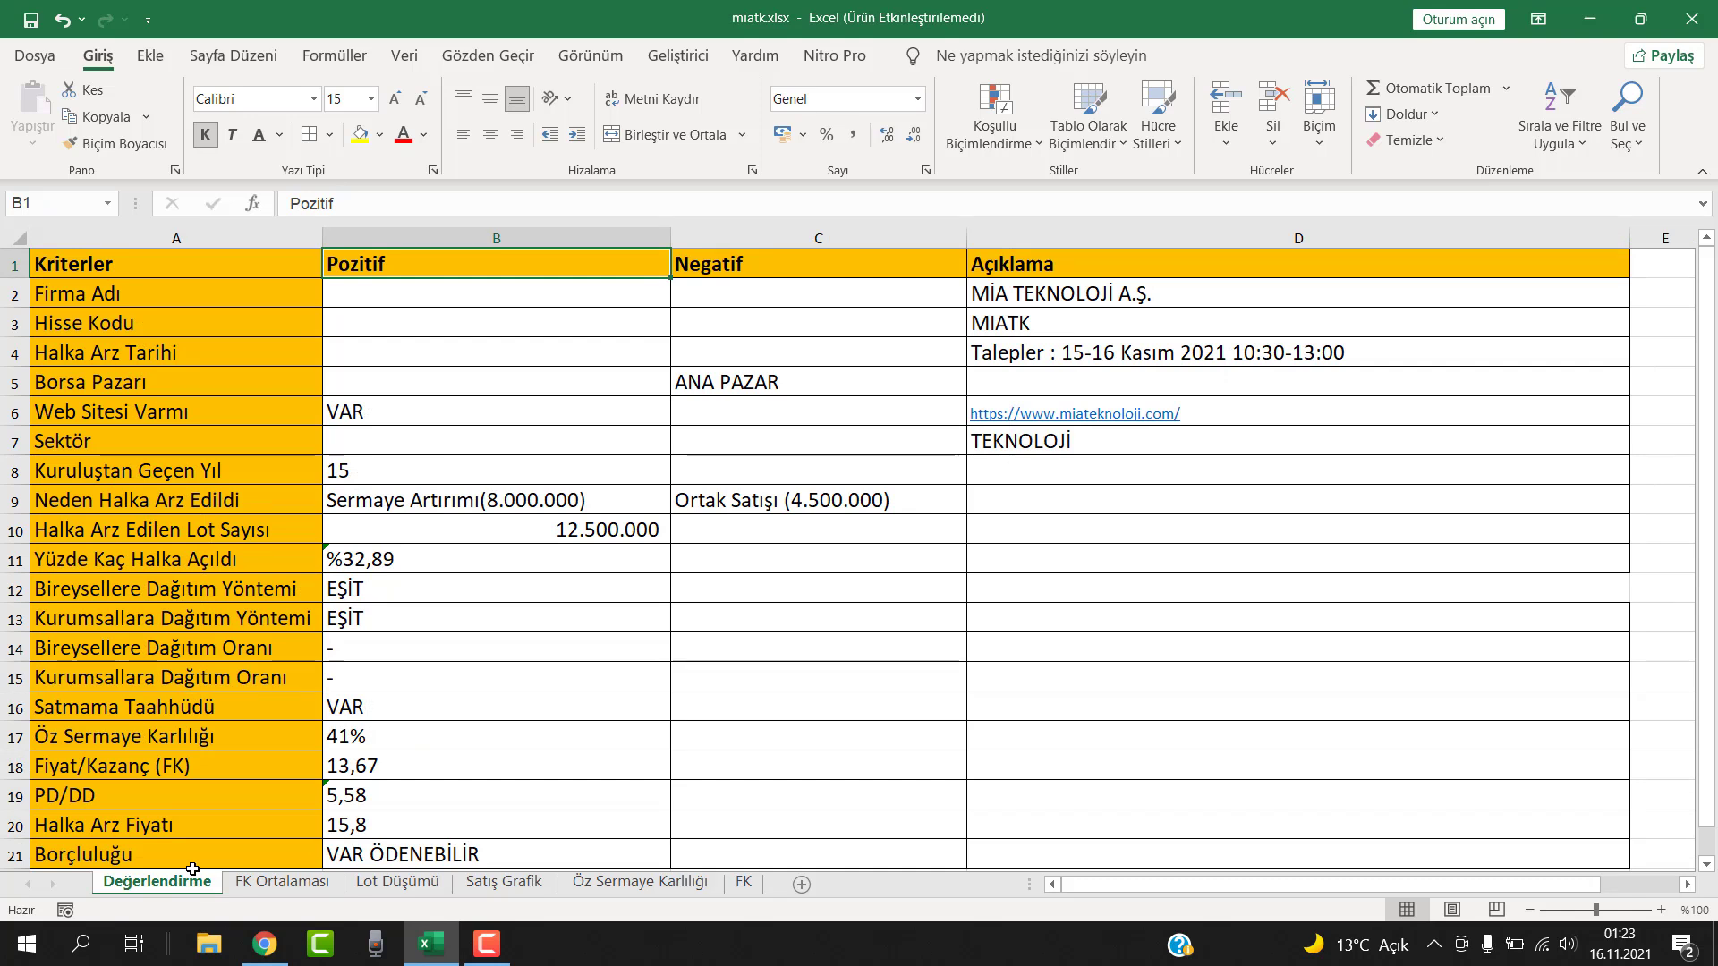